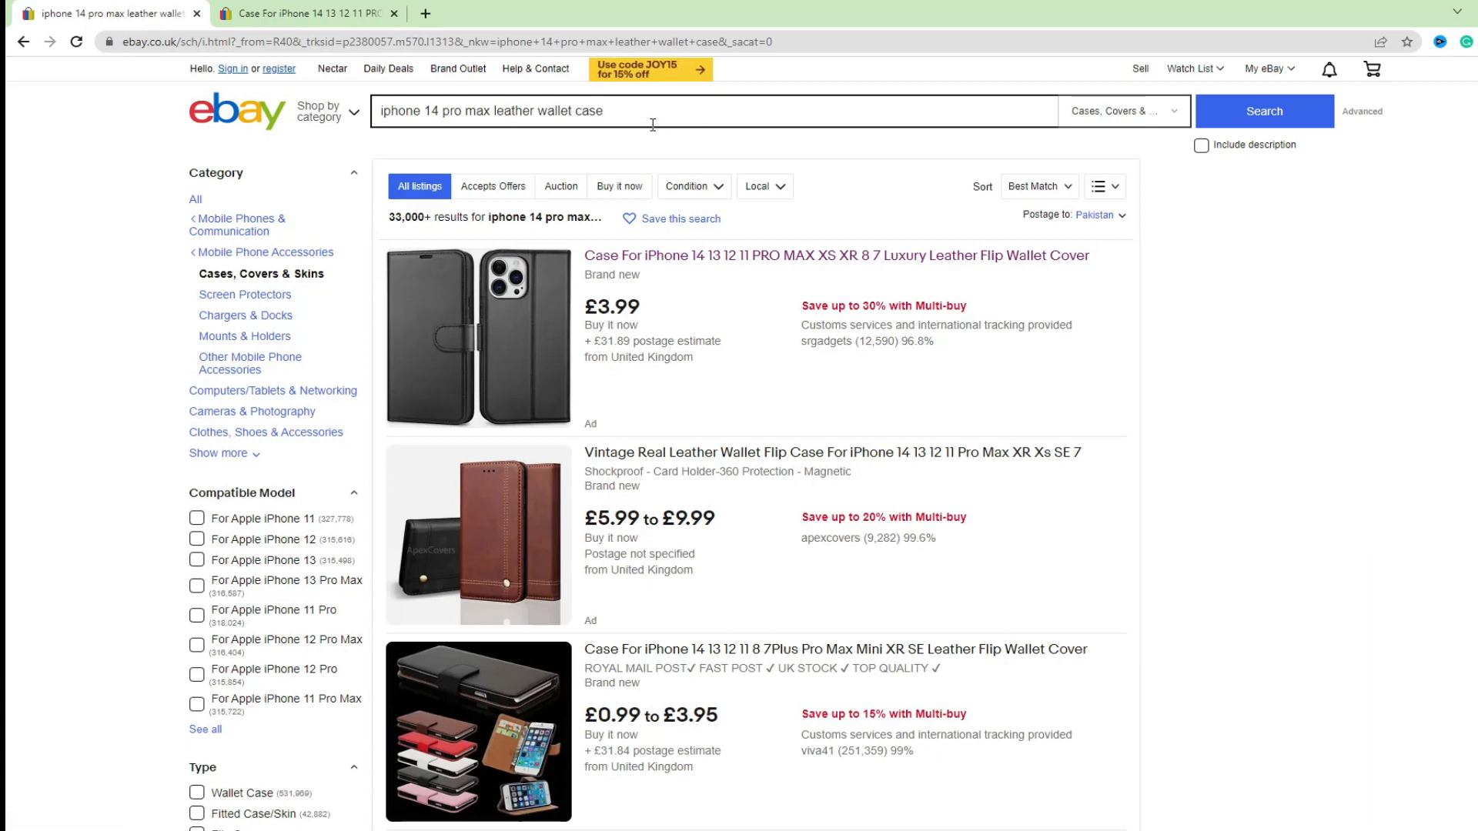
scroll(792, 246, "down", 5)
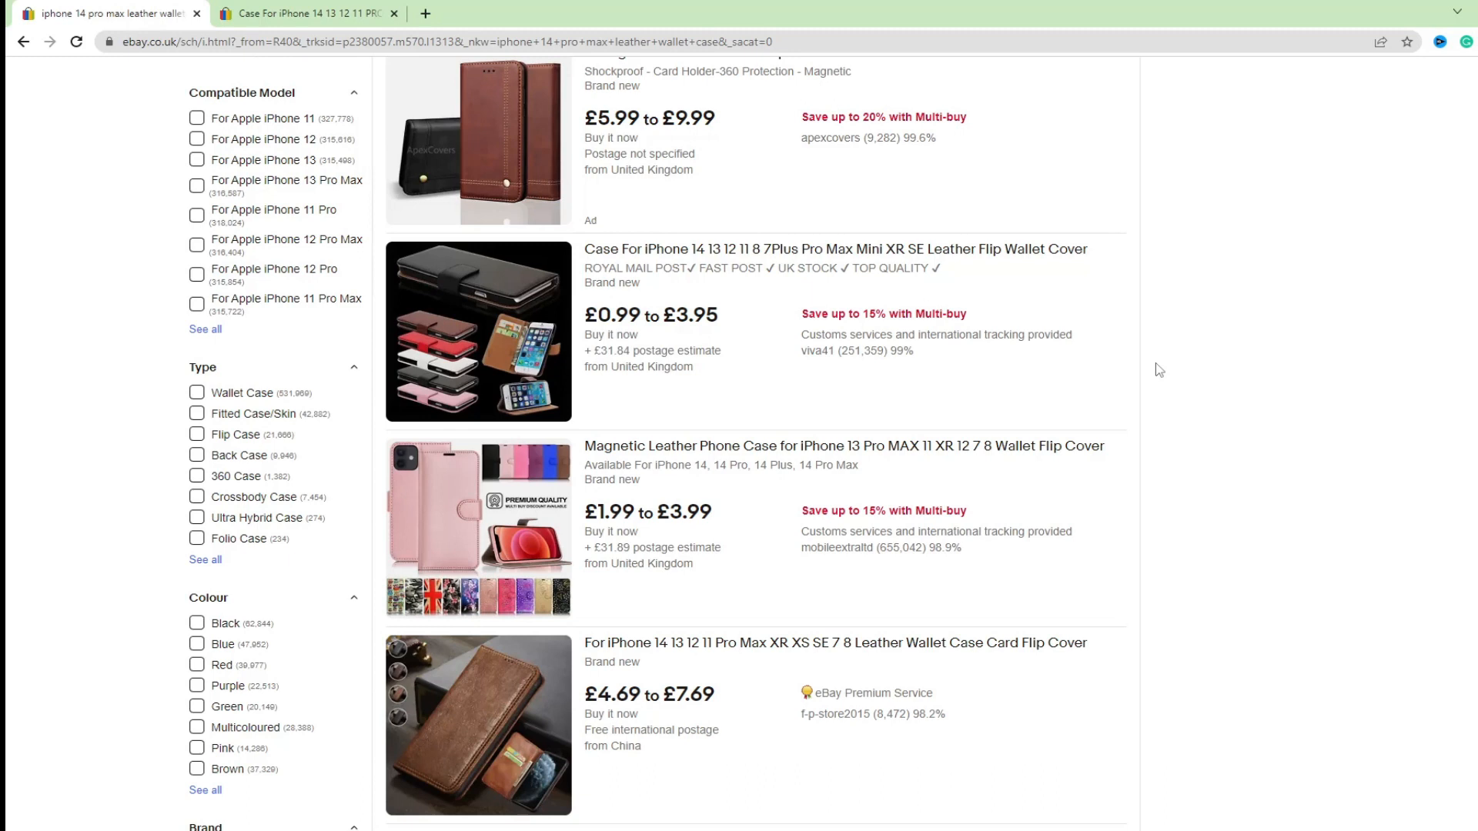
scroll(1159, 370, "up", 4)
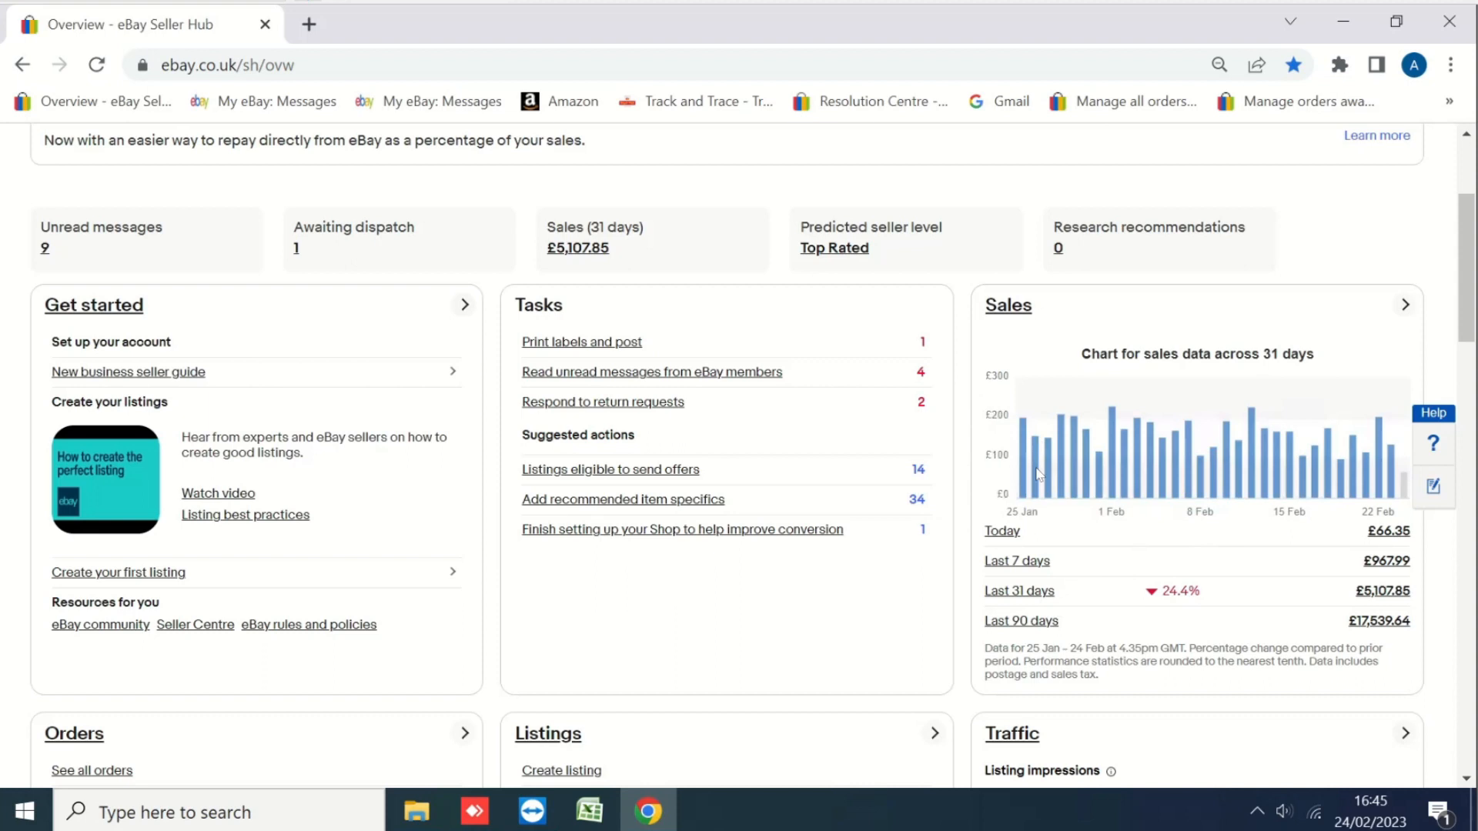
Start creating a new listing from the Seller Hub in a separate browser tab and switch to it.
scroll(938, 256, "up", 1)
scroll(939, 256, "up", 3)
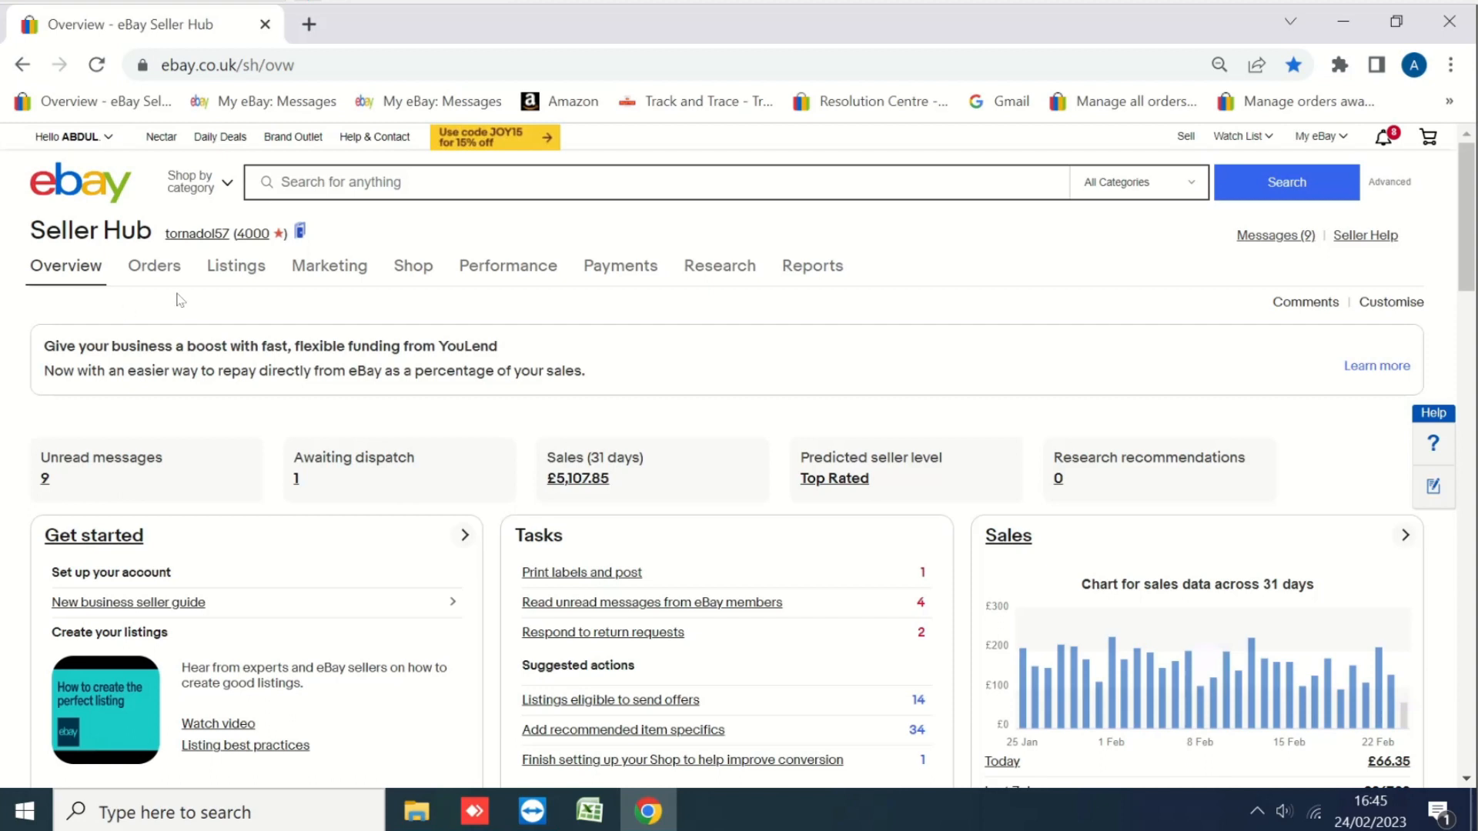
mouse_move(225, 276)
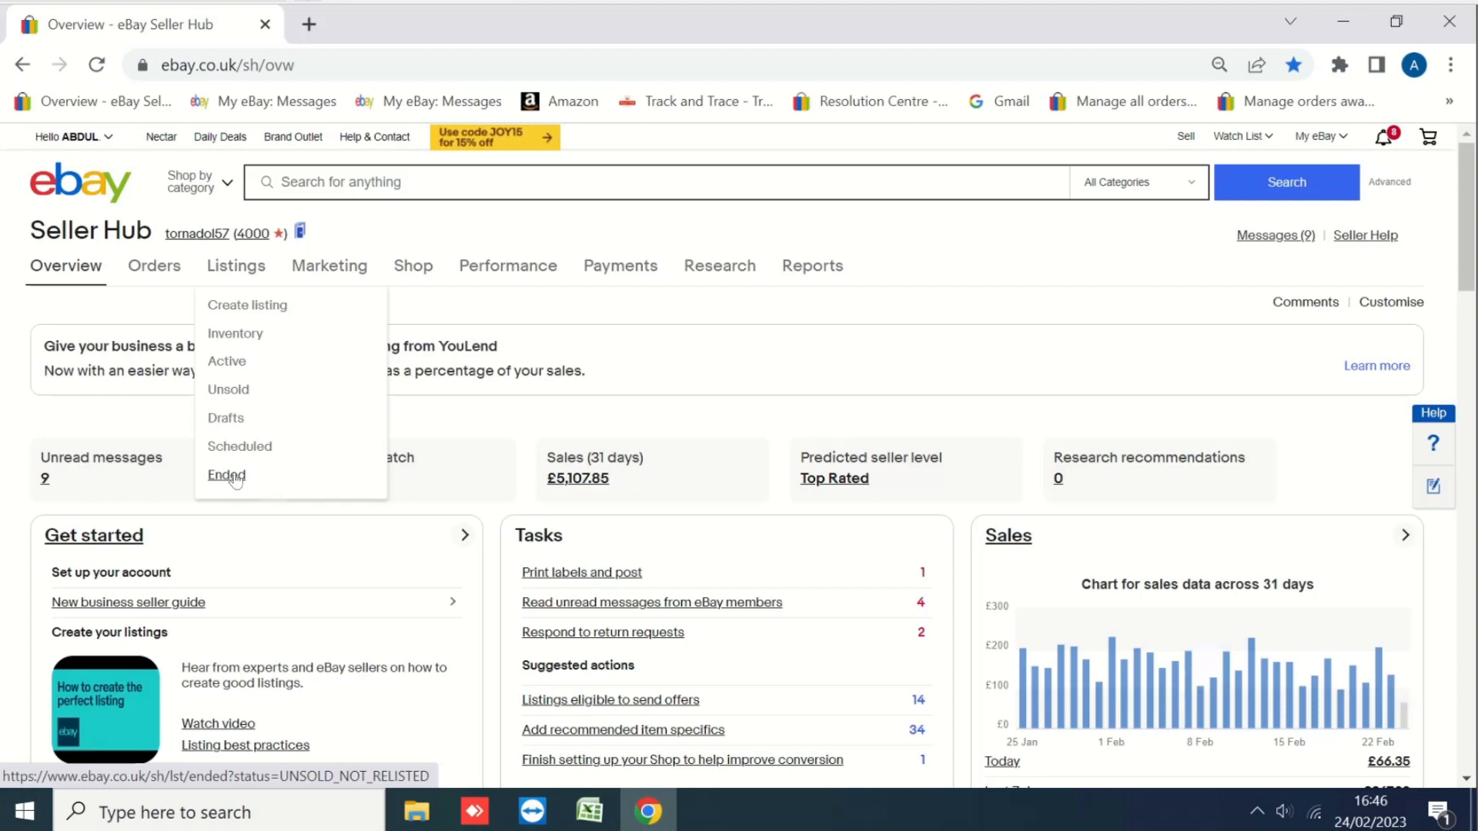
middle_click(277, 316)
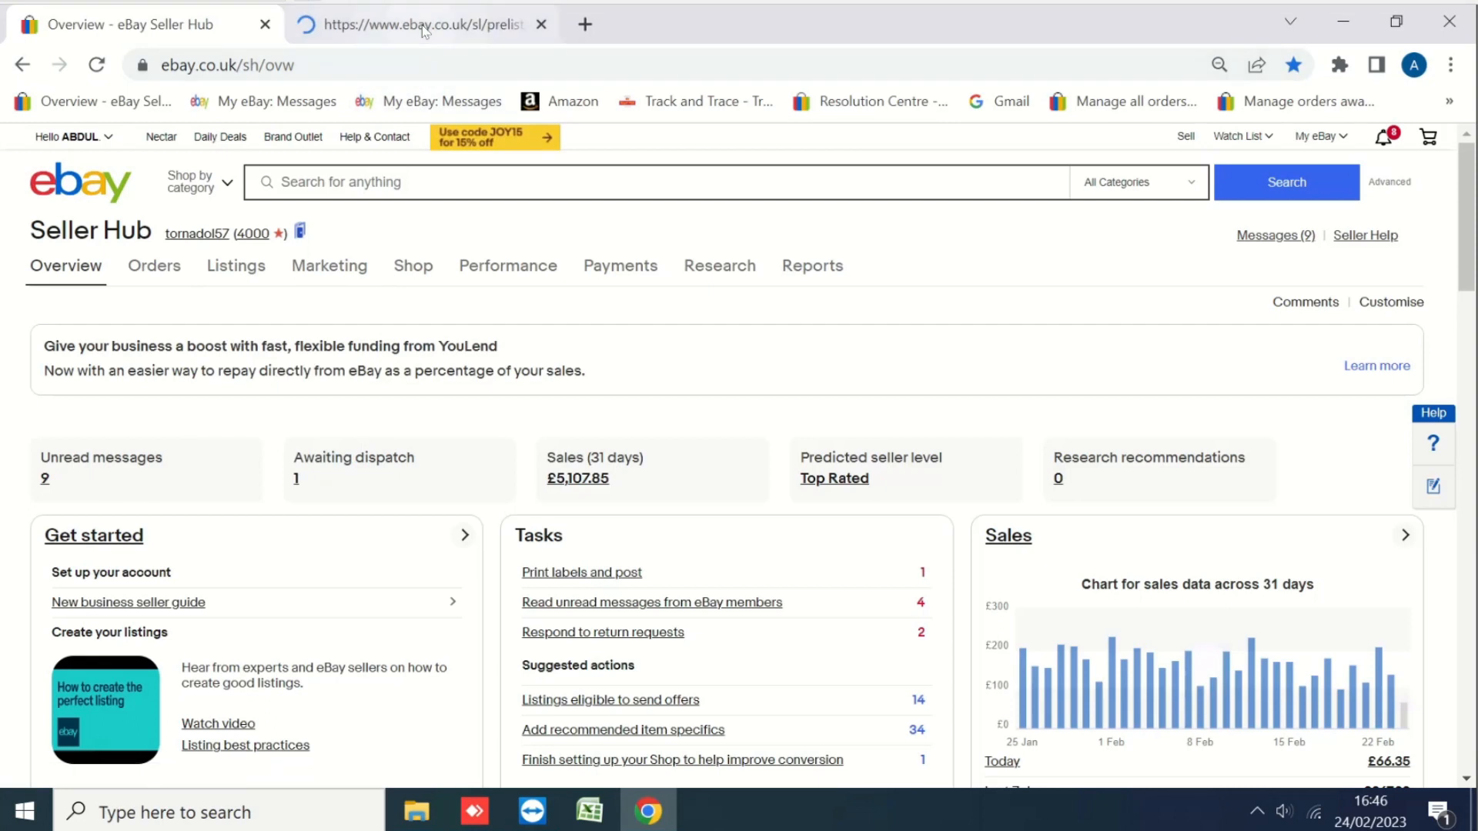
left_click(422, 25)
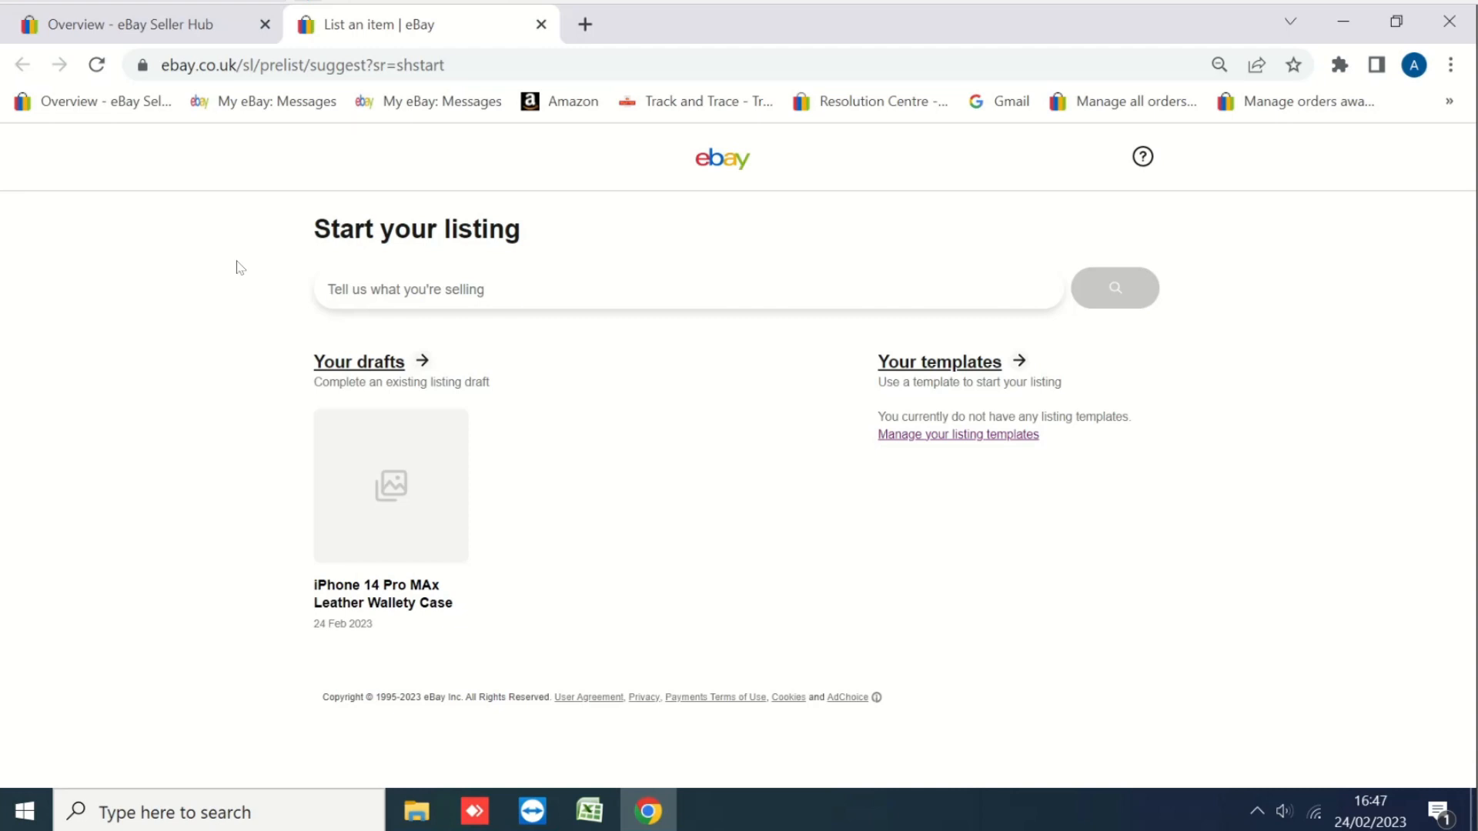
Describe the item to sell as "iphone 14 pro max leather case".
type("ip")
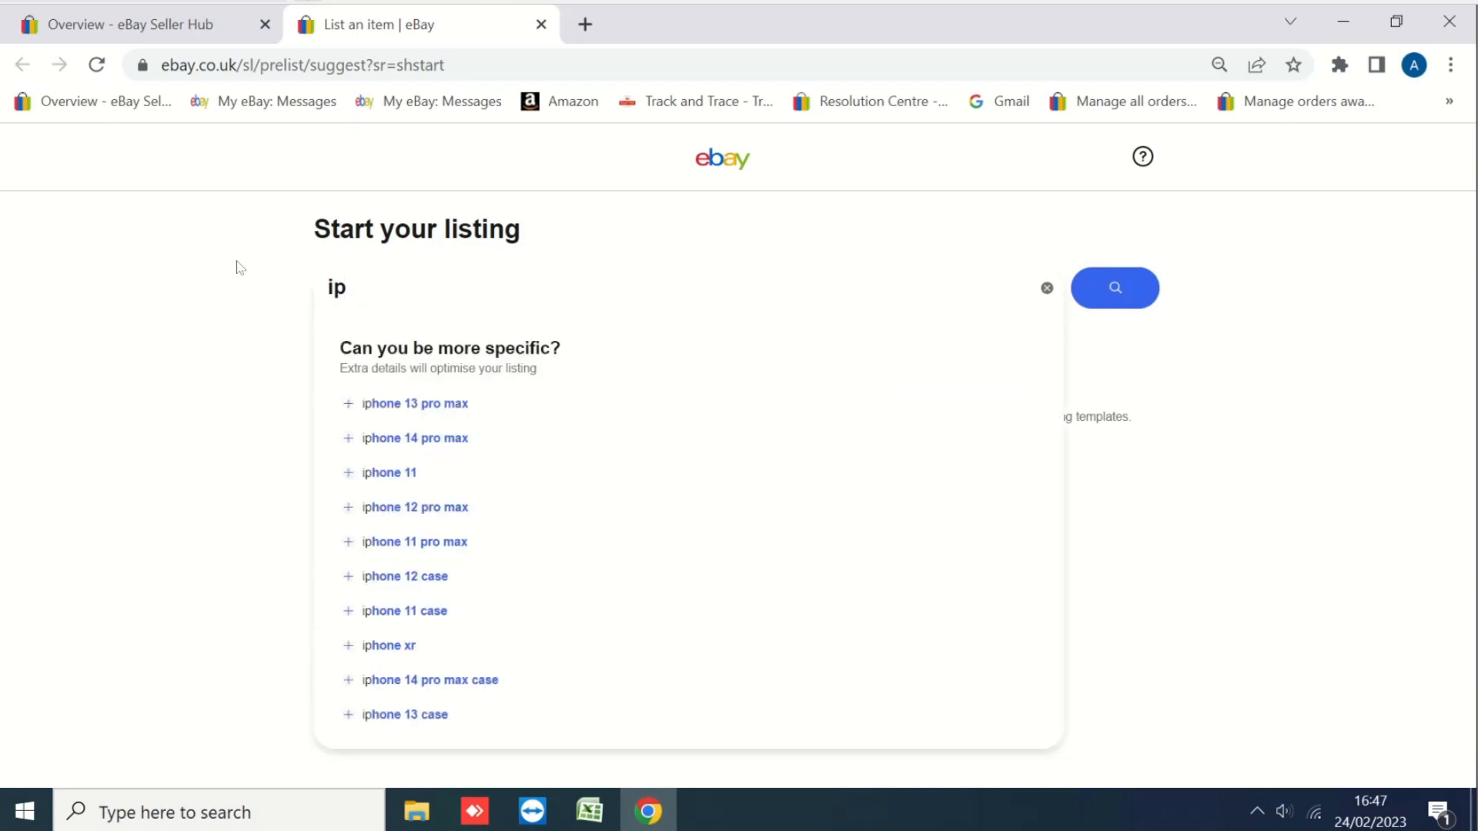
type("hone 14 leather case")
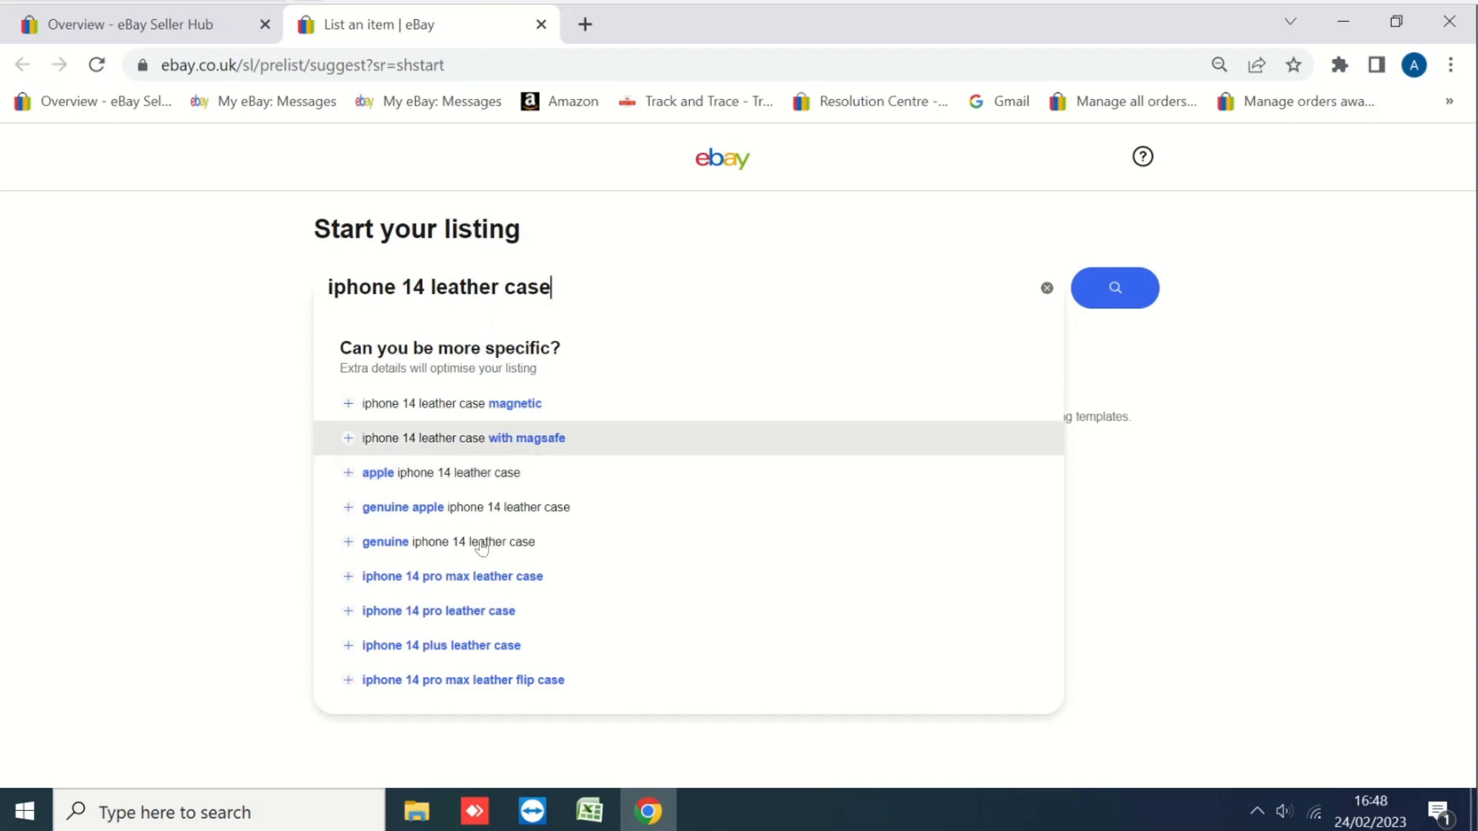
key("ctrl+Left")
key("ctrl+Left")
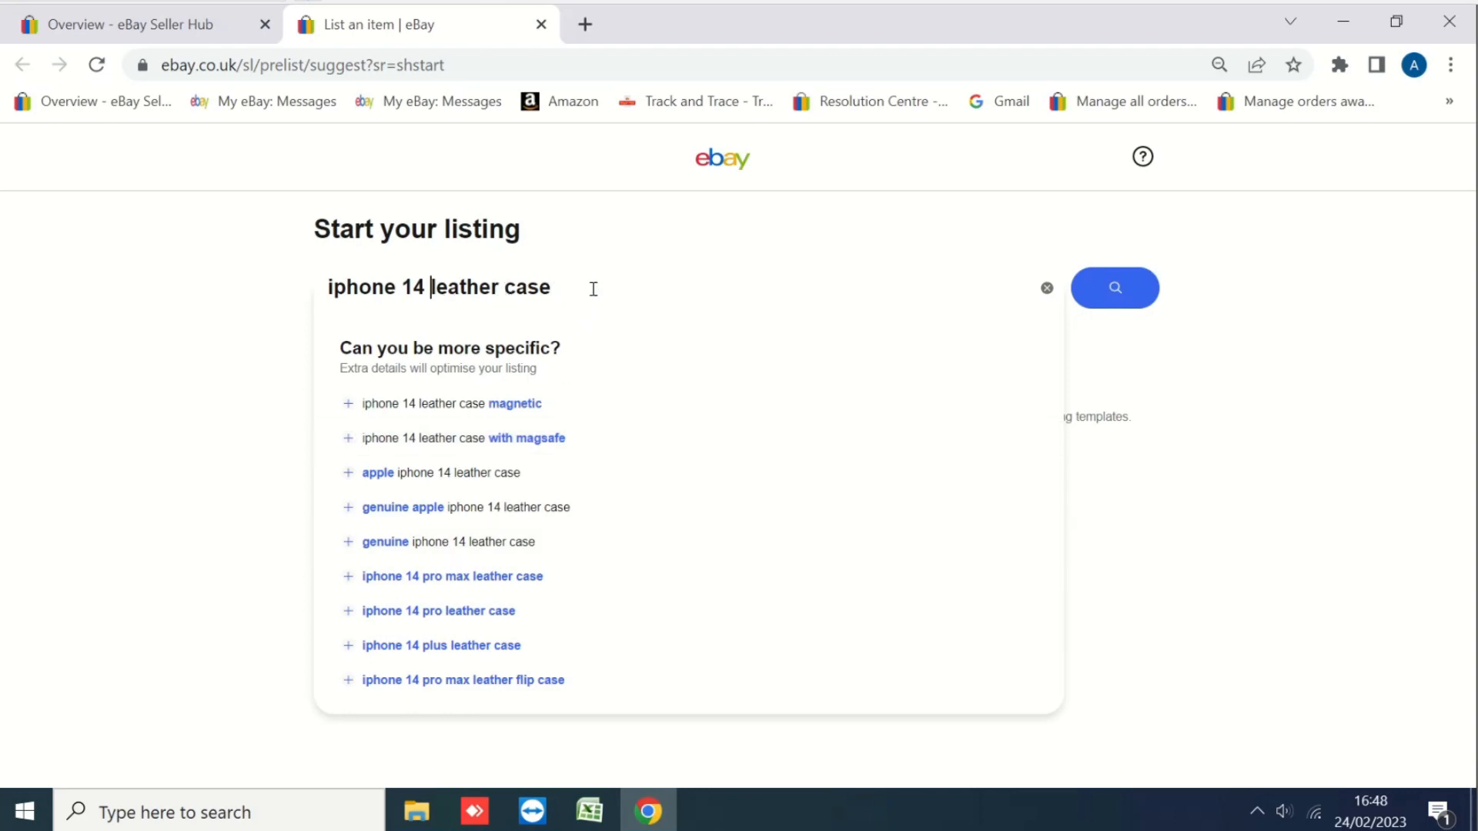
type("pro max ")
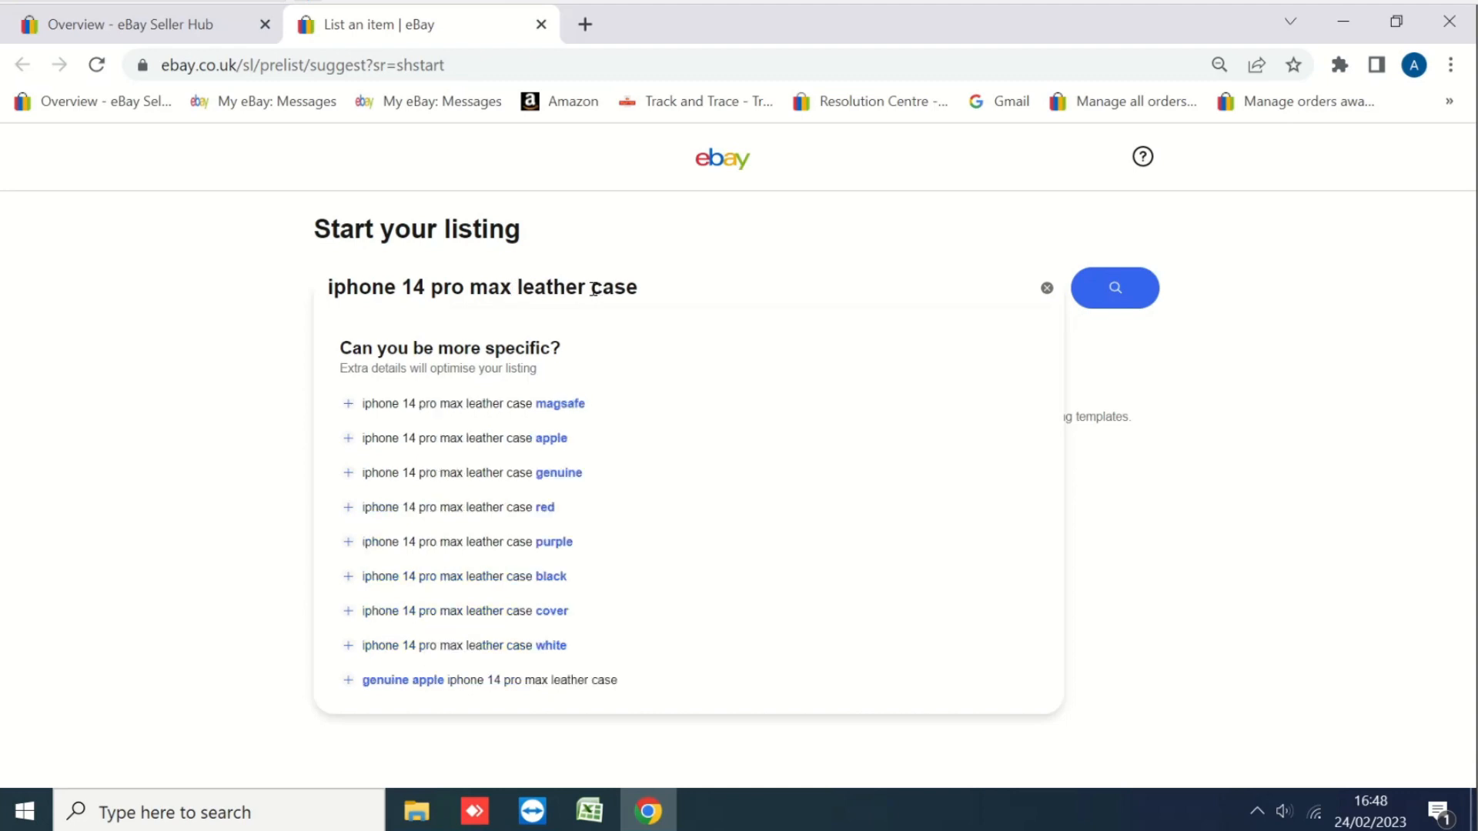
type("w")
left_click(593, 288)
type("allte")
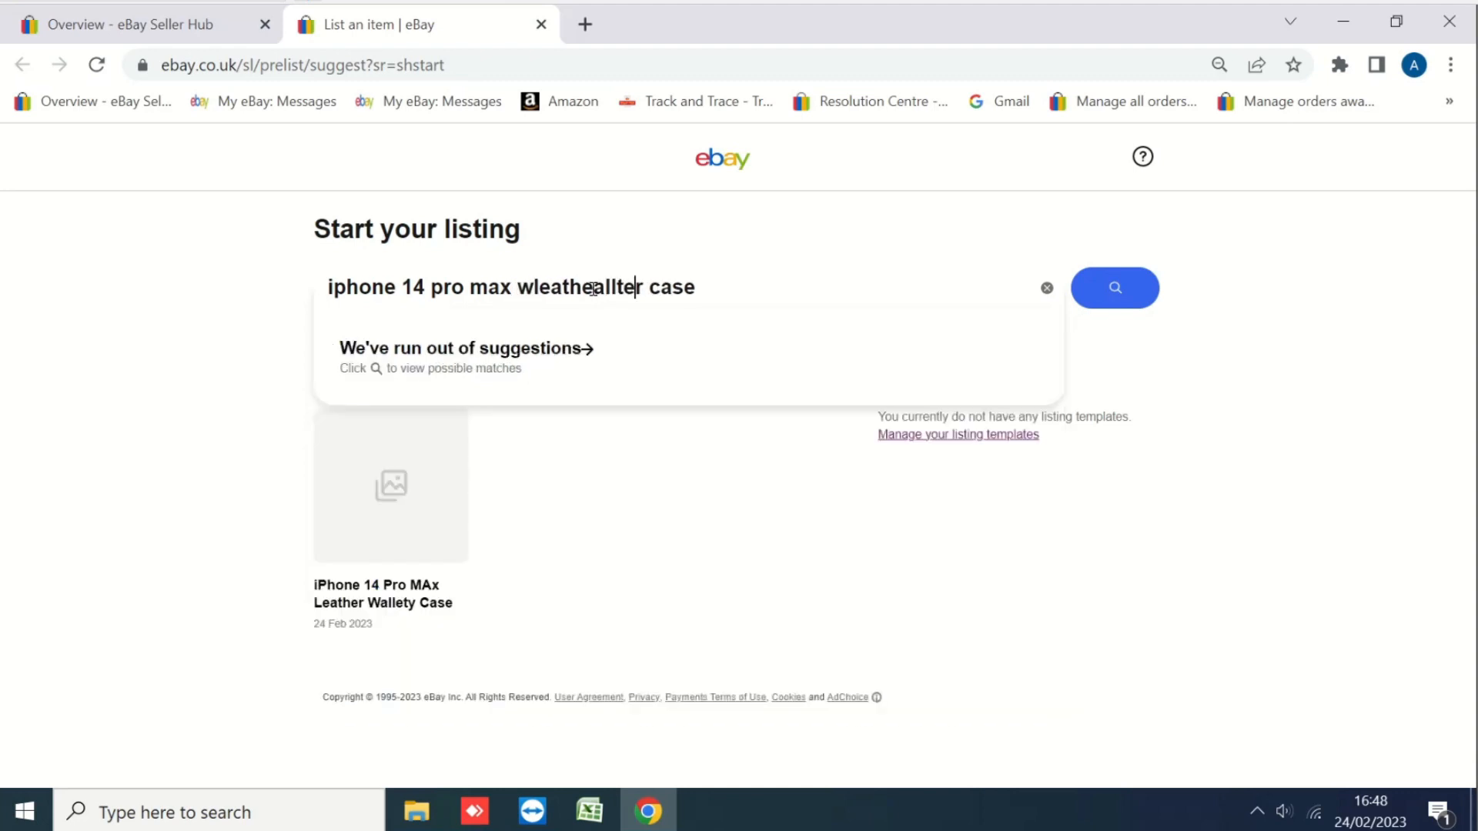
left_click_drag(594, 289, 531, 285)
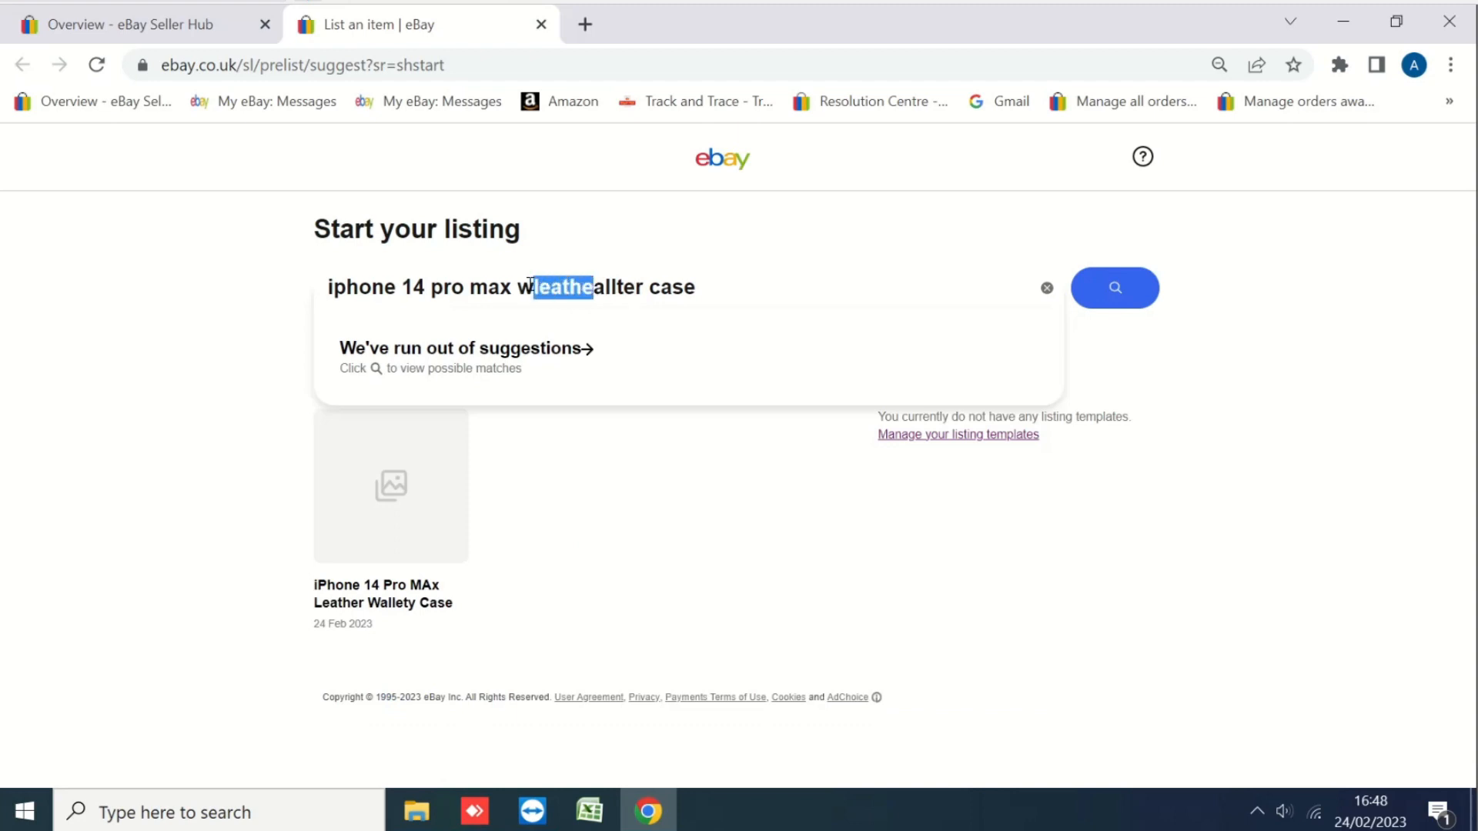
left_click(538, 286)
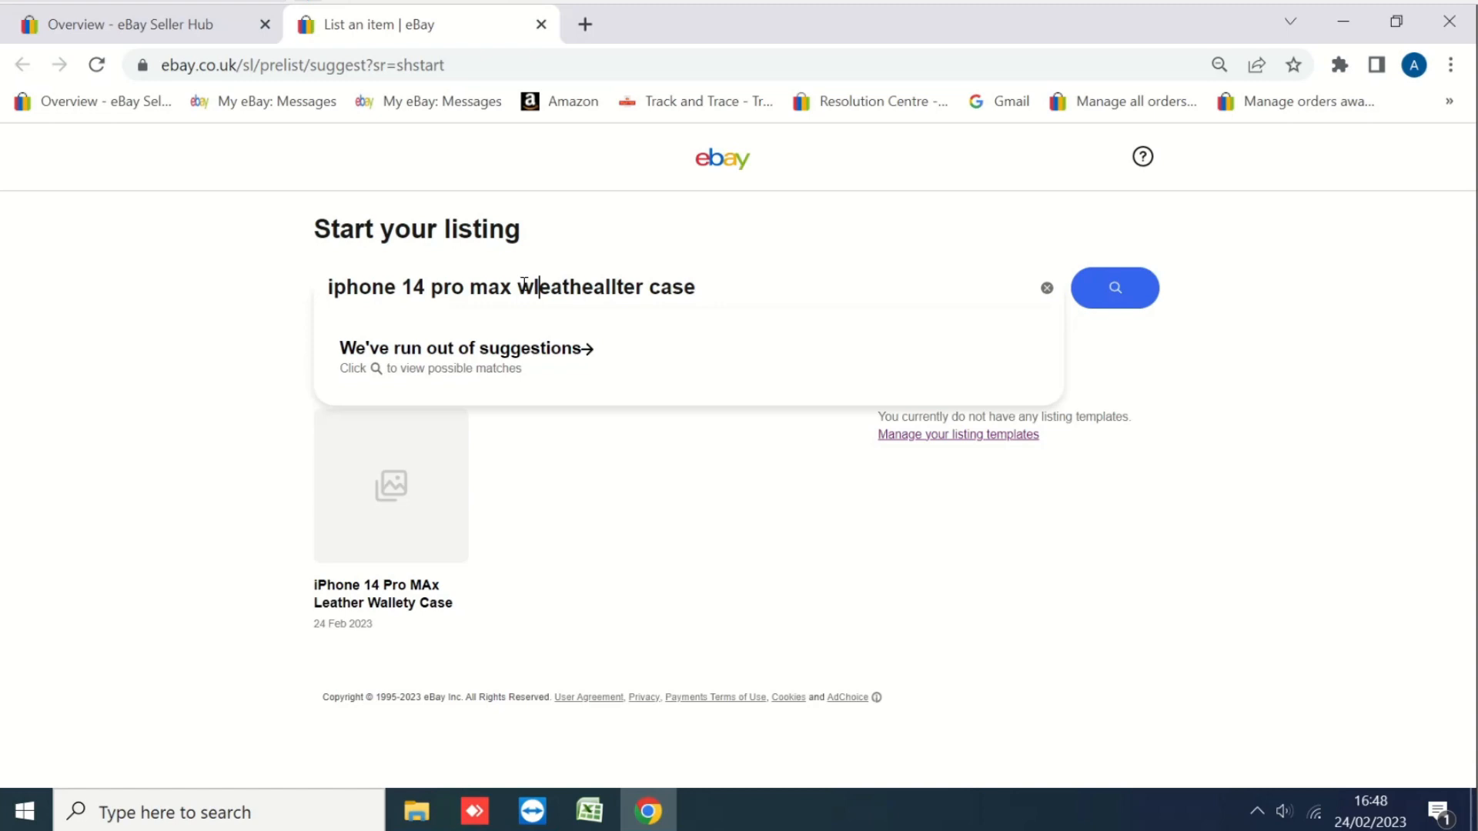
Reword the item as "iphone 14 pro max wallet case" and search for matches using the suggestion "leather iphone 14 pro max wallet case".
left_click(520, 285)
key("shift+End")
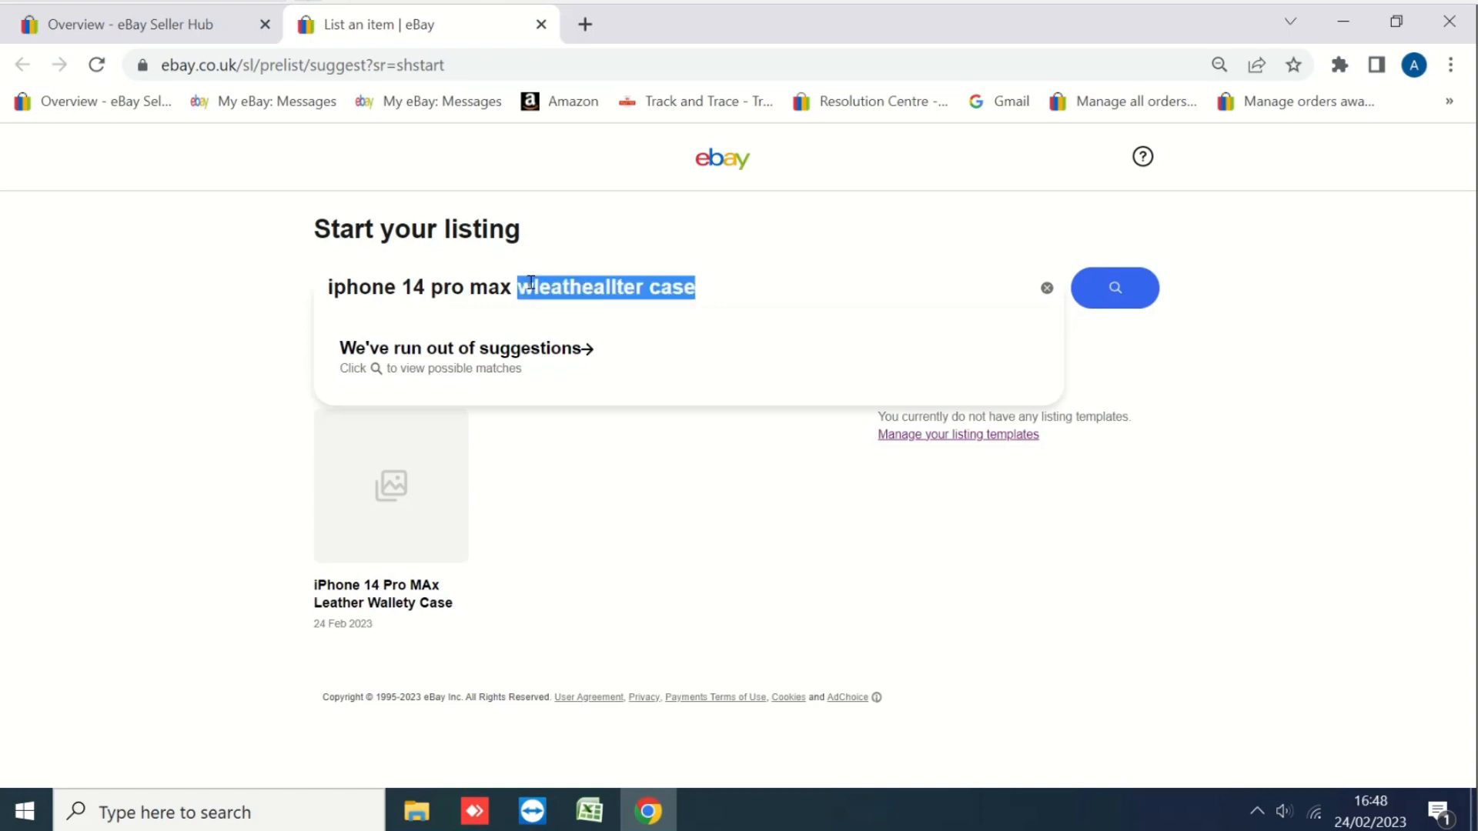
key("BackSpace")
type("e")
key("BackSpace")
type("wallet case")
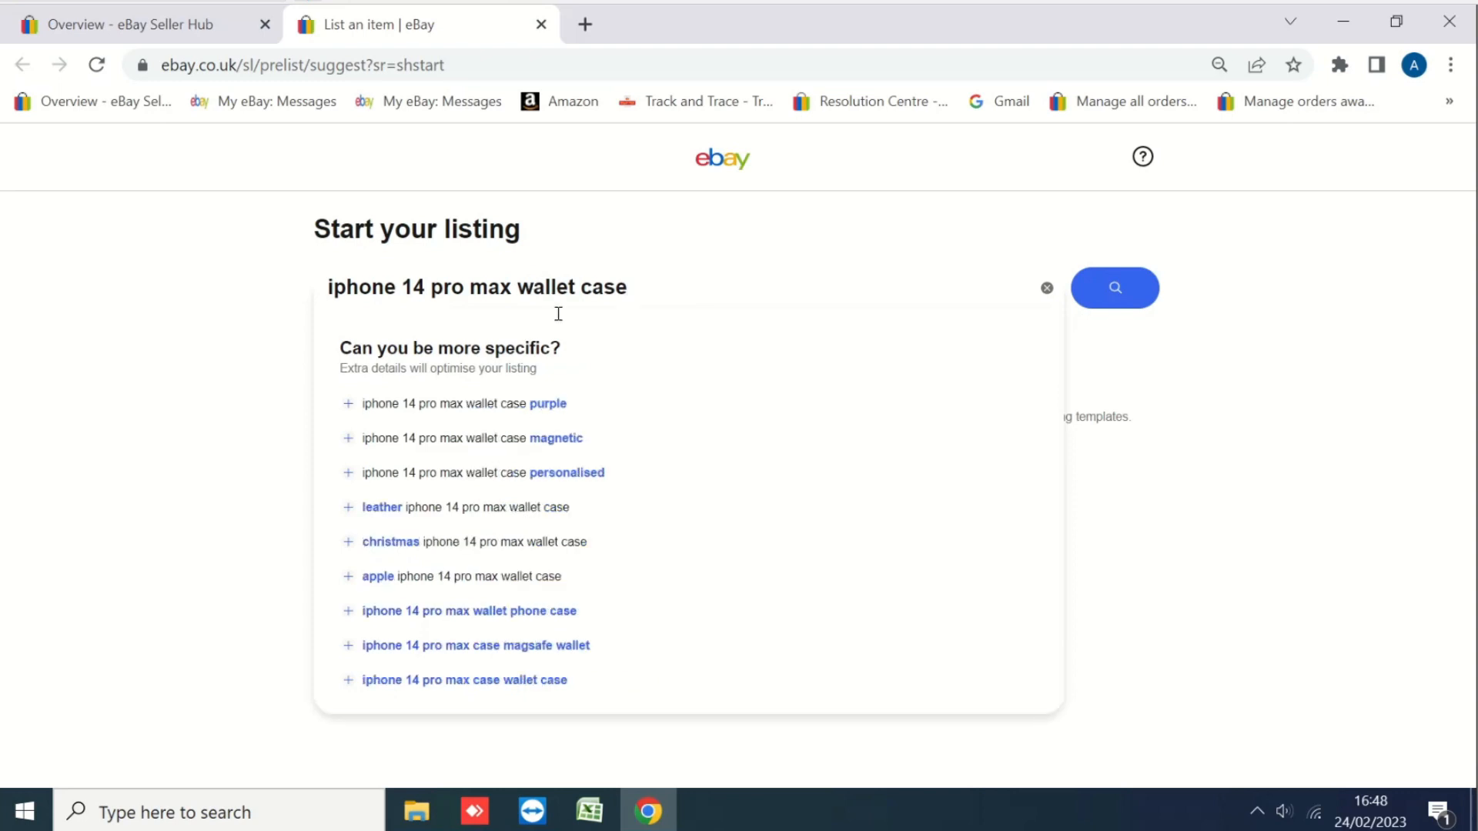
left_click(477, 508)
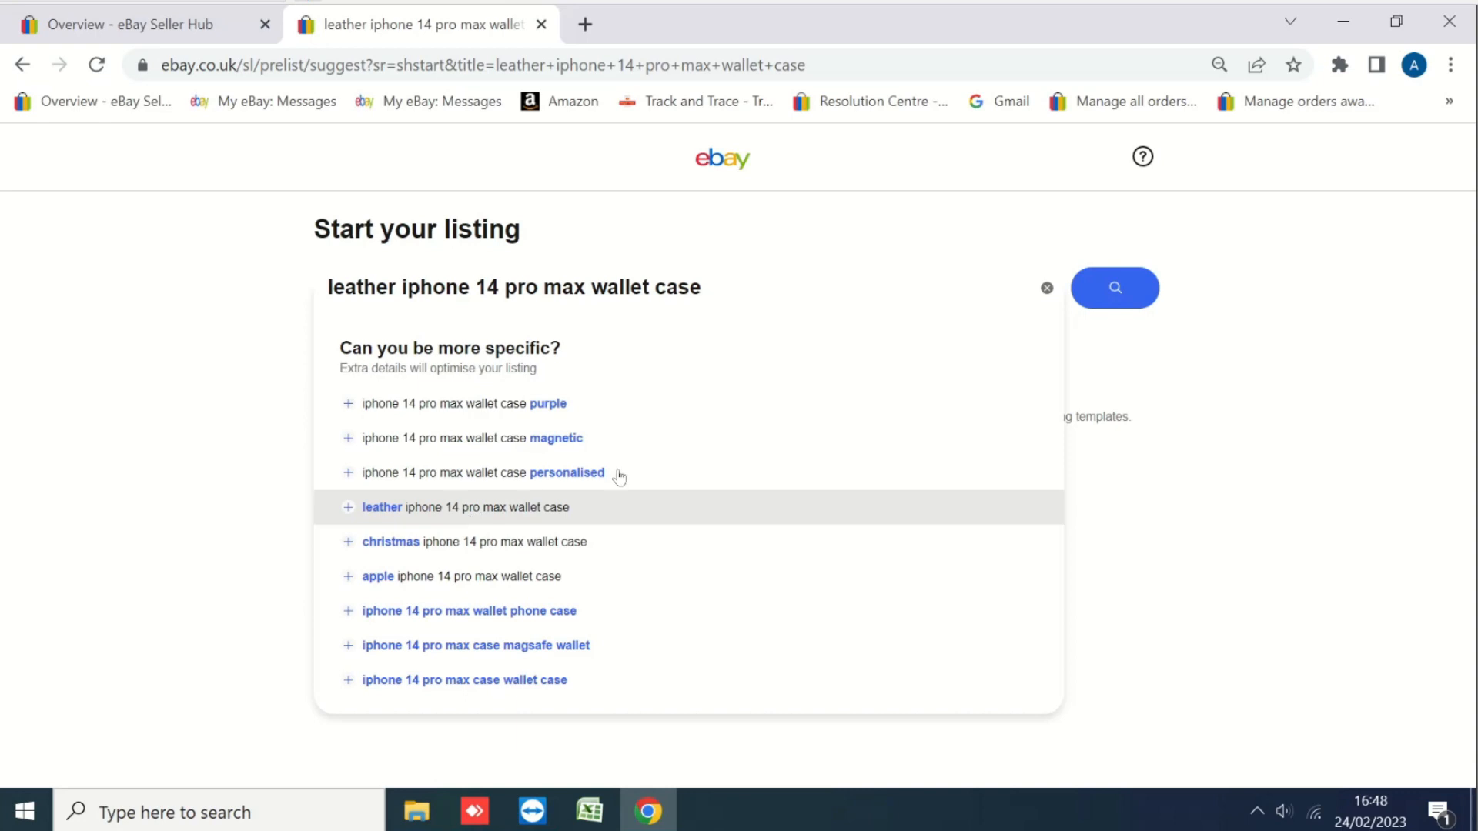
left_click(1113, 298)
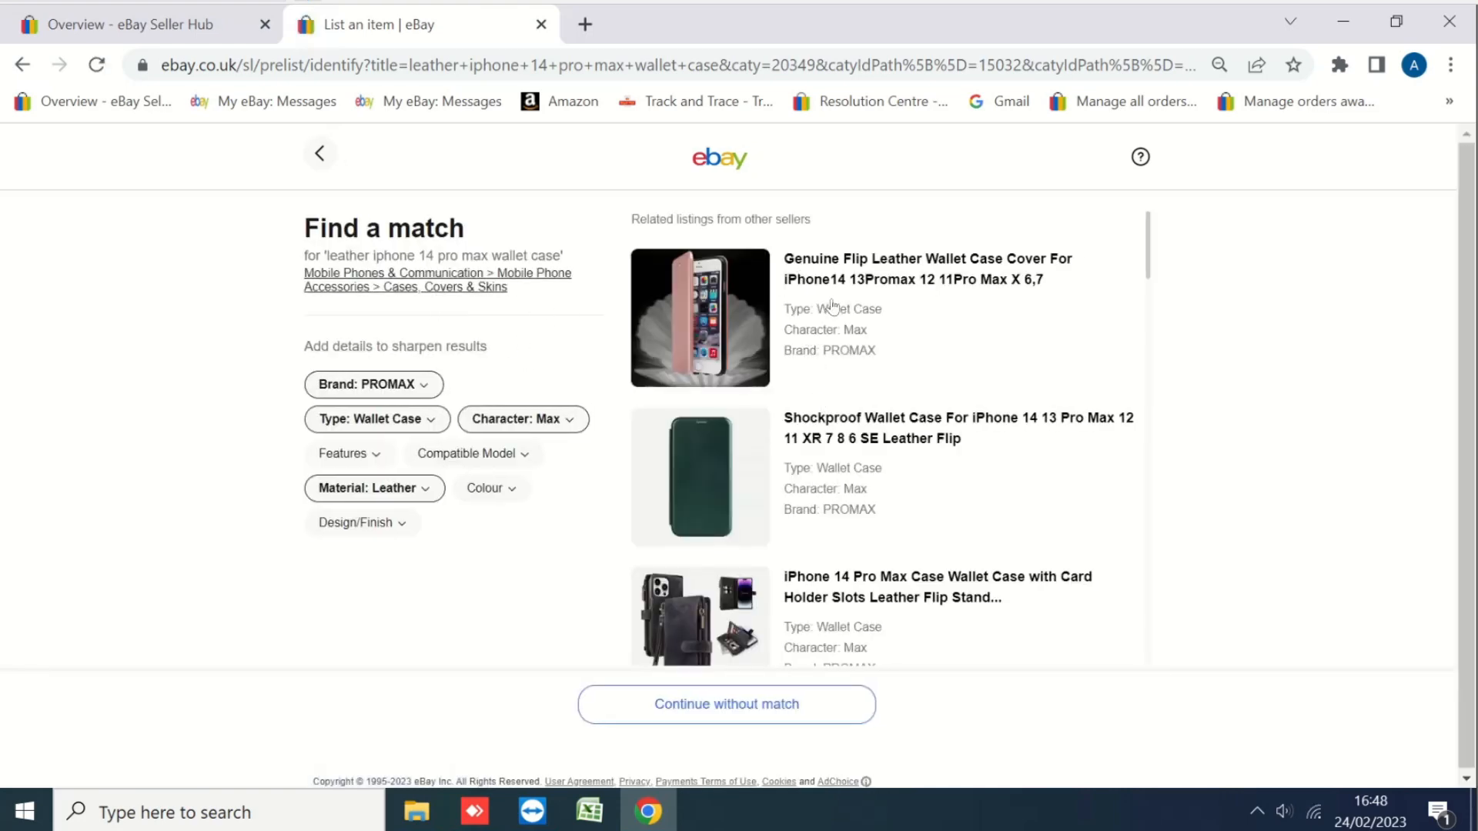
Continue without choosing a match, set the item's condition to New and proceed to the listing form.
scroll(885, 329, "down", 2)
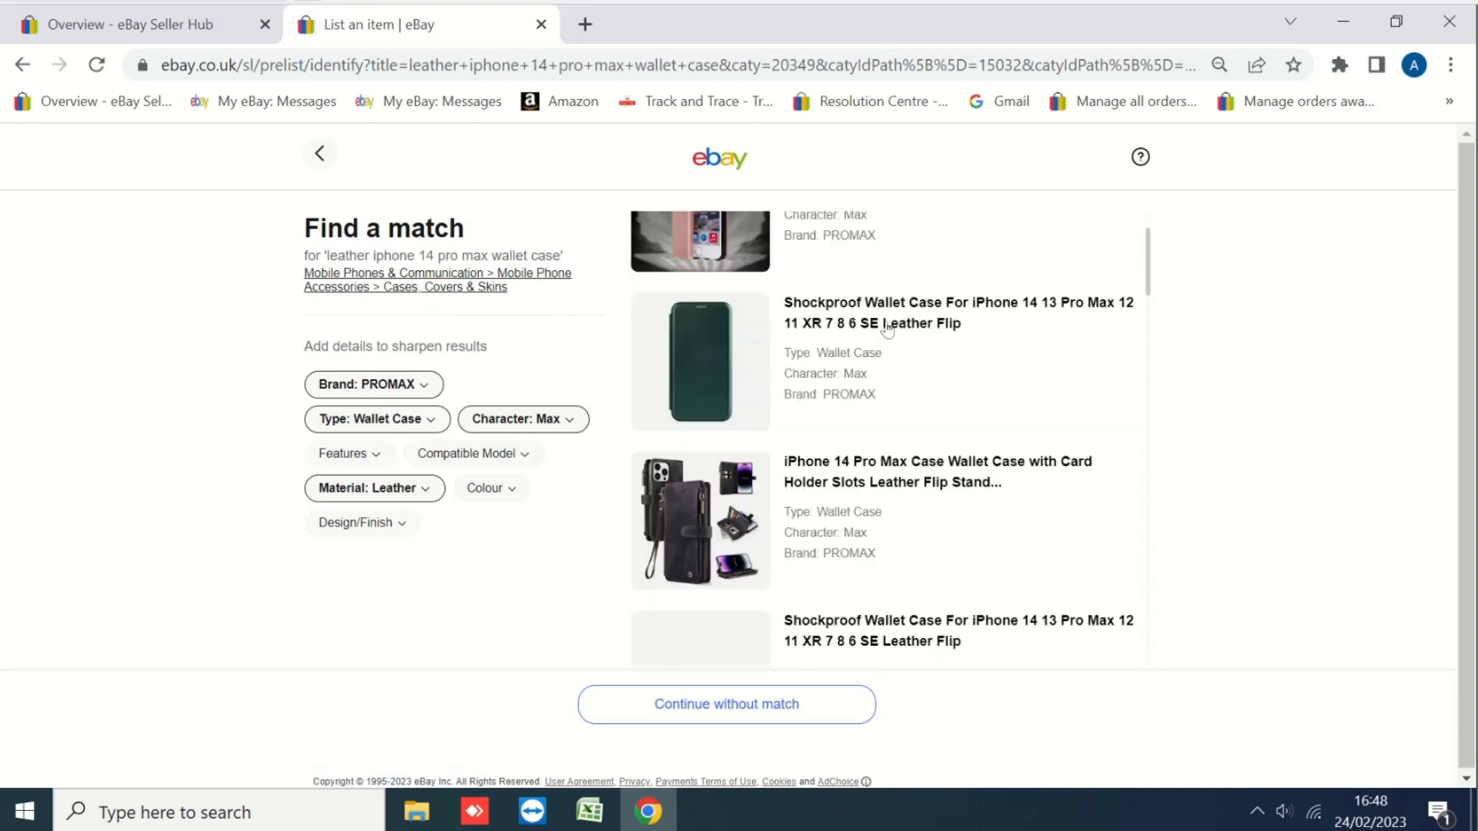
scroll(885, 330, "down", 3)
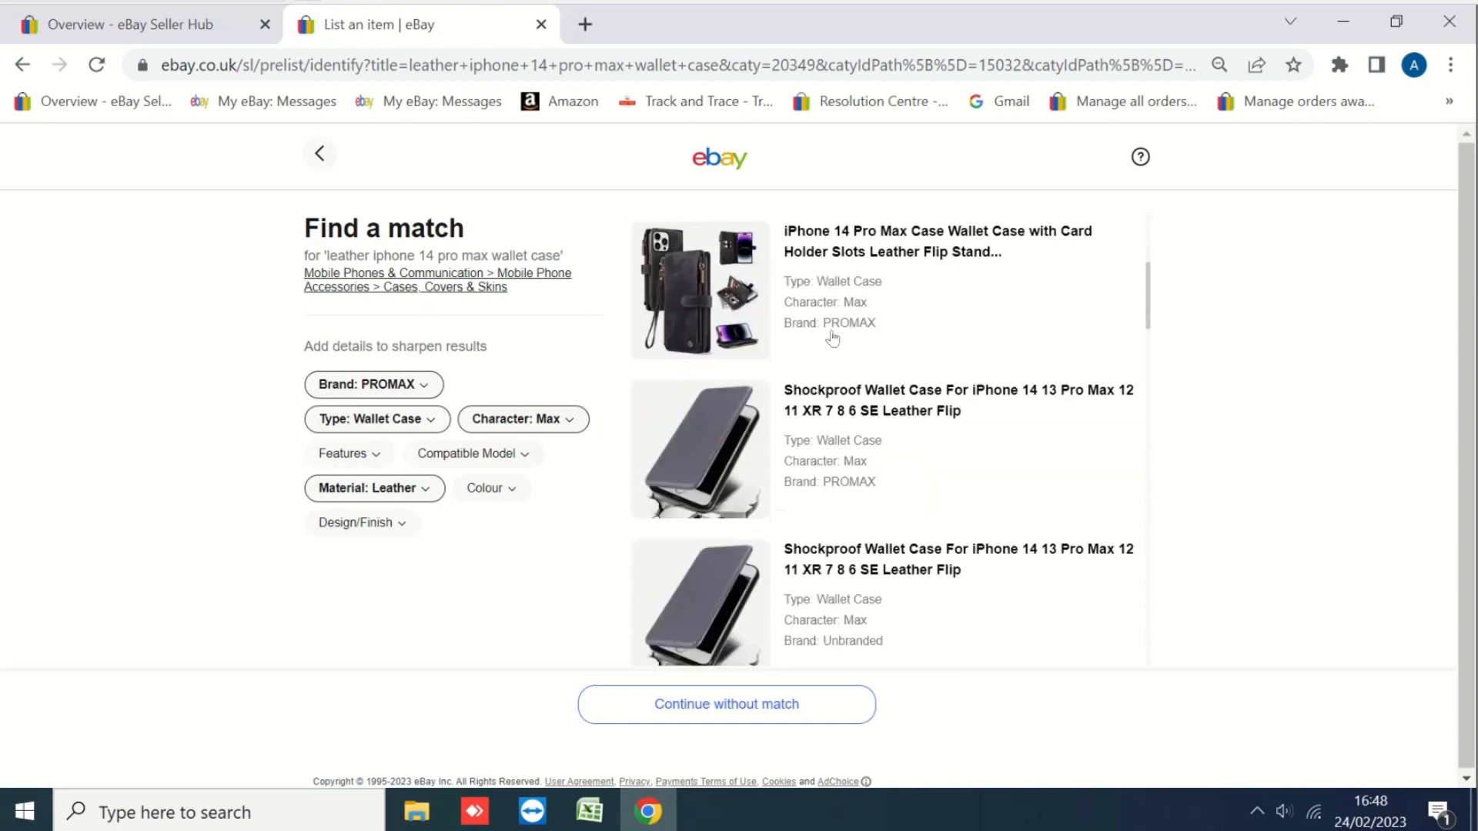
scroll(770, 415, "down", 2)
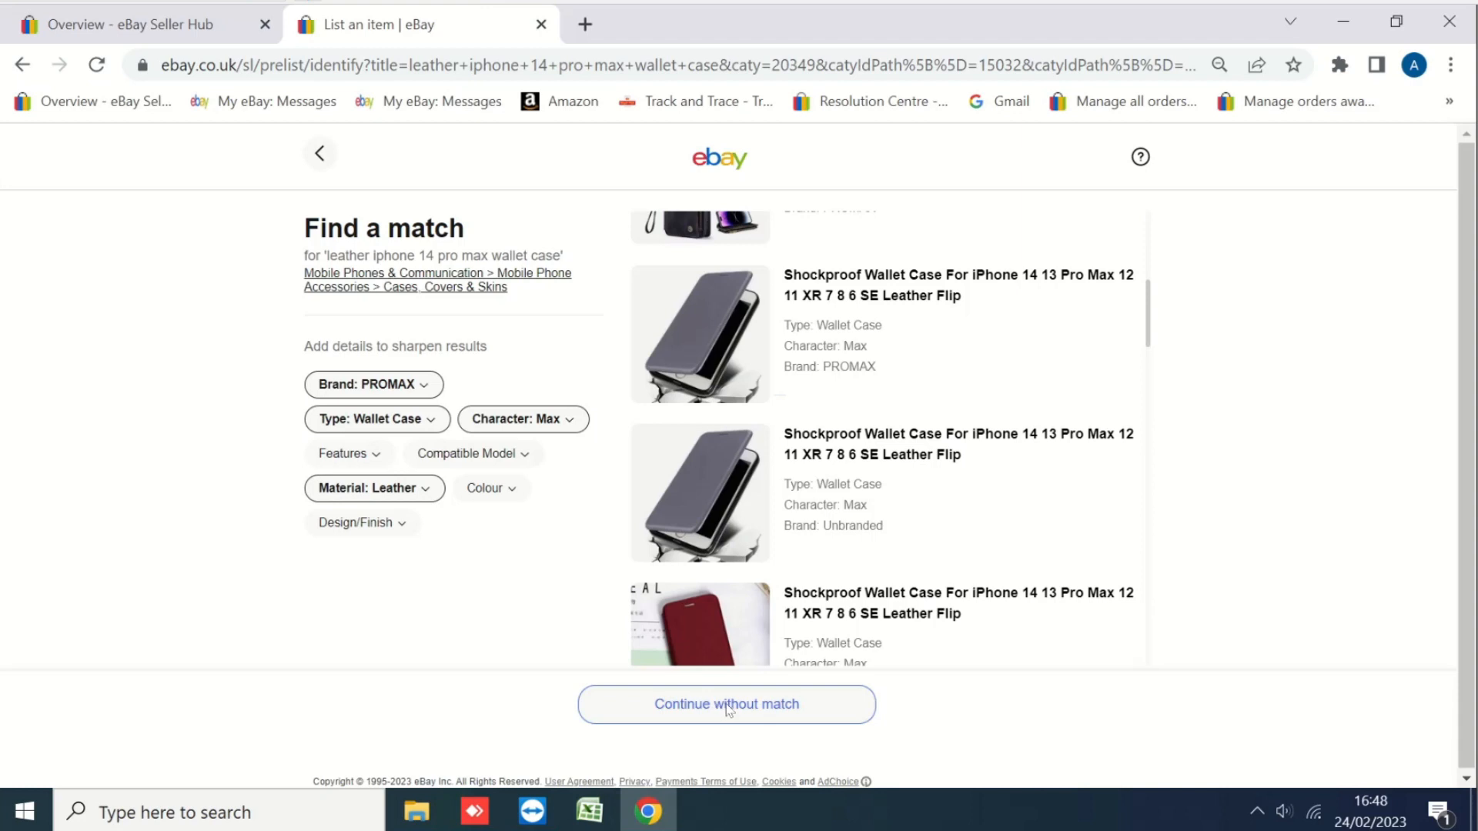
scroll(1100, 471, "down", 4)
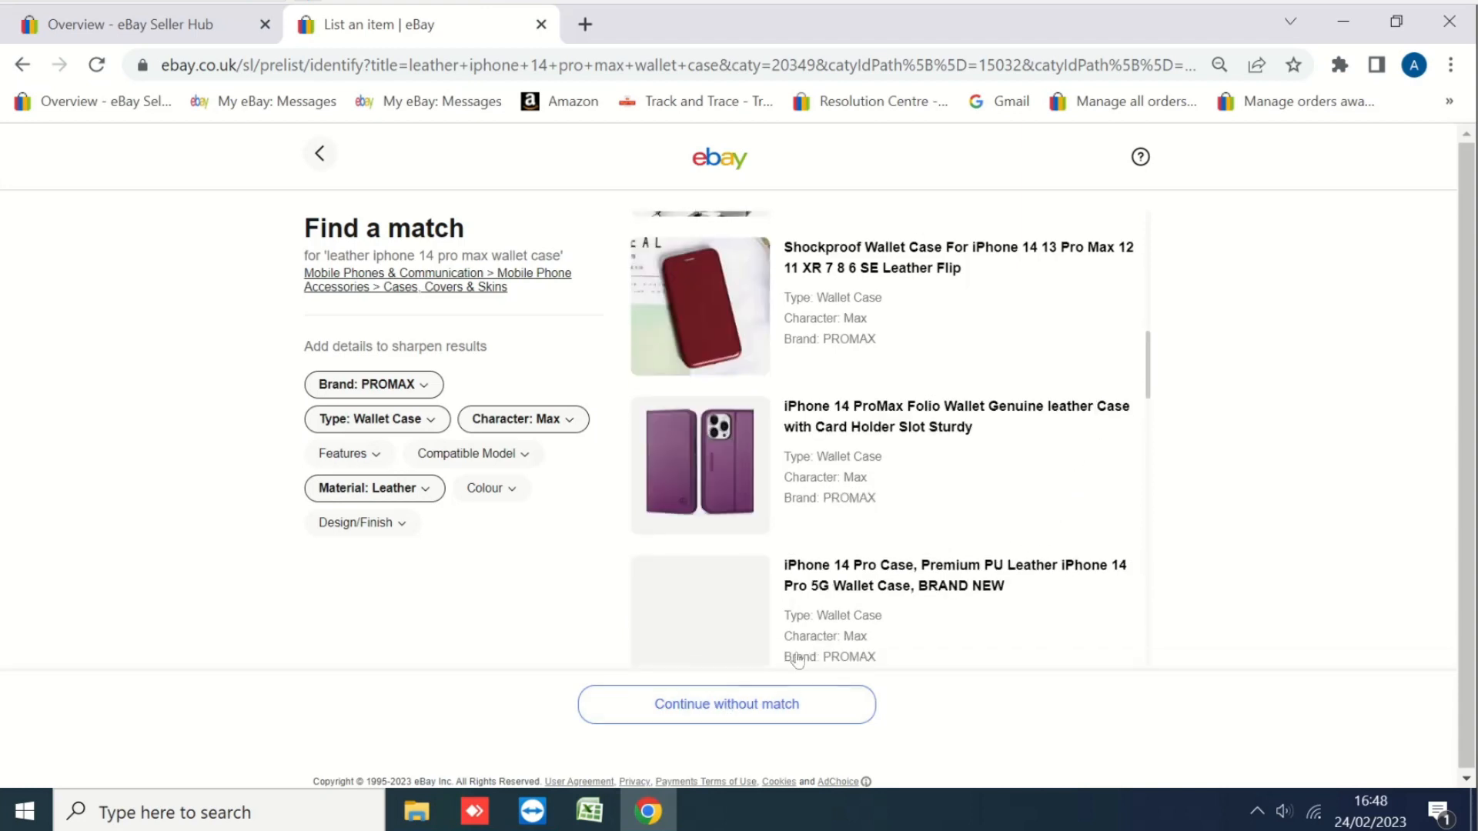
left_click(745, 711)
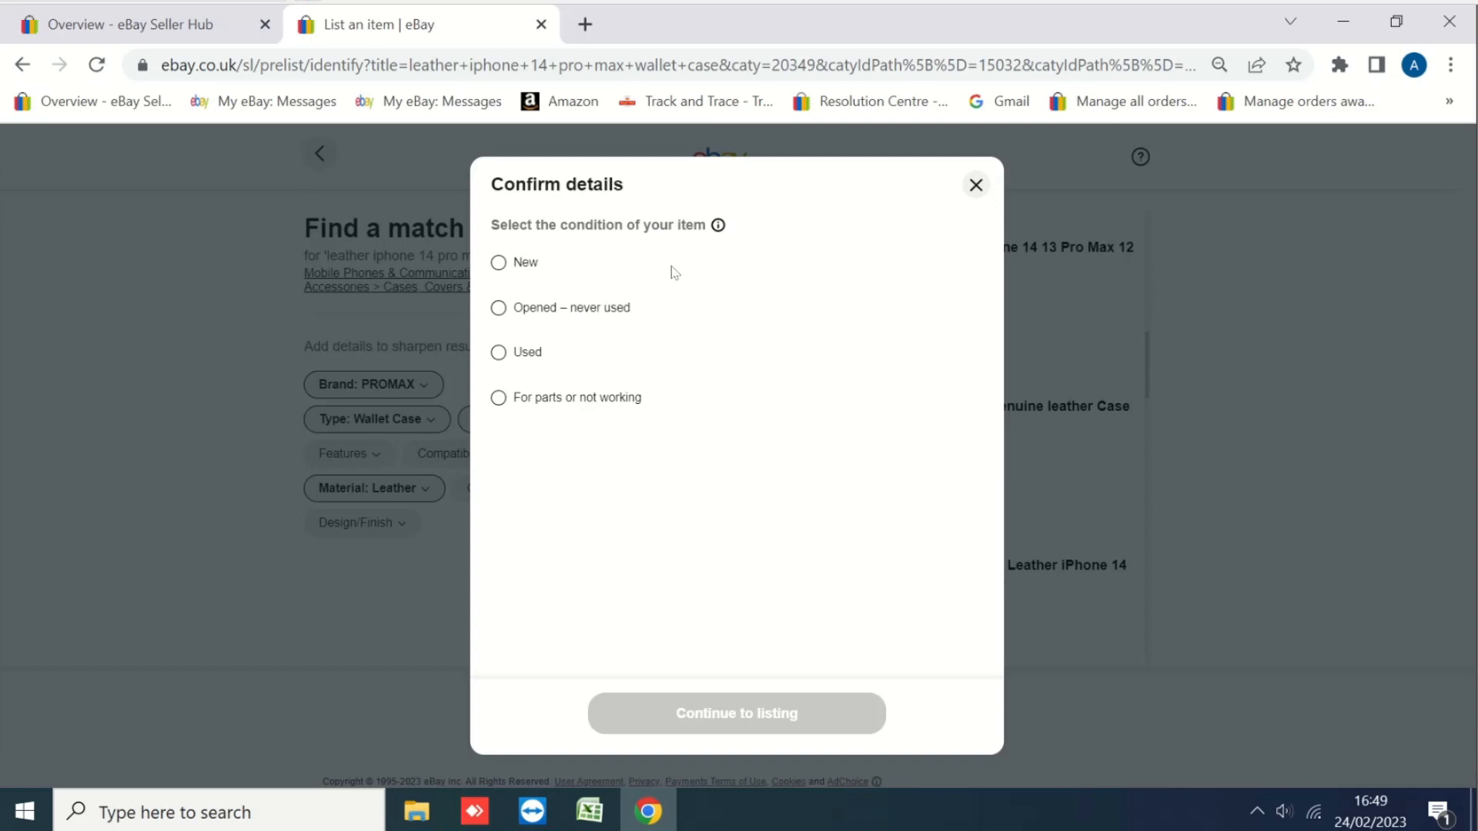
left_click(498, 264)
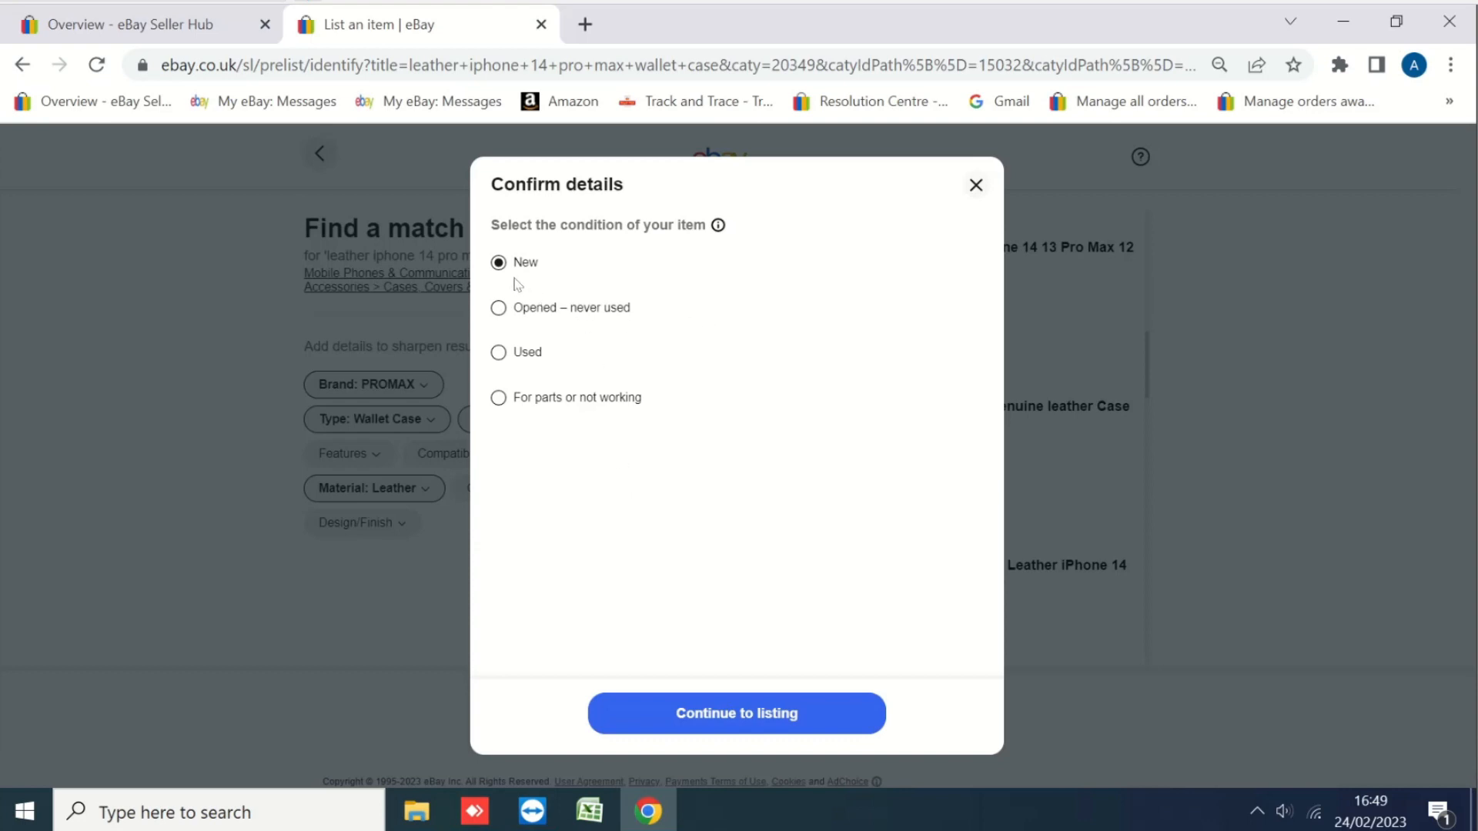
left_click(742, 713)
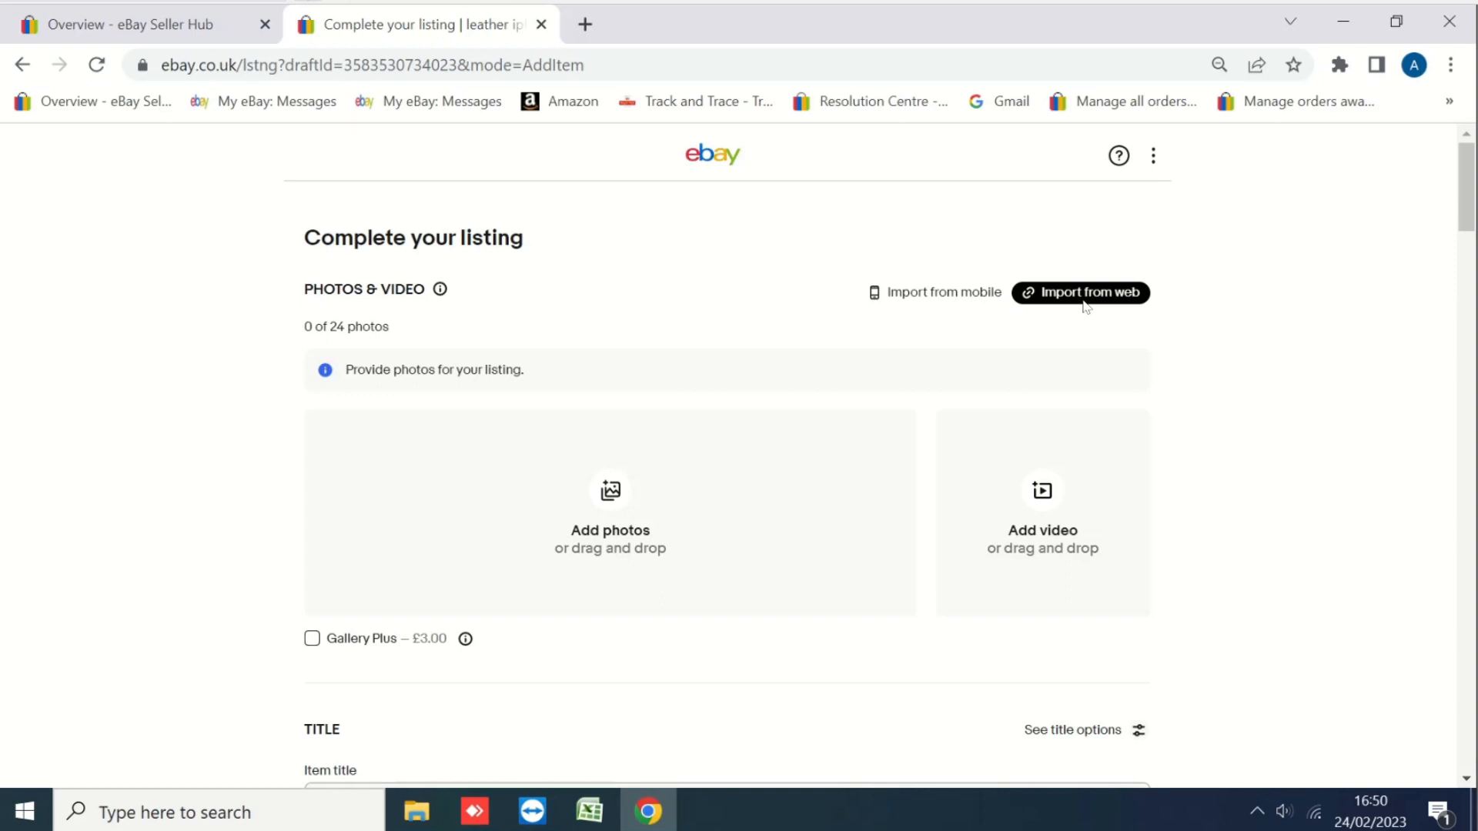
Add all five photos from the "iPhone 14 Pro Max Leather Wallet Case" folder on the Desktop to the listing.
left_click(610, 492)
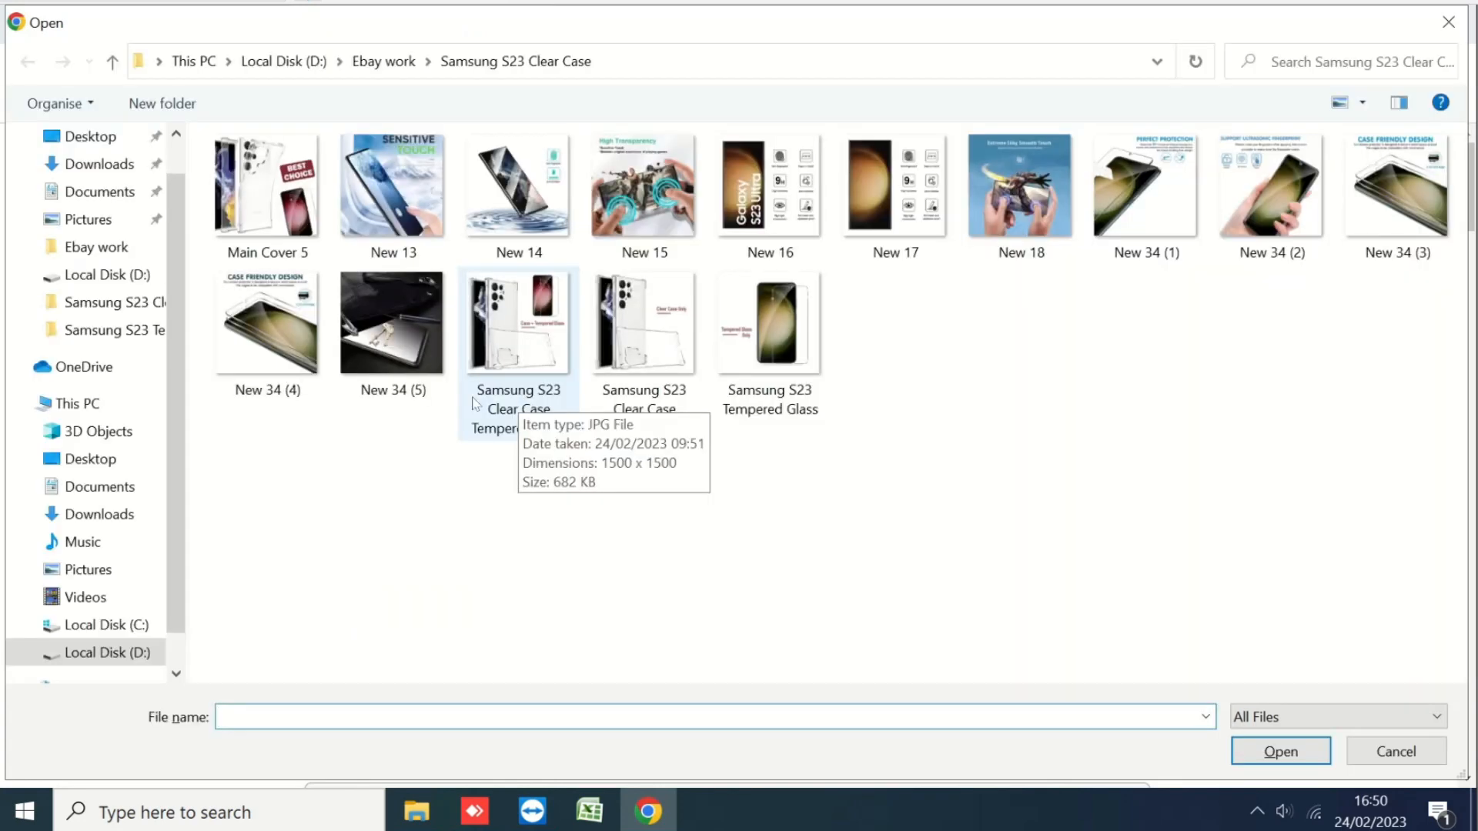
left_click(117, 145)
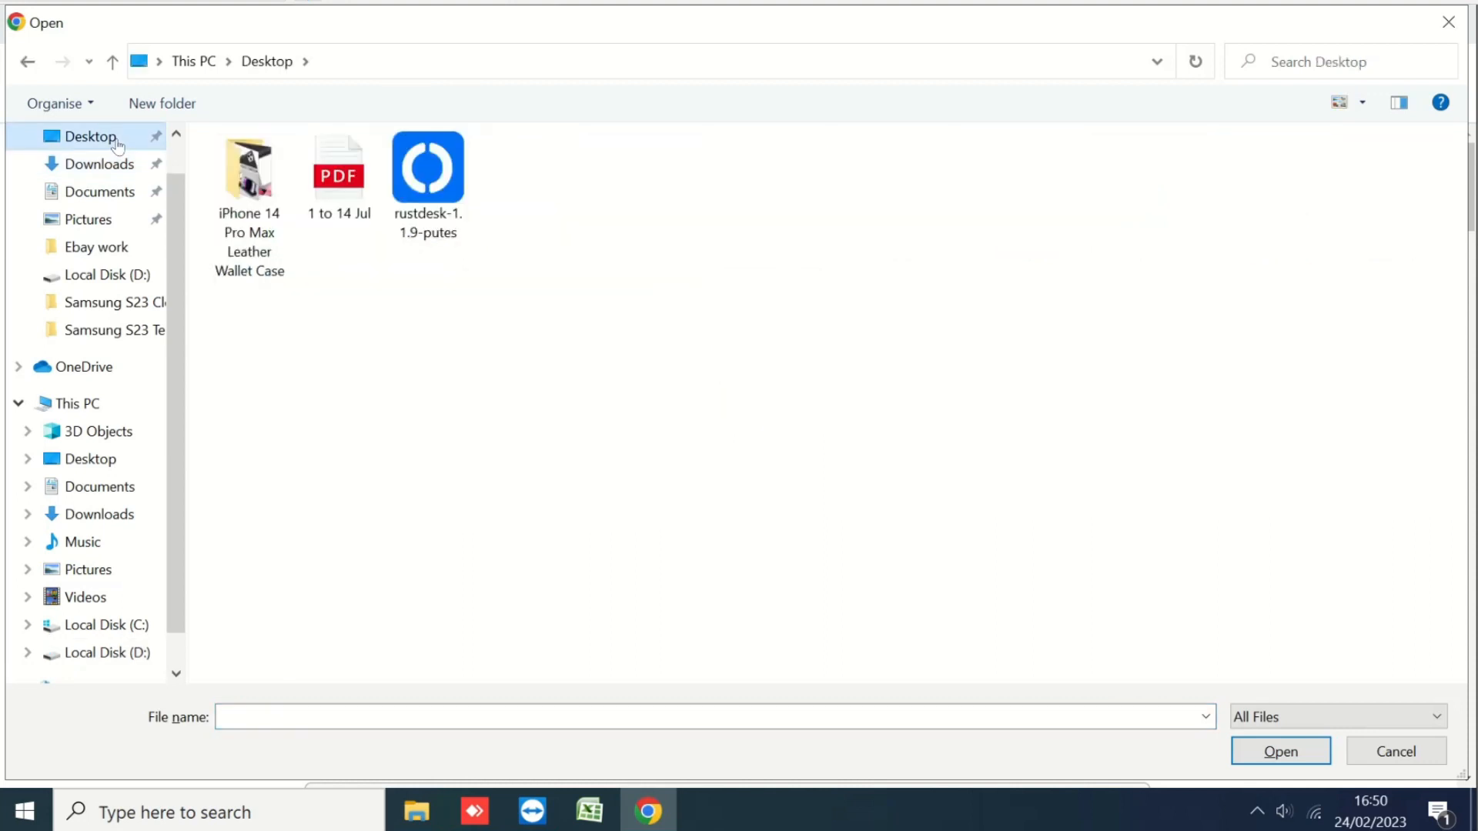
double_click(264, 197)
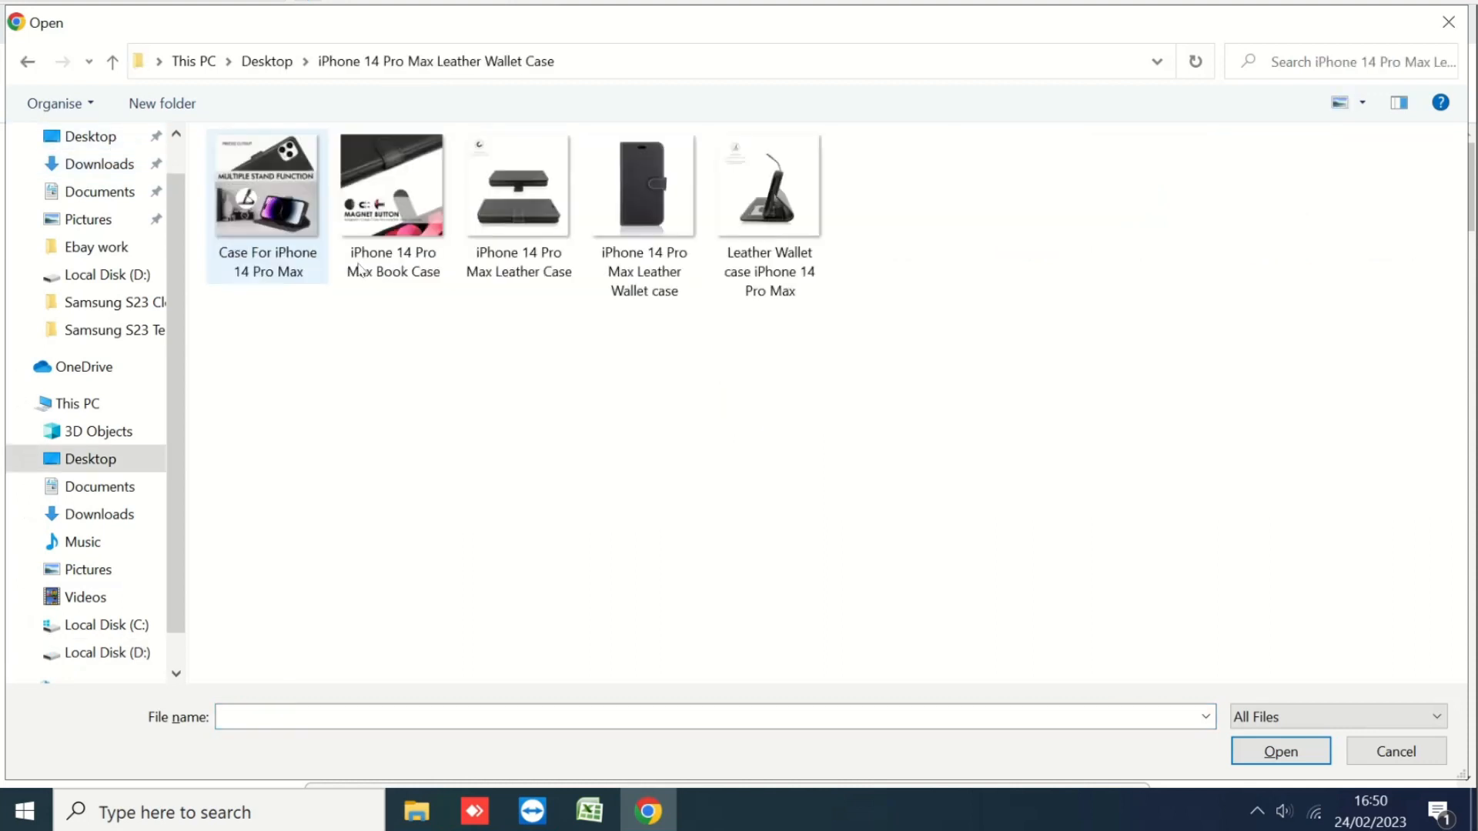
left_click_drag(254, 315, 745, 207)
left_click(1280, 751)
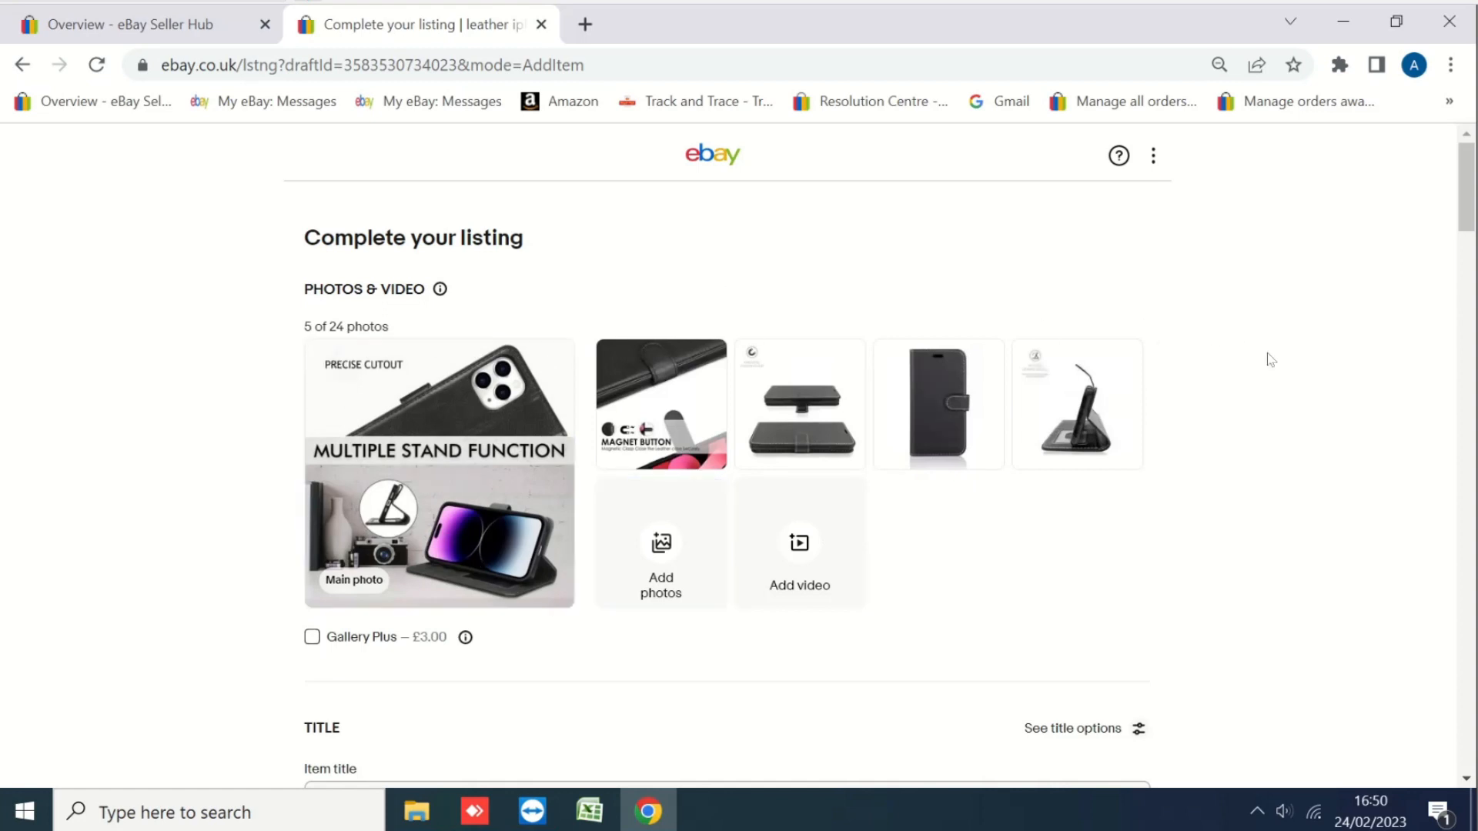
mouse_move(359, 595)
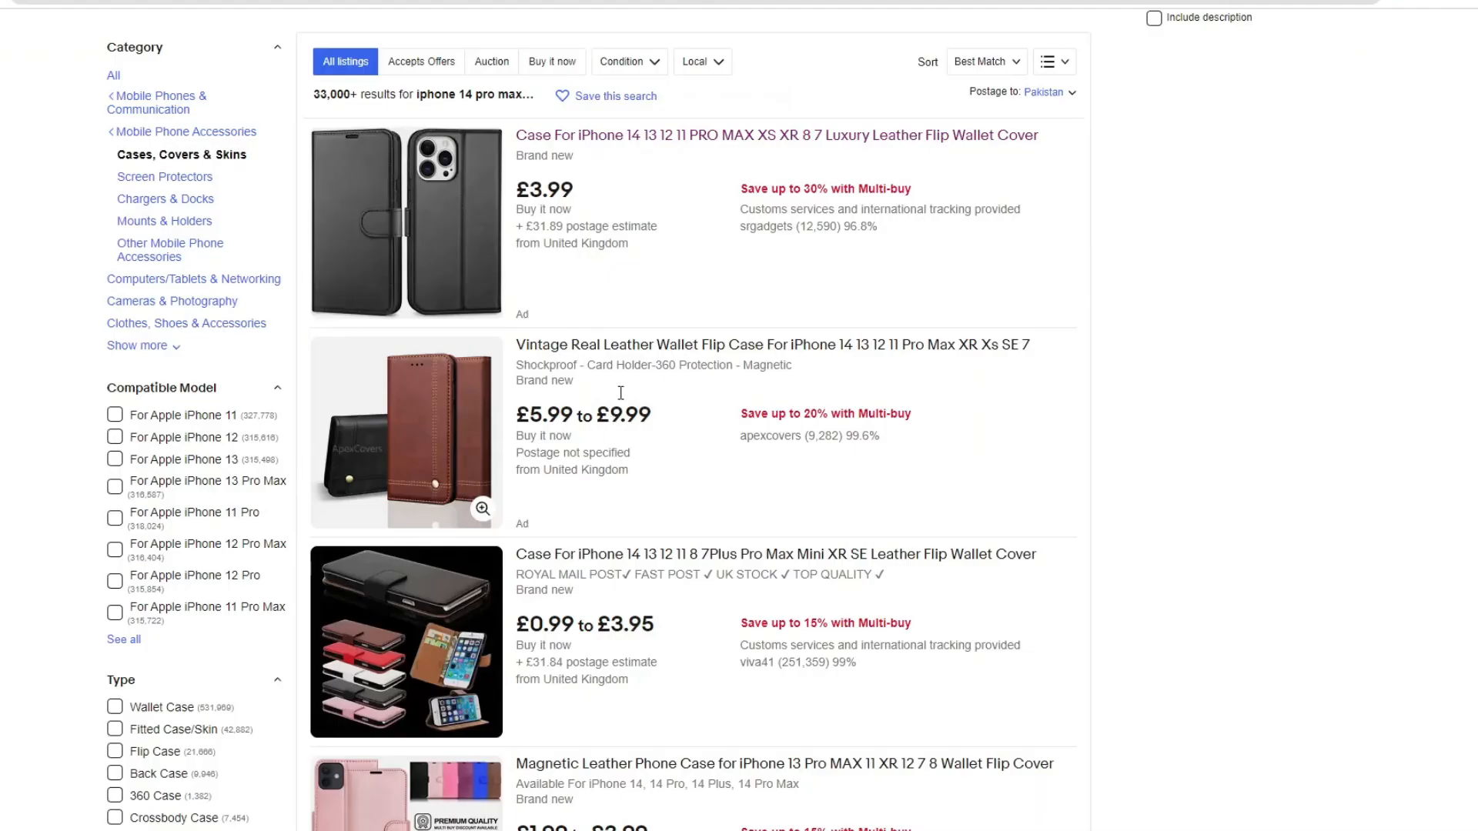
scroll(398, 110, "down", 2)
left_click(399, 110)
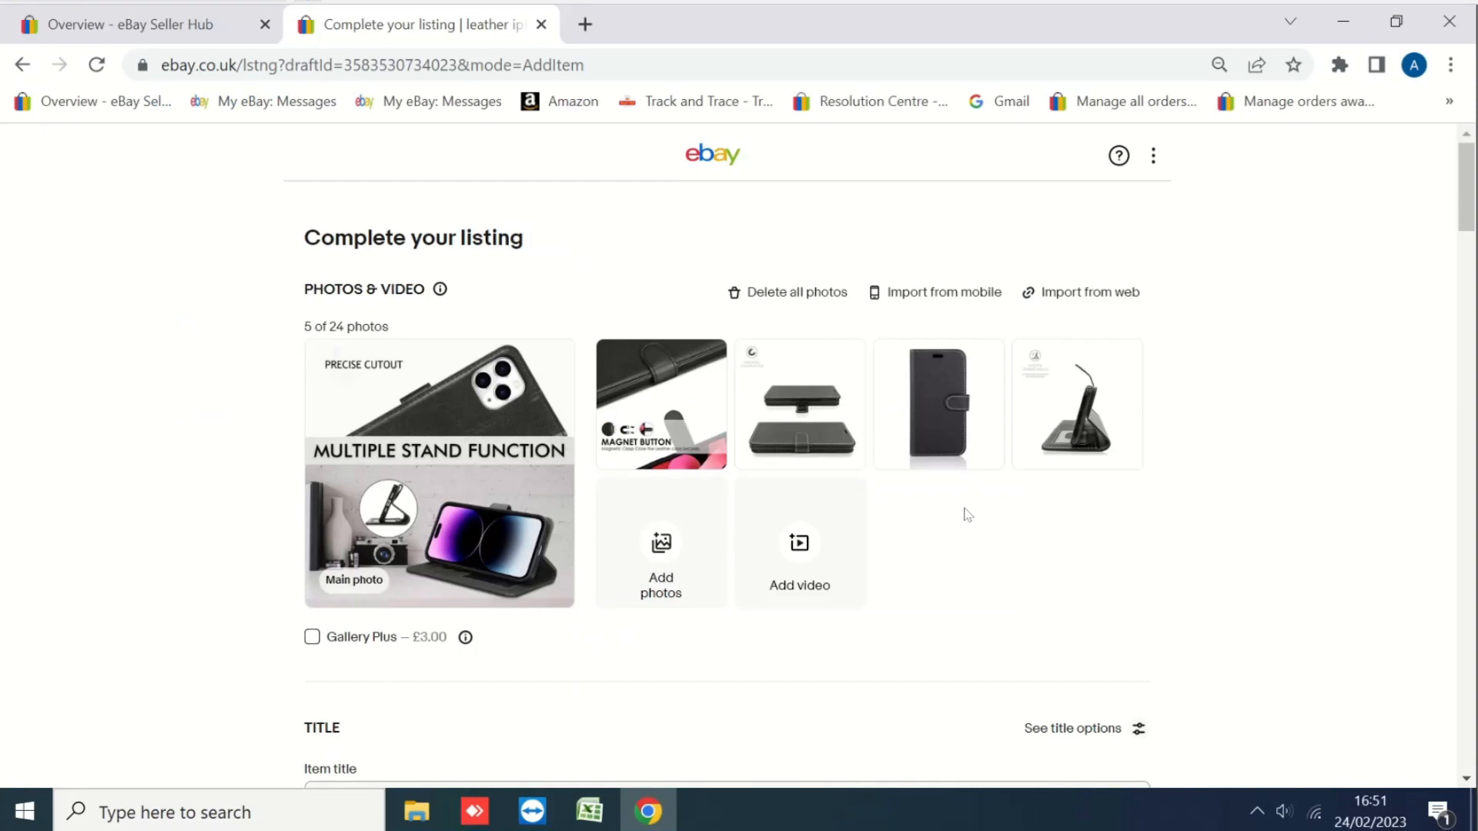
Make the upright closed black wallet case the main photo and move the plain photo of the propped-up case to third place.
left_click_drag(943, 404, 497, 523)
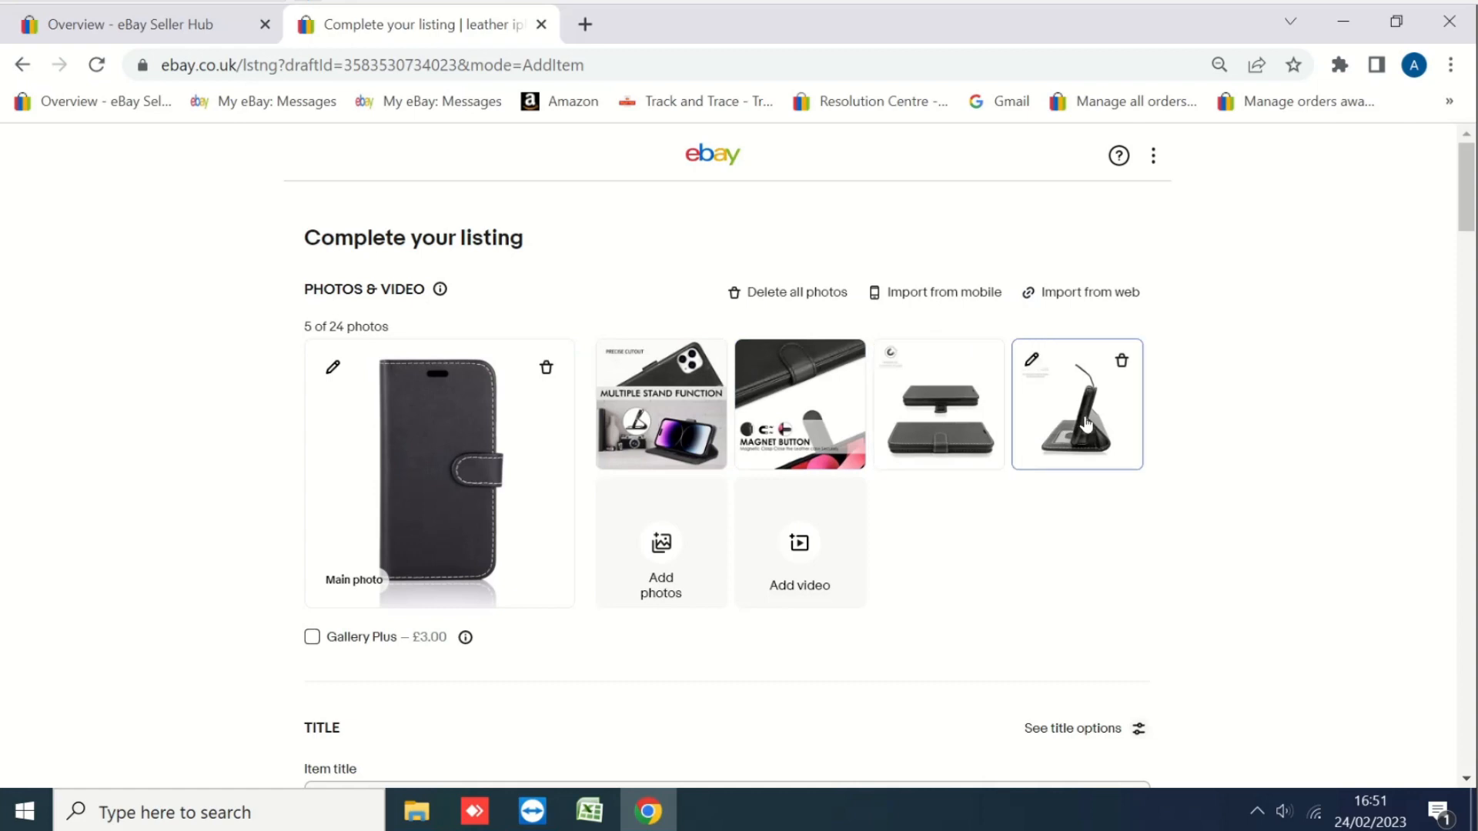
left_click_drag(1085, 424, 831, 419)
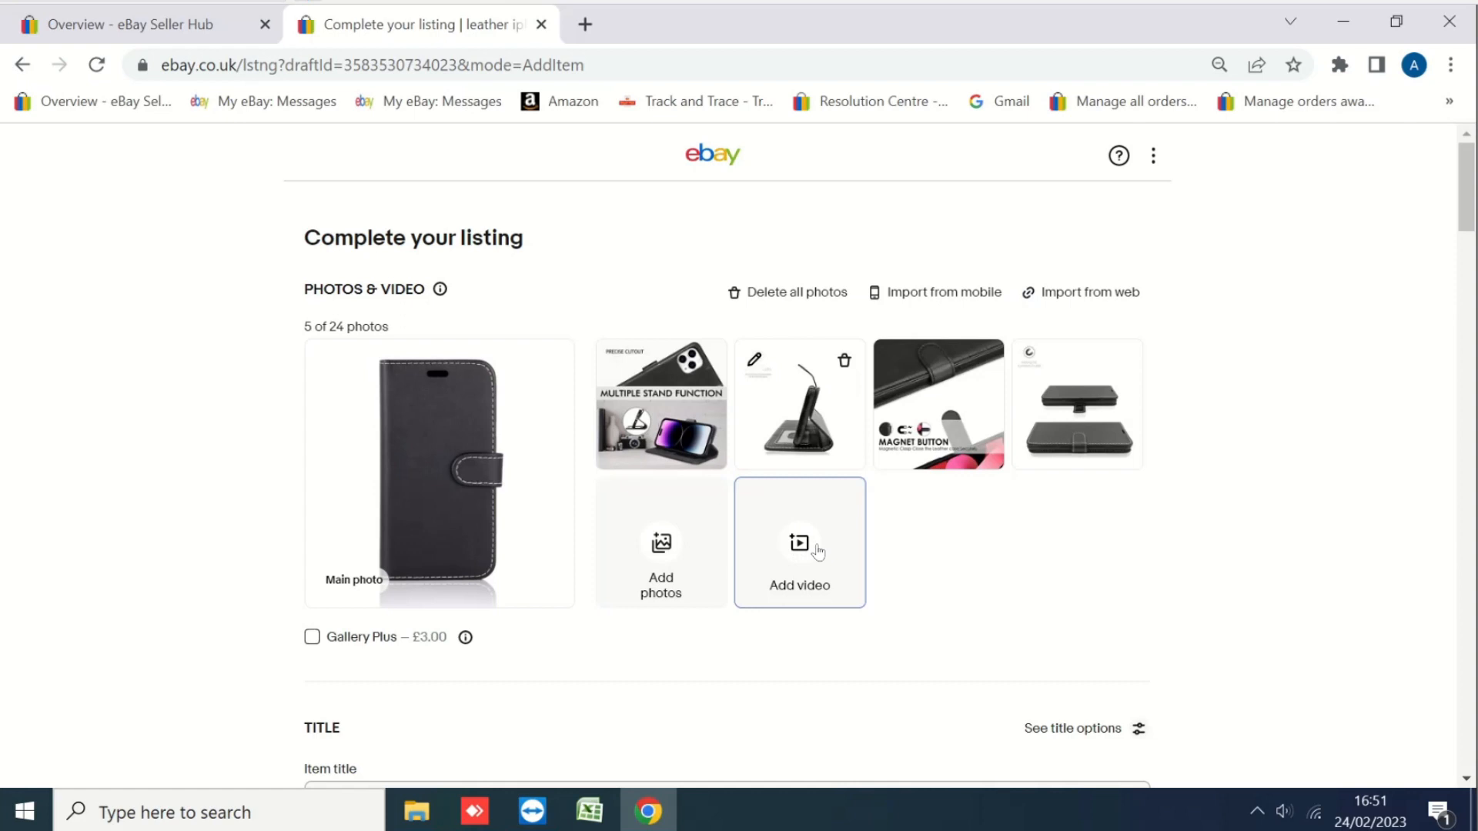
scroll(1215, 490, "down", 2)
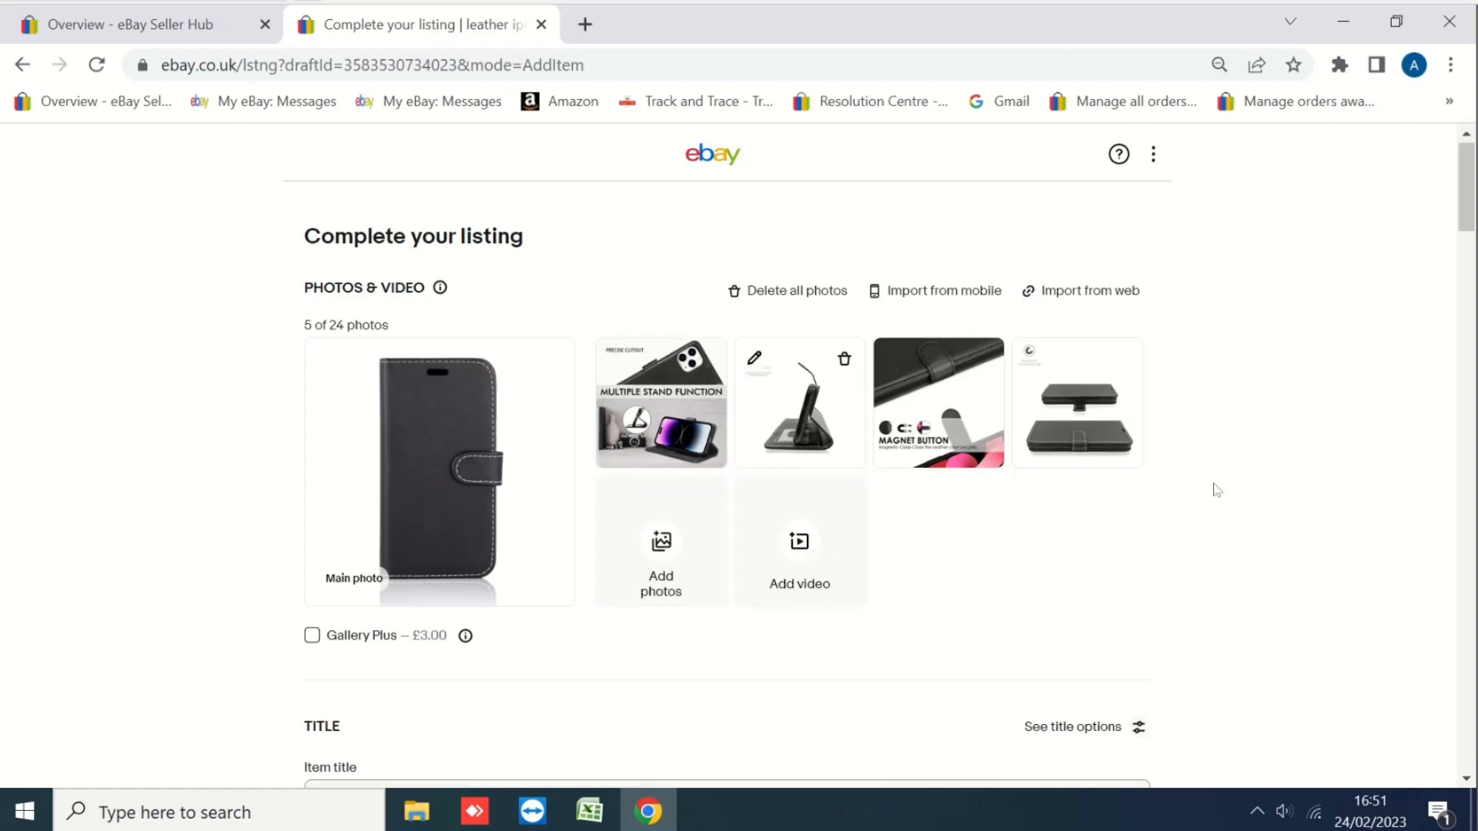
scroll(1214, 490, "down", 2)
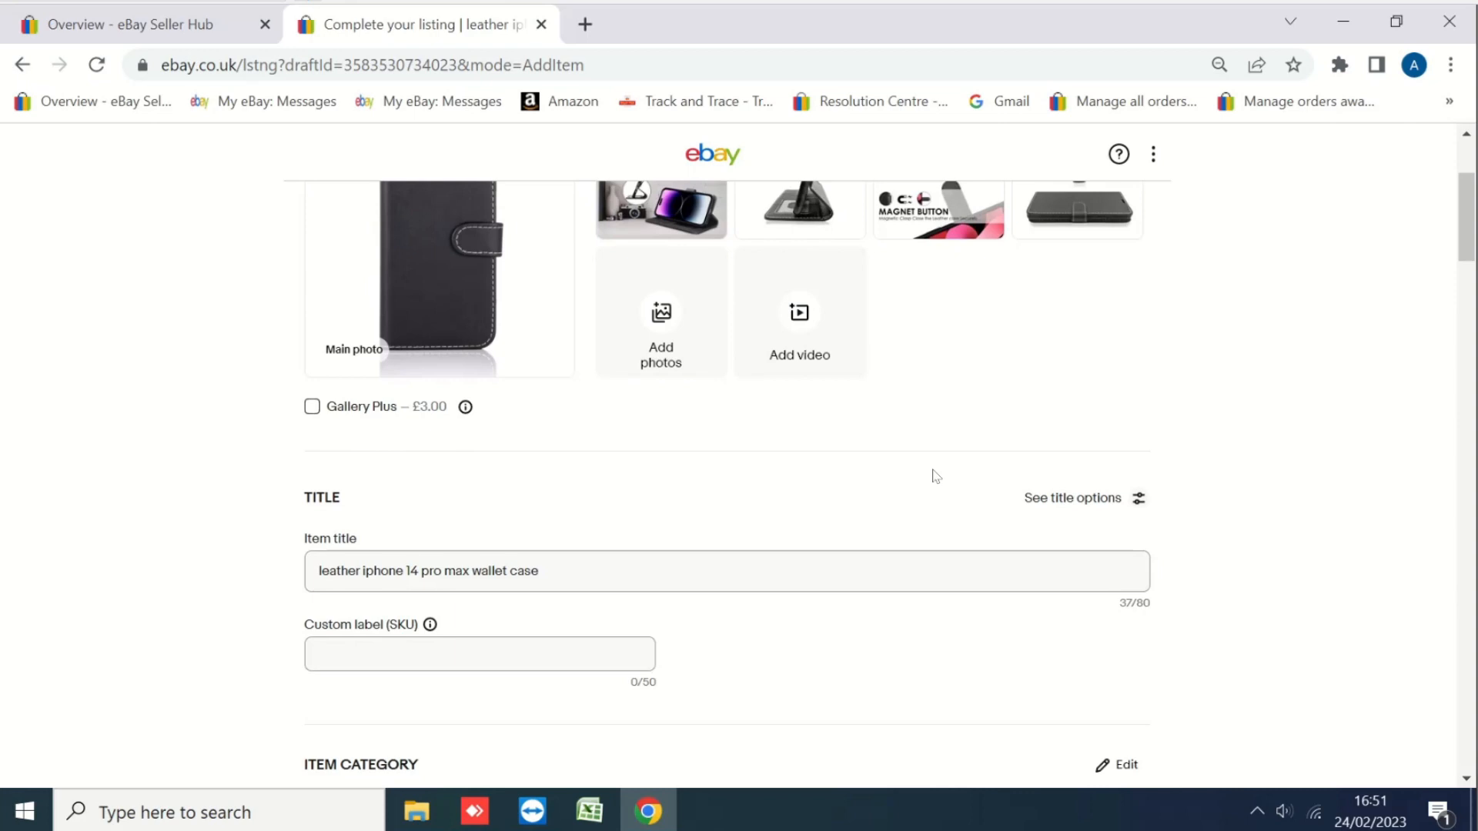
scroll(1177, 404, "down", 1)
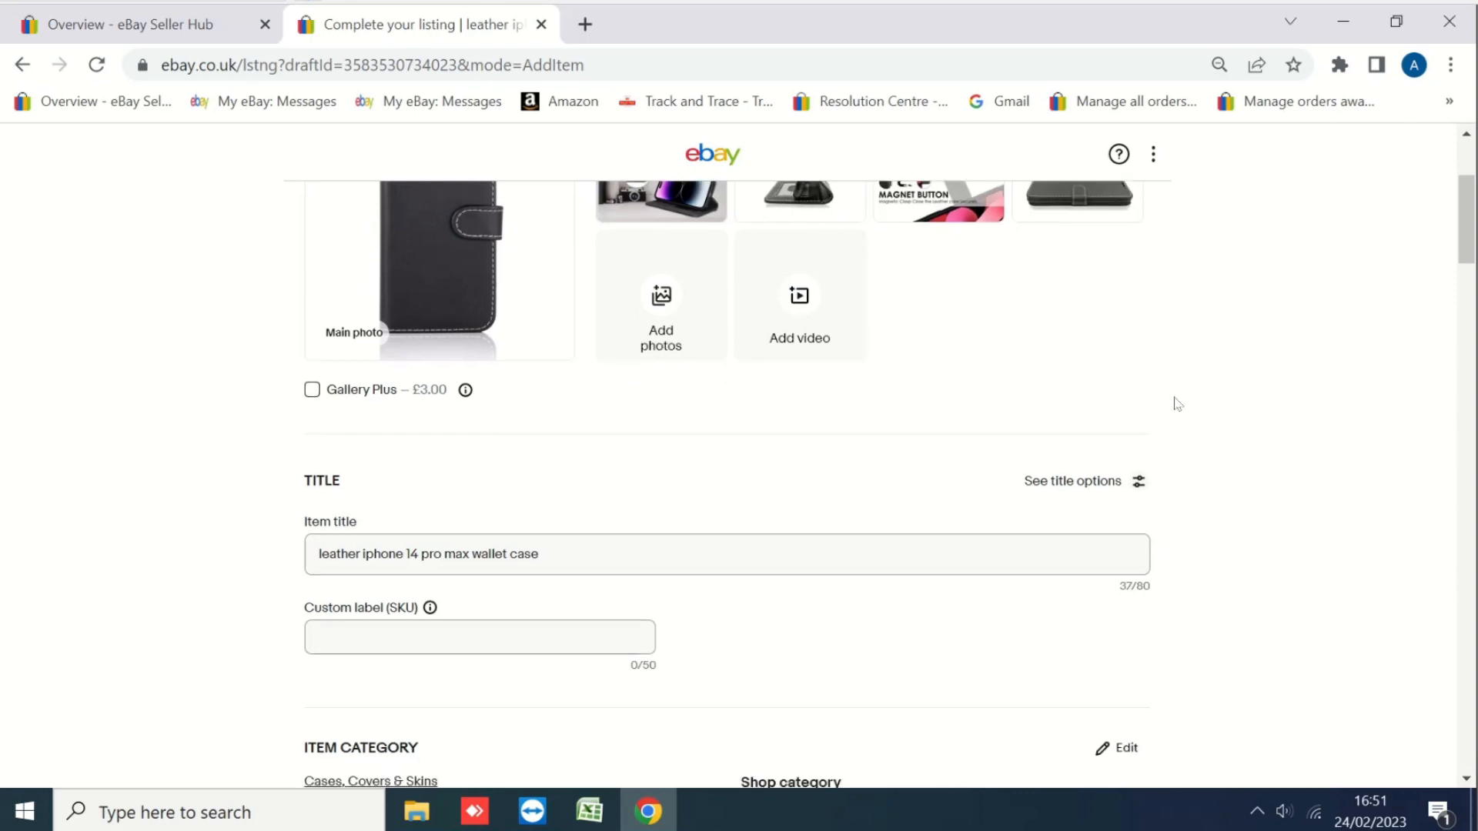
Replace the item title with "iPhone 14 Pro Max Leather Wallet Case Flip Magnetic Stand Book Cover", copied from the text notes.
scroll(1177, 404, "down", 1)
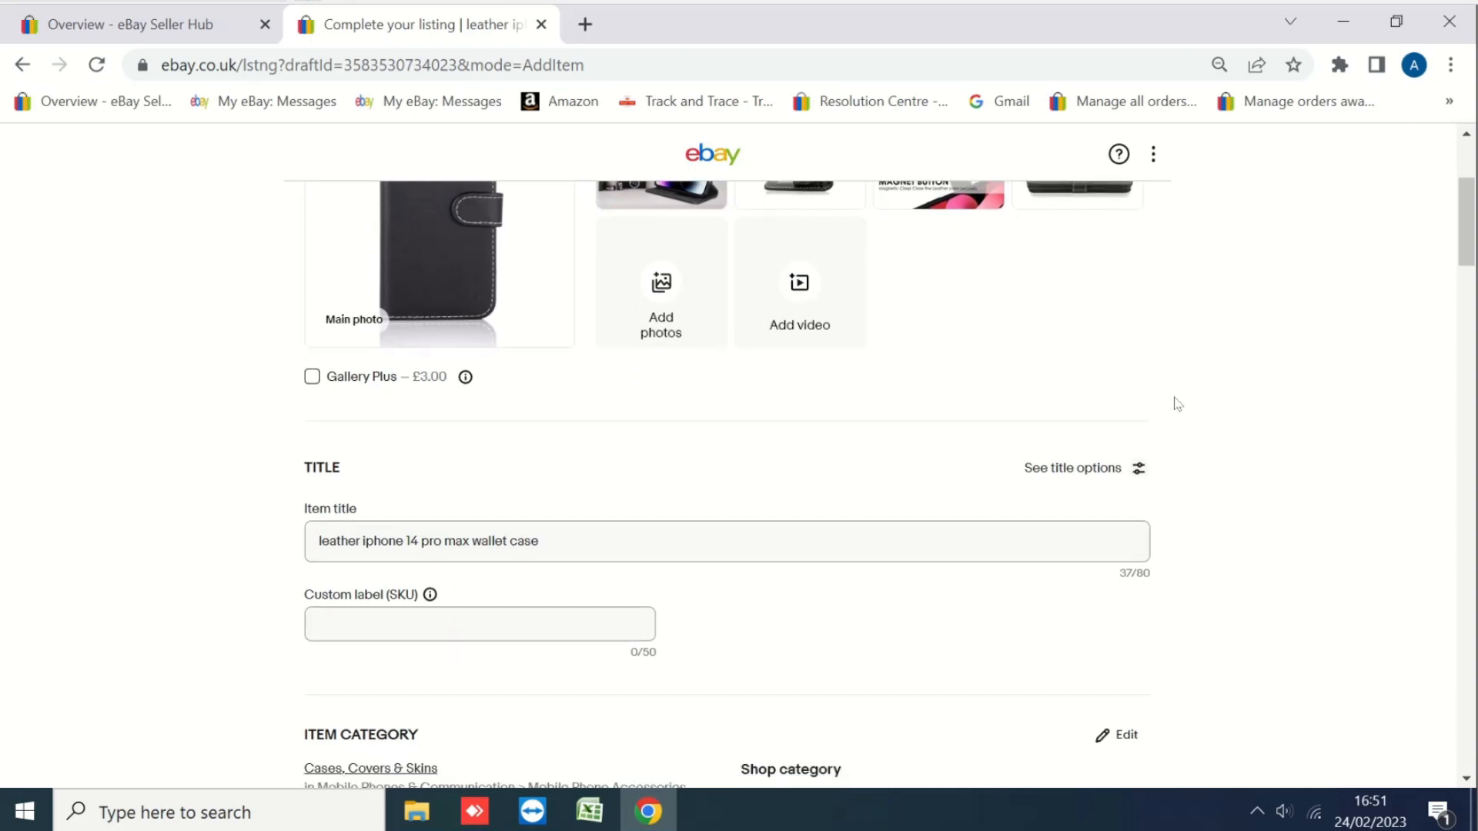
scroll(1177, 404, "down", 1)
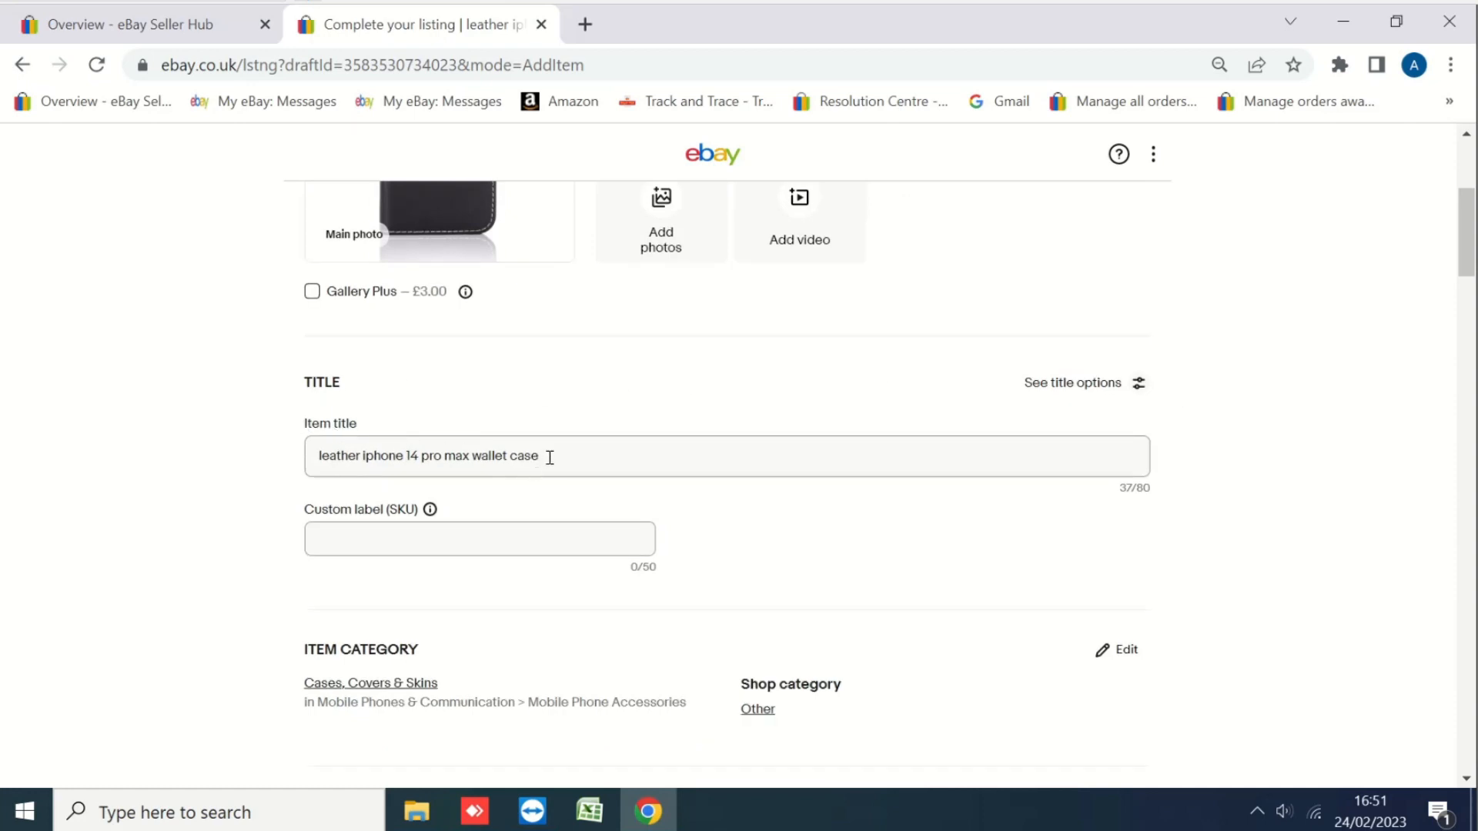
triple_click(350, 461)
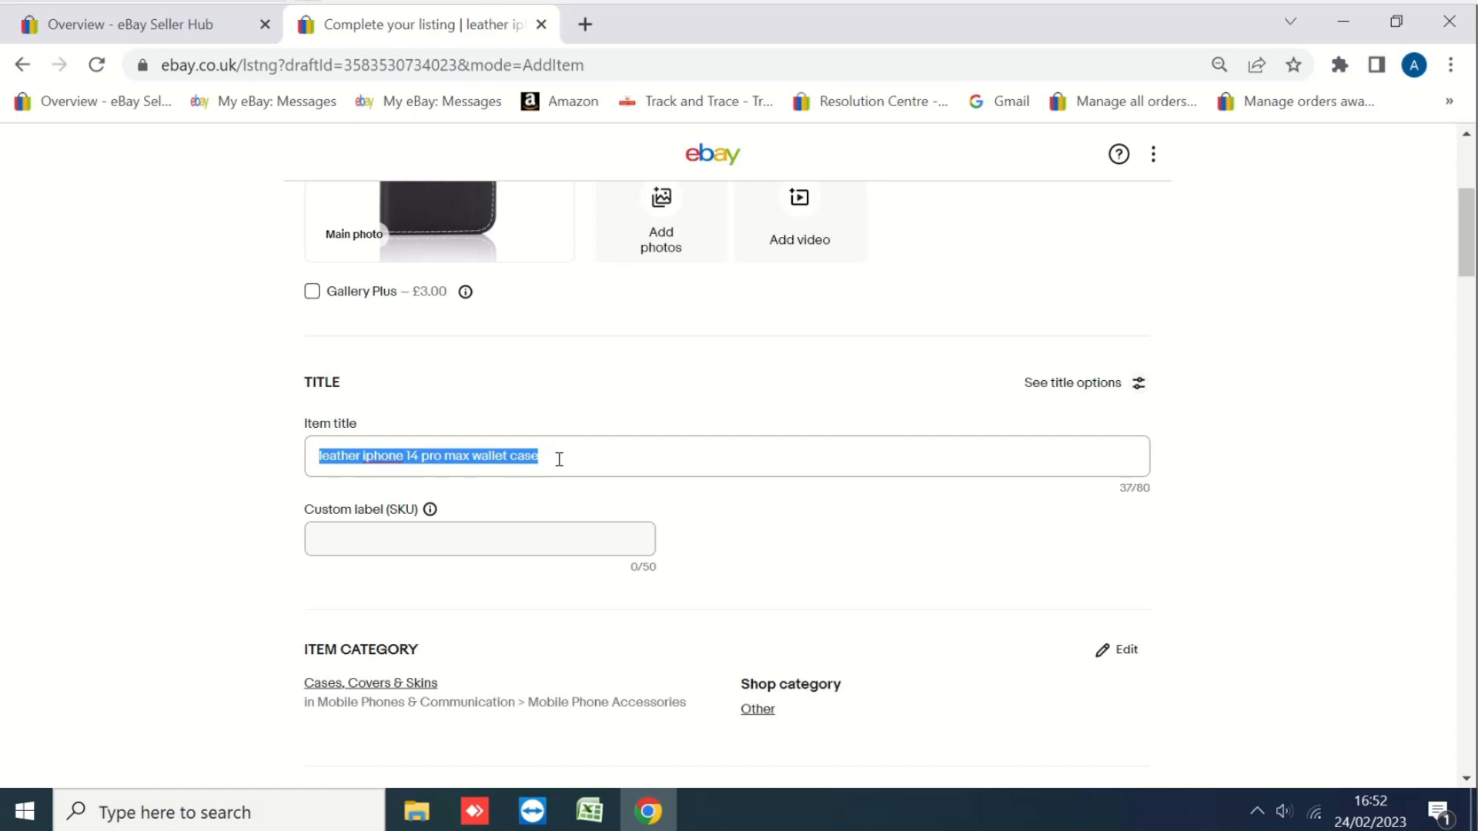
key("BackSpace")
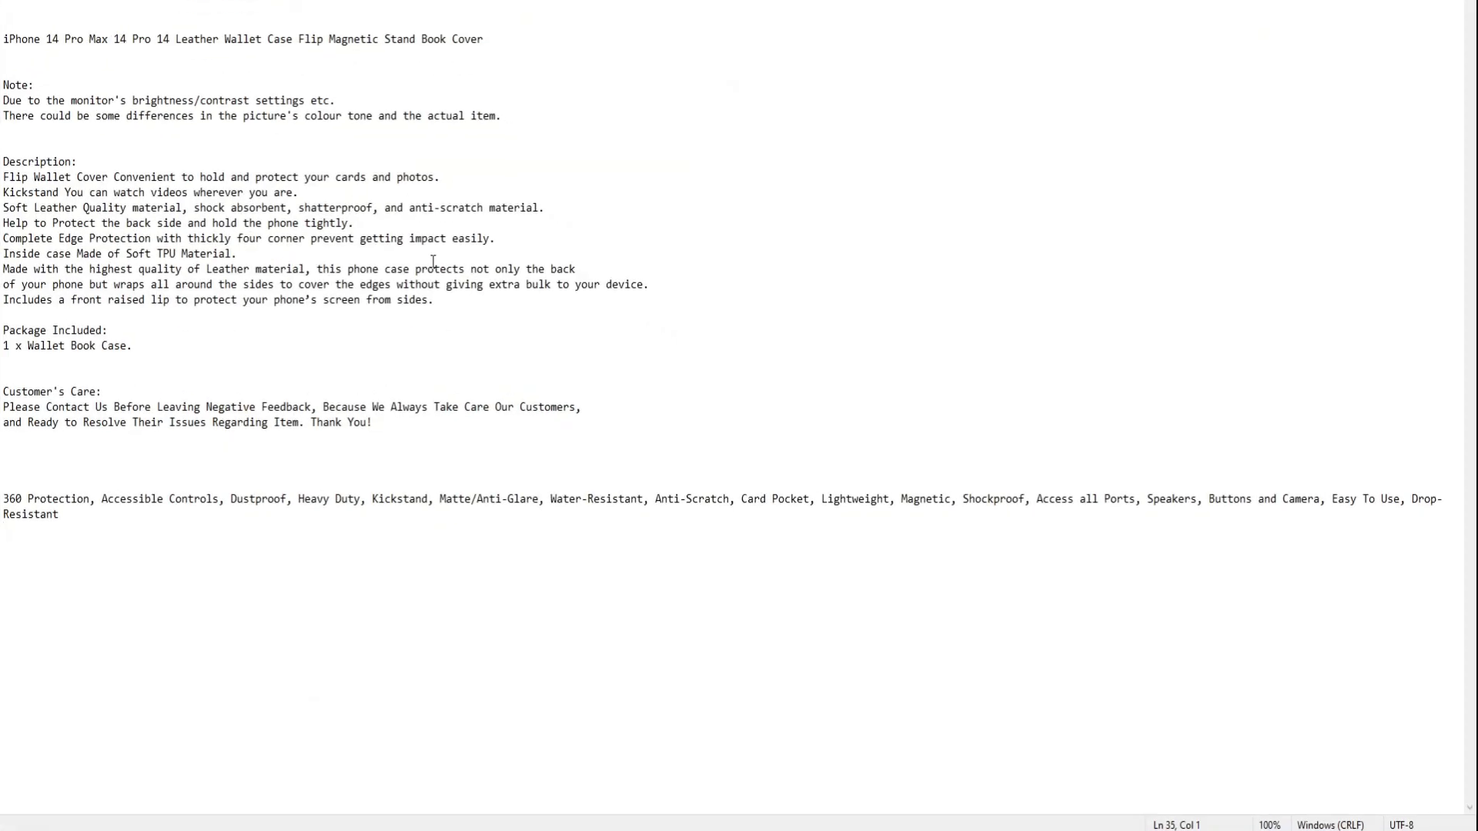
left_click(425, 3)
left_click_drag(416, 1, 2, 1)
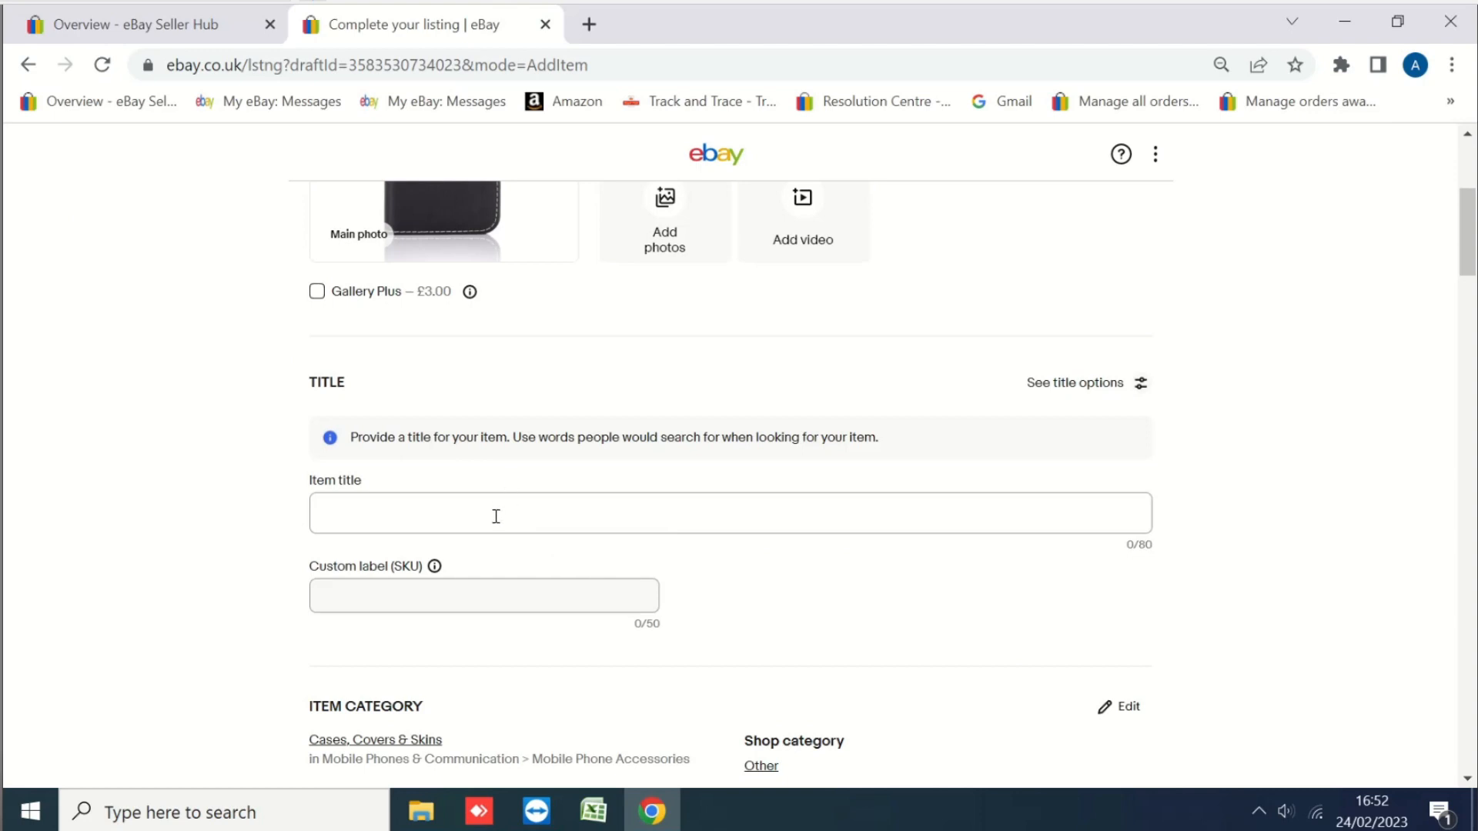
left_click(496, 515)
type("iPhone 14 Pro Max Leather Wallet Case Flip Magnetic Stand Book Cover")
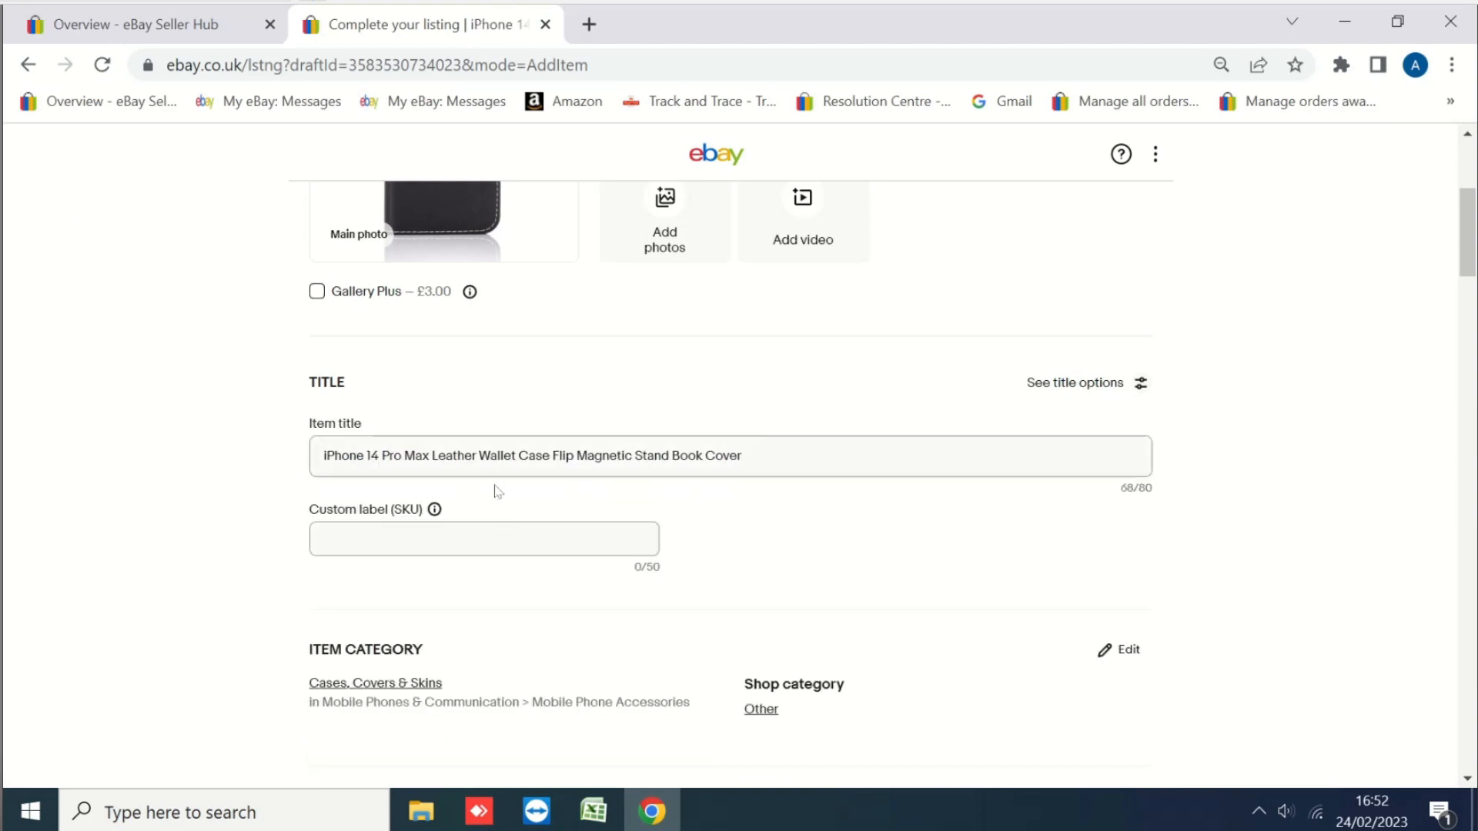
Enter "IP14-P-MAX-WALT-BLAK" as the listing's custom label (SKU).
left_click(412, 546)
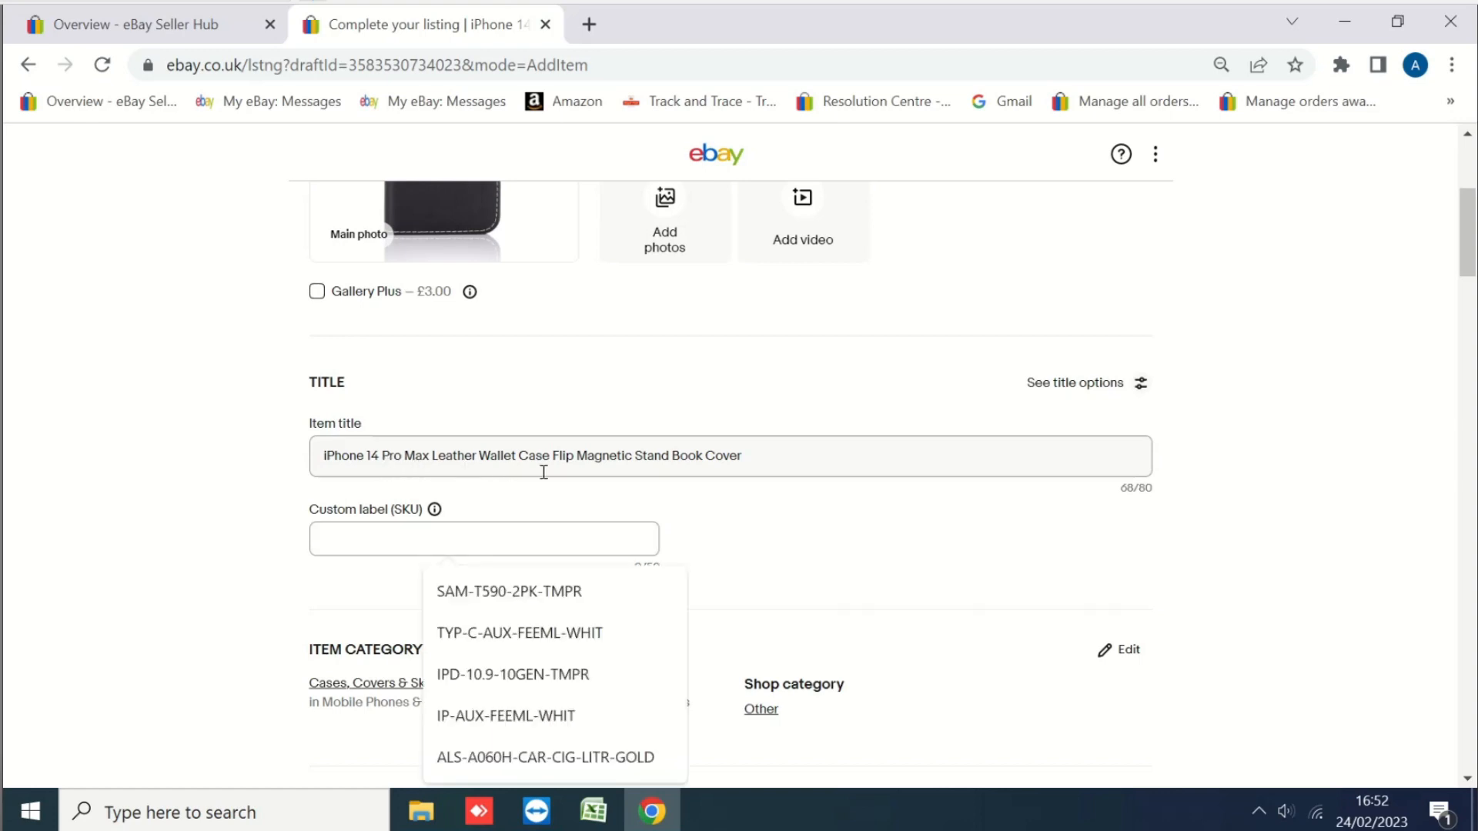
type("IPI")
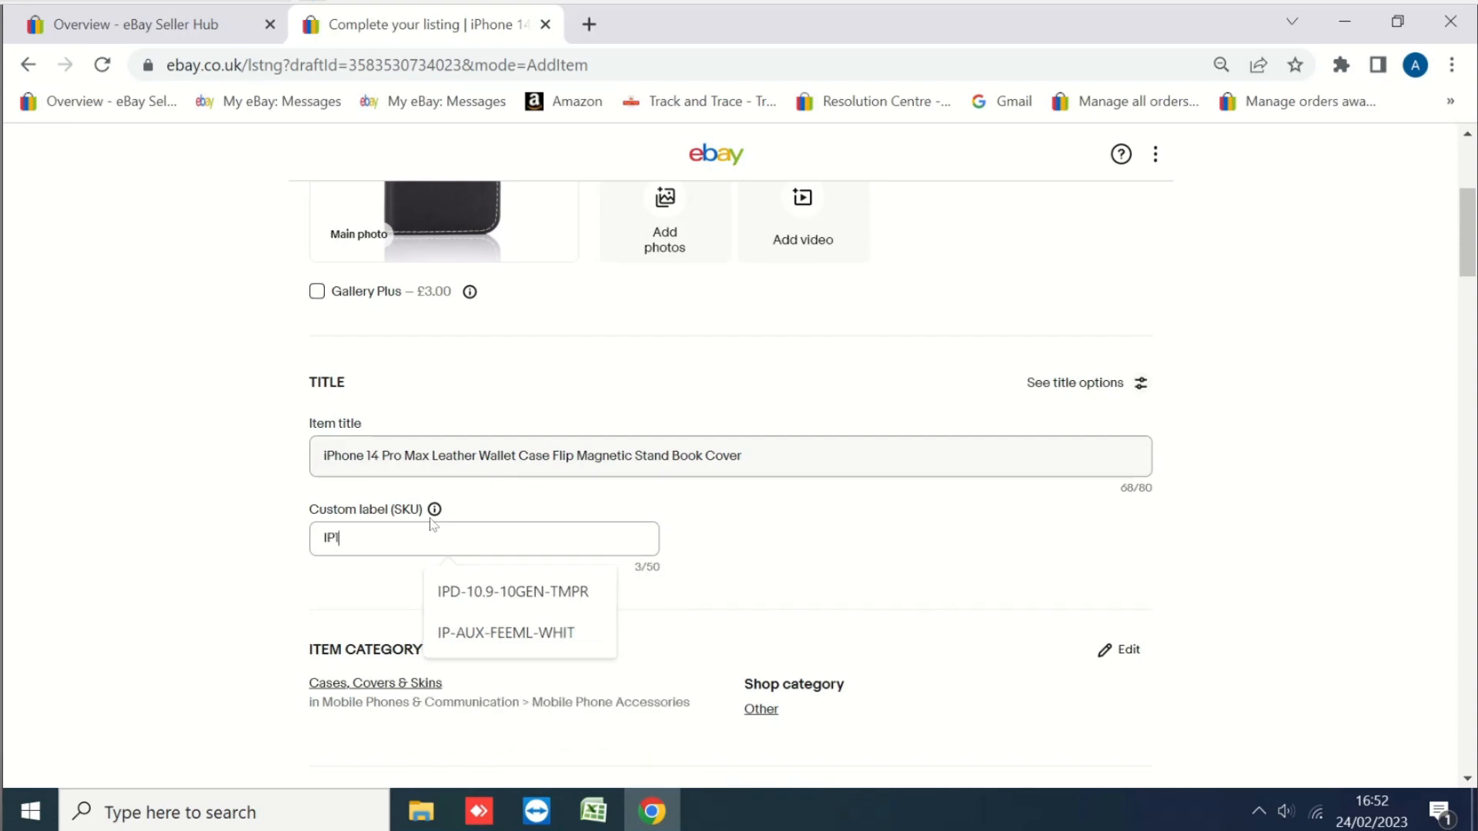
type("4-P")
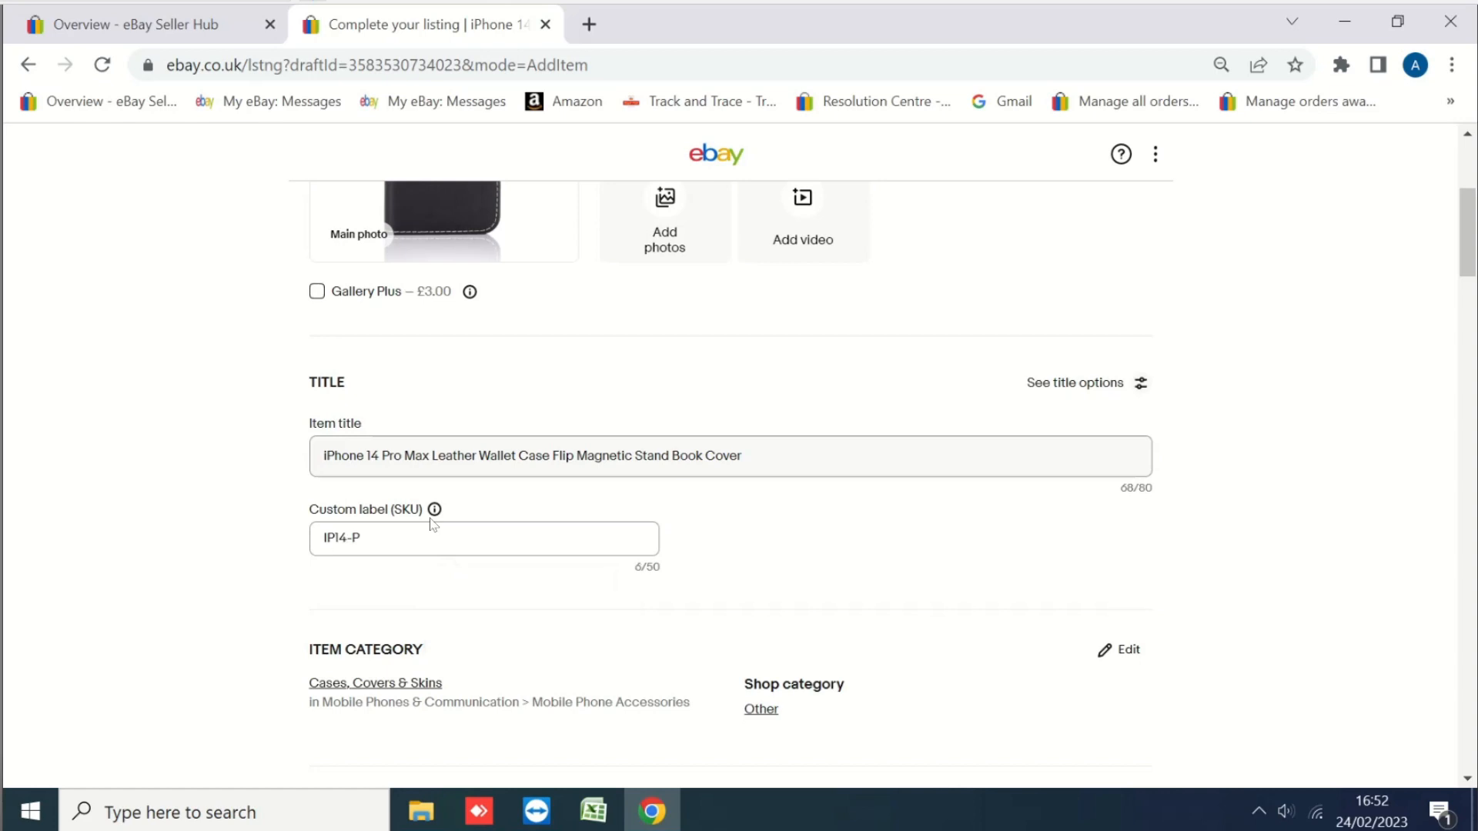
type("-MAX-WALTY")
key("BackSpace")
type("-BLAK")
Examine the category list on the seller's own eBay shop page, and return to the listing form.
scroll(1211, 520, "down", 3)
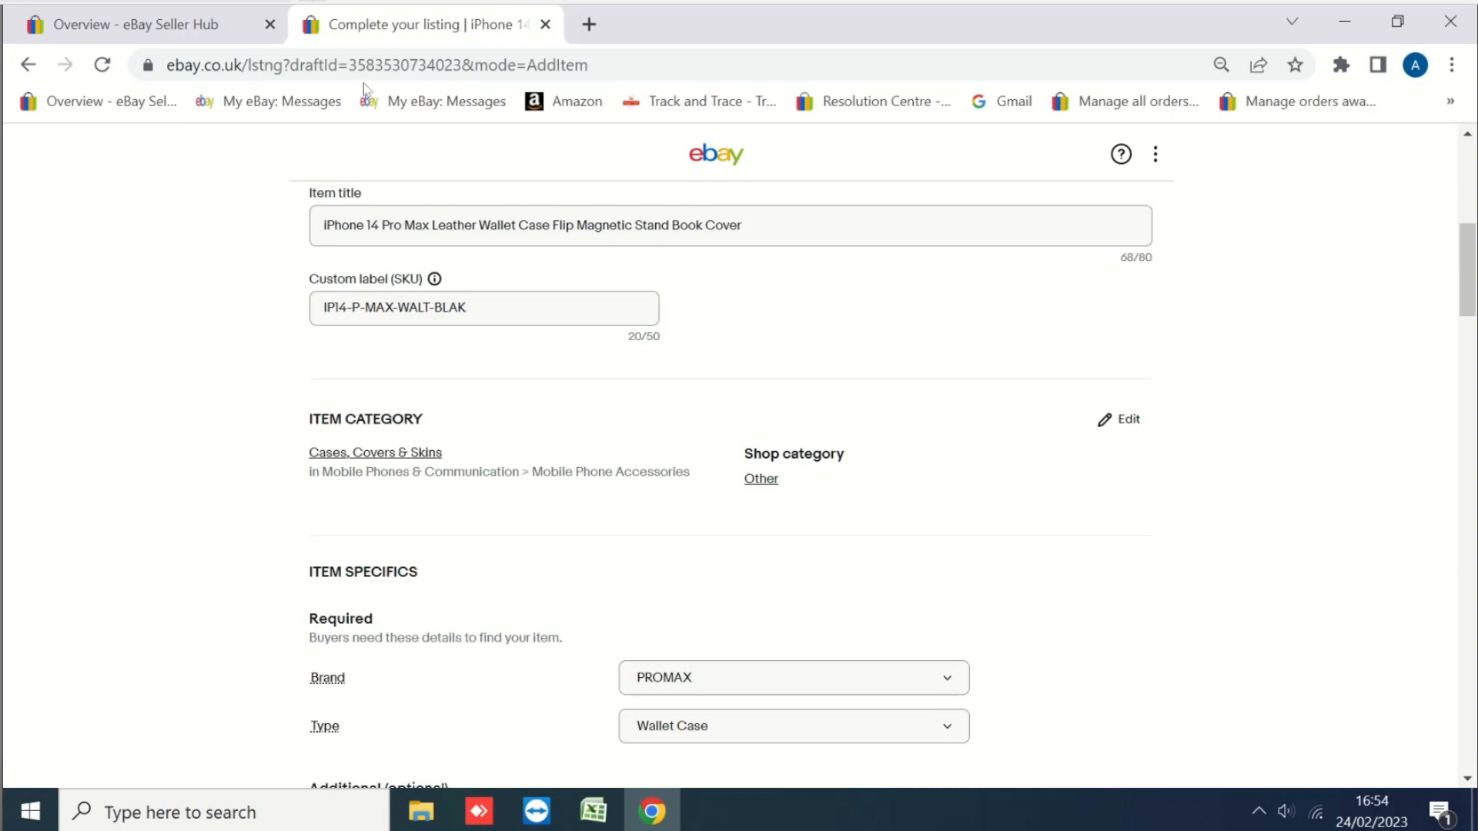
left_click(206, 31)
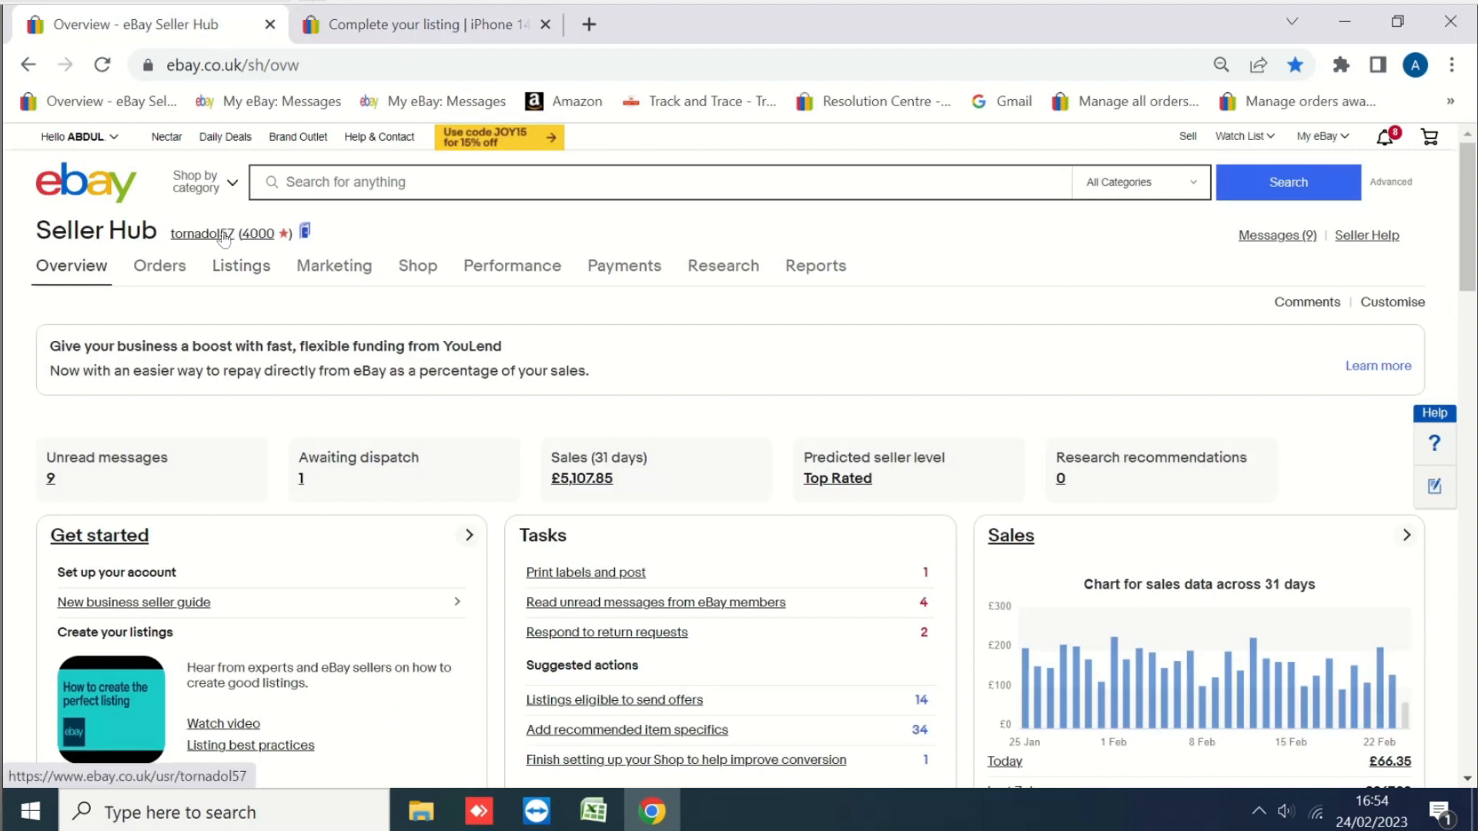
left_click(224, 235)
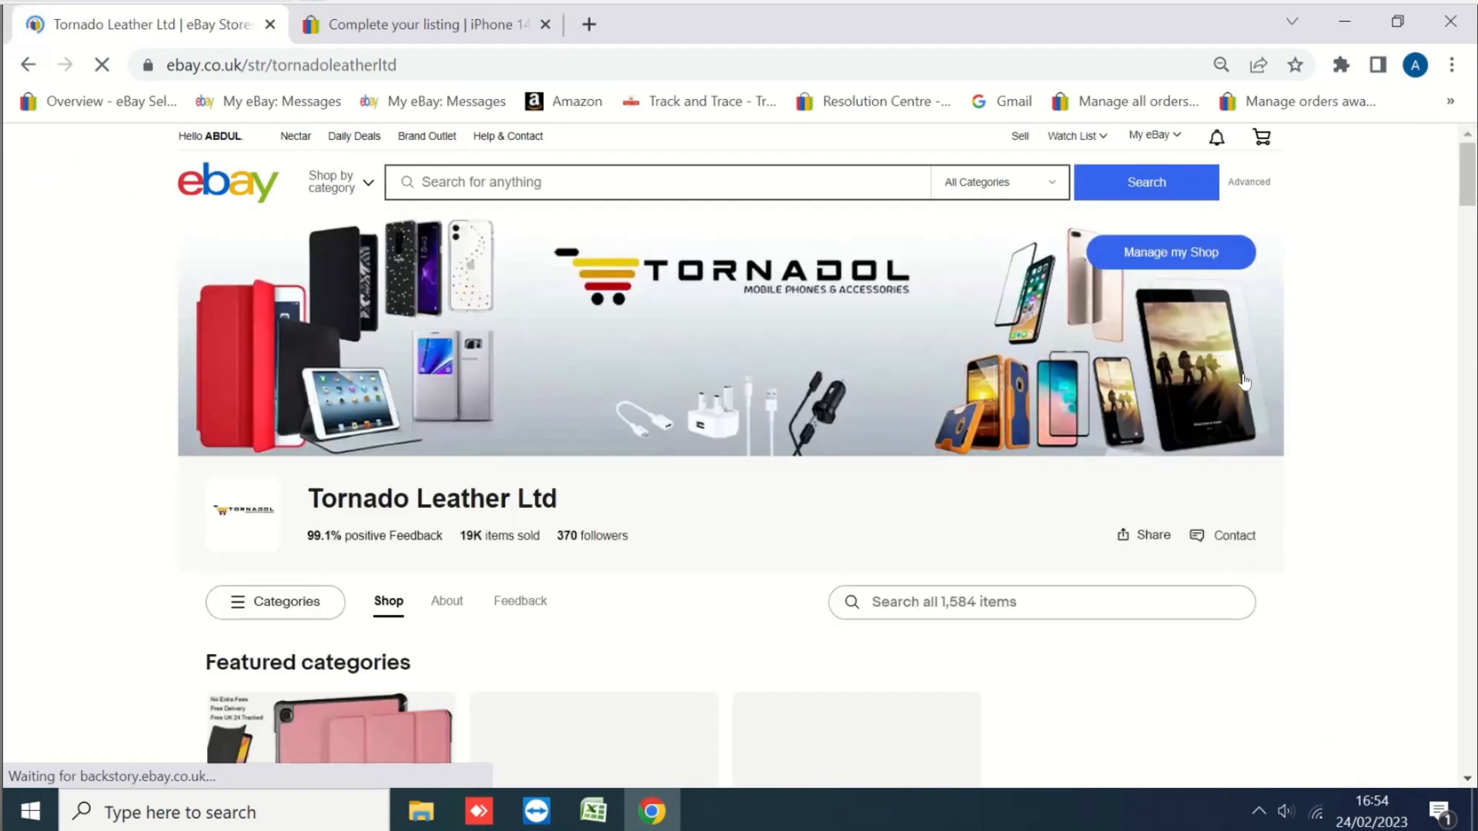
scroll(1376, 376, "down", 1)
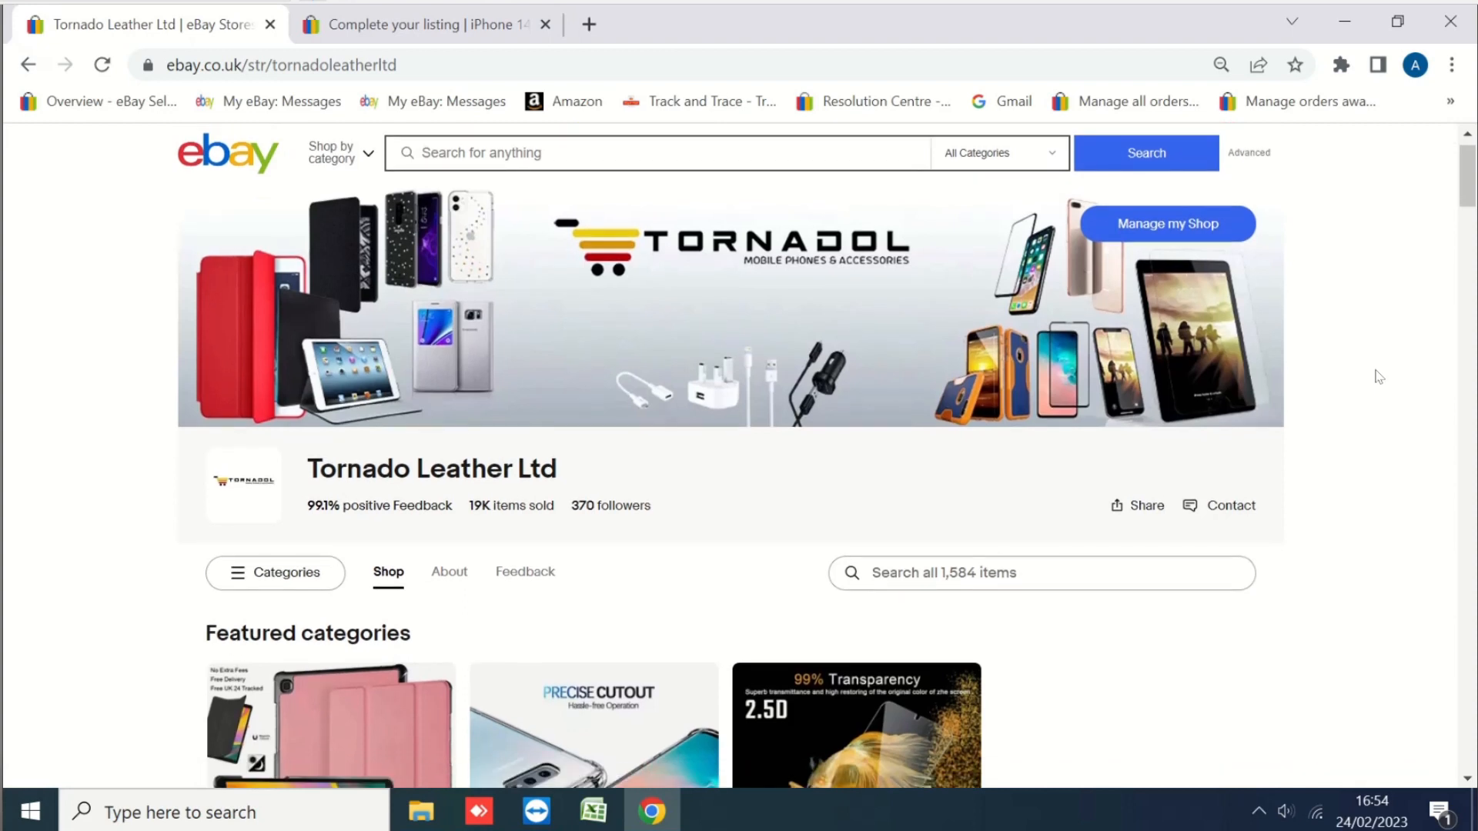
scroll(601, 501, "down", 1)
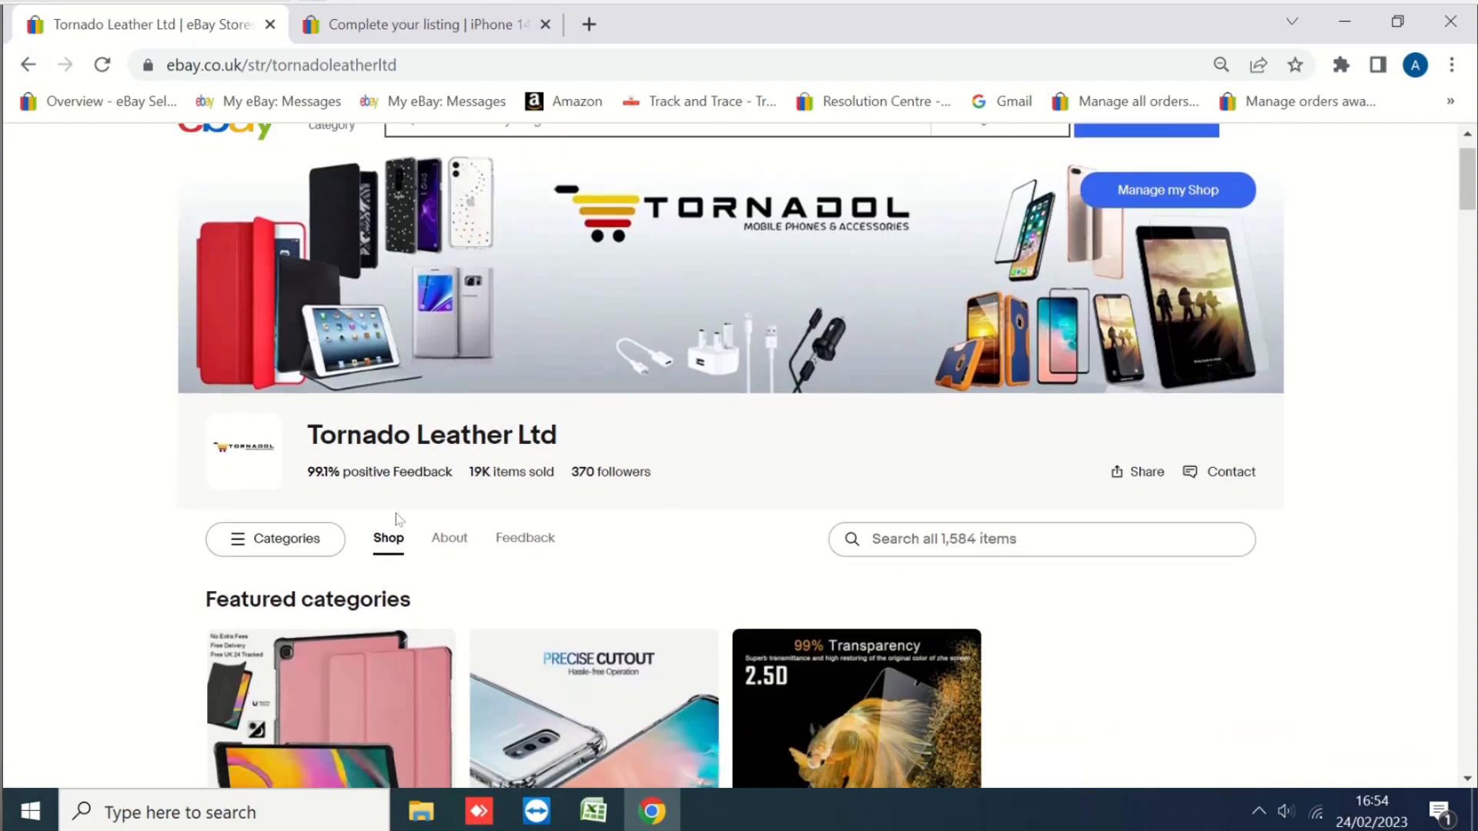
scroll(275, 545, "down", 2)
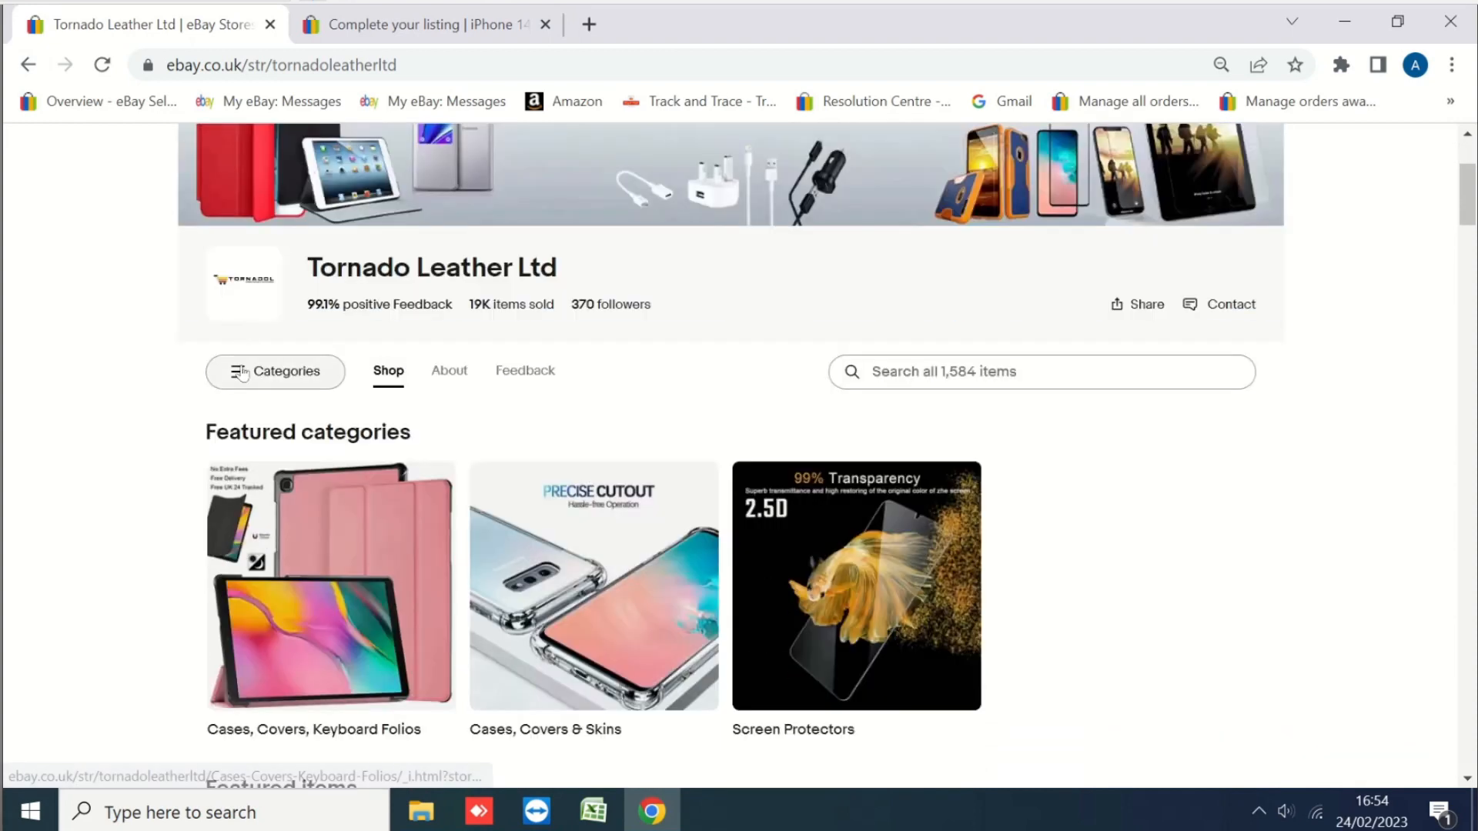
left_click(241, 375)
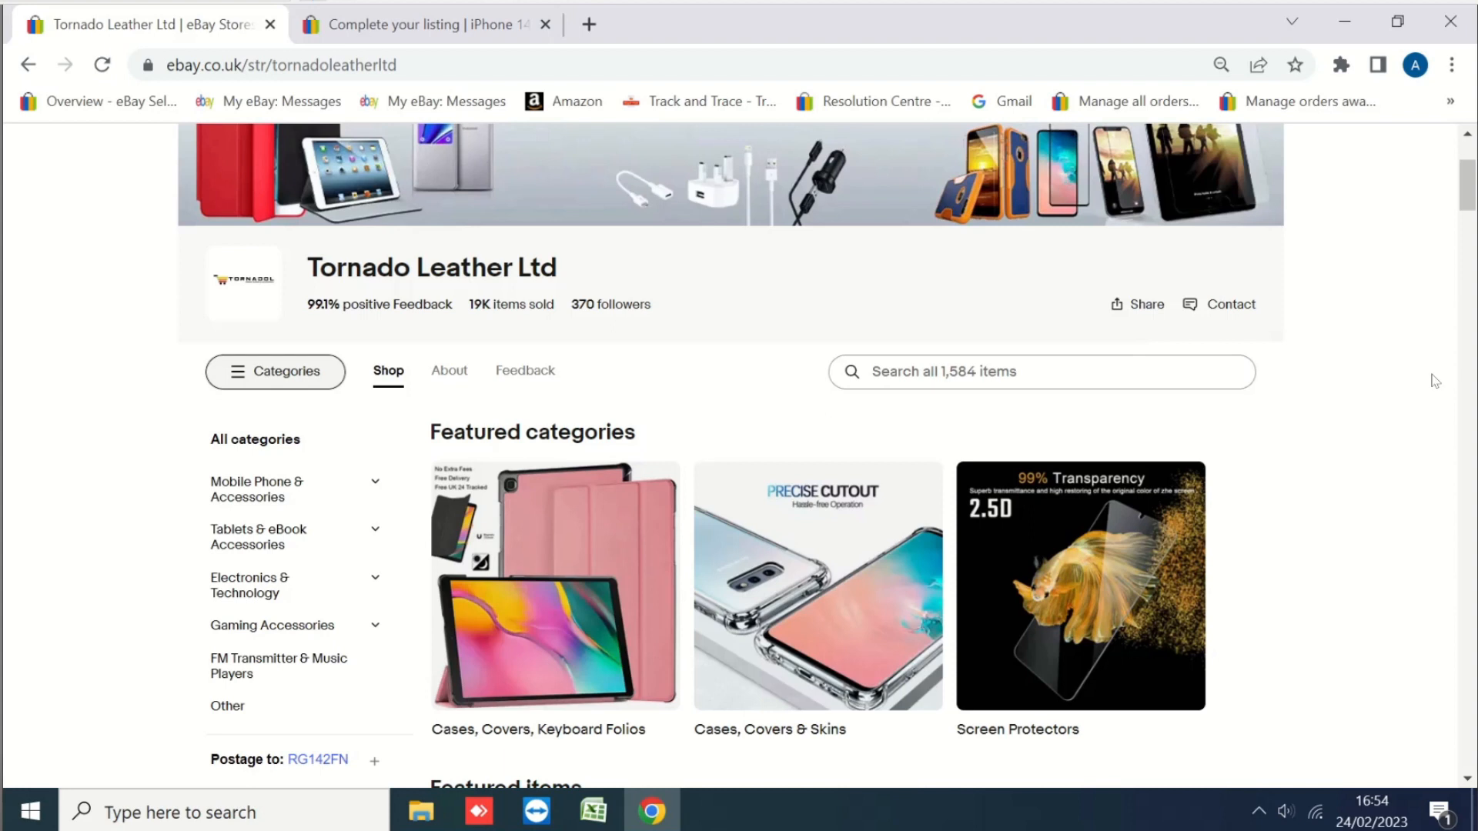
left_click(469, 36)
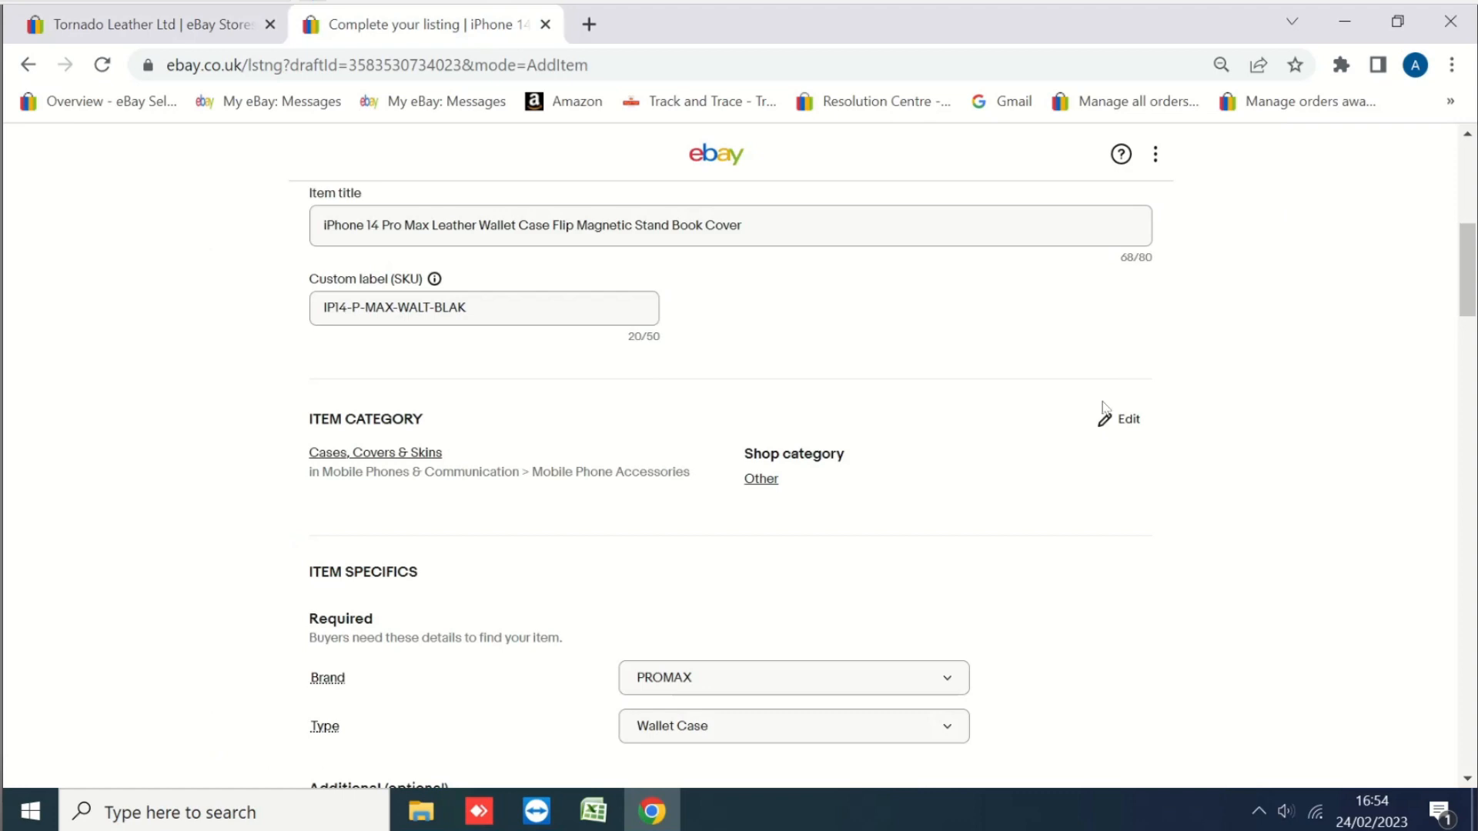
Try to set the brand to Unbranded in the required item specifics.
scroll(1182, 420, "down", 1)
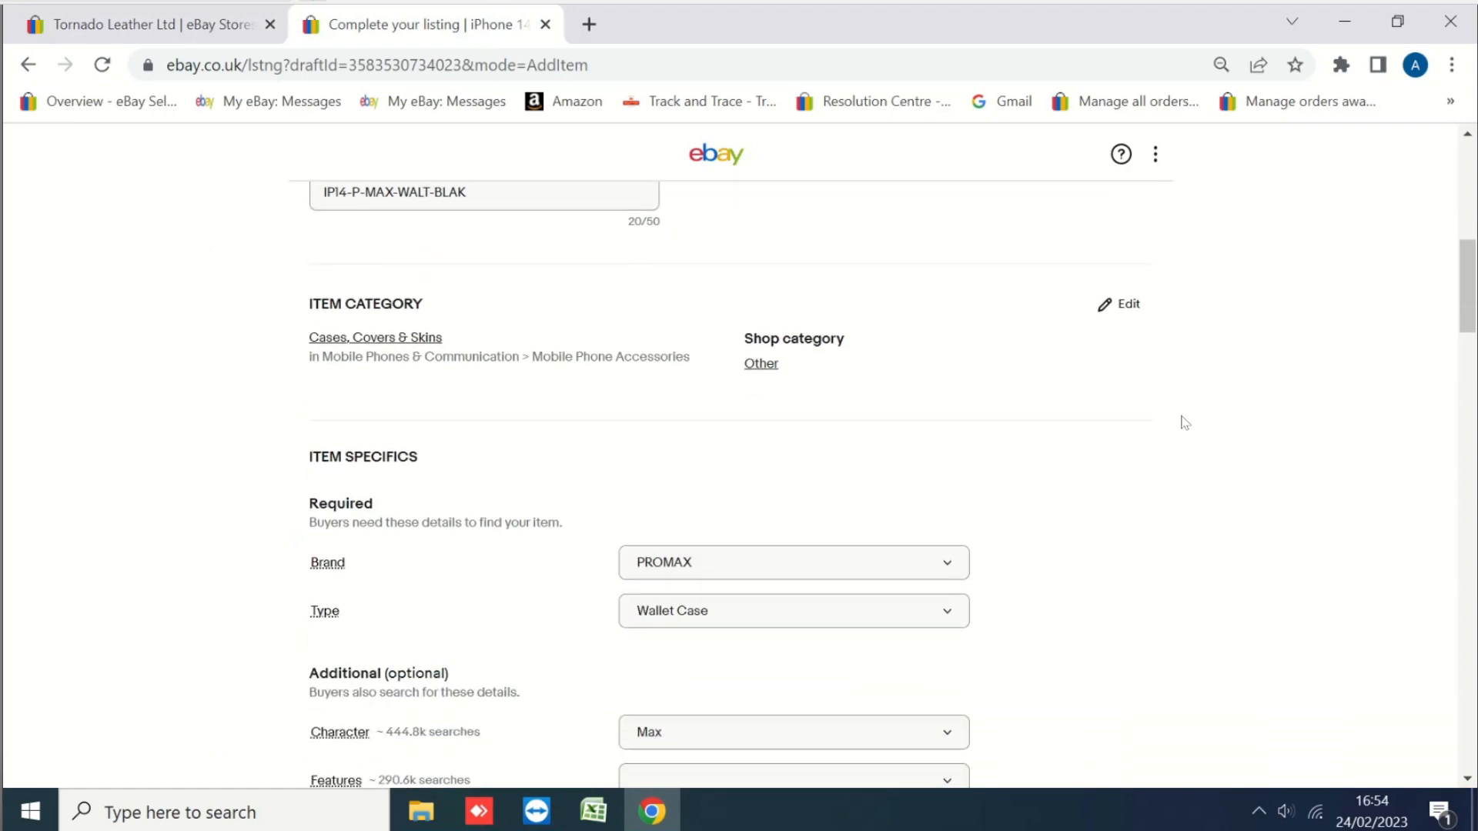
scroll(1189, 420, "down", 1)
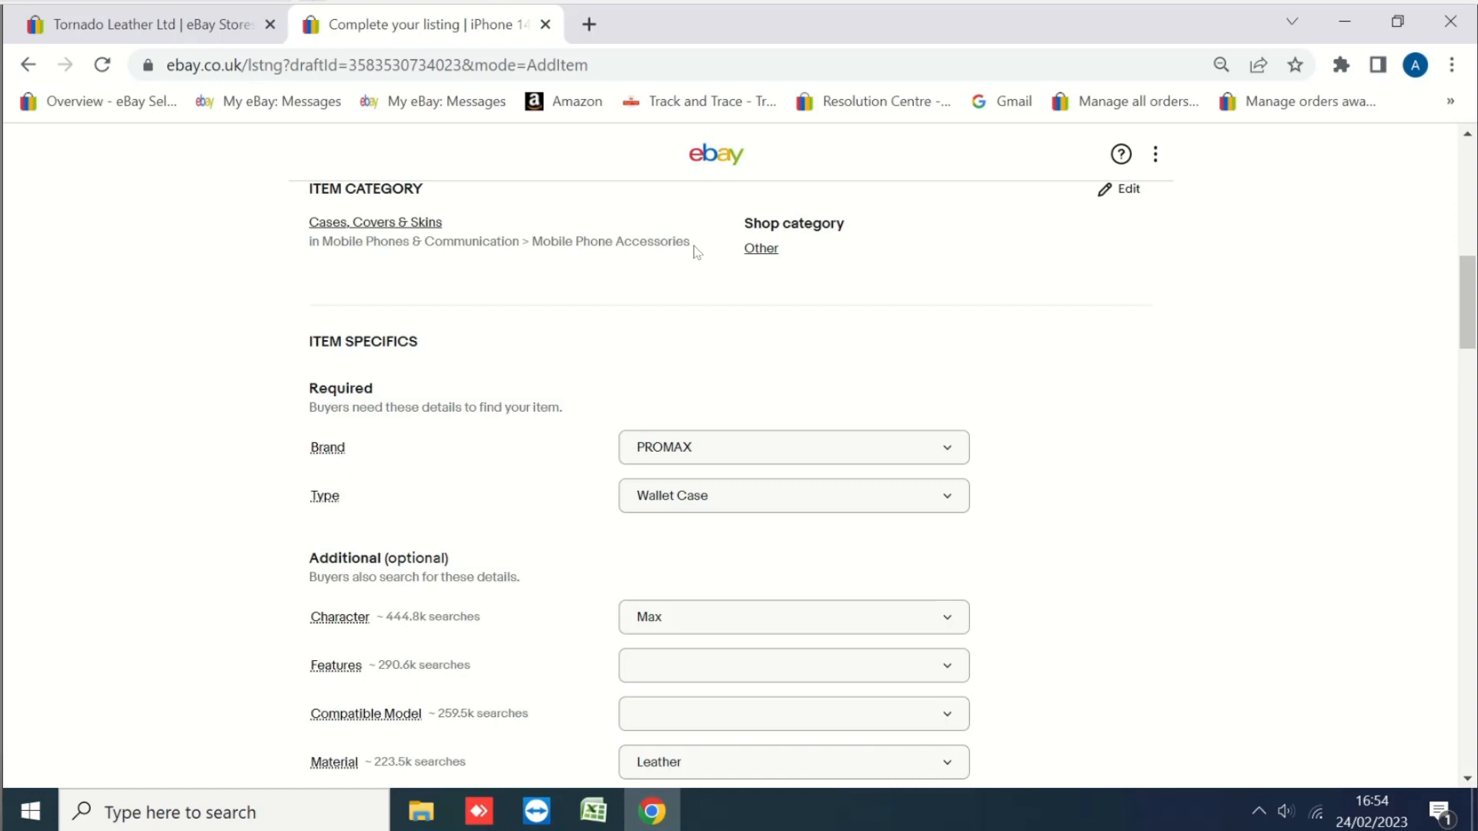
left_click(1125, 192)
left_click(825, 451)
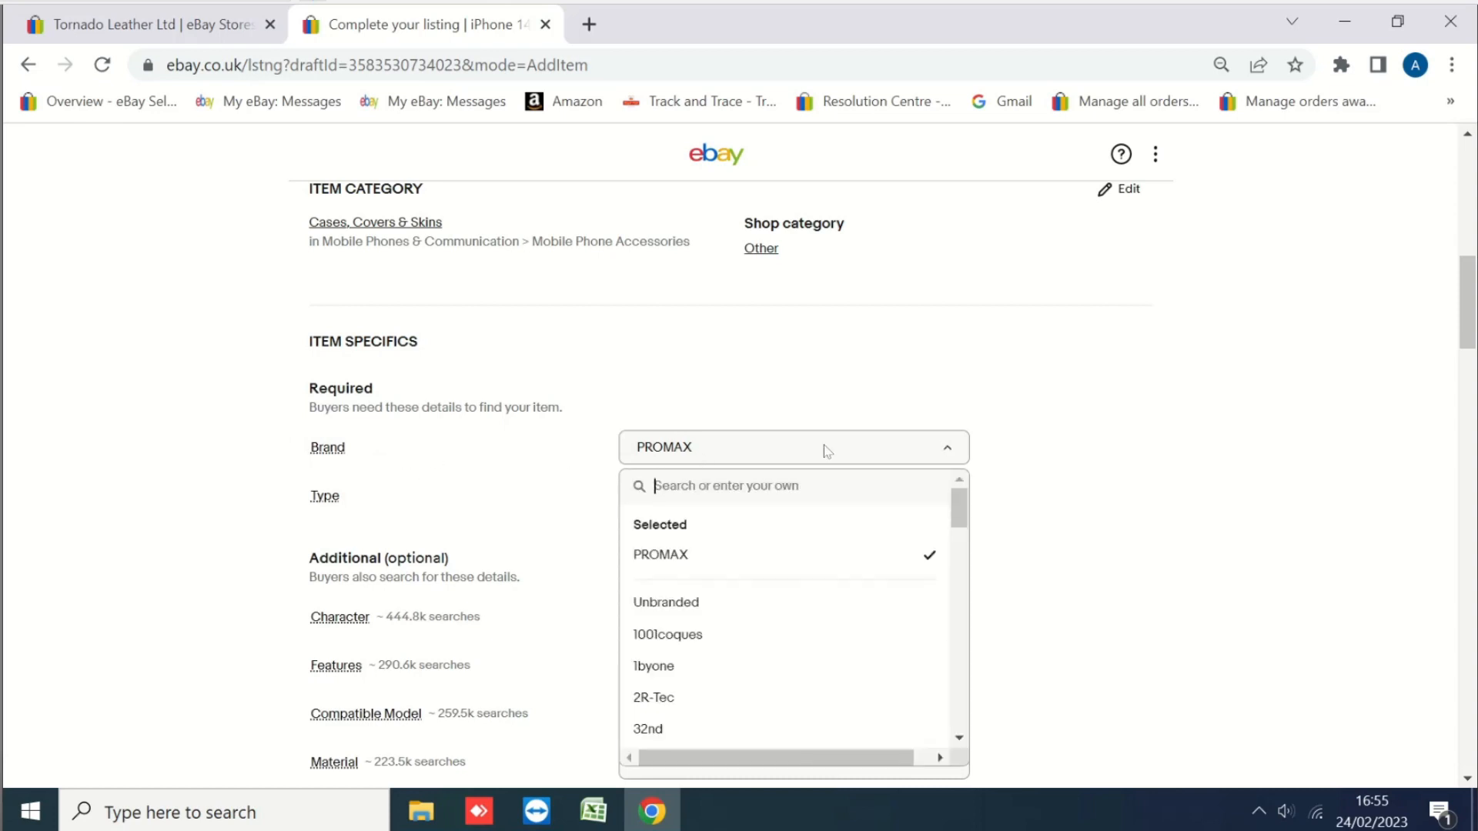
left_click(667, 603)
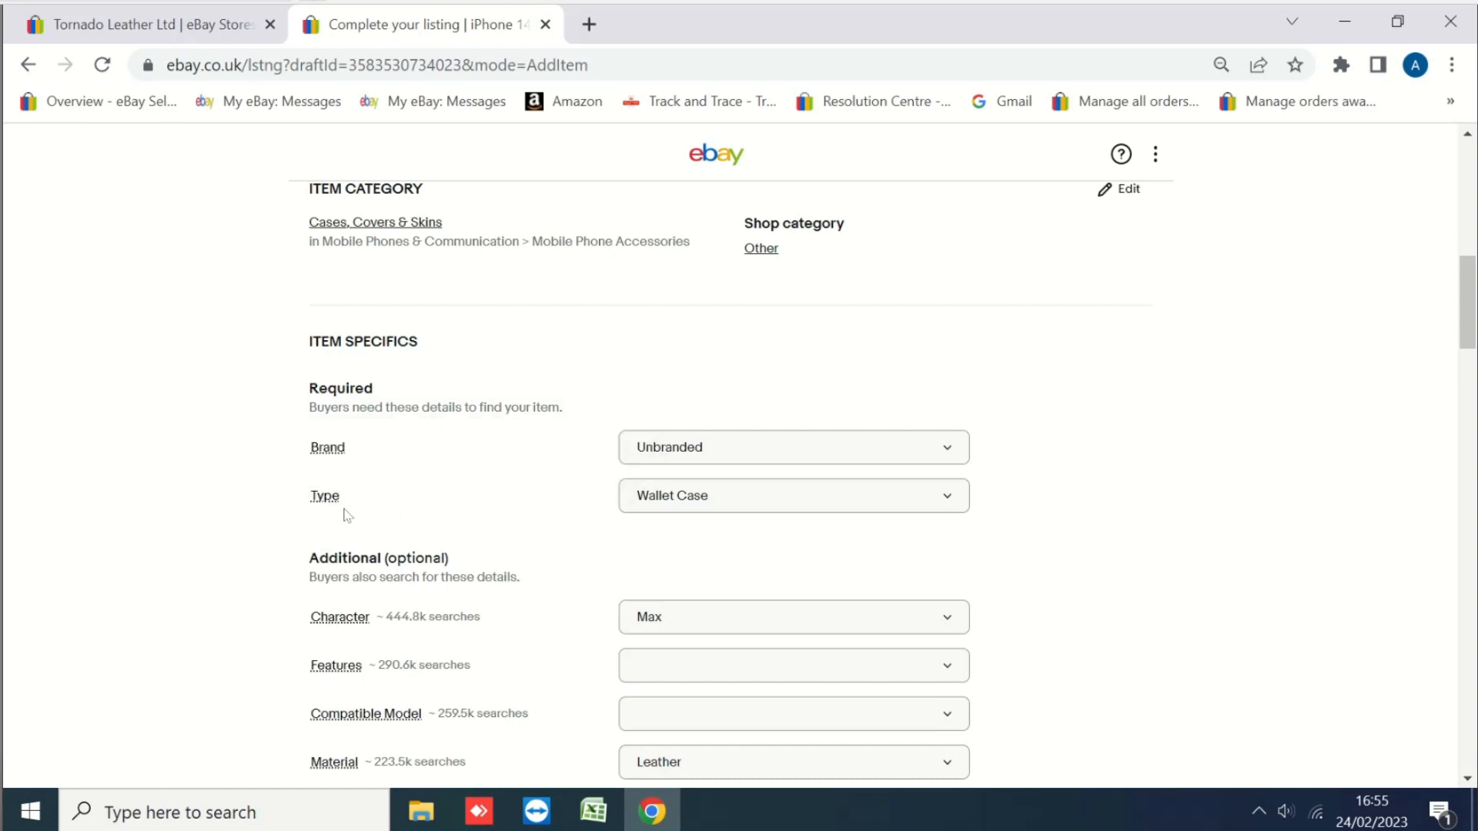
left_click(737, 502)
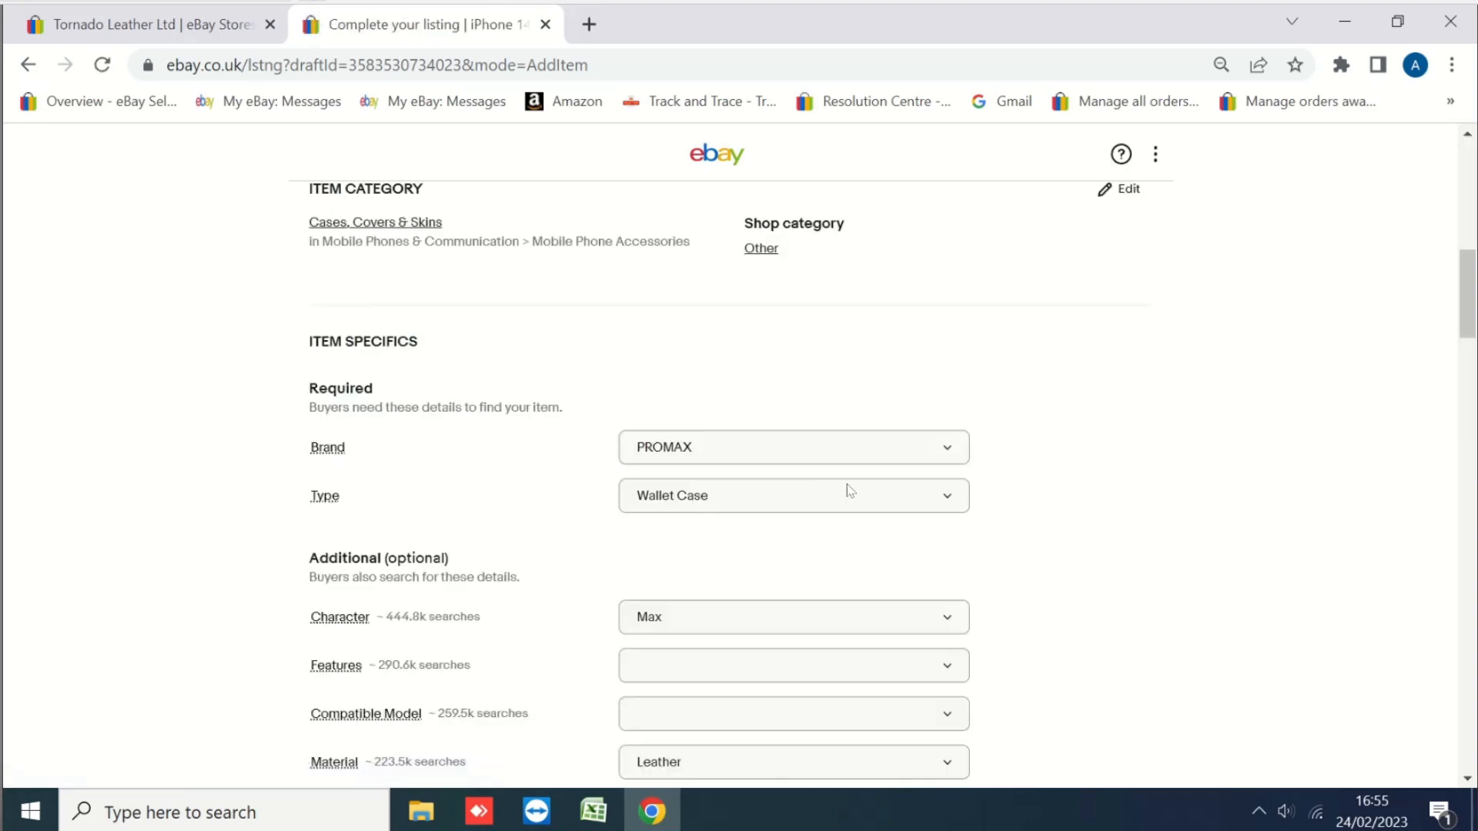
Set the item's brand to Unbranded and check the Type options, keeping Wallet Case selected.
left_click(822, 449)
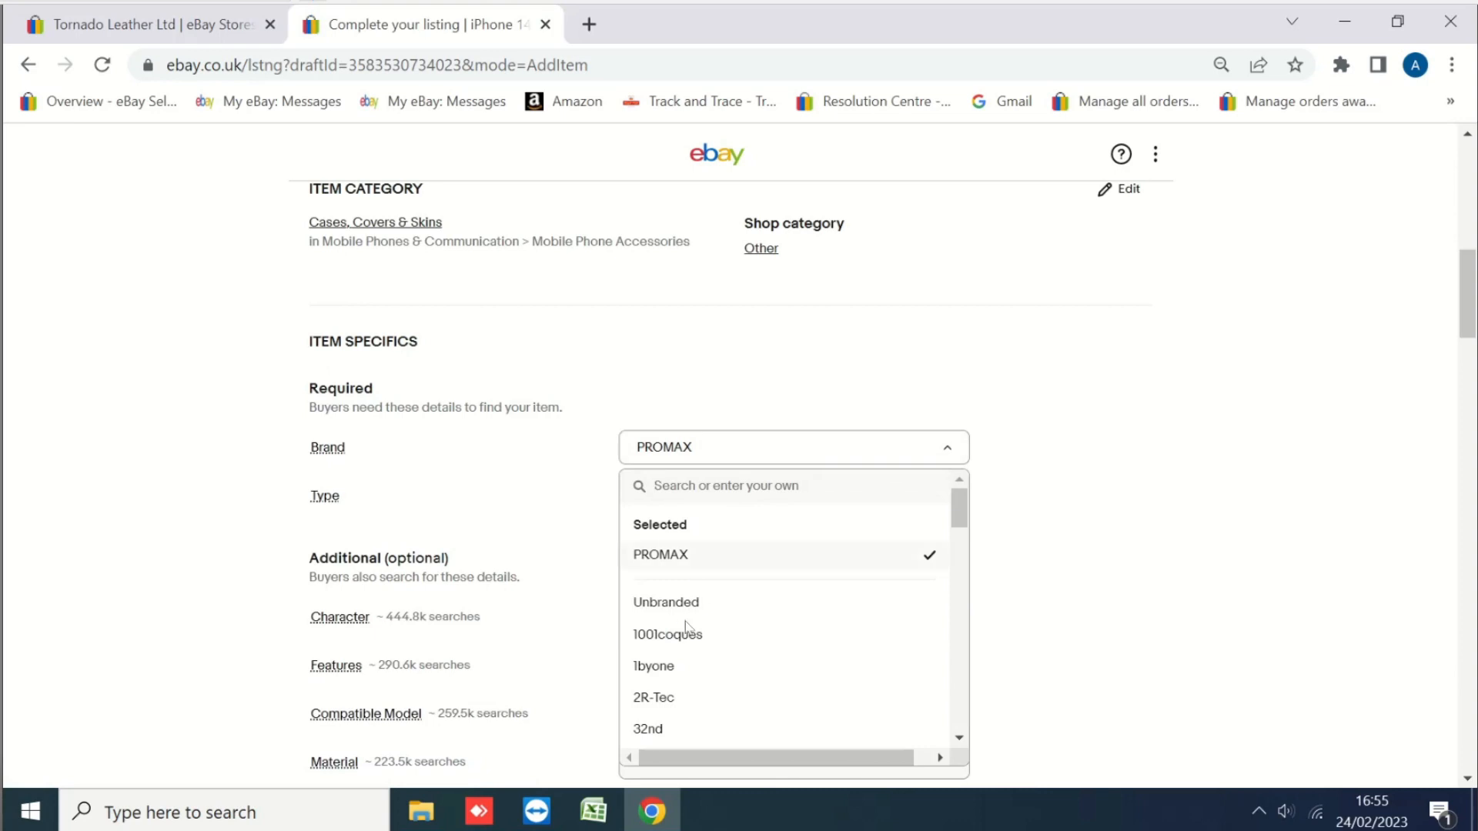
left_click(685, 606)
left_click(734, 505)
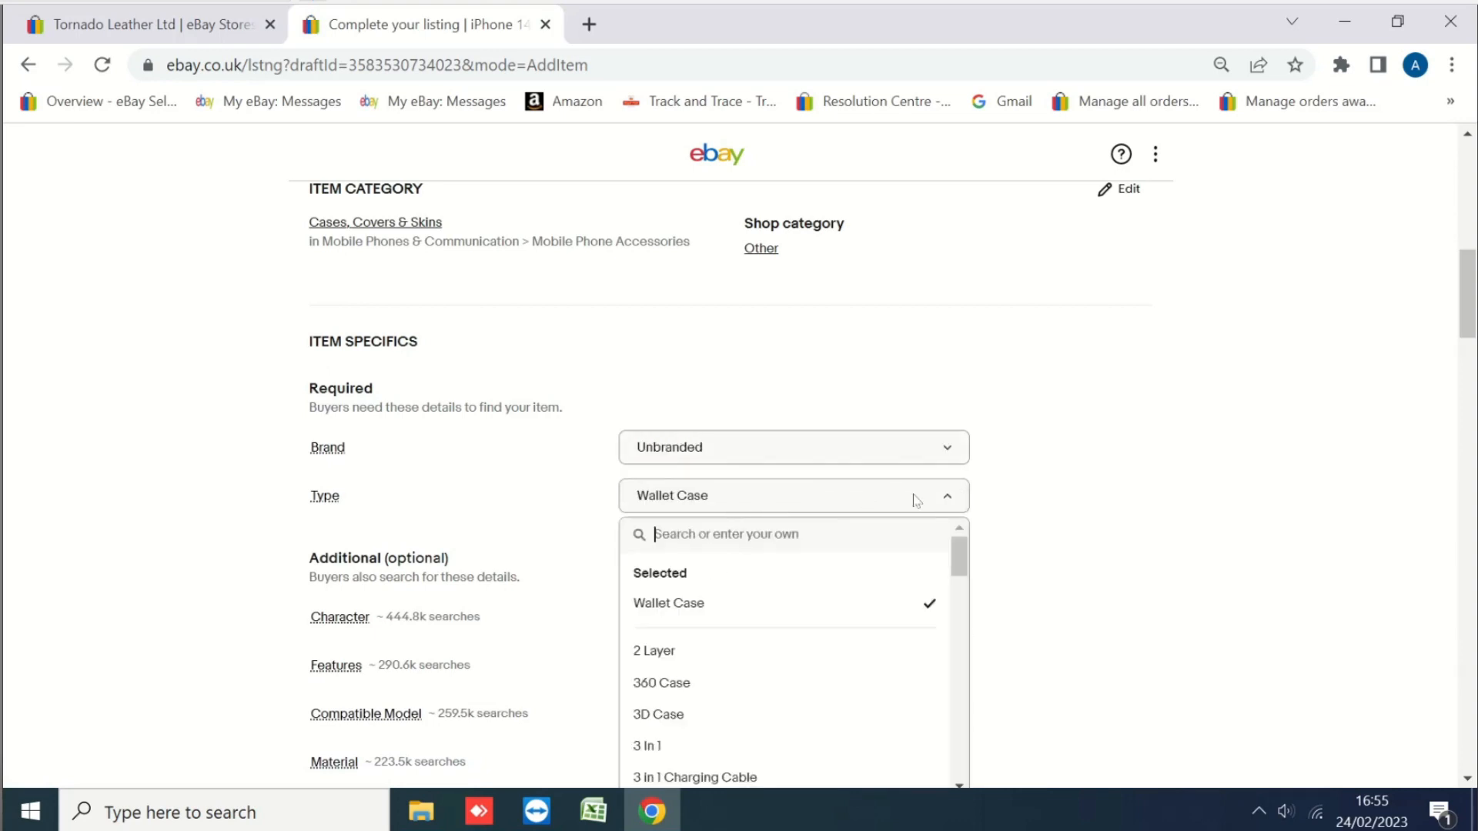
left_click(996, 495)
Deselect Max in the Character item specific and select it again.
scroll(997, 495, "down", 2)
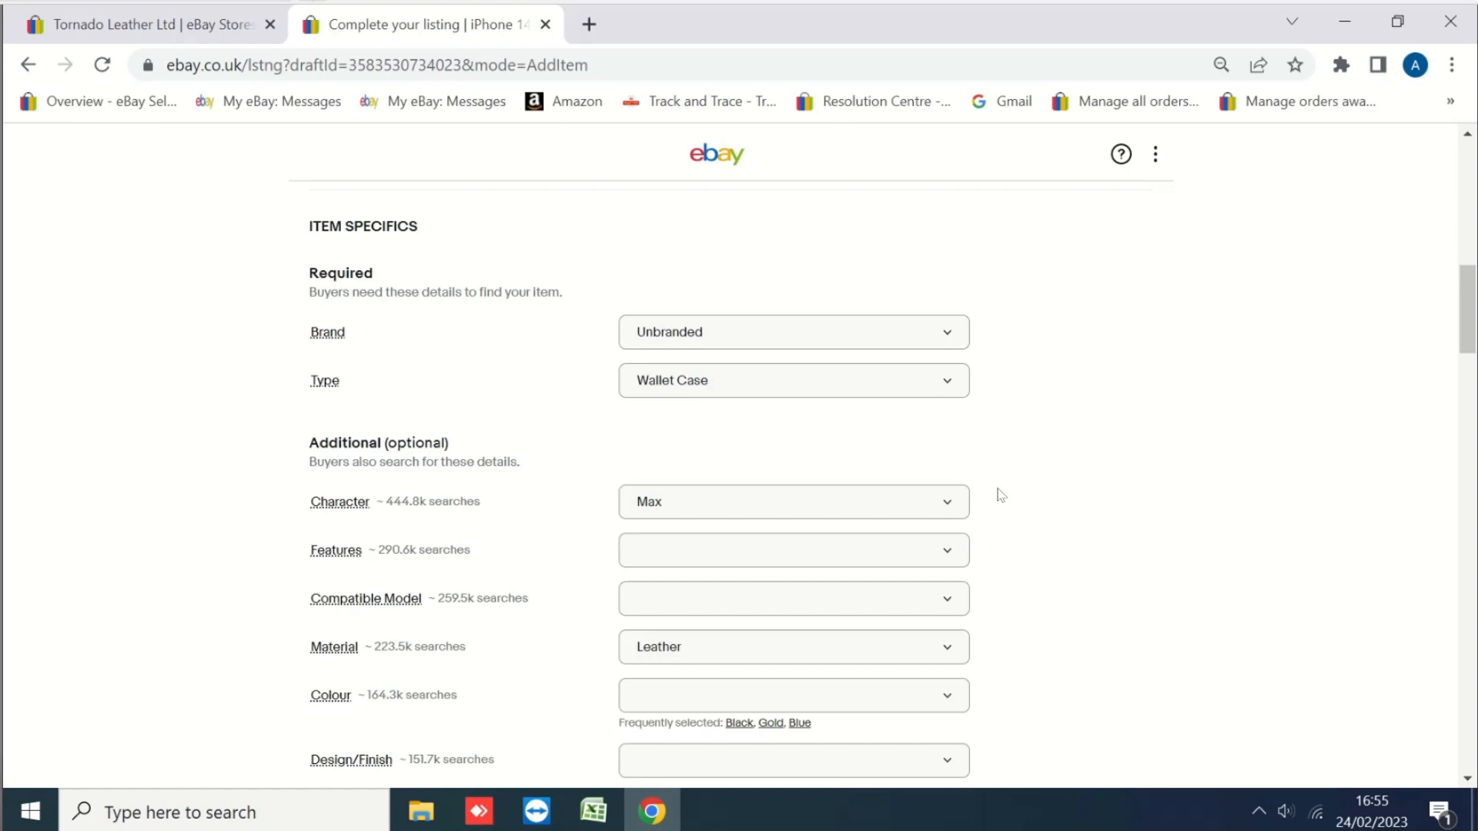
mouse_move(368, 514)
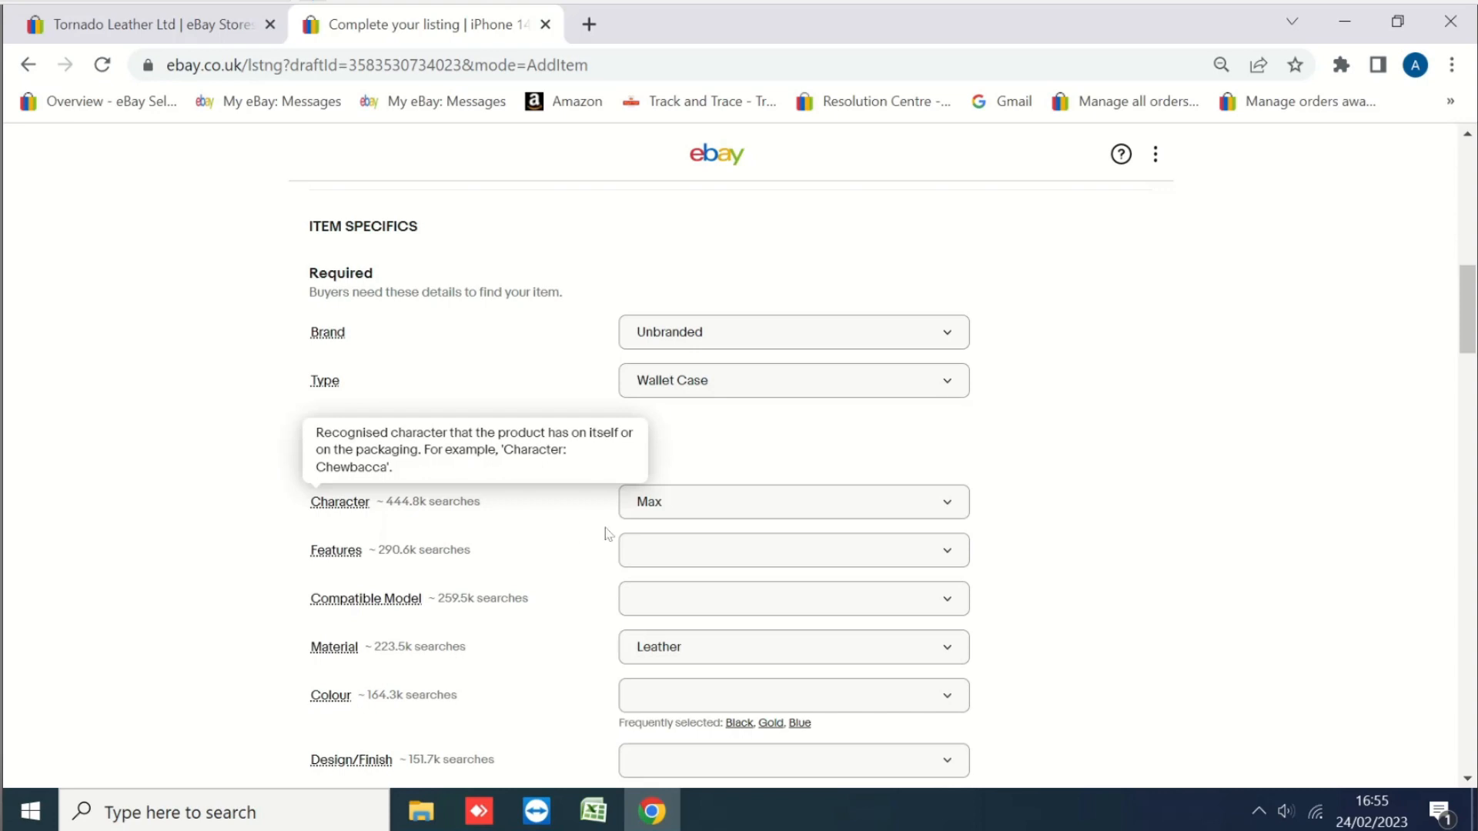
left_click(688, 514)
left_click(690, 514)
left_click(689, 513)
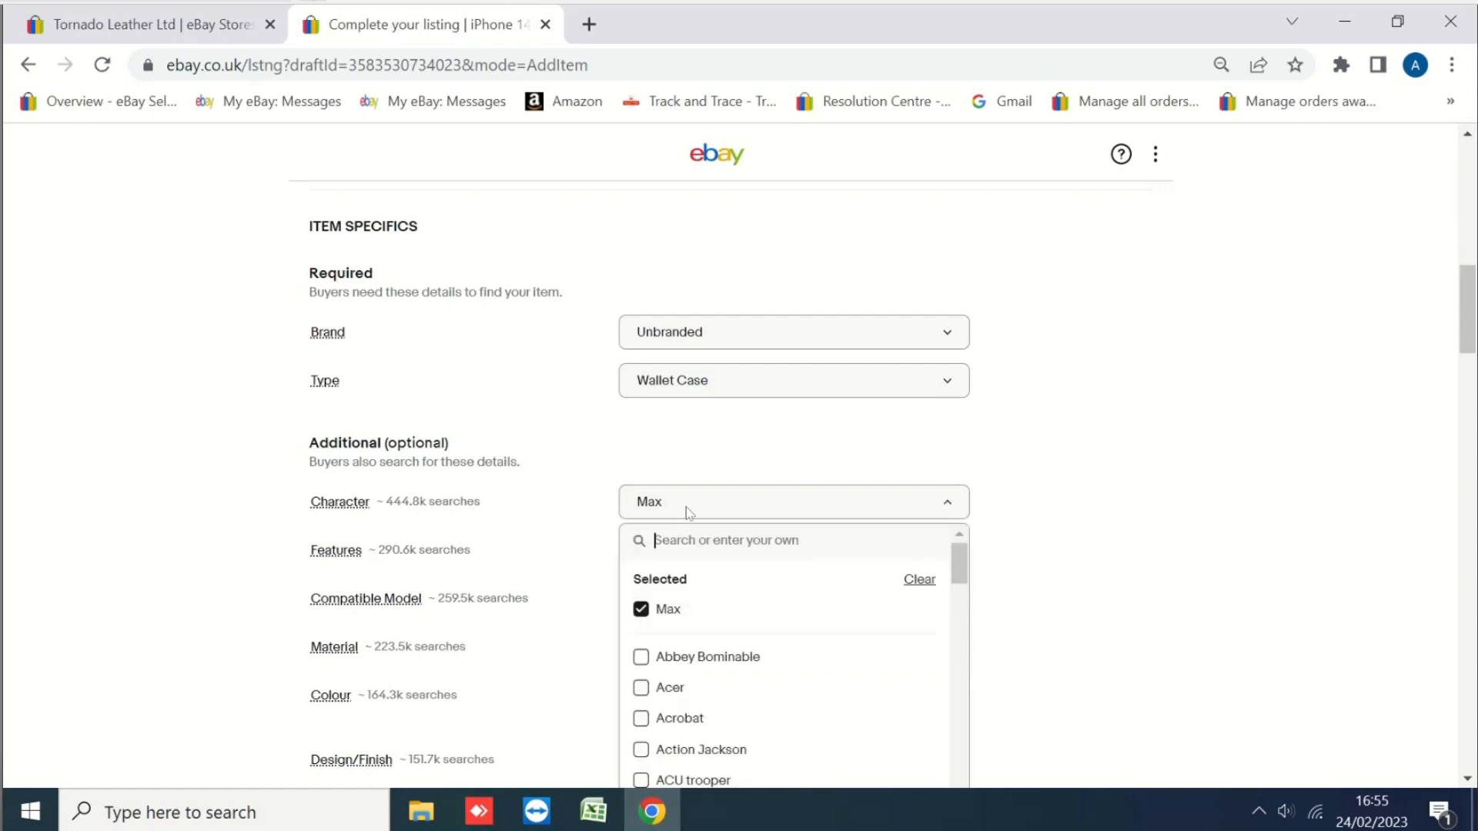
left_click(642, 610)
left_click(641, 609)
left_click(641, 609)
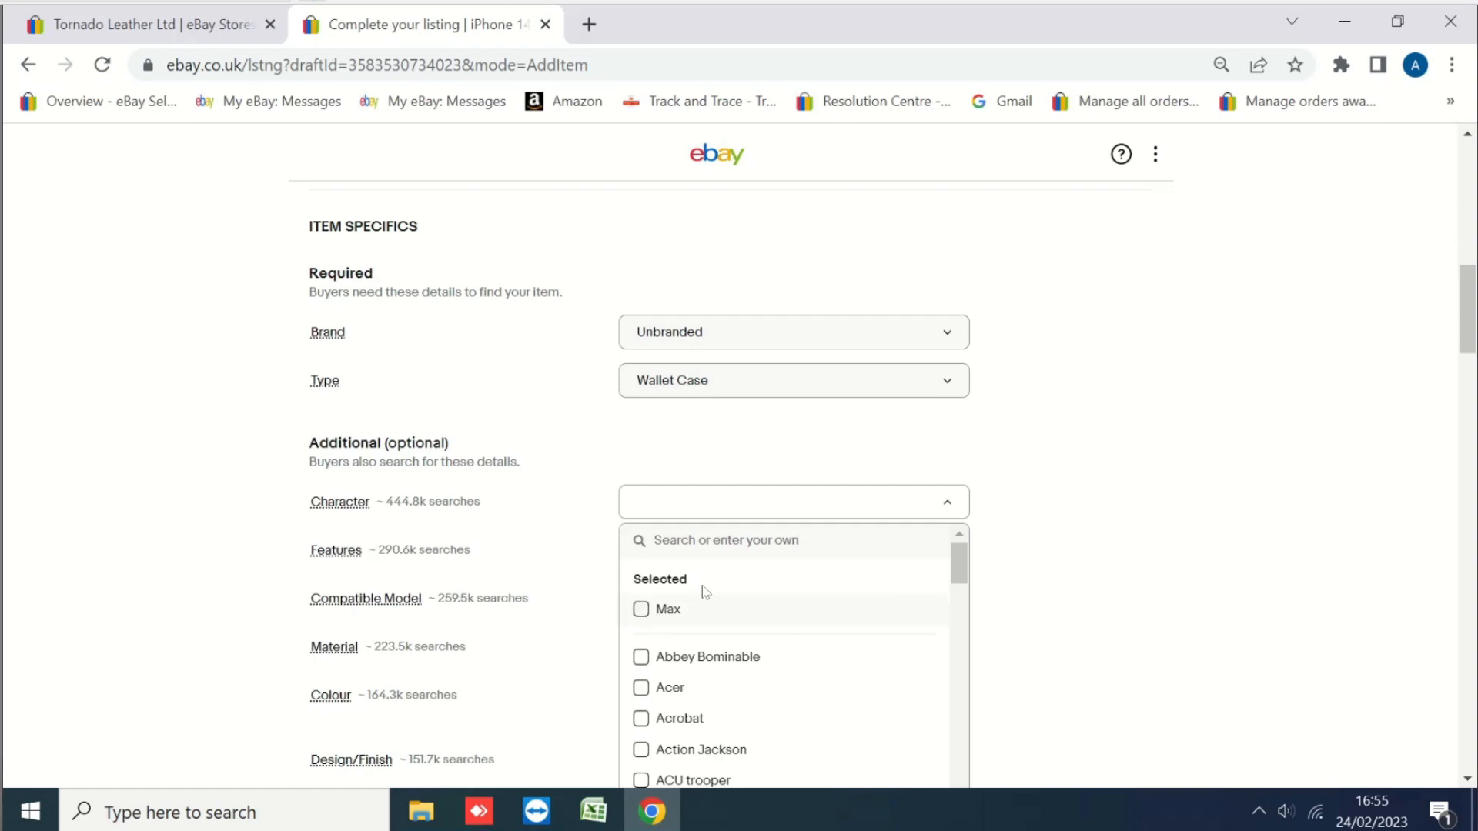
left_click(643, 610)
Try to add Businessman as a Character value by searching the options for "Bus".
left_click(823, 536)
type("Bussine")
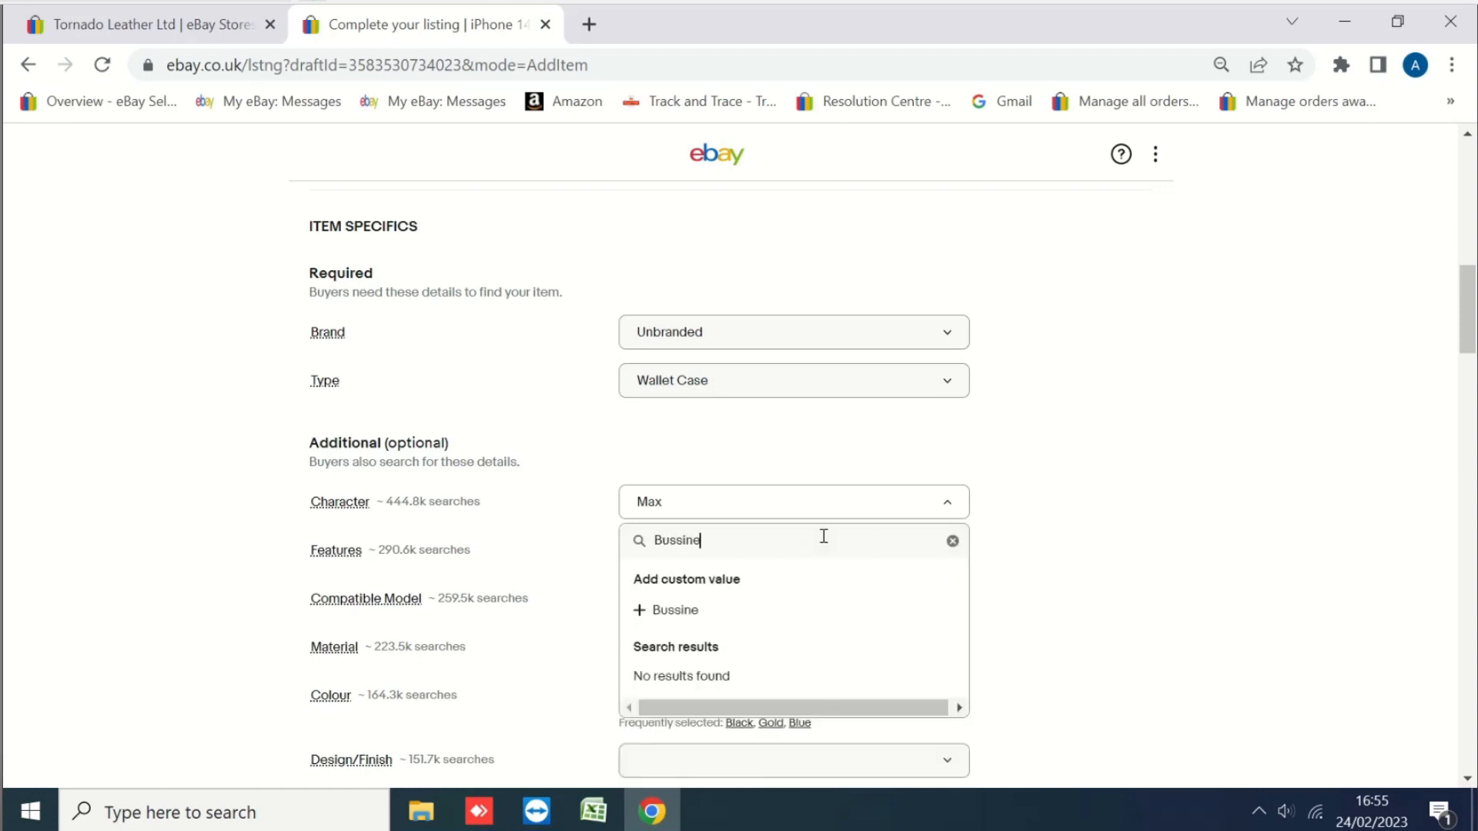
key("BackSpace")
key("BackSpace")
key("BackSpace")
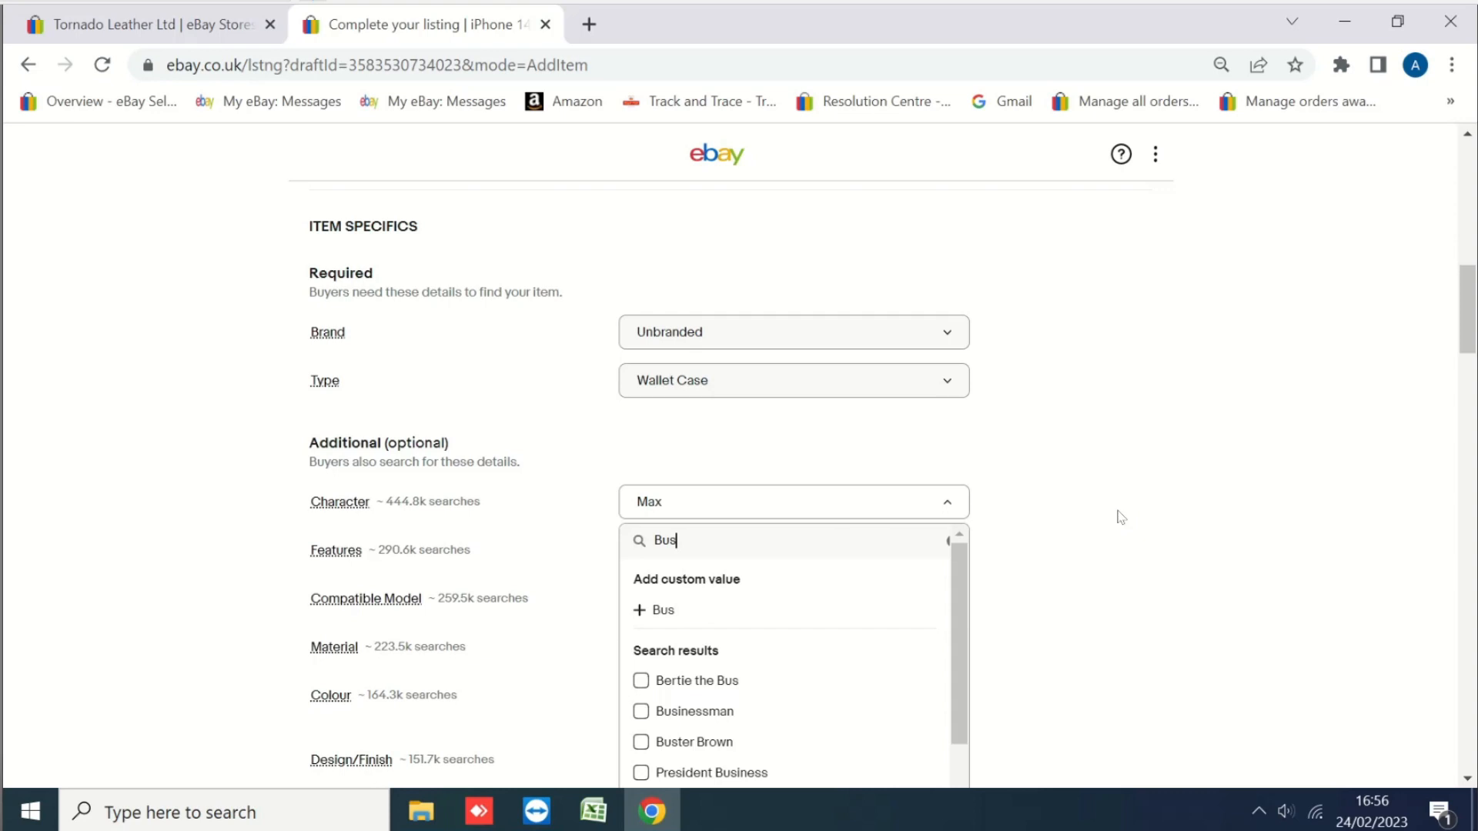
left_click(643, 714)
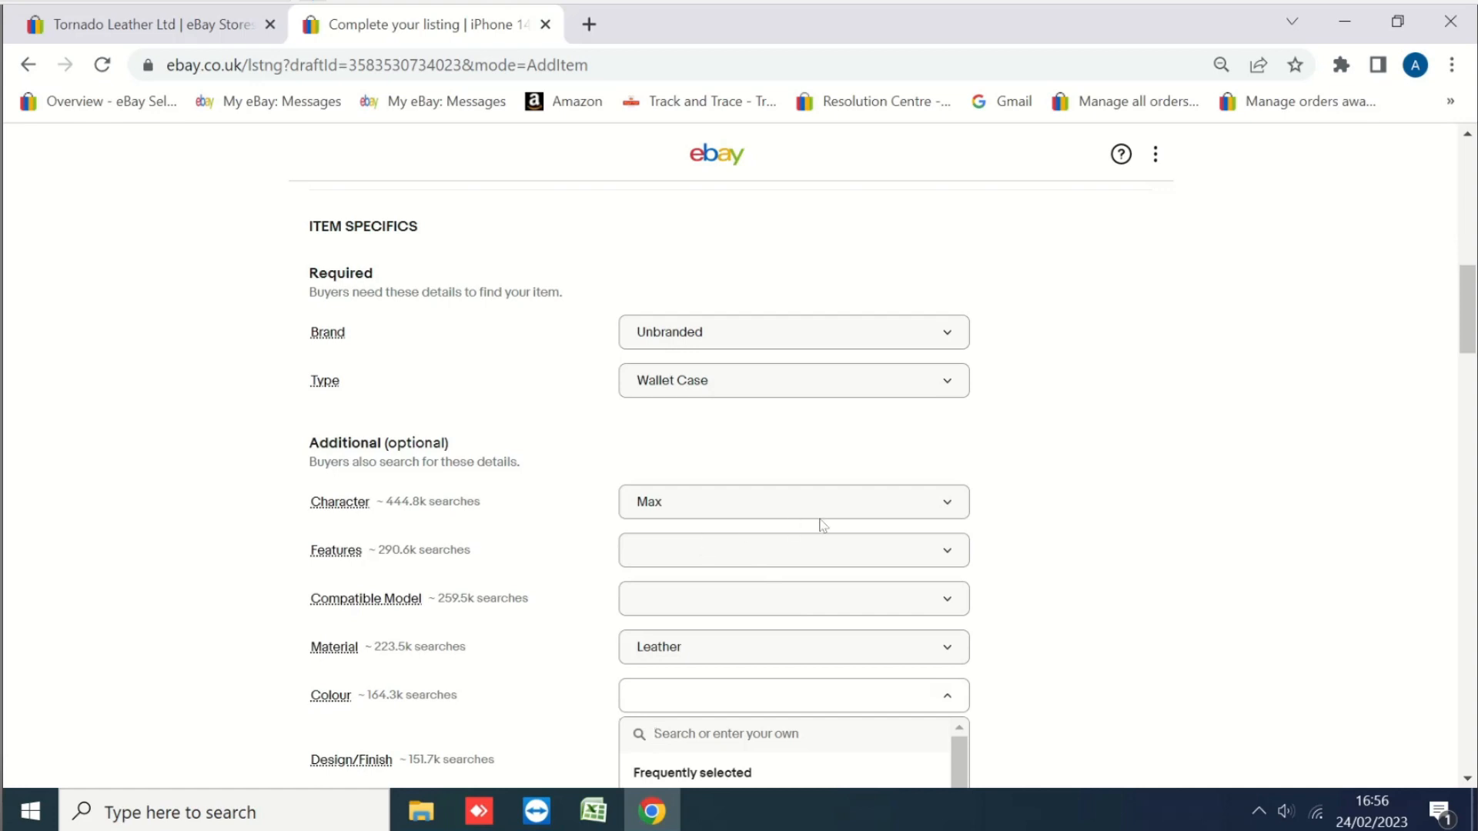
Remove Max from the Character item specific, search for "bus" and select Businessman instead.
left_click(712, 515)
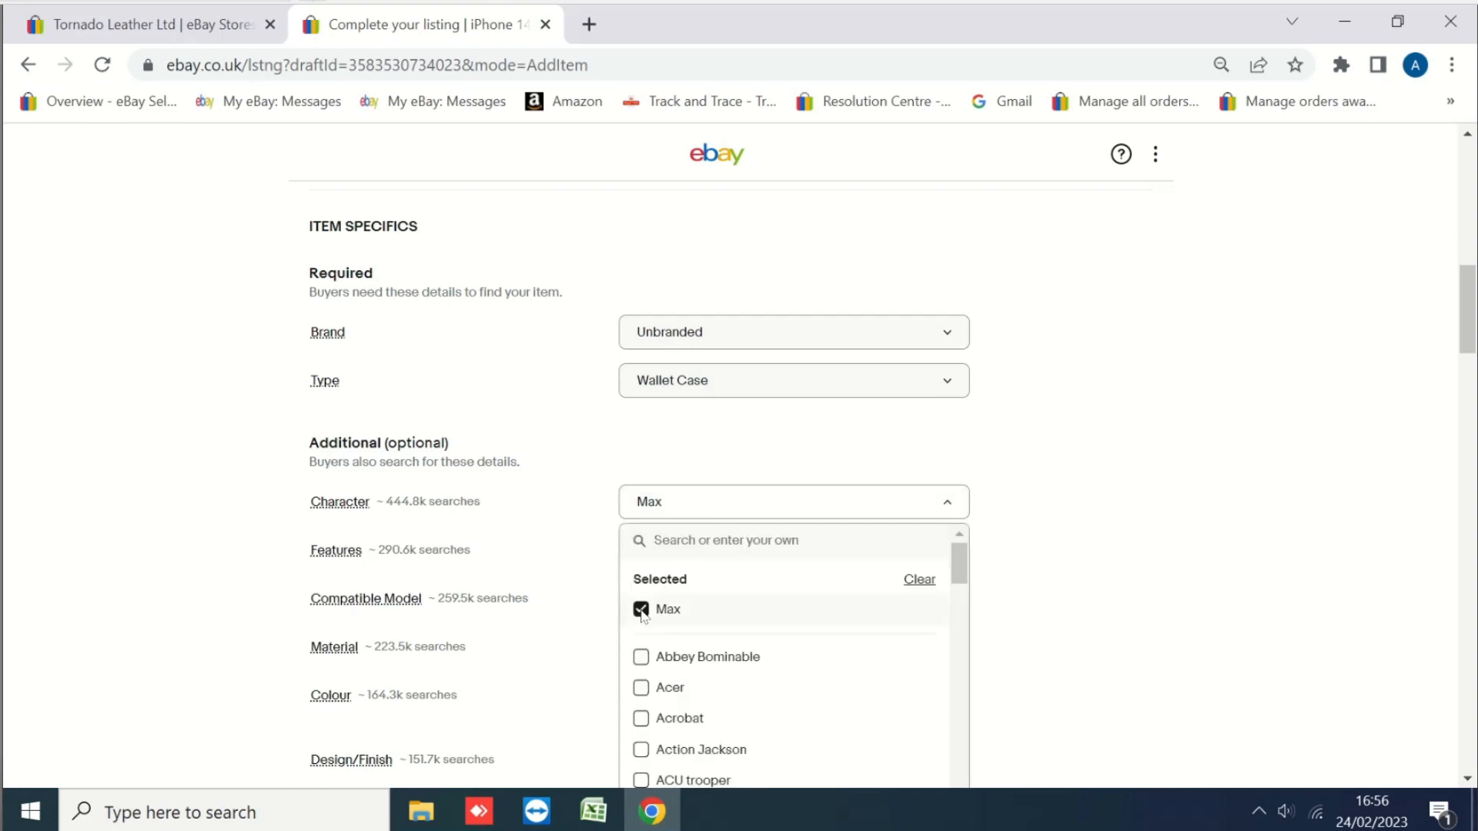
left_click(641, 611)
left_click(709, 514)
left_click(706, 511)
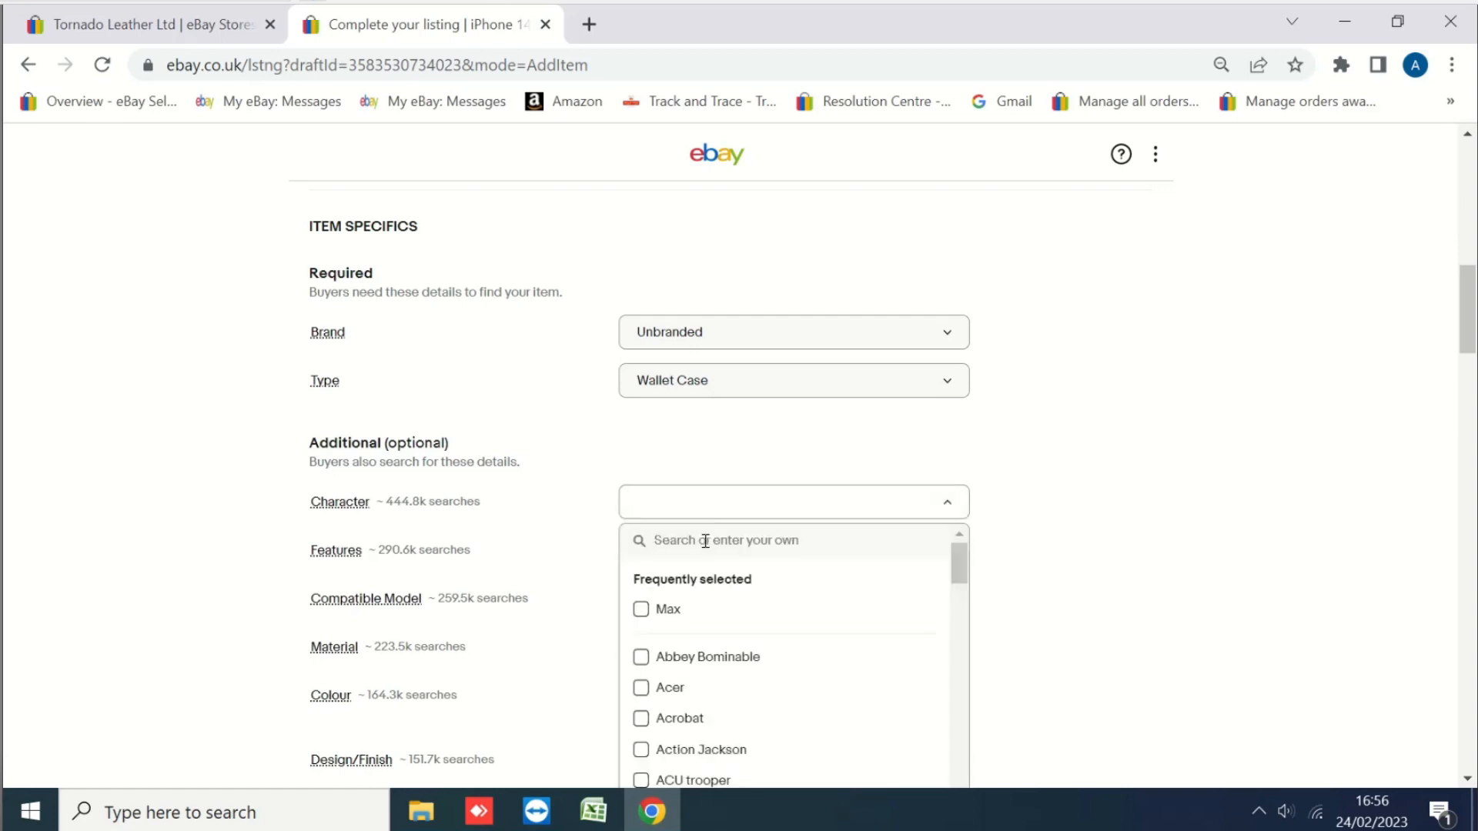
type("bus")
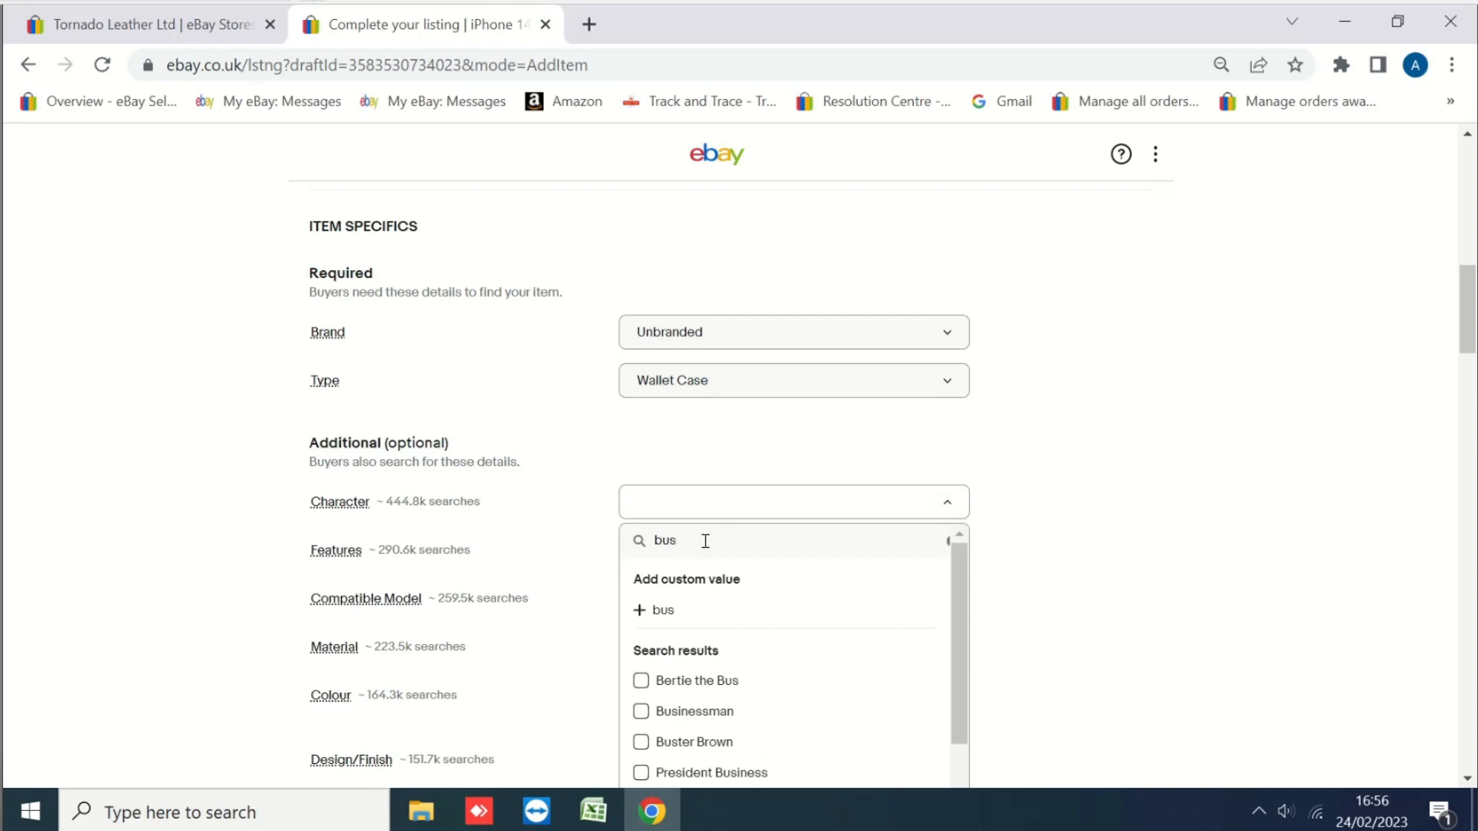
left_click(642, 713)
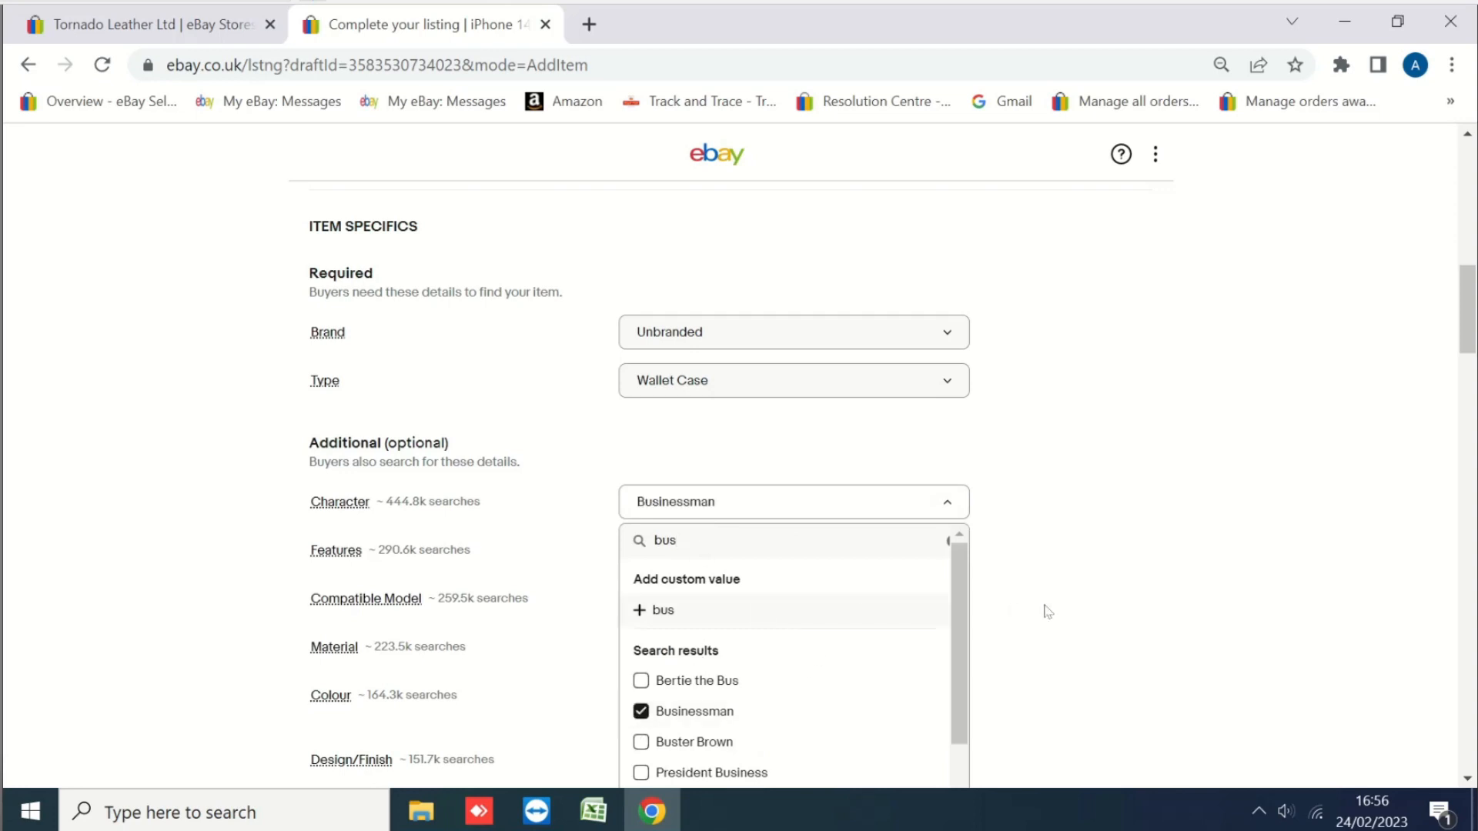
Select 360 Protection, Accessible Controls and Adjustable Angle in the Features item specific.
left_click(1095, 603)
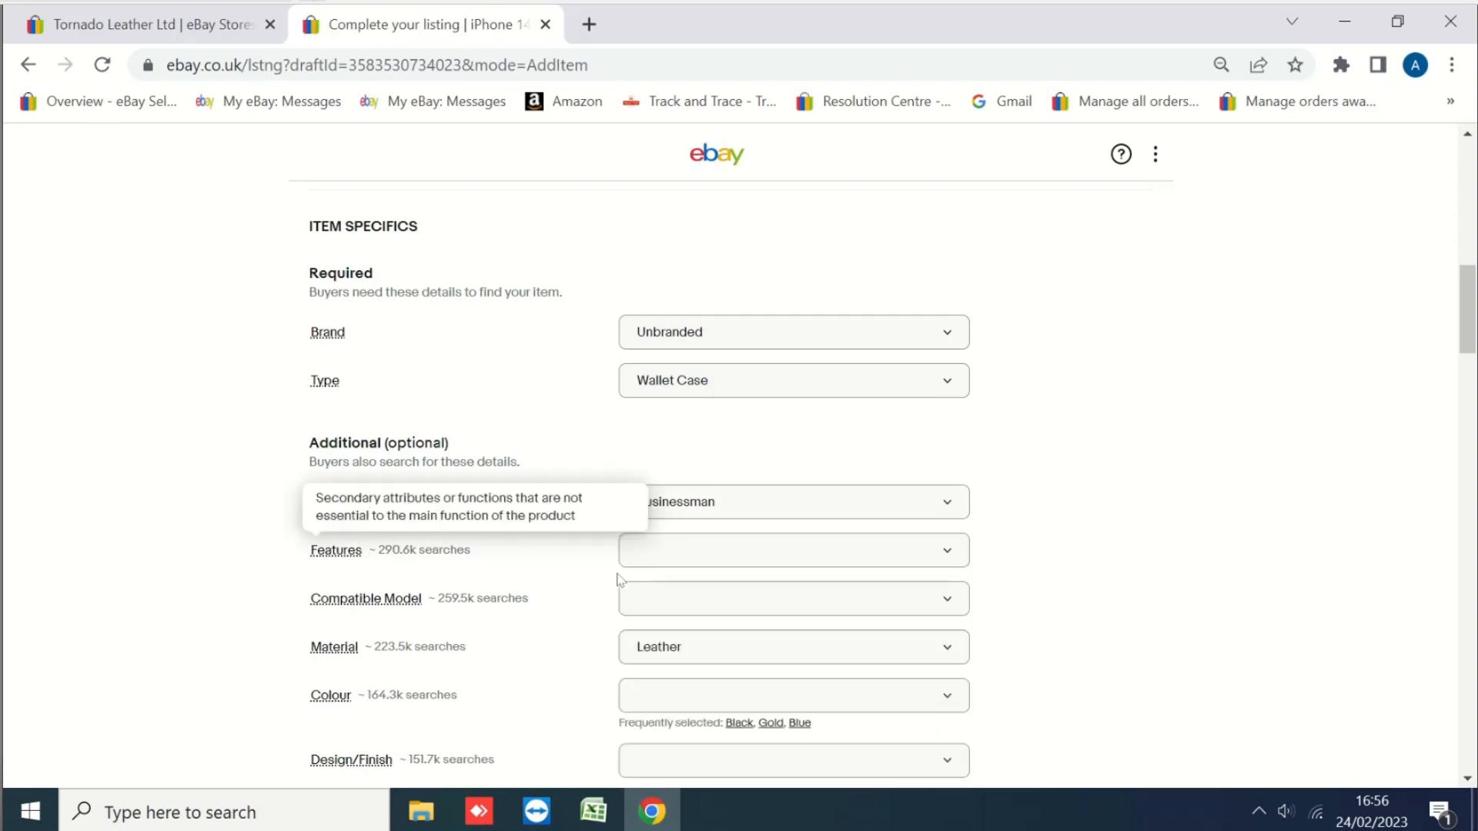
left_click(702, 559)
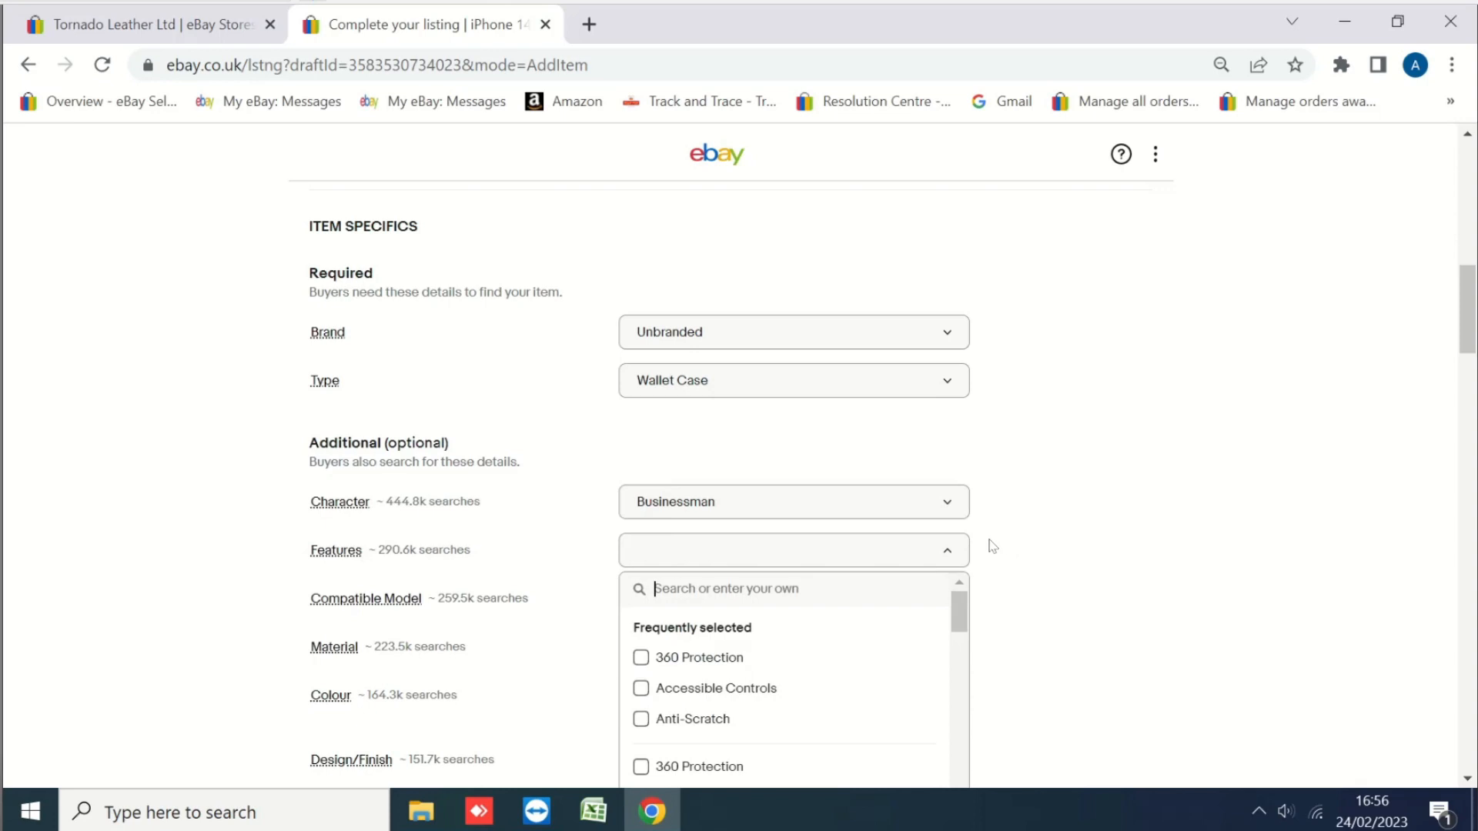
scroll(1000, 540, "down", 1)
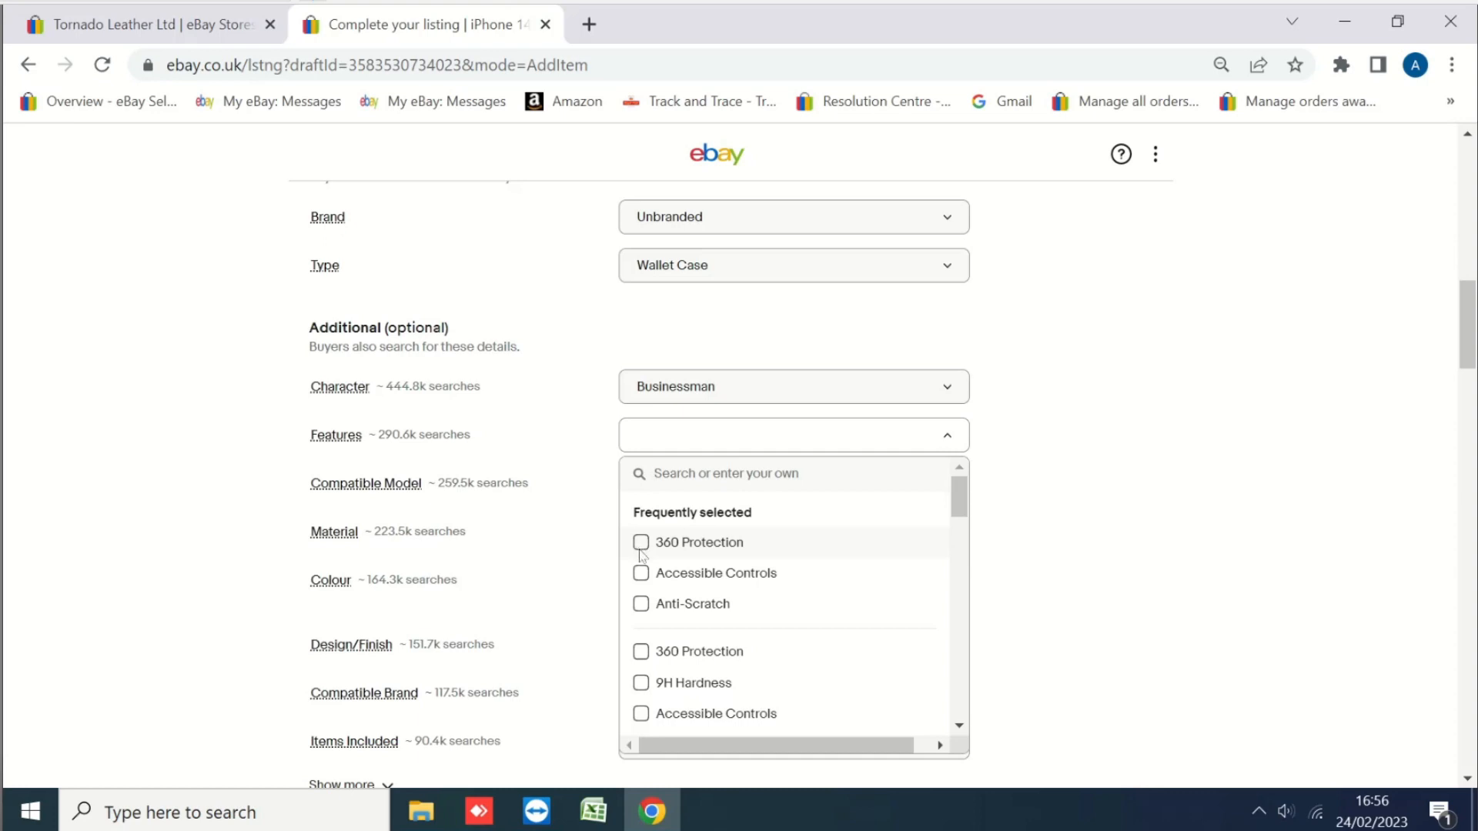
left_click(640, 543)
left_click(642, 577)
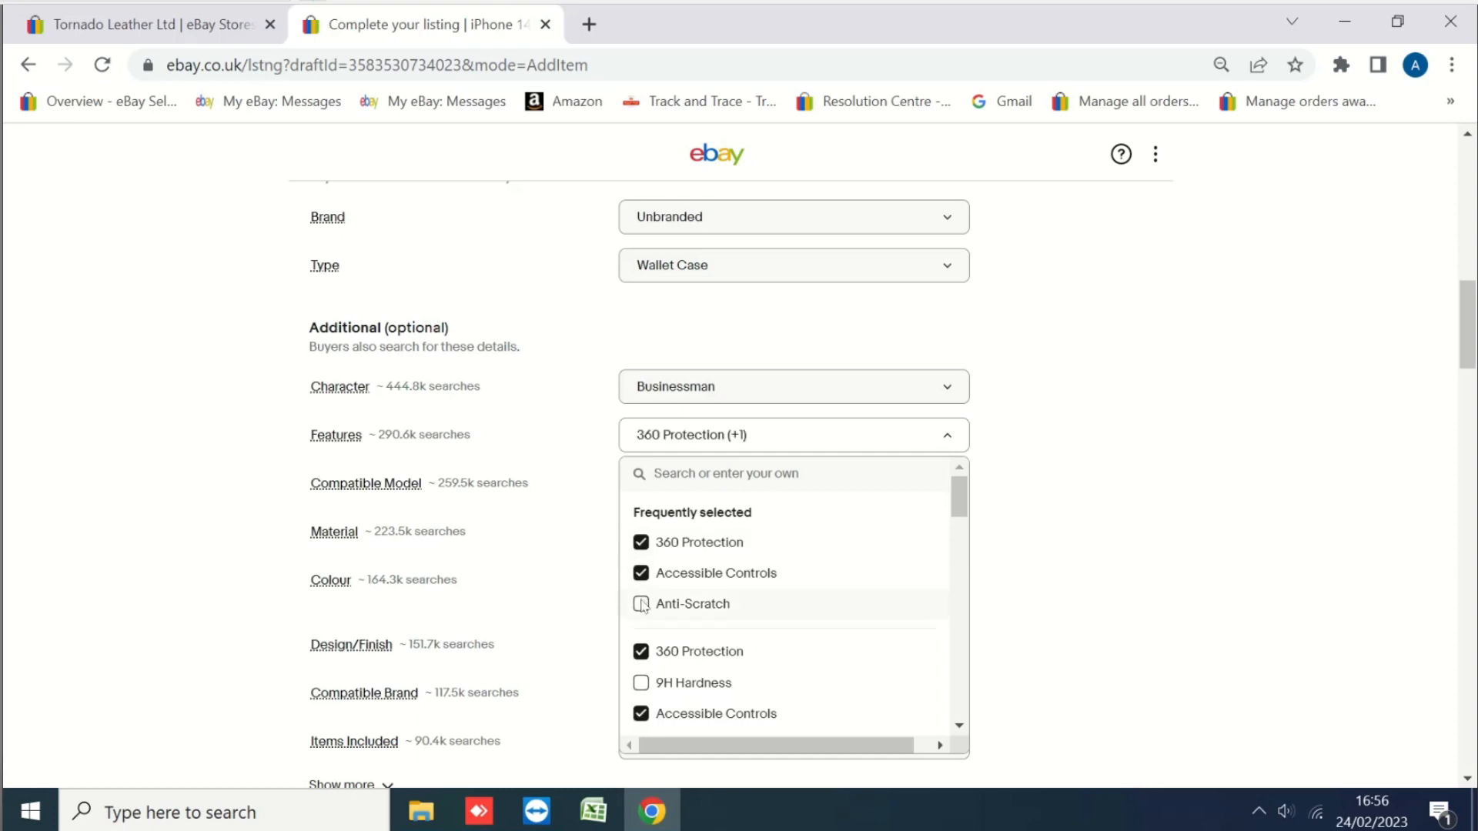
scroll(781, 616, "down", 2)
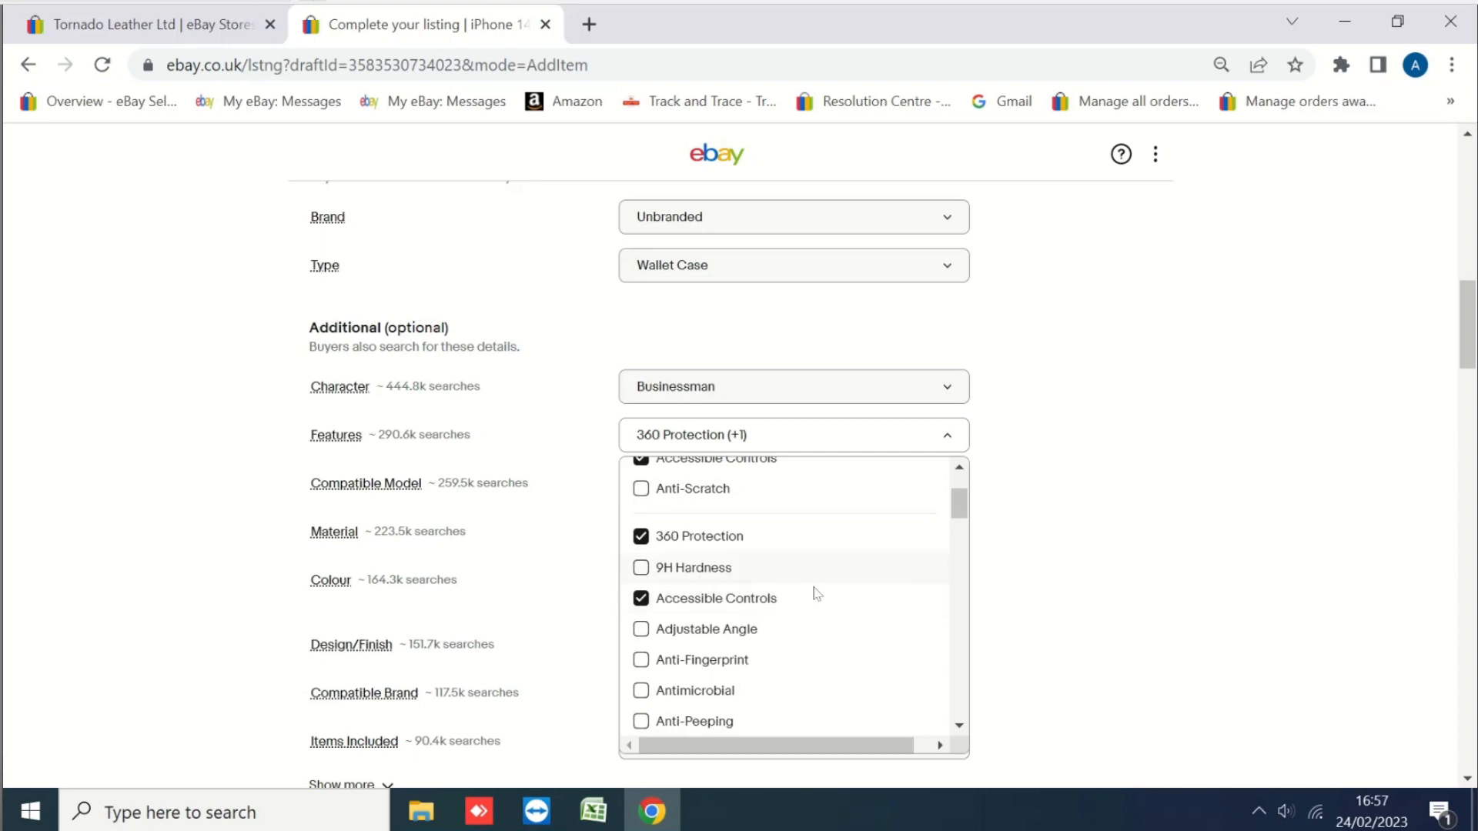
scroll(816, 593, "down", 2)
left_click(640, 514)
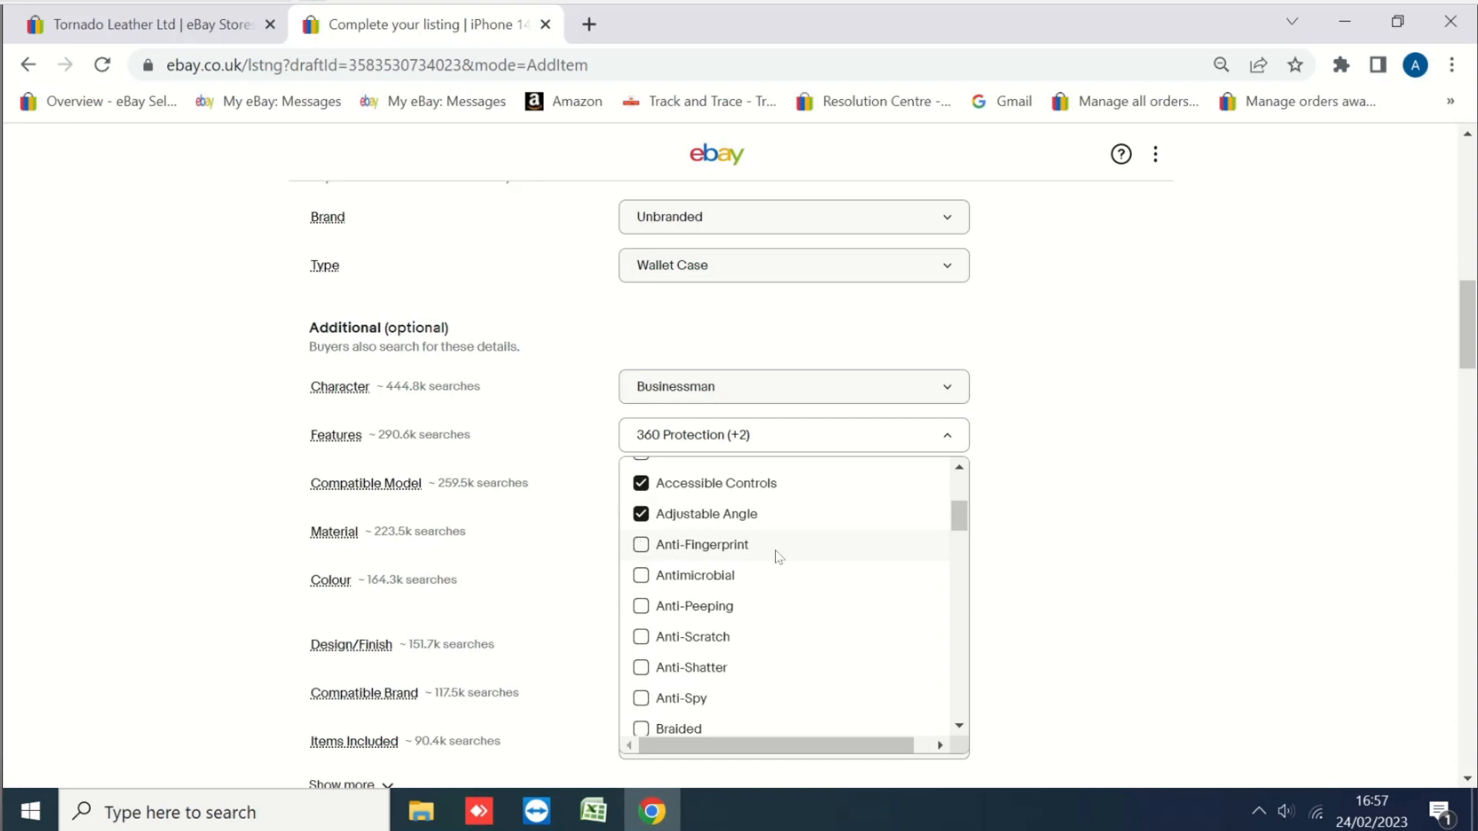
Add Built-In Selfie Stick, Flexible, Full Coverage and Heavy Duty to the selected Features.
scroll(742, 585, "down", 1)
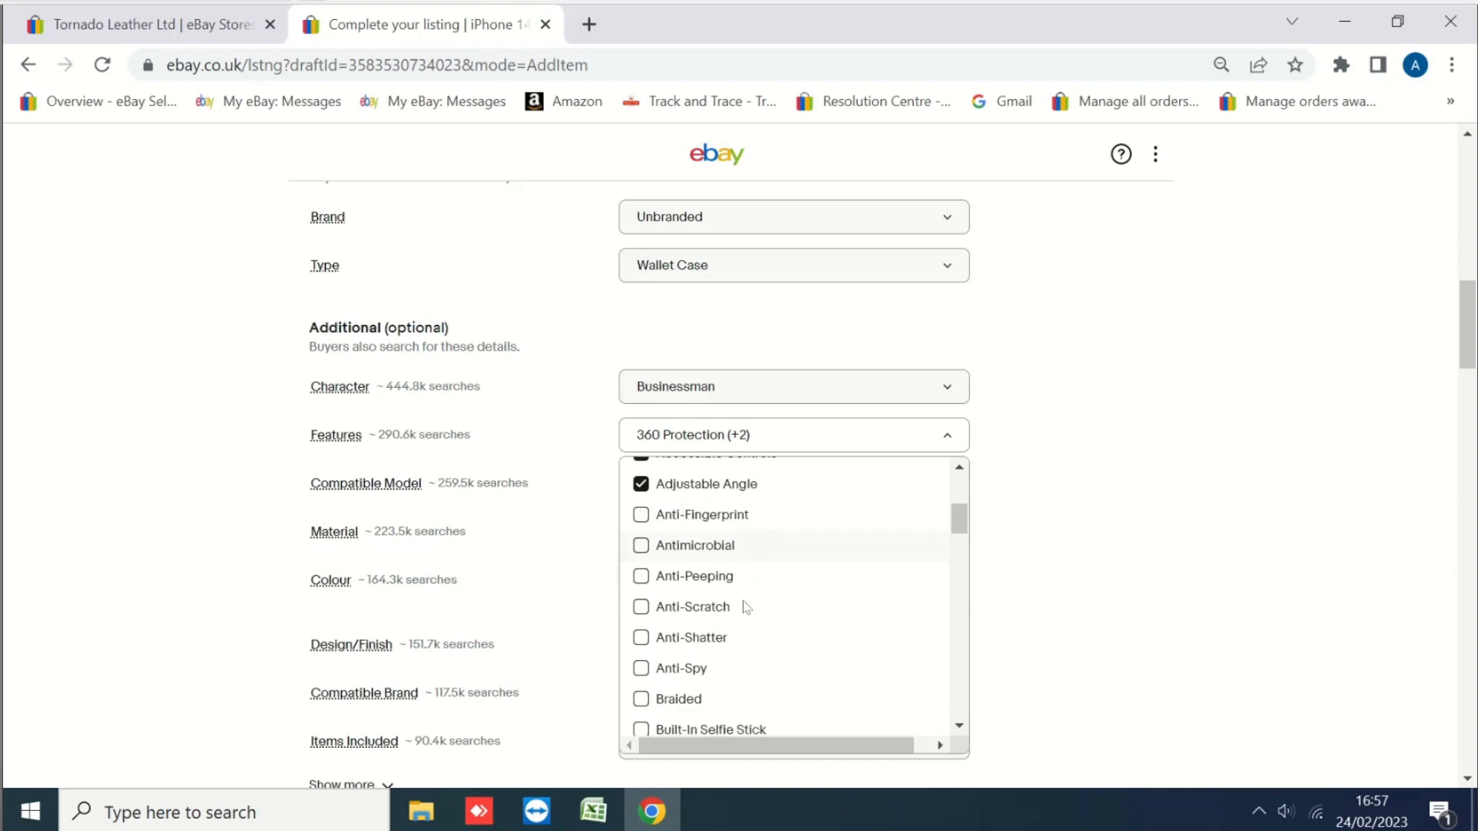
scroll(795, 636, "down", 4)
left_click(793, 583)
scroll(800, 637, "down", 1)
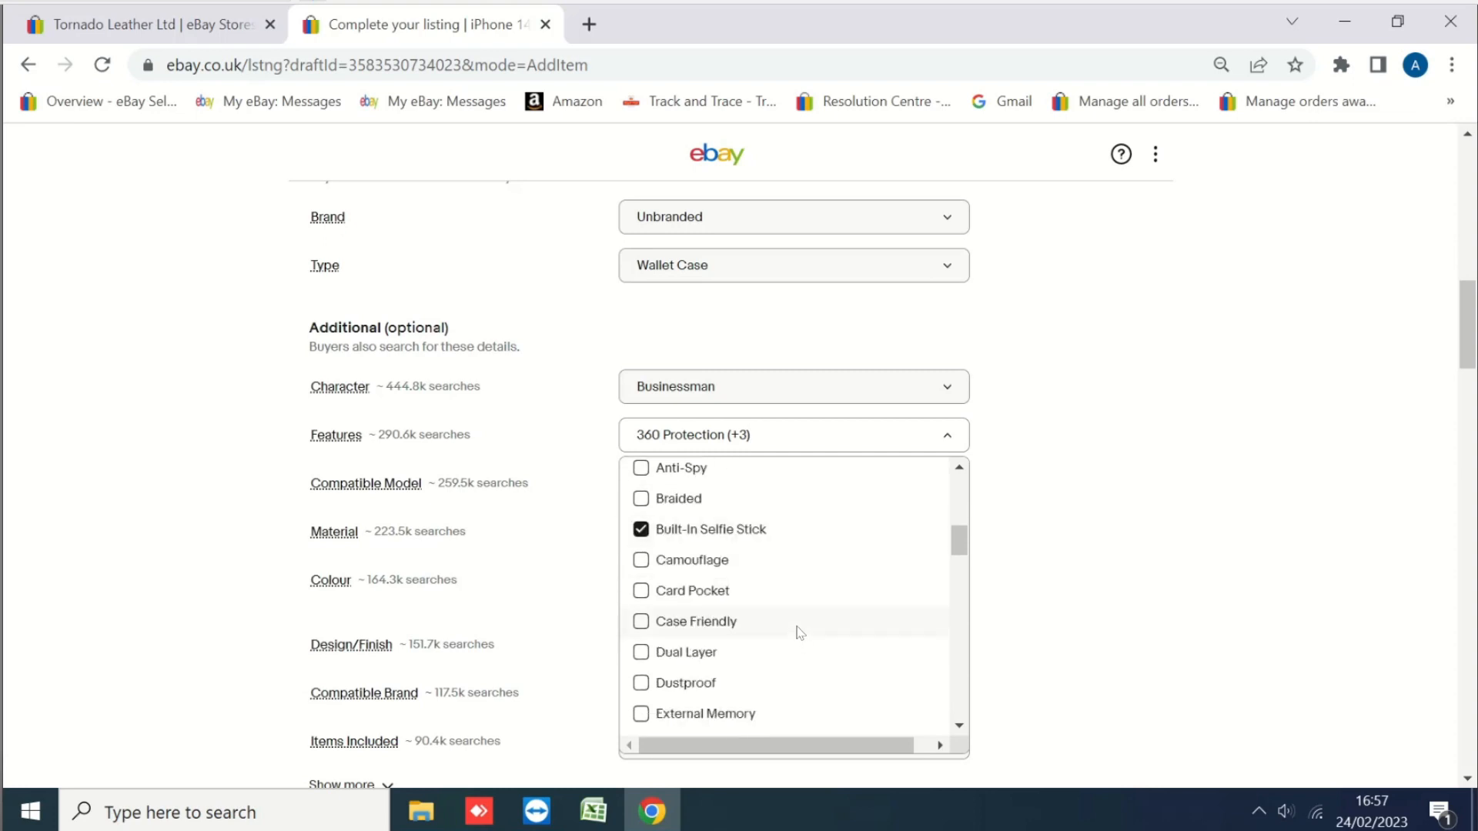
scroll(801, 632, "down", 3)
scroll(799, 633, "down", 2)
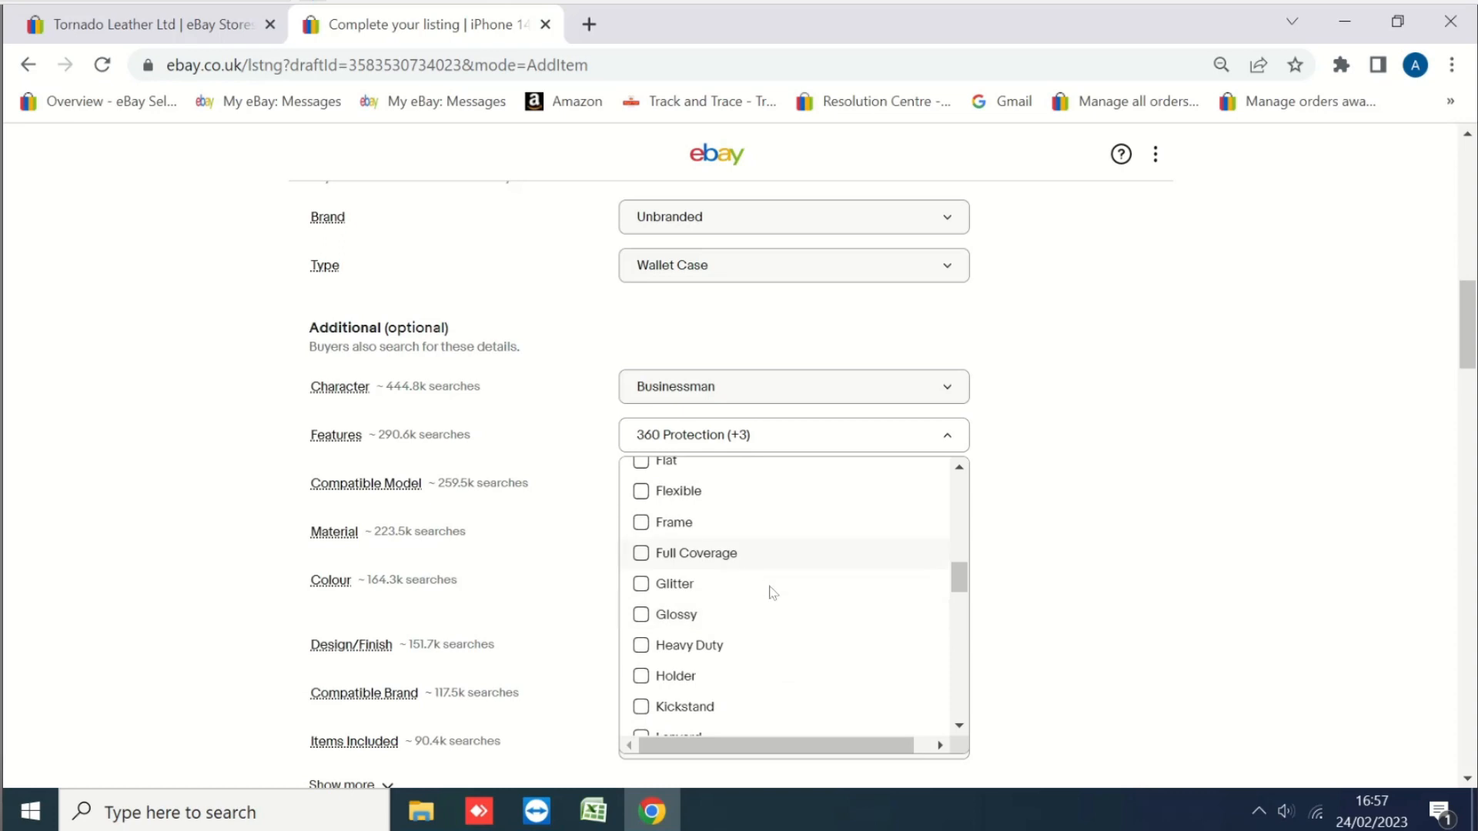
left_click(640, 491)
left_click(641, 556)
left_click(641, 645)
Add Lightweight and Magnetic to the Features and close the list of options.
scroll(759, 660, "down", 3)
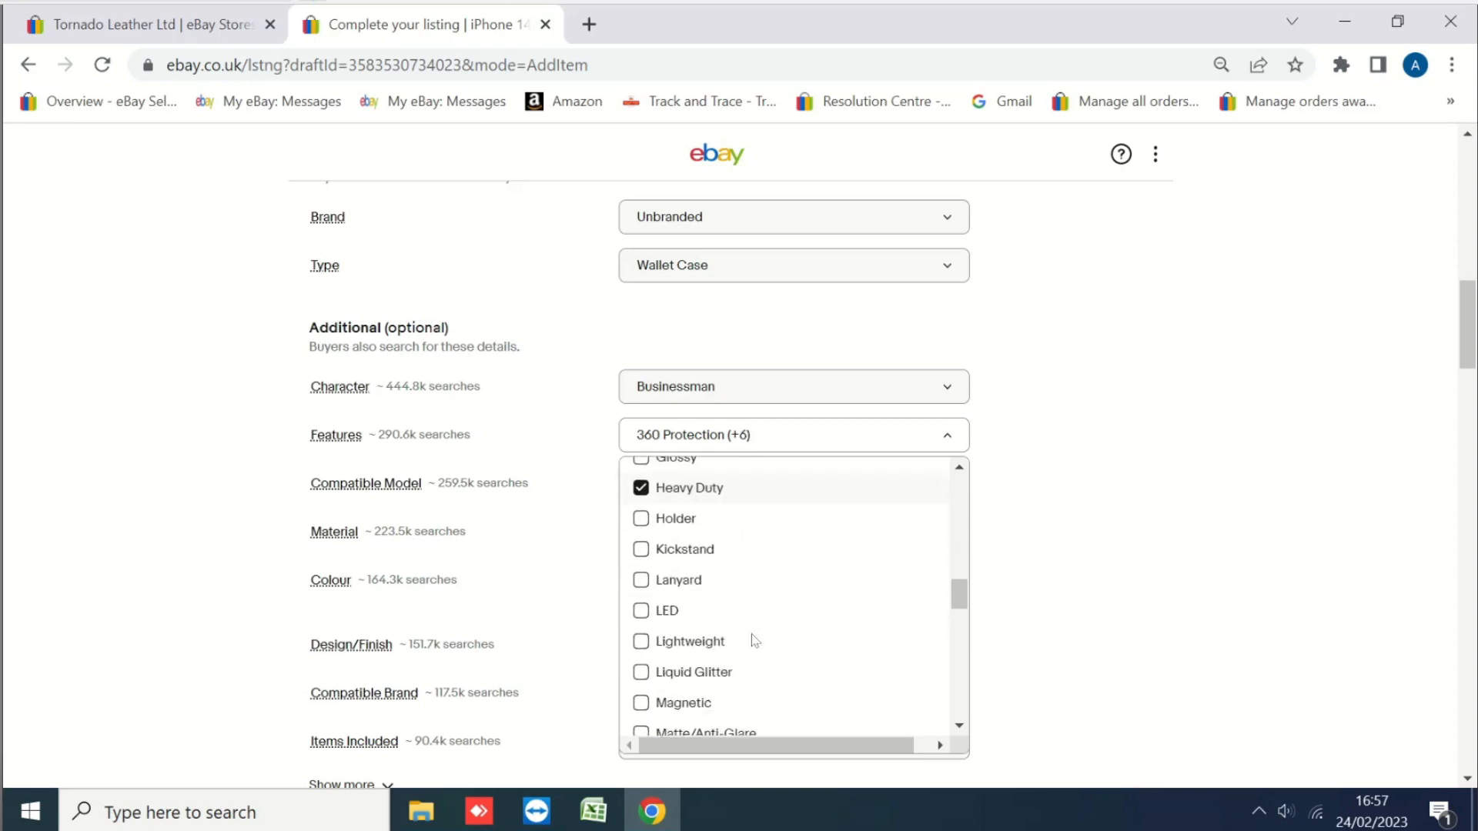
left_click(640, 631)
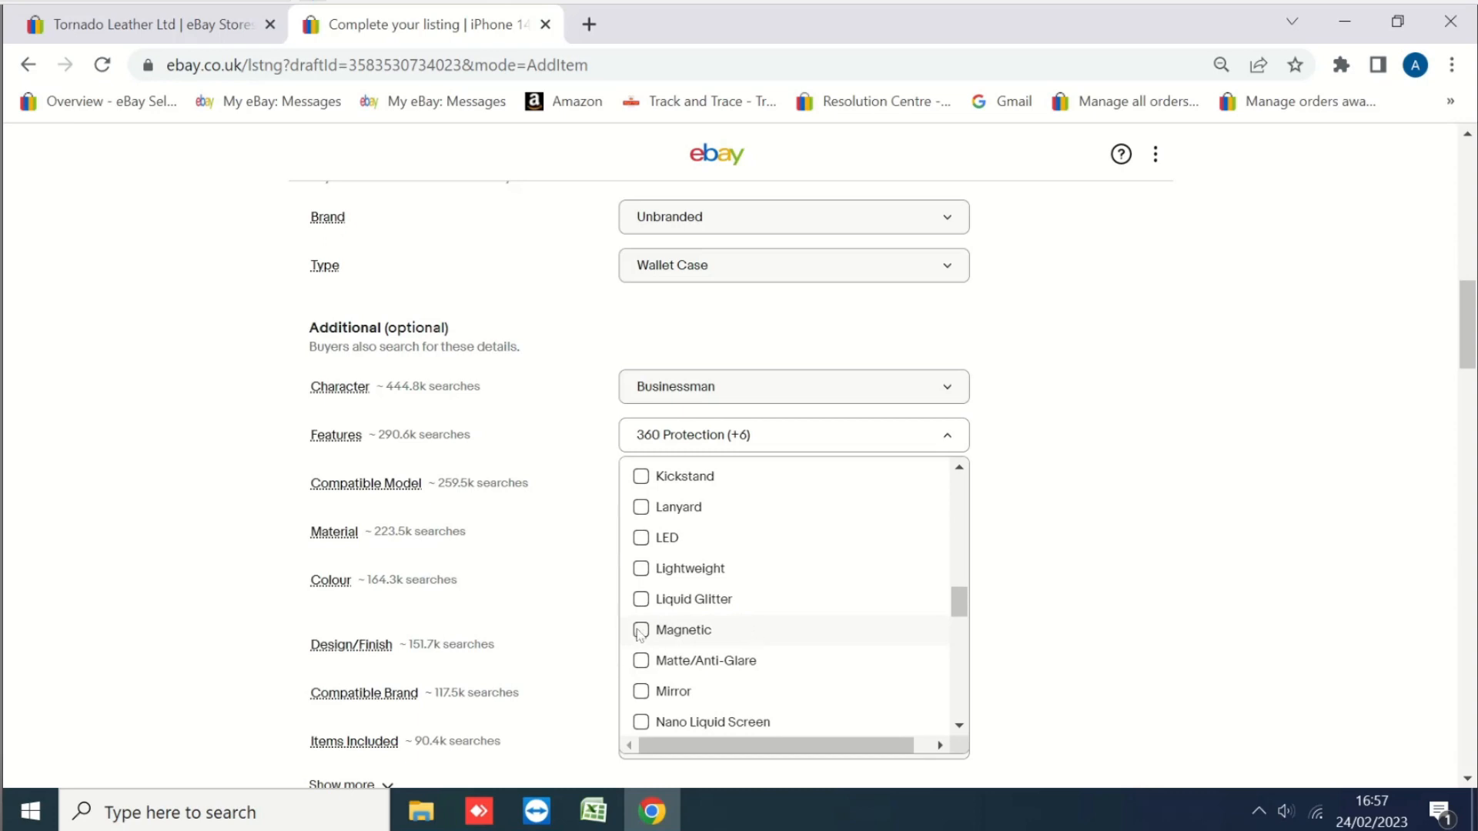
scroll(806, 580, "down", 2)
left_click(806, 581)
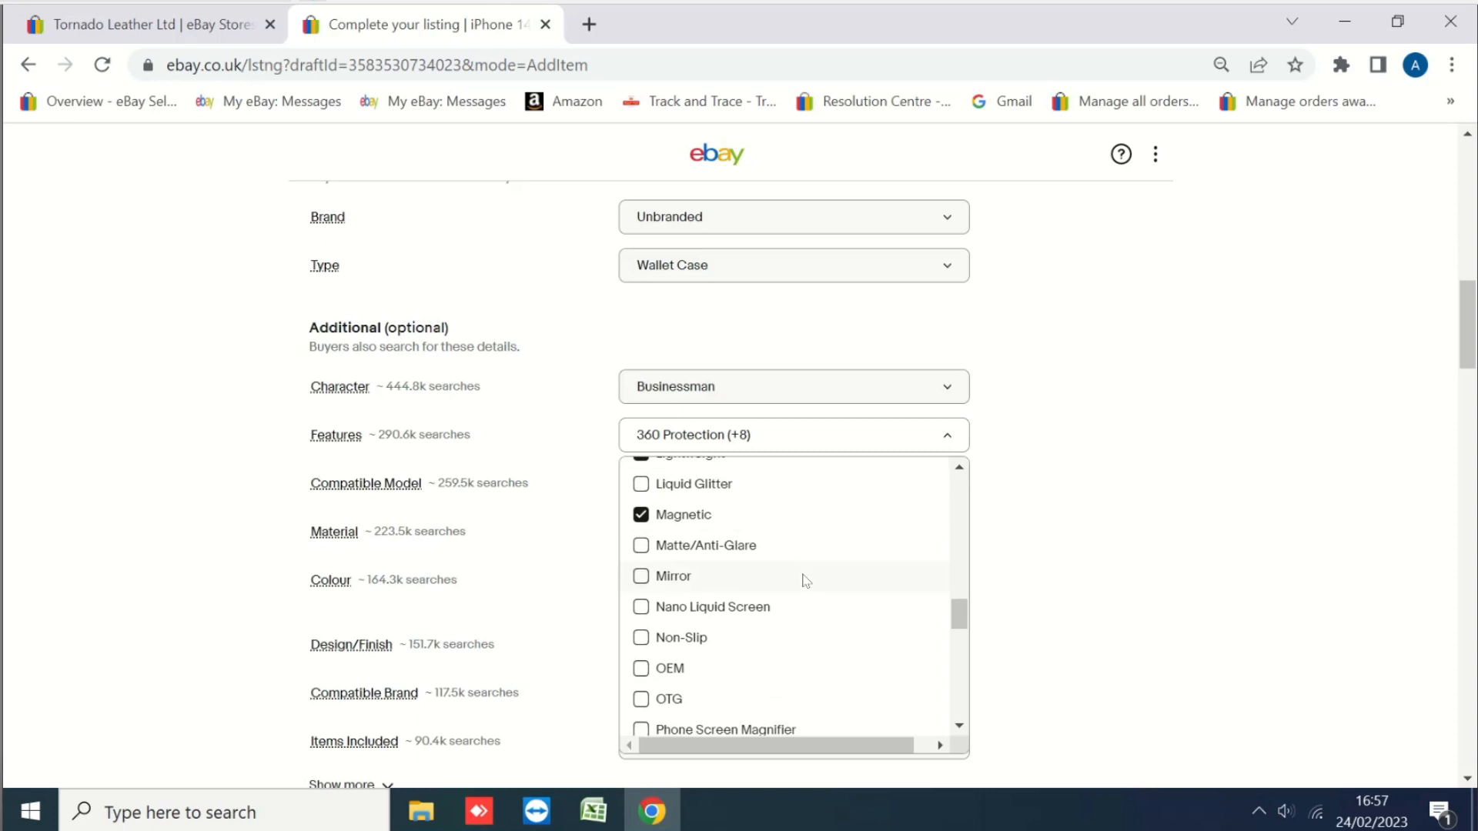
scroll(805, 581, "down", 3)
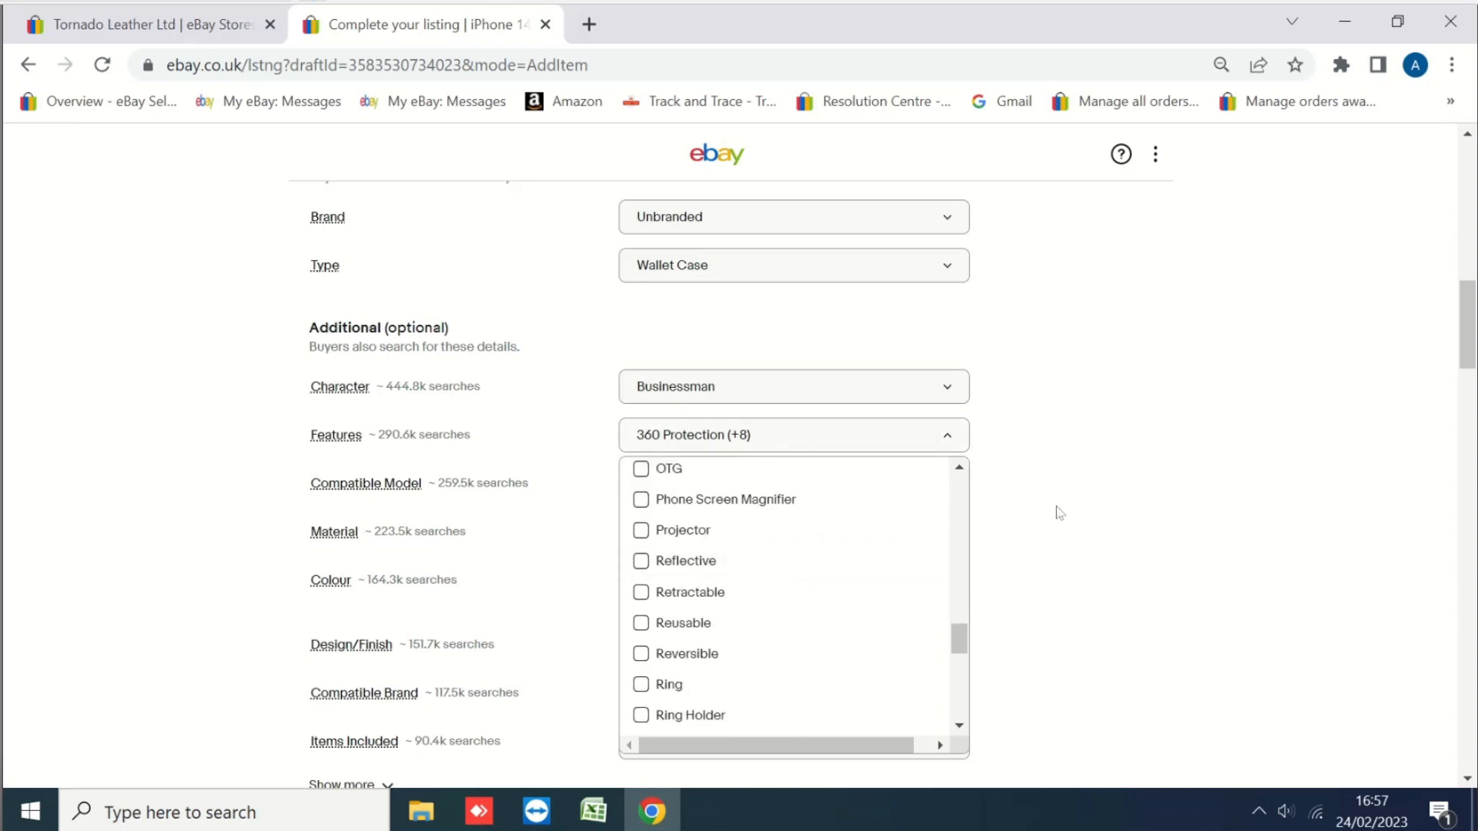
left_click(437, 461)
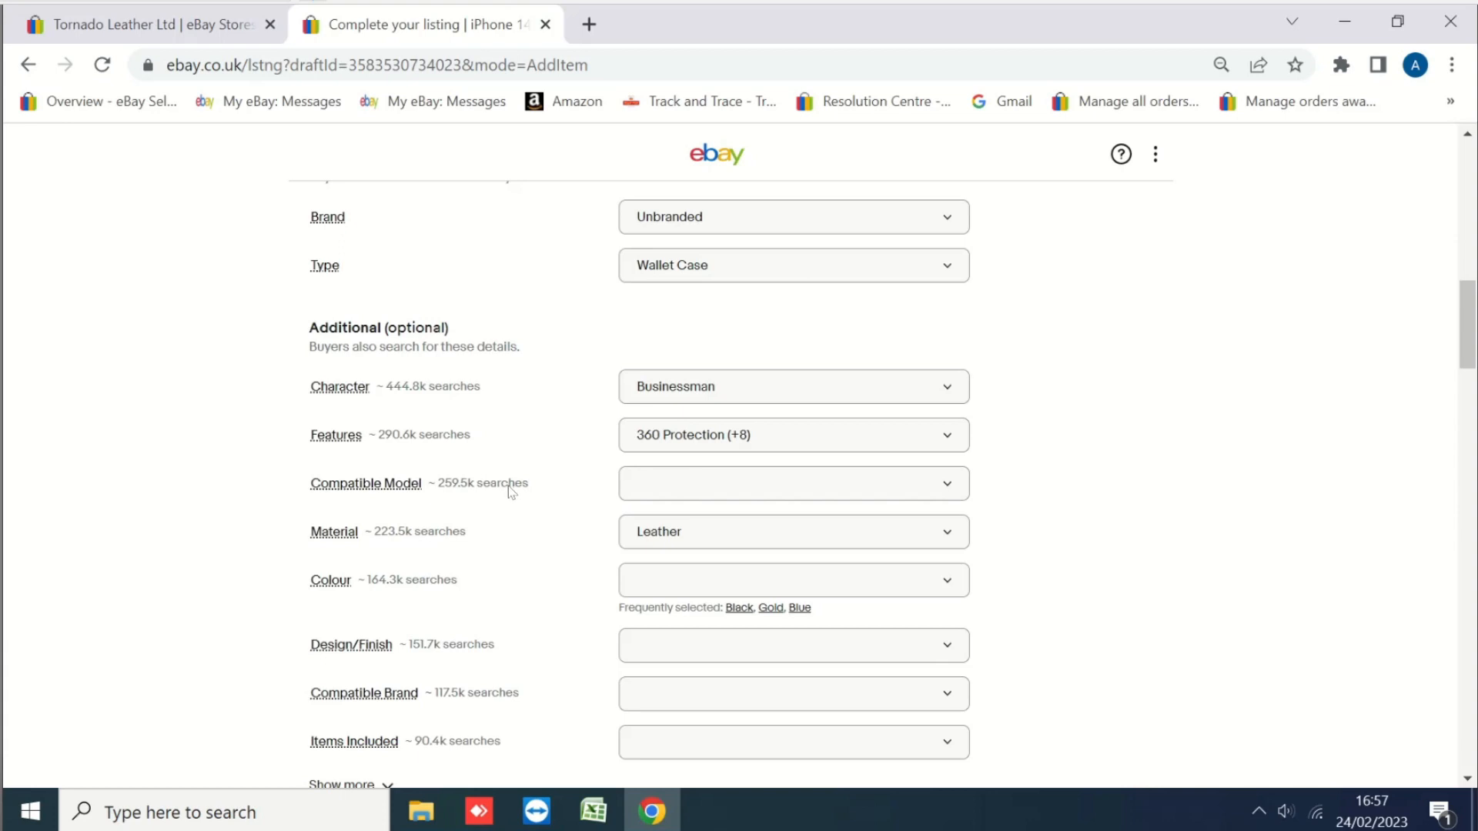
Search the Compatible Model options for "For Apple iPhone 14 Pro Max" and select that model.
mouse_move(375, 493)
left_click(681, 500)
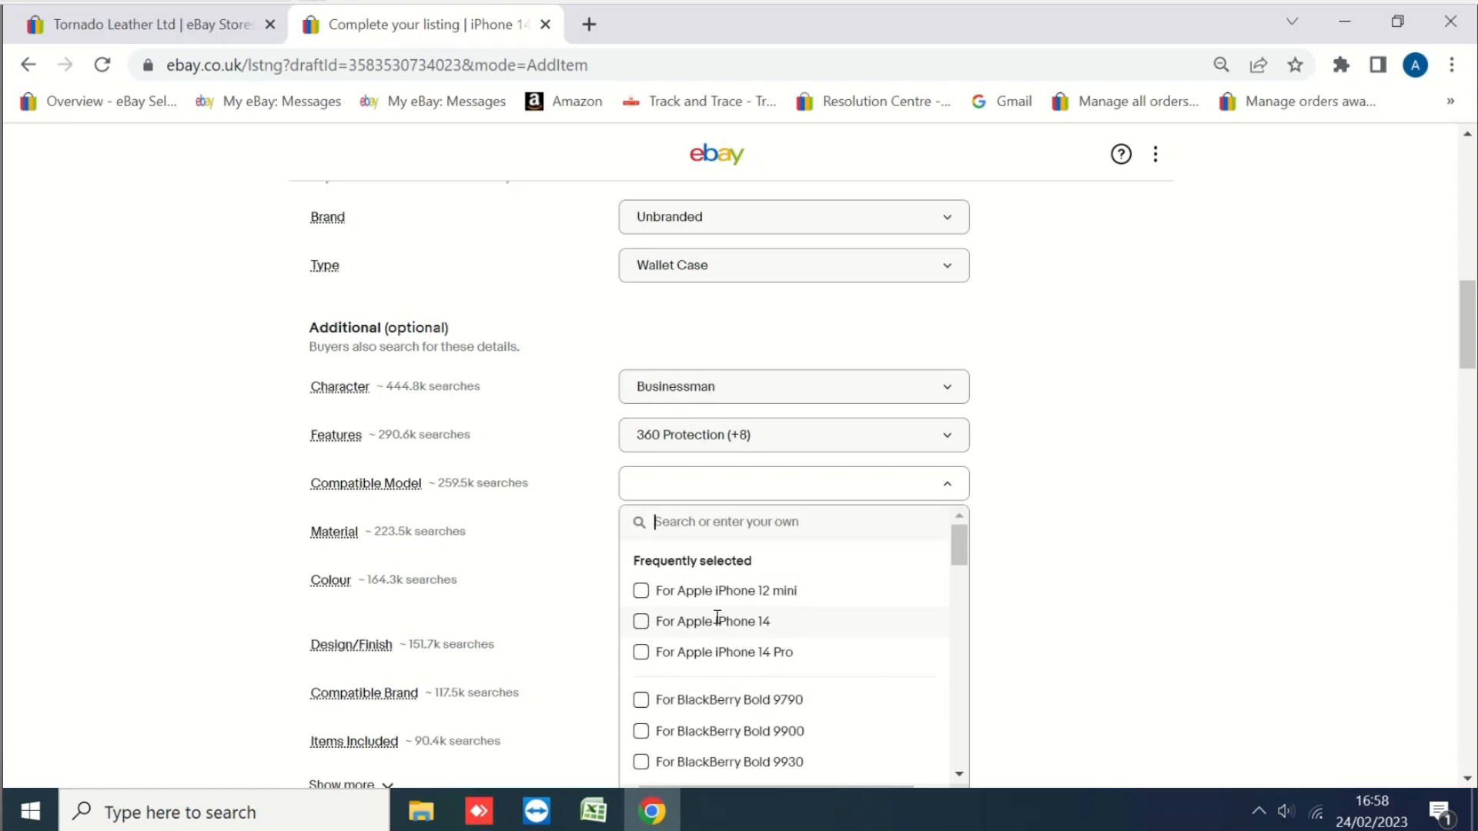
left_click(733, 531)
key("alt+Tab")
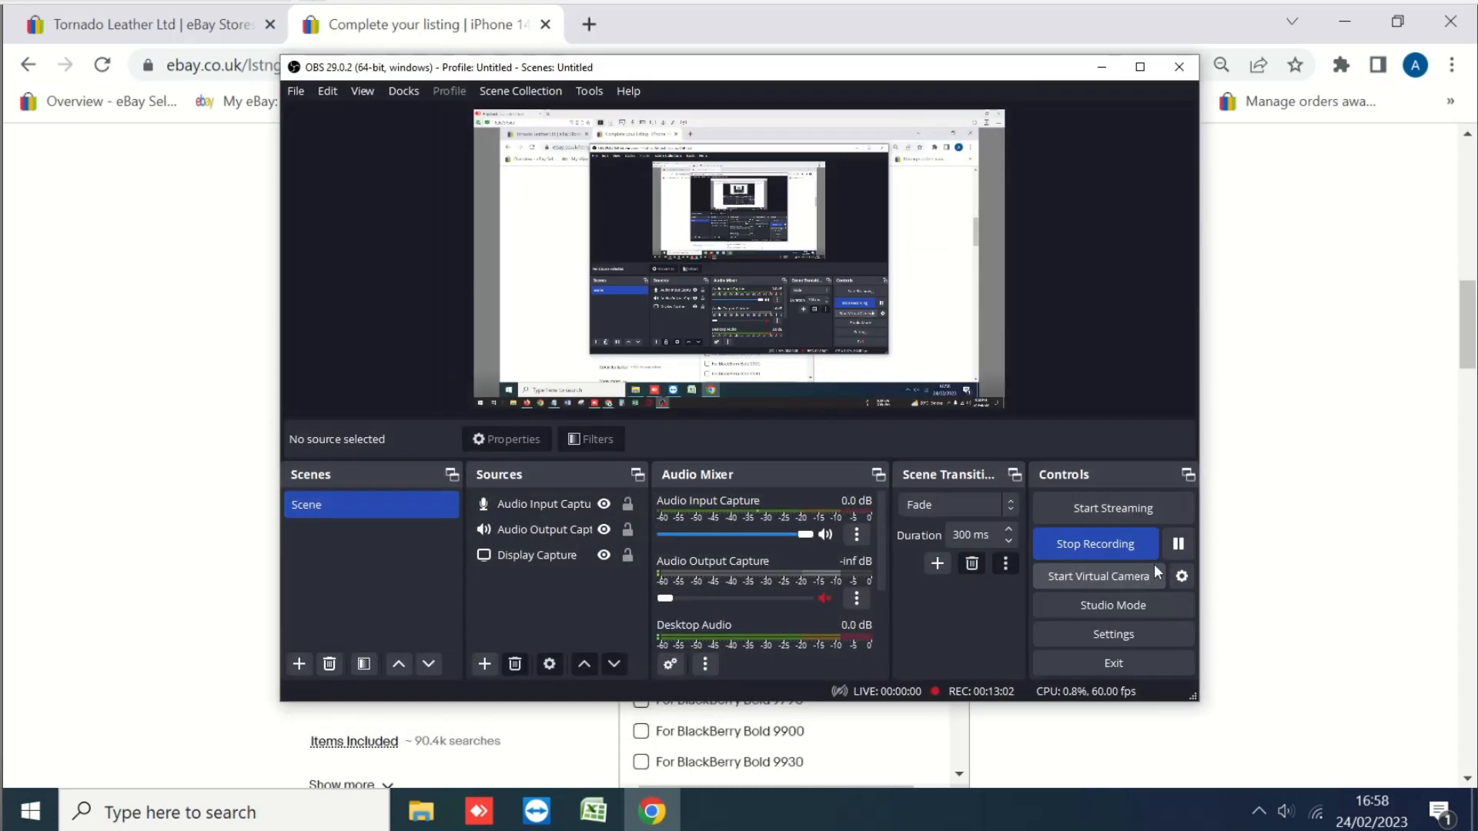
left_click(1101, 67)
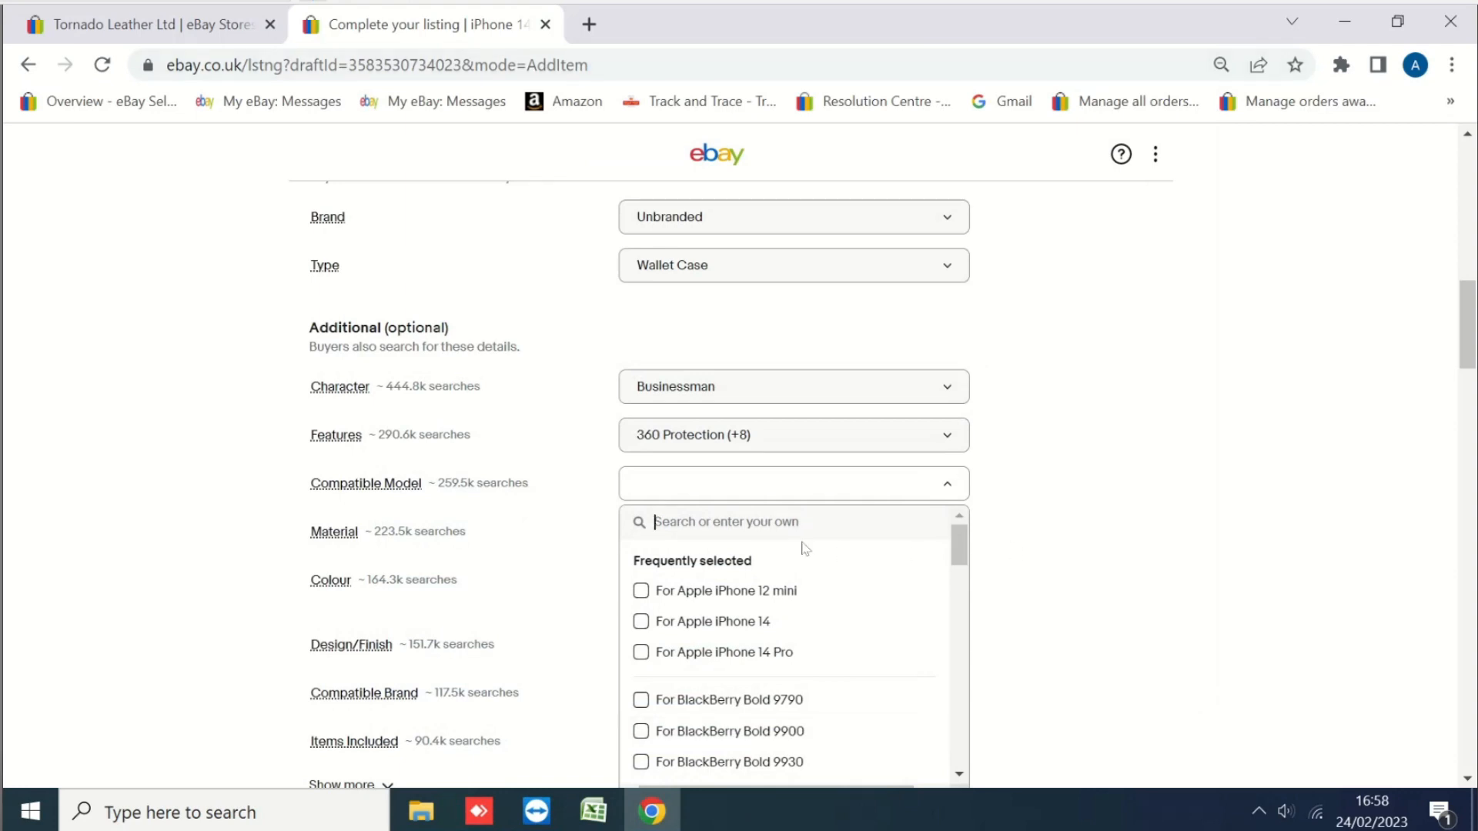
type("For A")
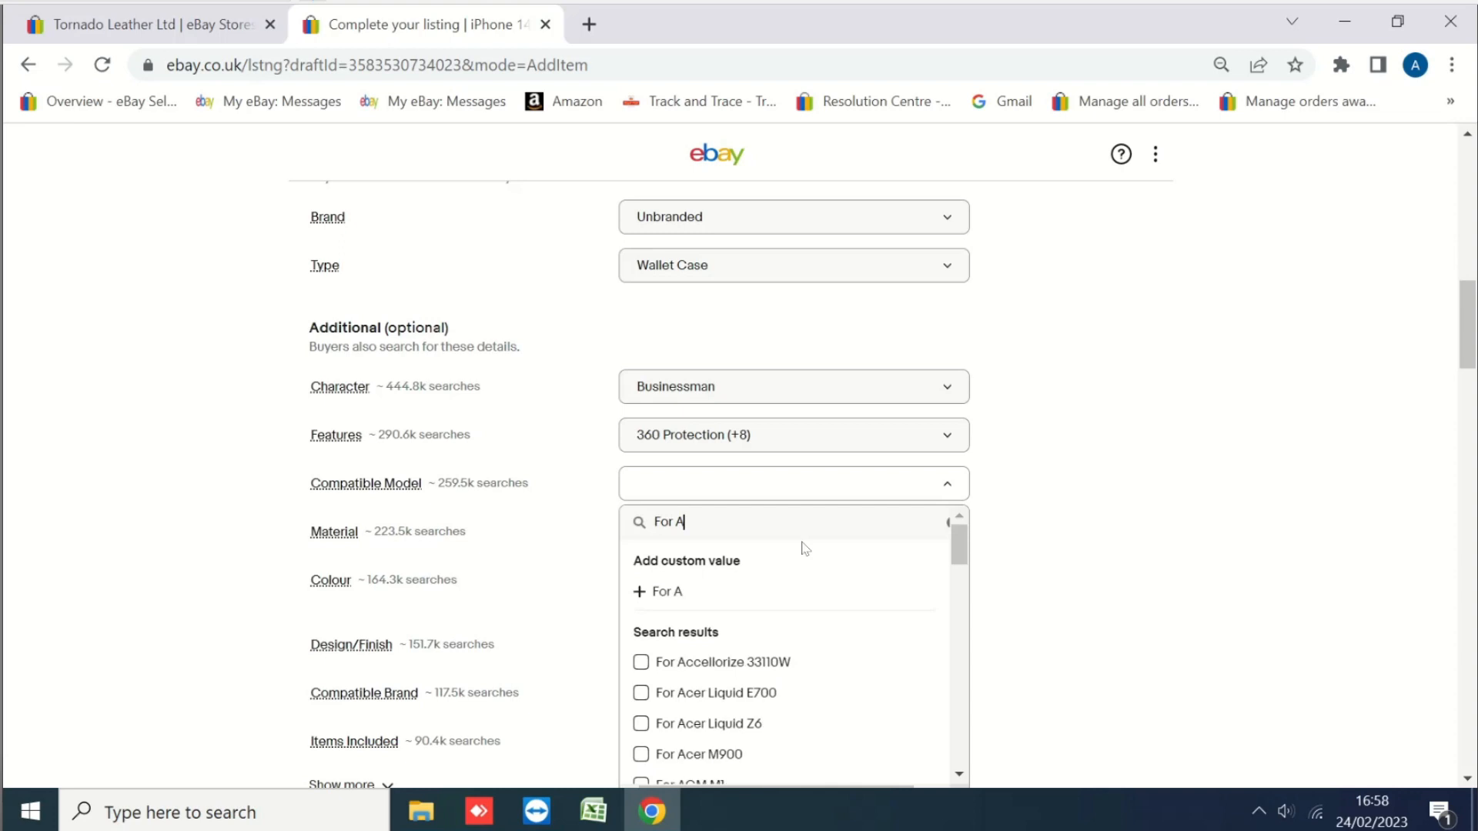
type("pple i")
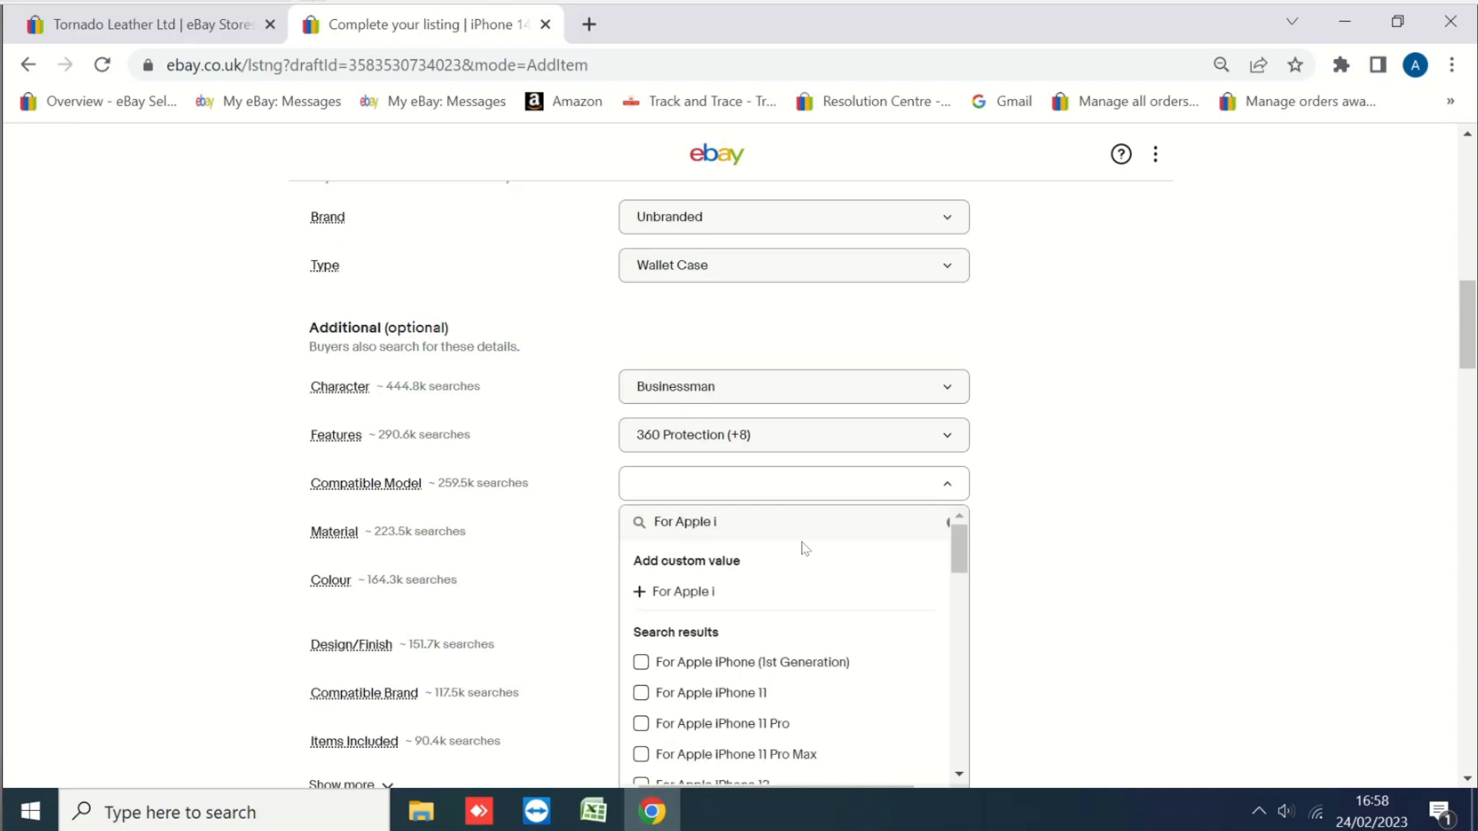
type("Phone 14 Pro Max")
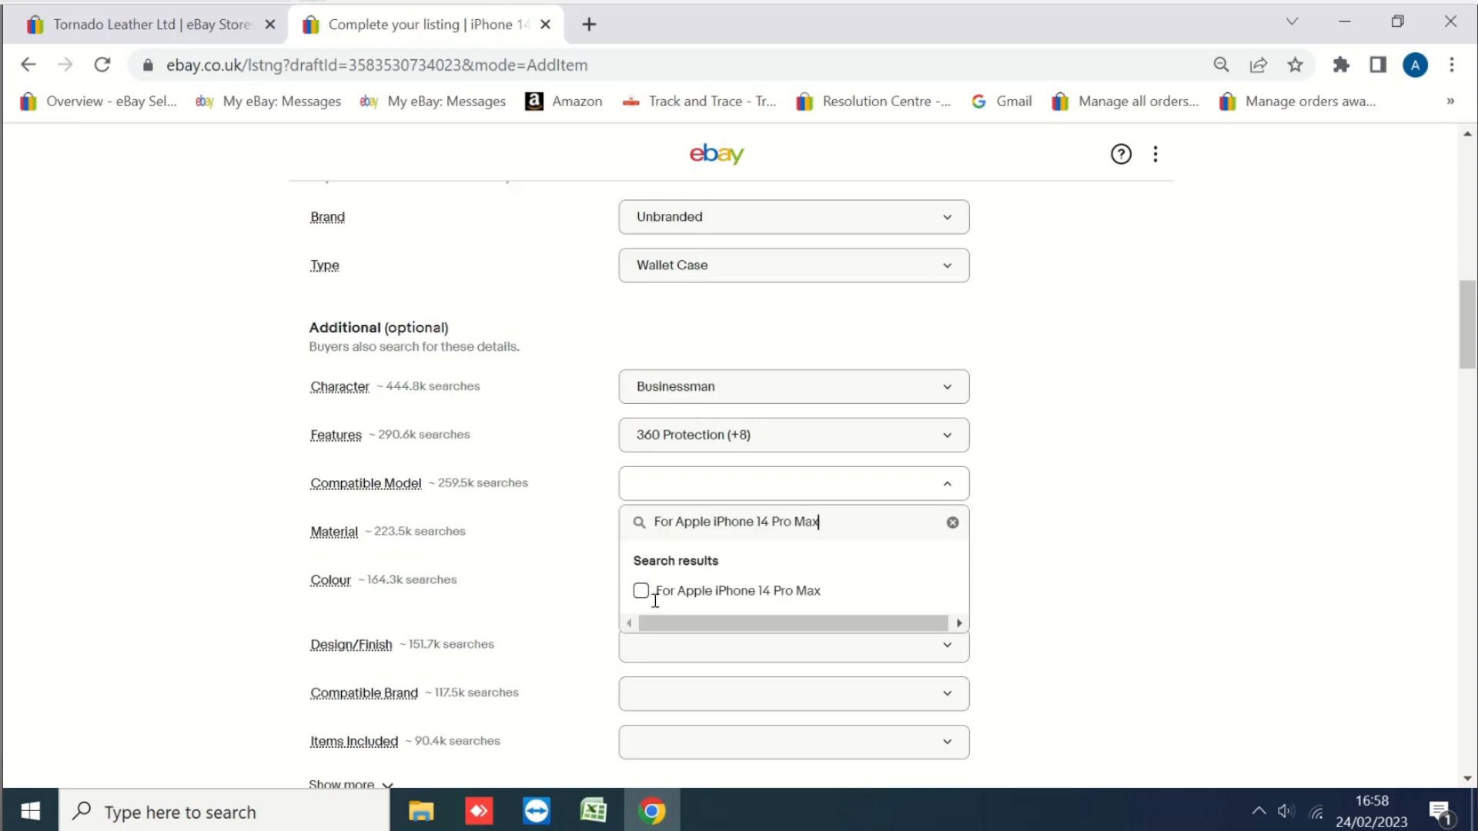
left_click(640, 591)
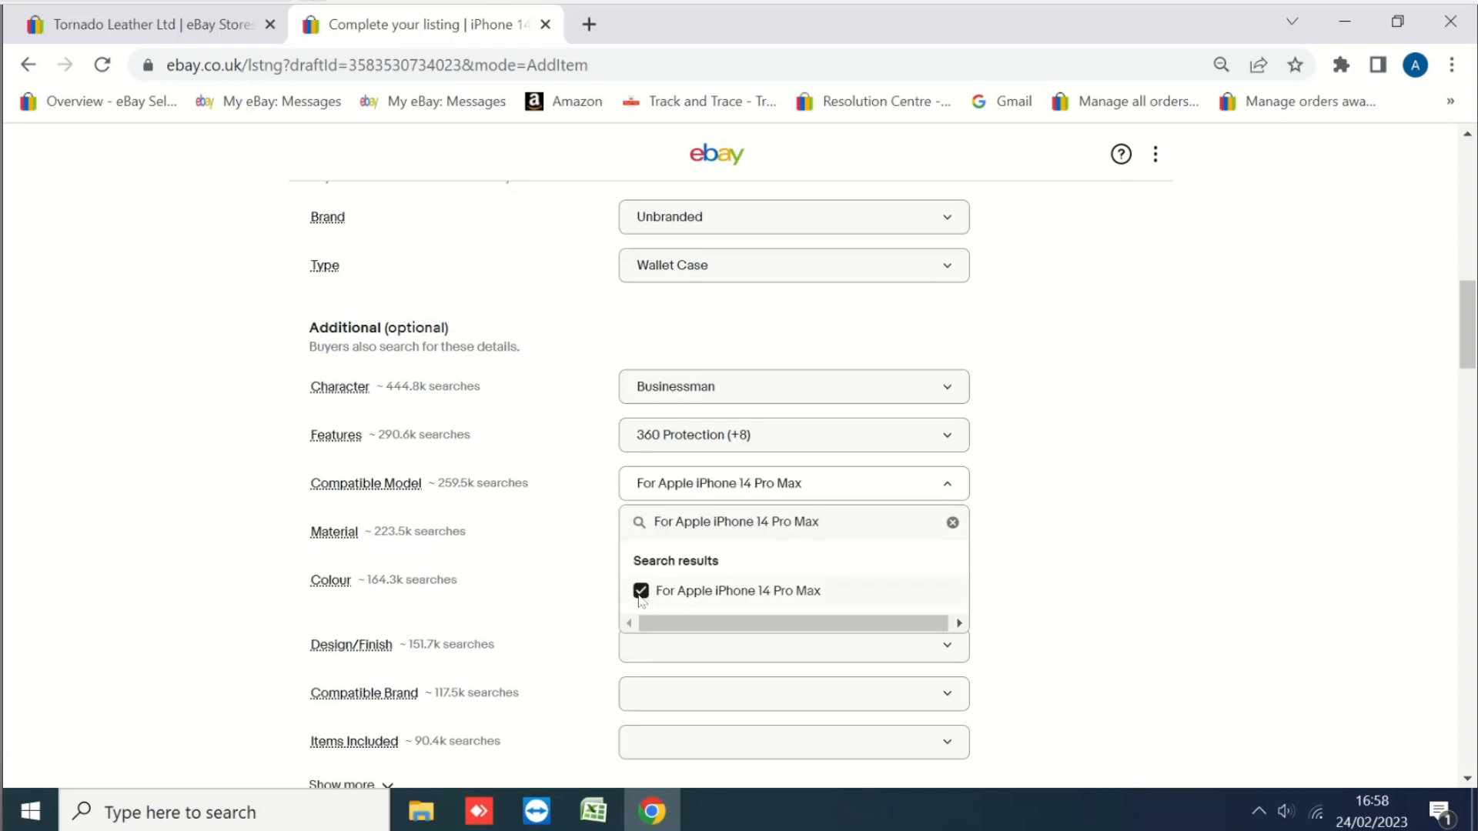
left_click(1032, 545)
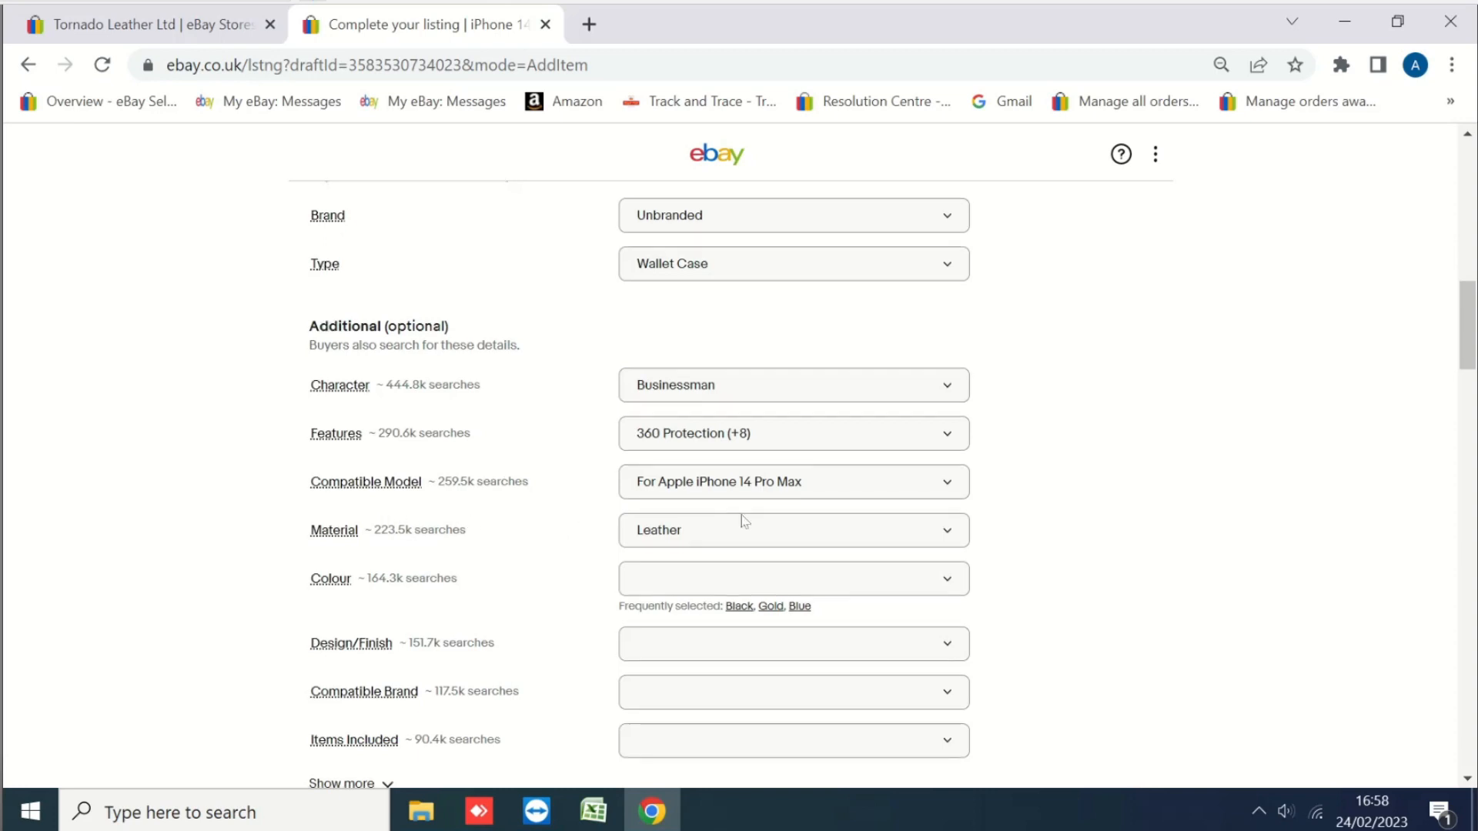
Check the Material options, keeping Leather selected, and set the Colour item specific to Black.
scroll(744, 522, "down", 2)
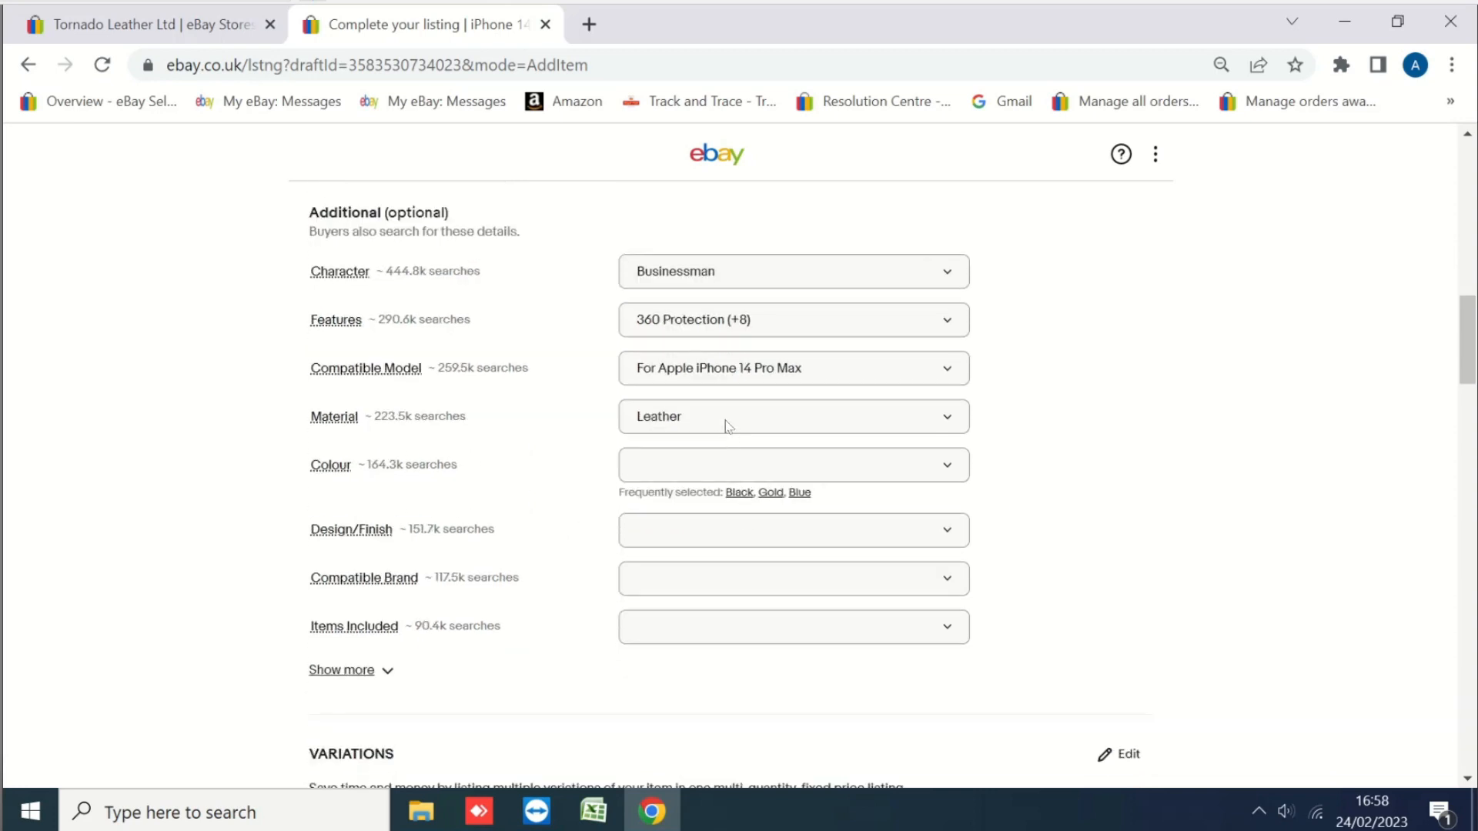
left_click(725, 418)
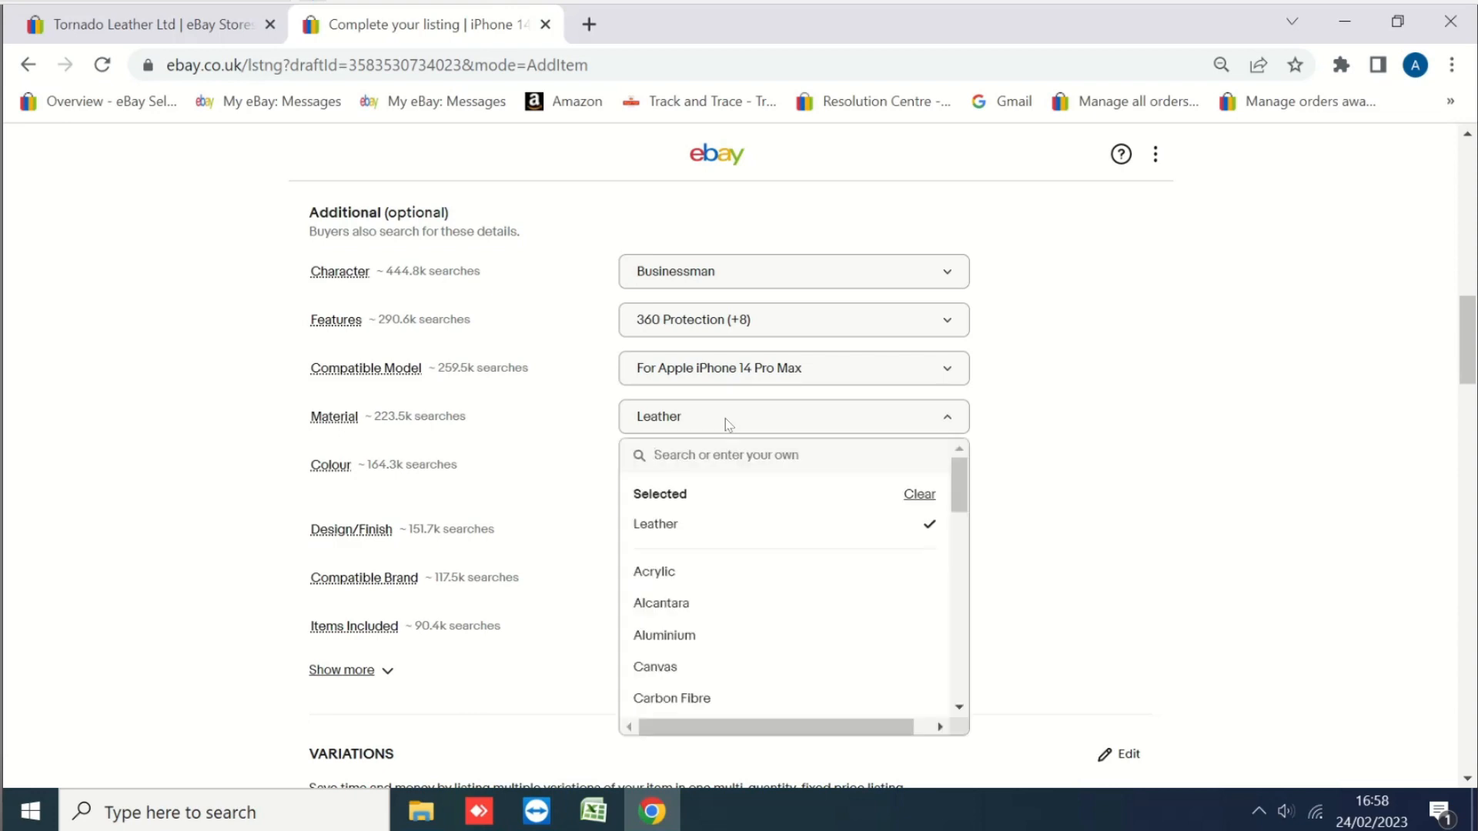
left_click(660, 426)
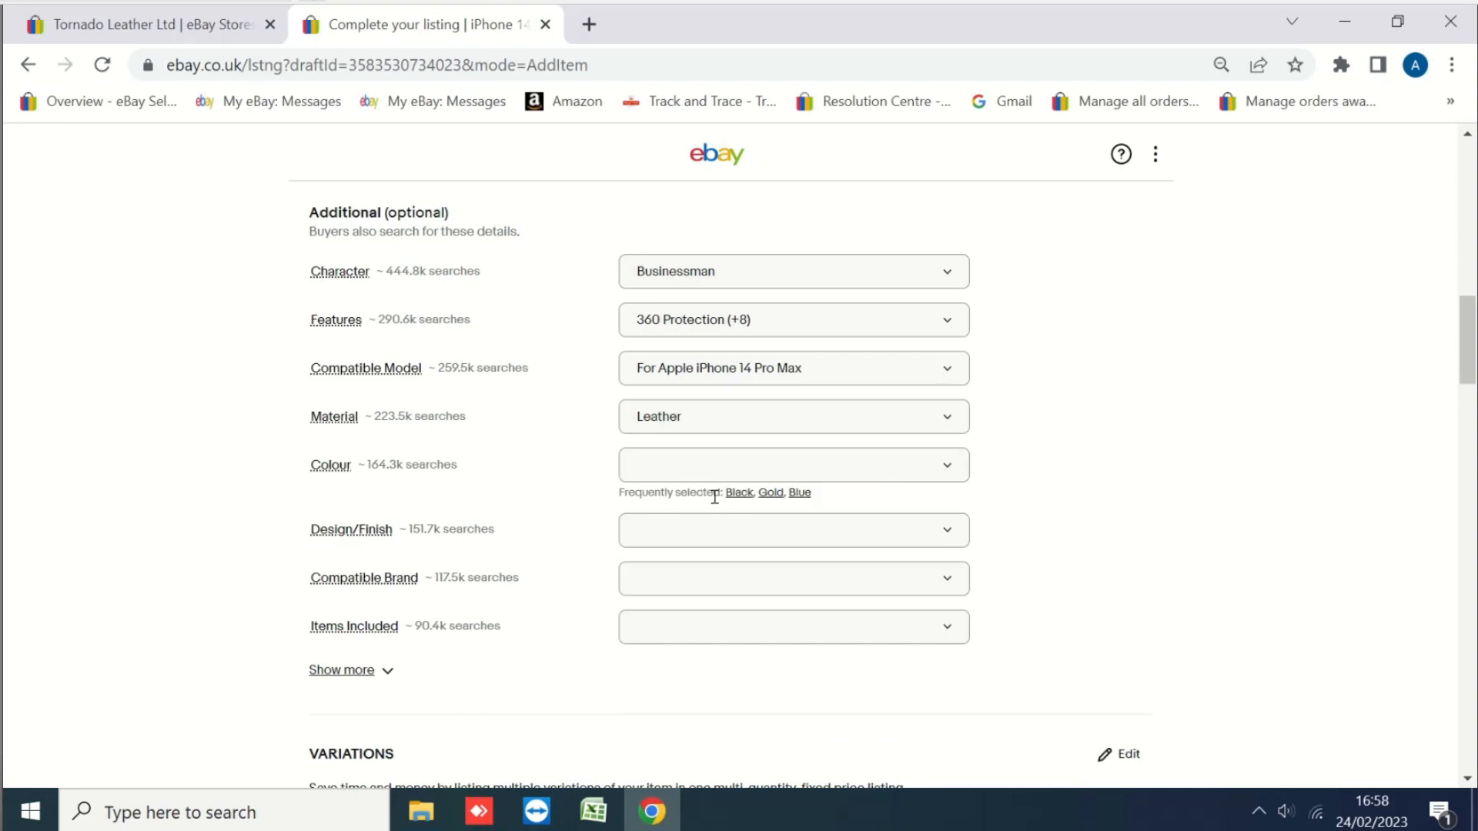
left_click(929, 477)
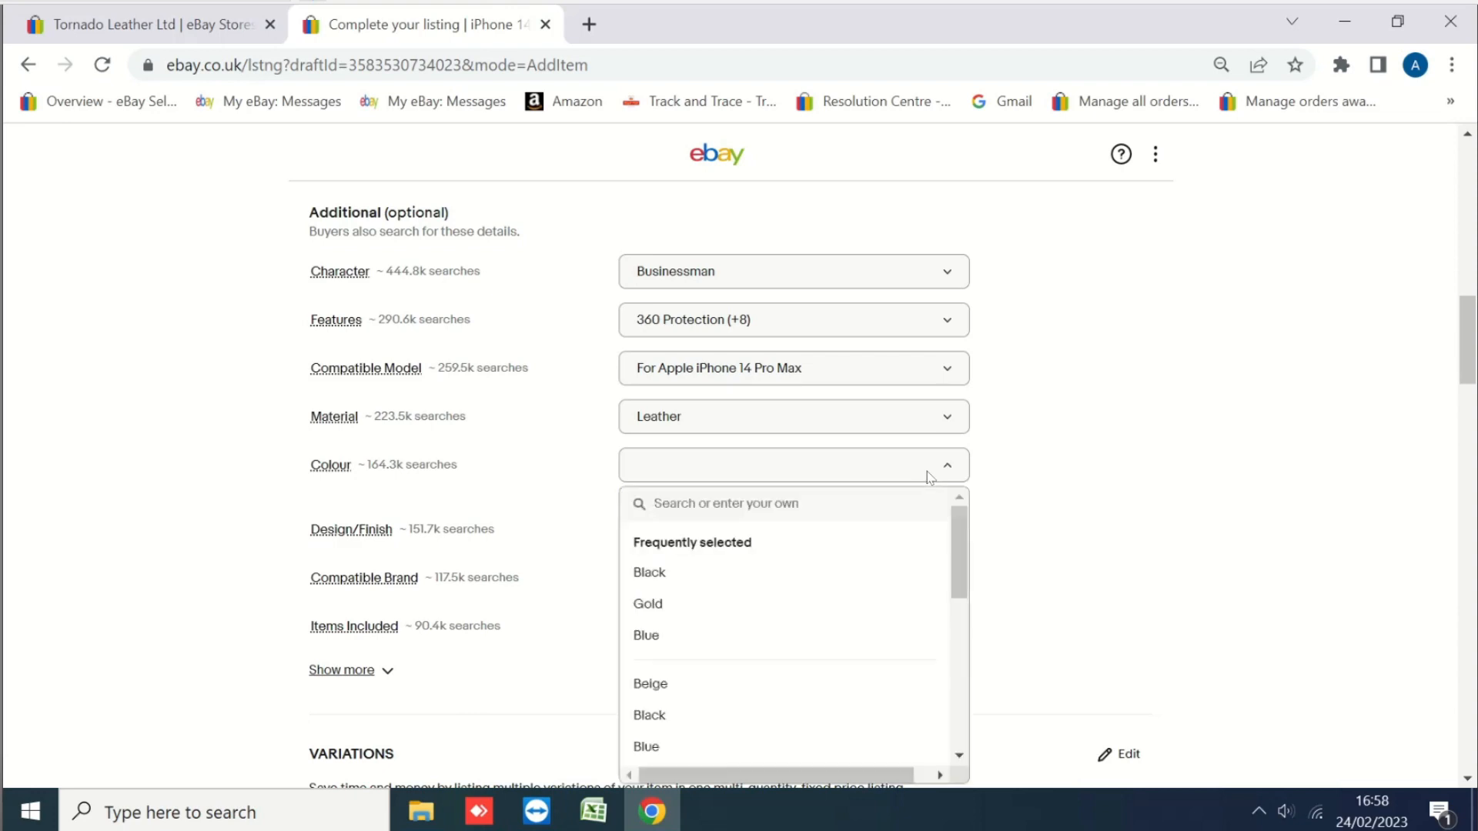
left_click(647, 576)
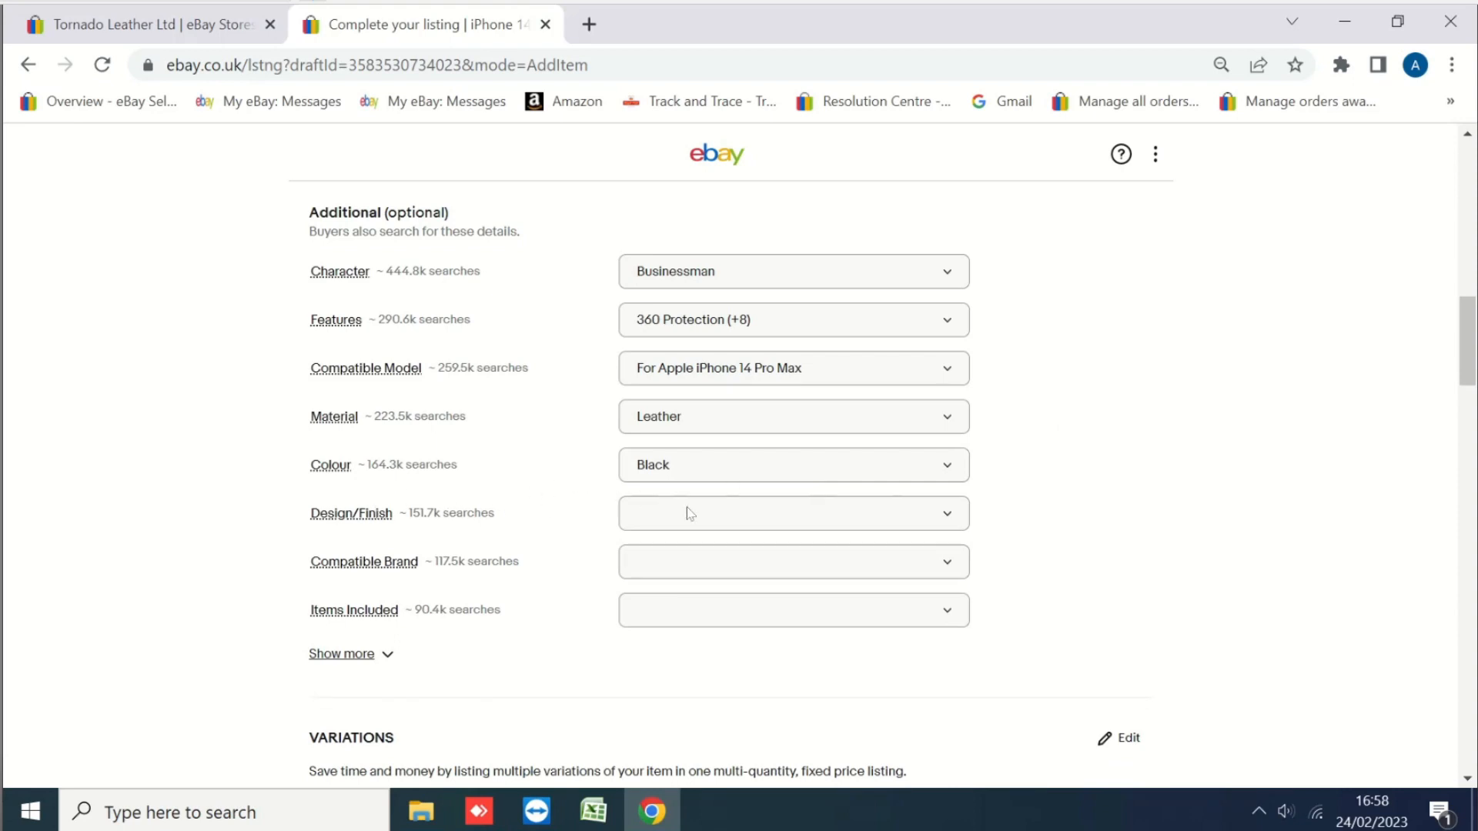
Search the Design/Finish options for "Plain" and select Plain.
scroll(689, 512, "down", 1)
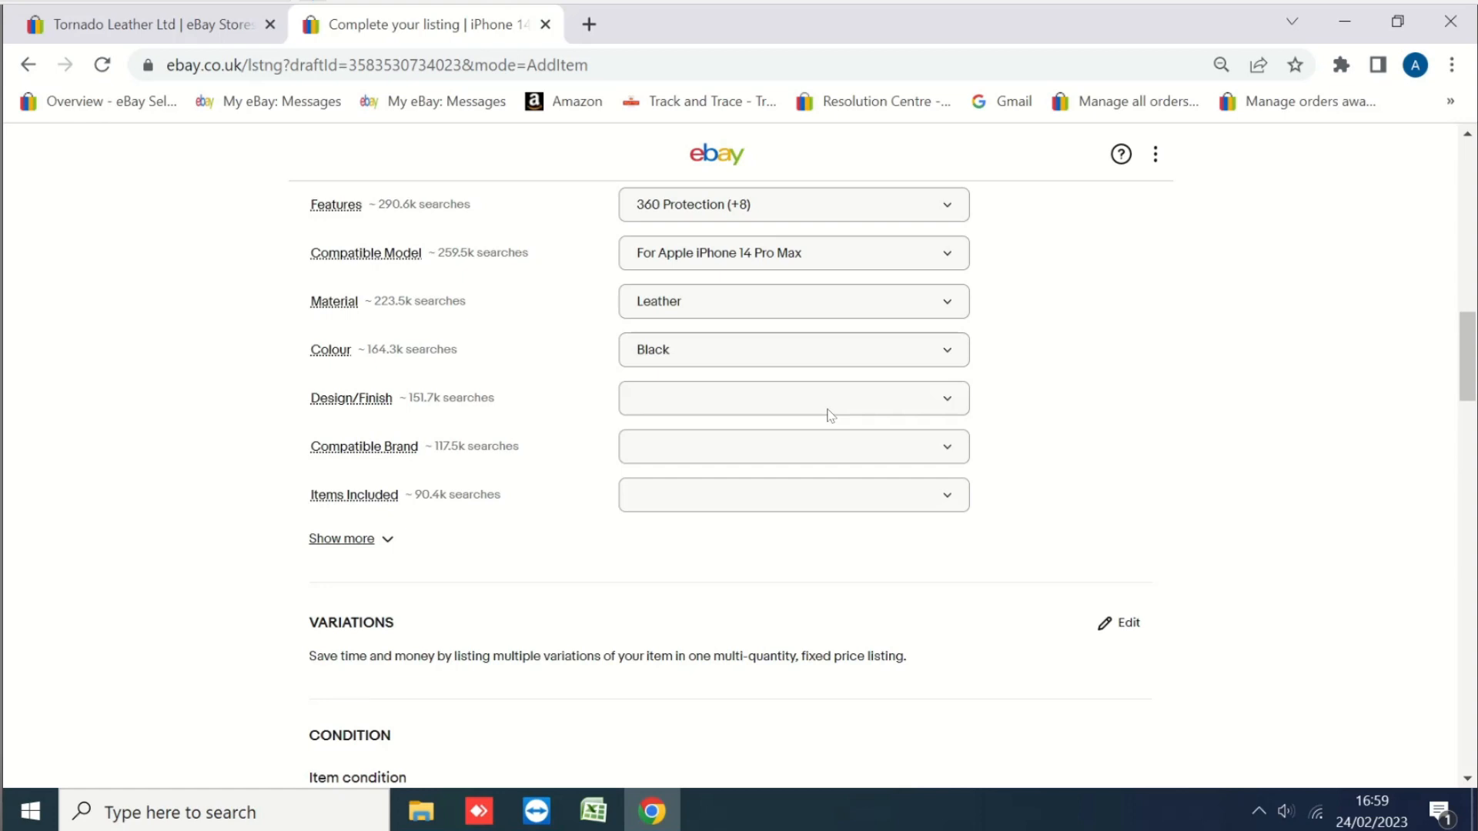
left_click(830, 417)
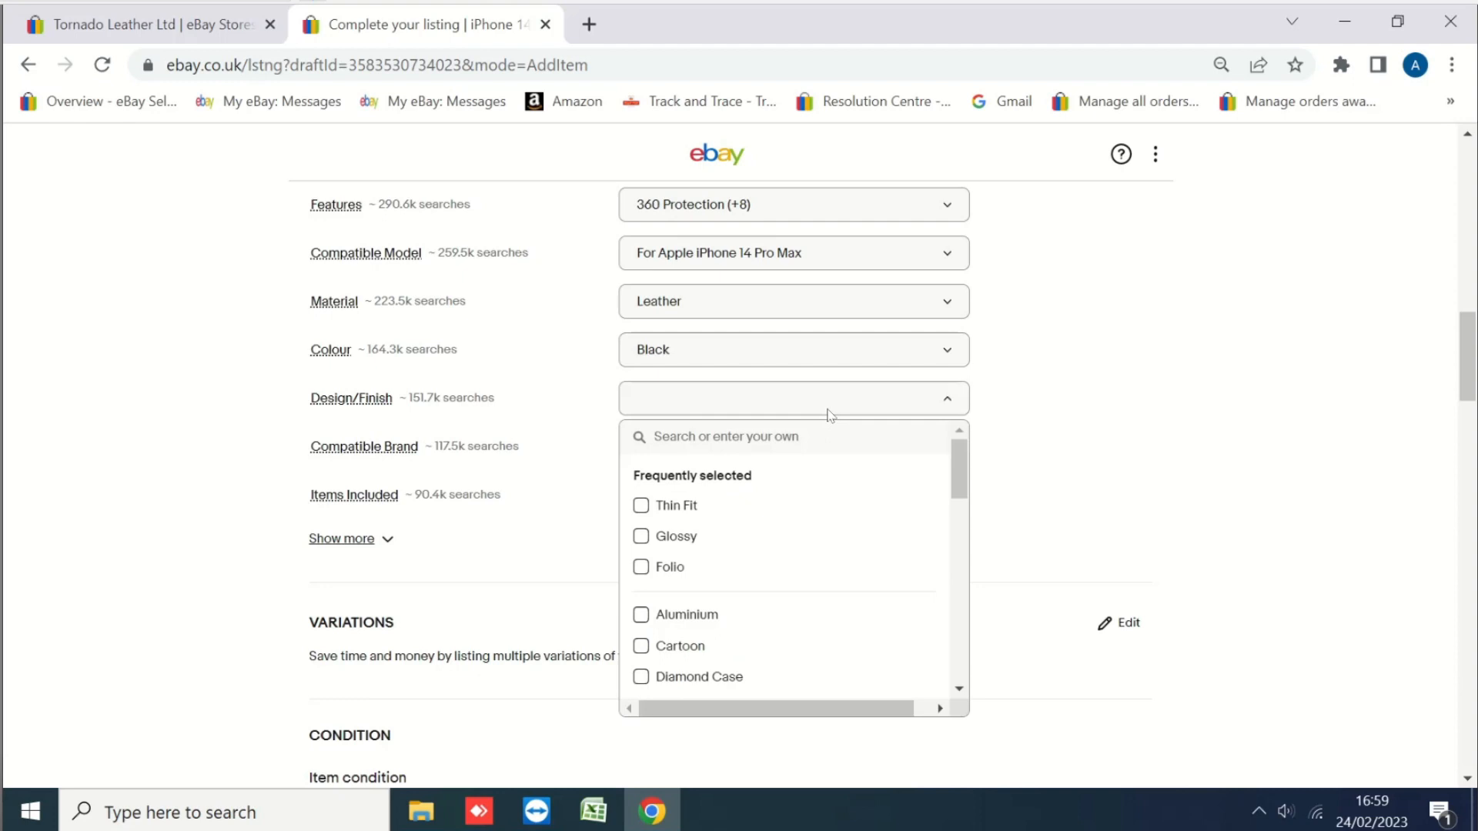
type("Plain")
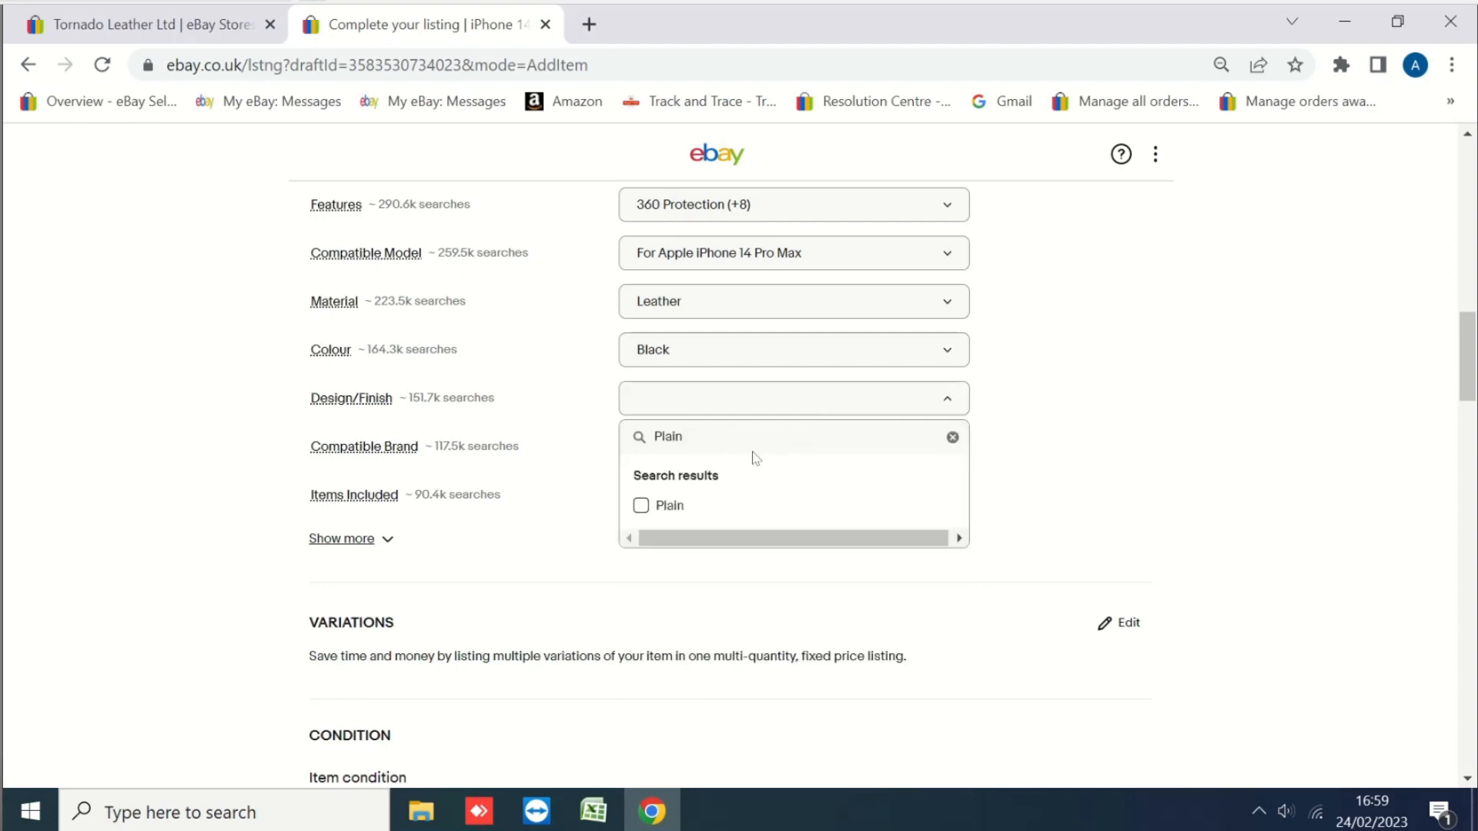
left_click(641, 506)
mouse_move(405, 459)
left_click(529, 441)
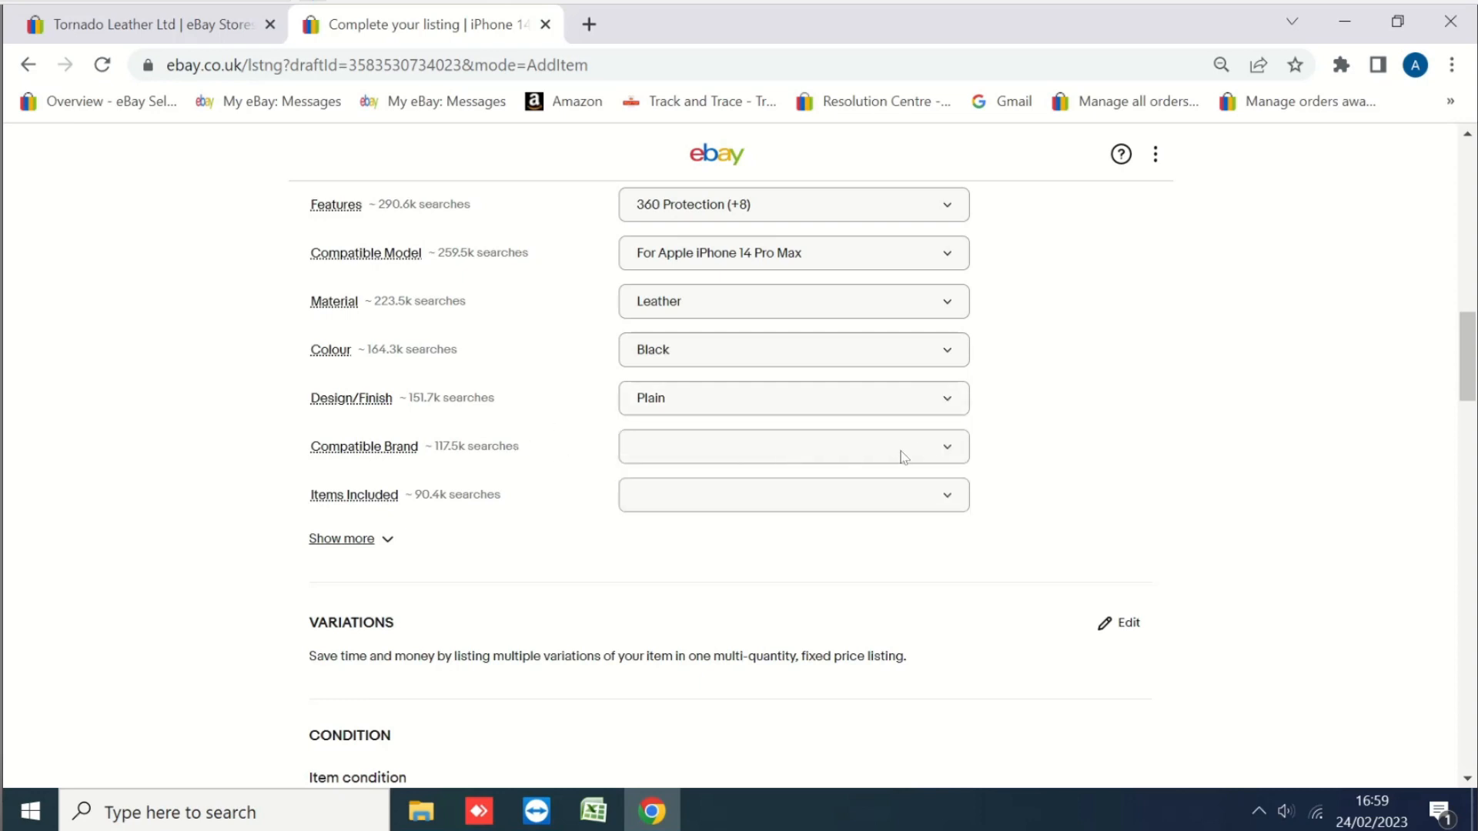
Set the Compatible Brand item specific to For Apple.
left_click(904, 457)
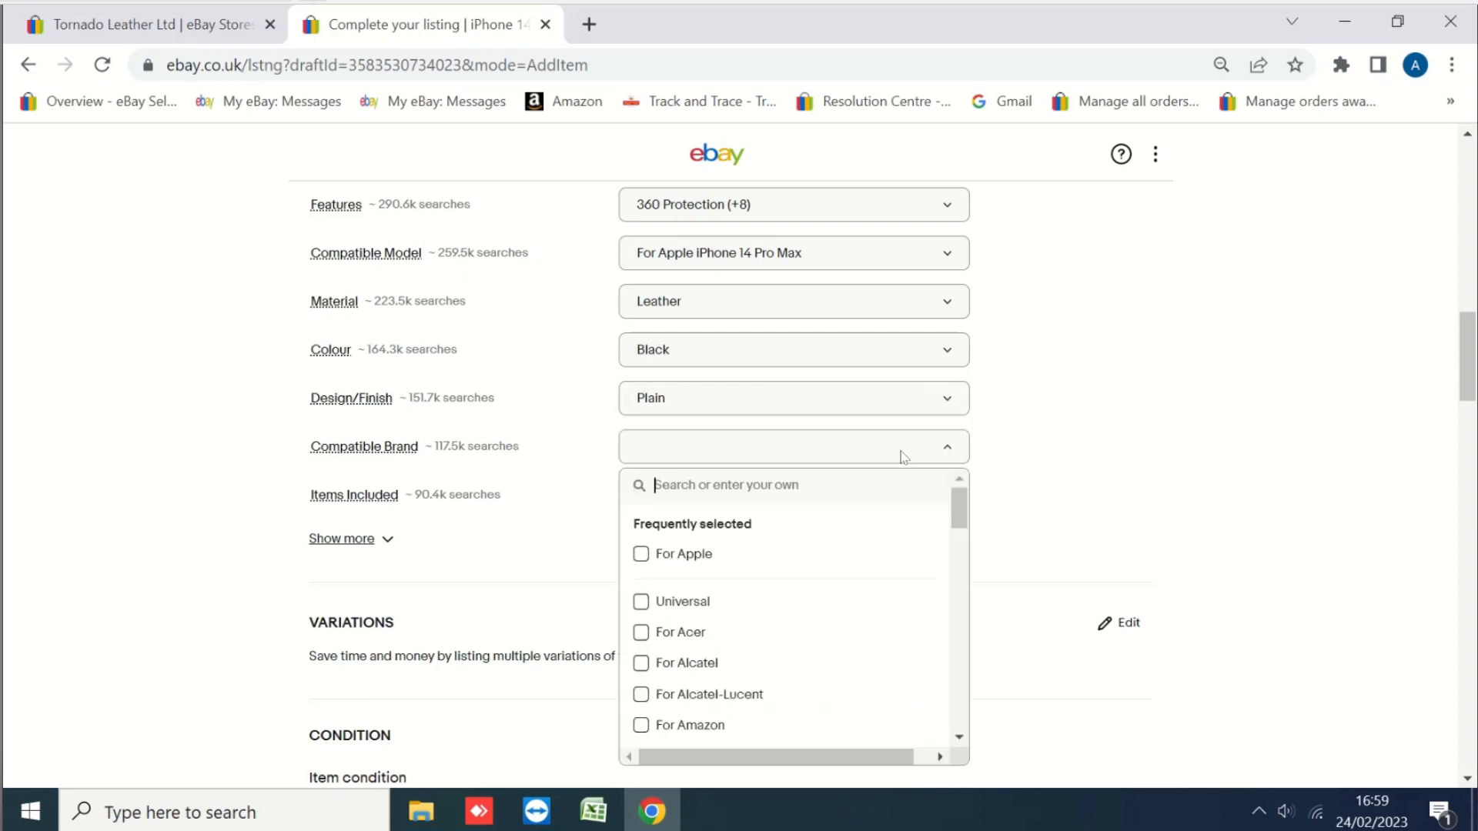
left_click(641, 554)
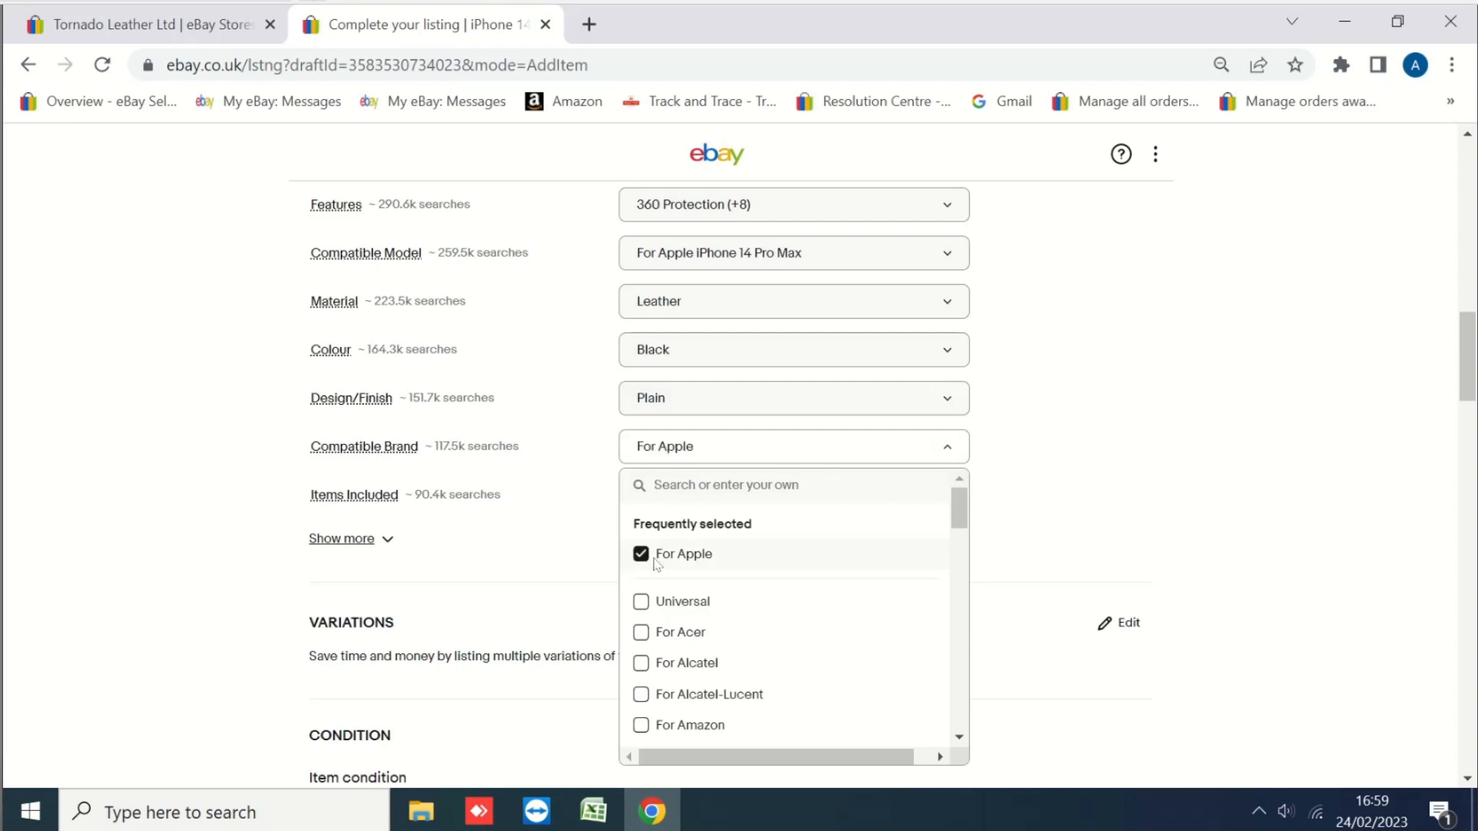
left_click(1057, 489)
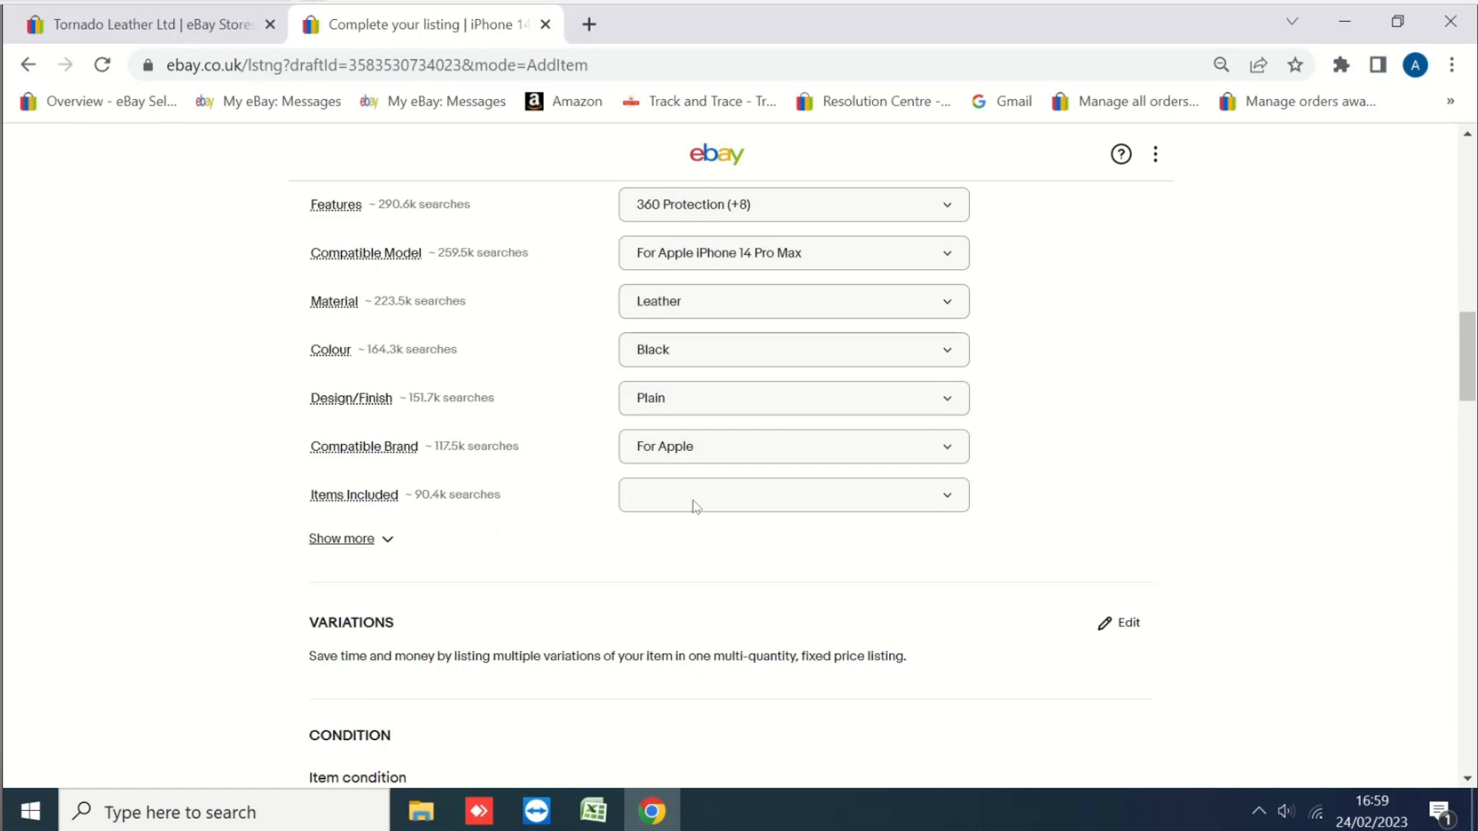
Add "Case Only" as a custom value for the Items Included item specific.
left_click(791, 501)
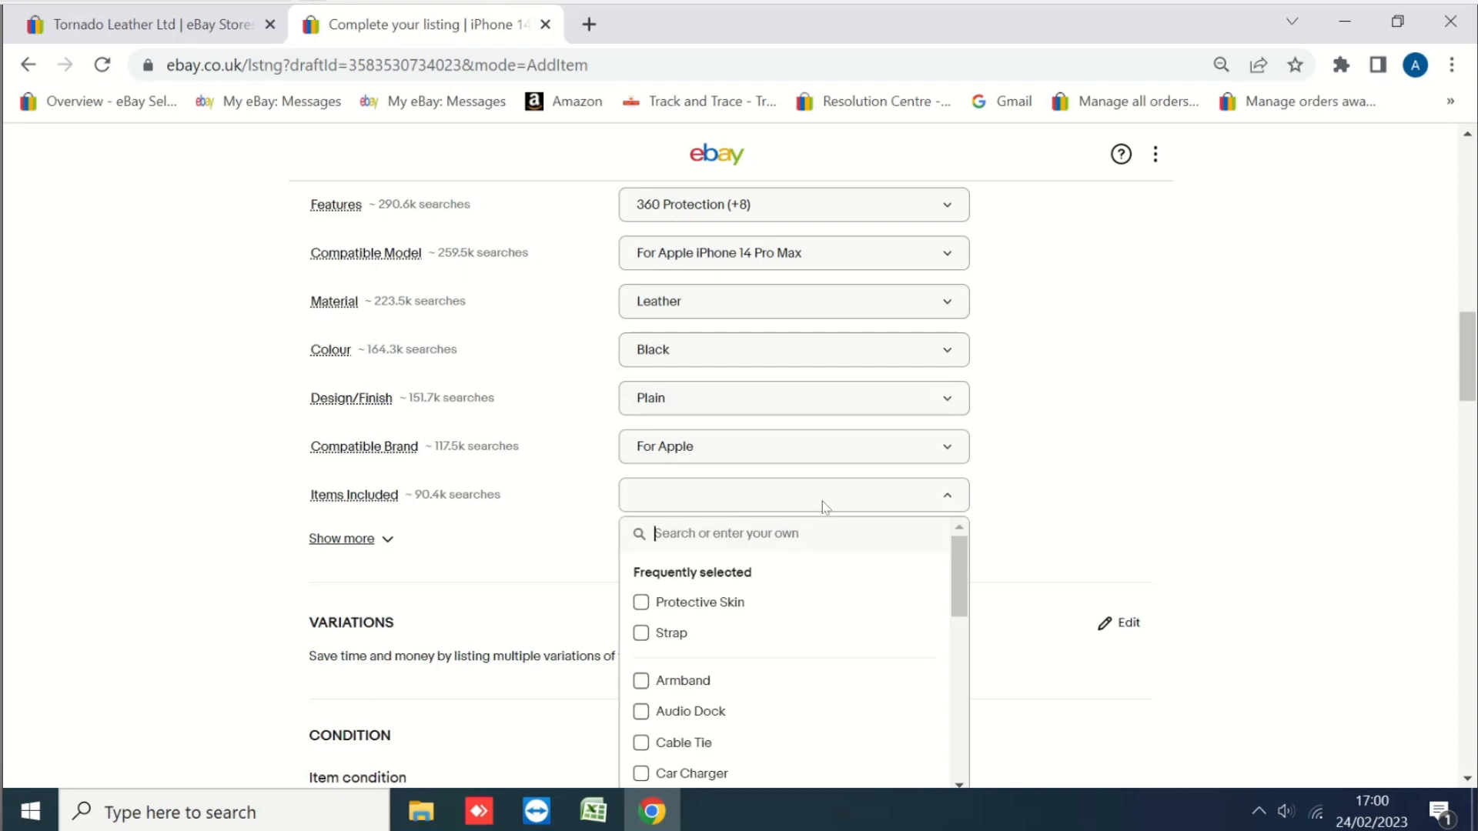
type("Cas")
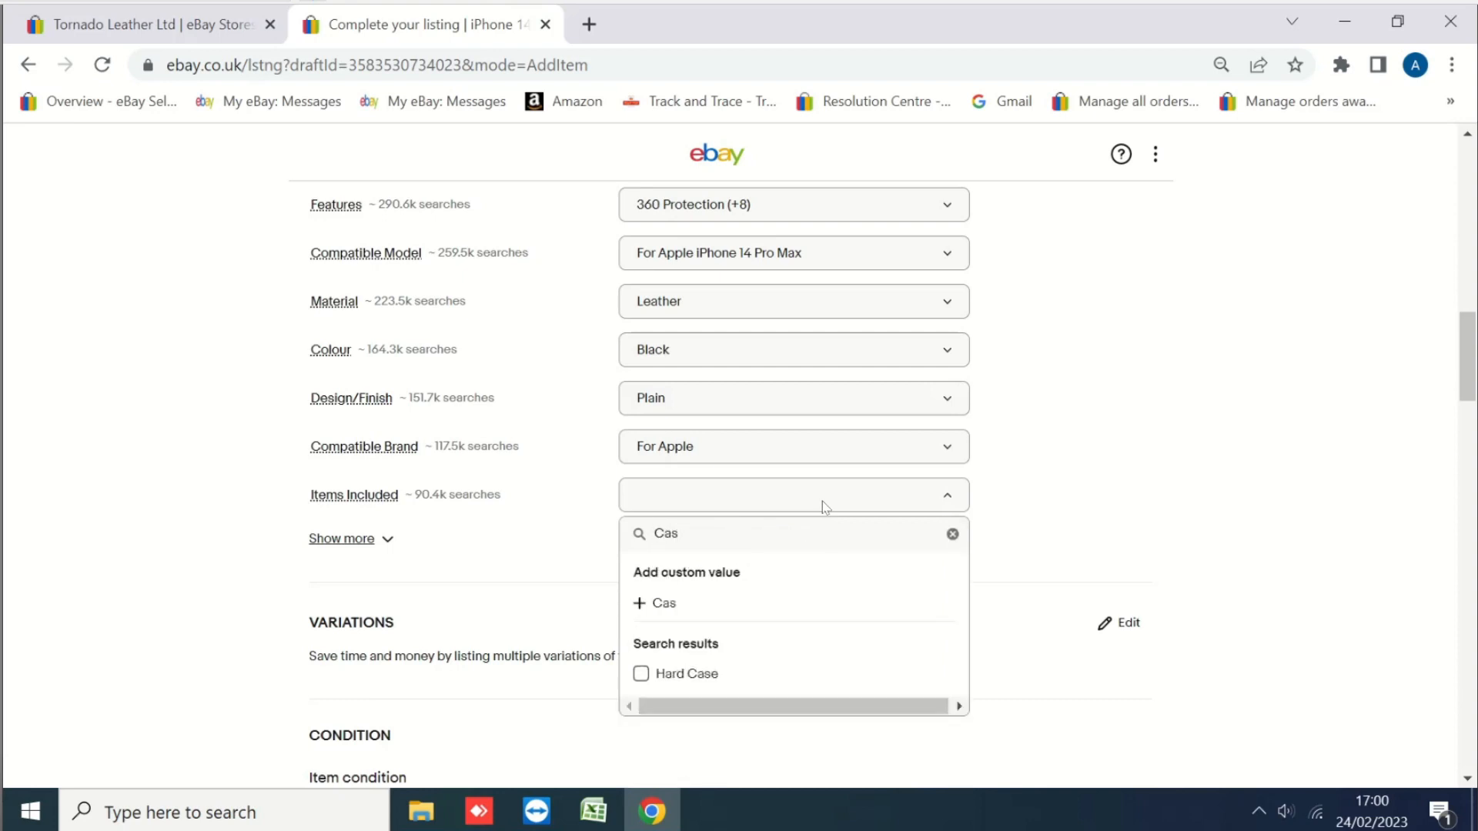
type("e")
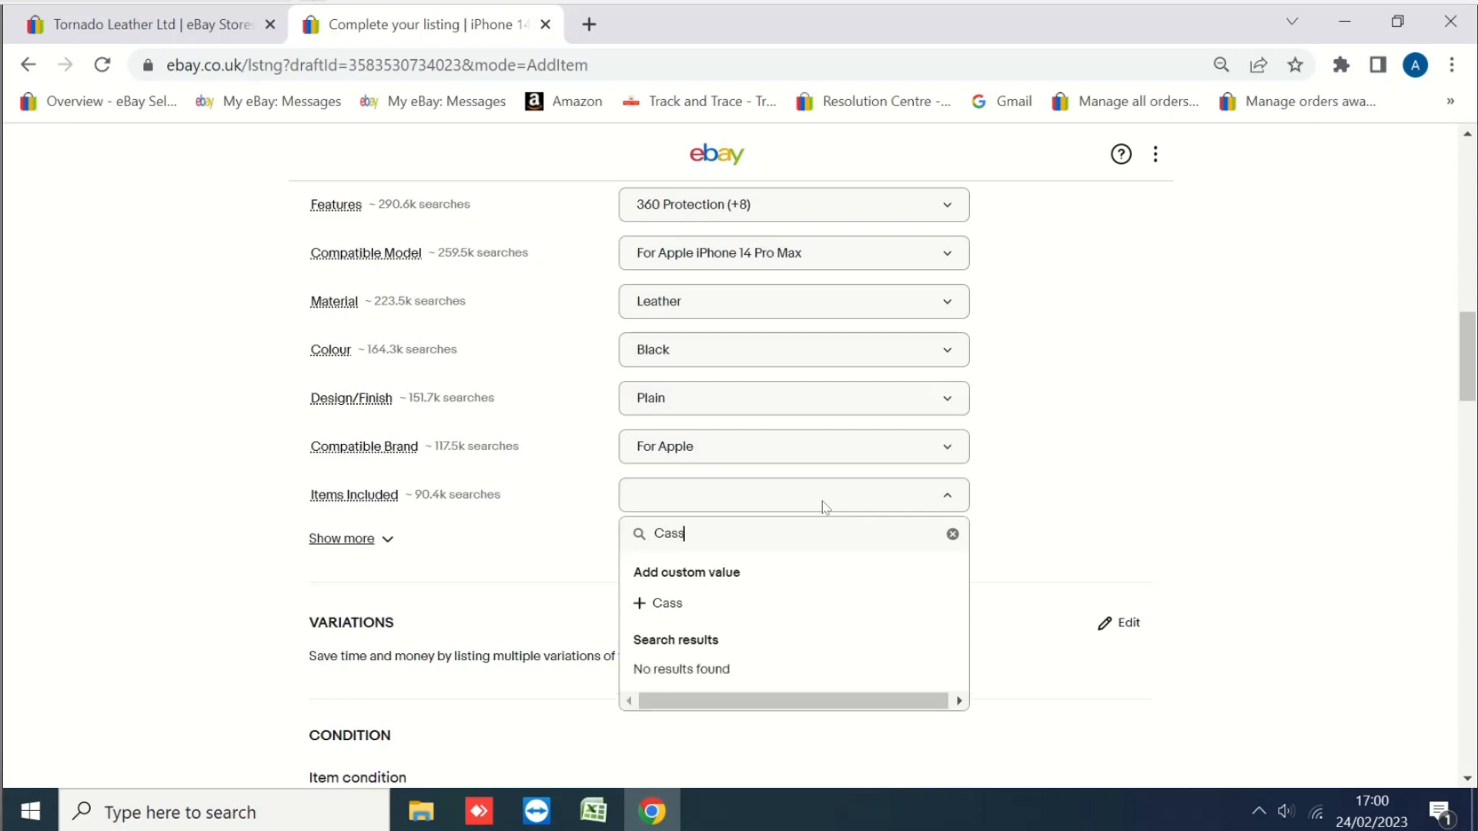
type(" Only")
left_click(640, 603)
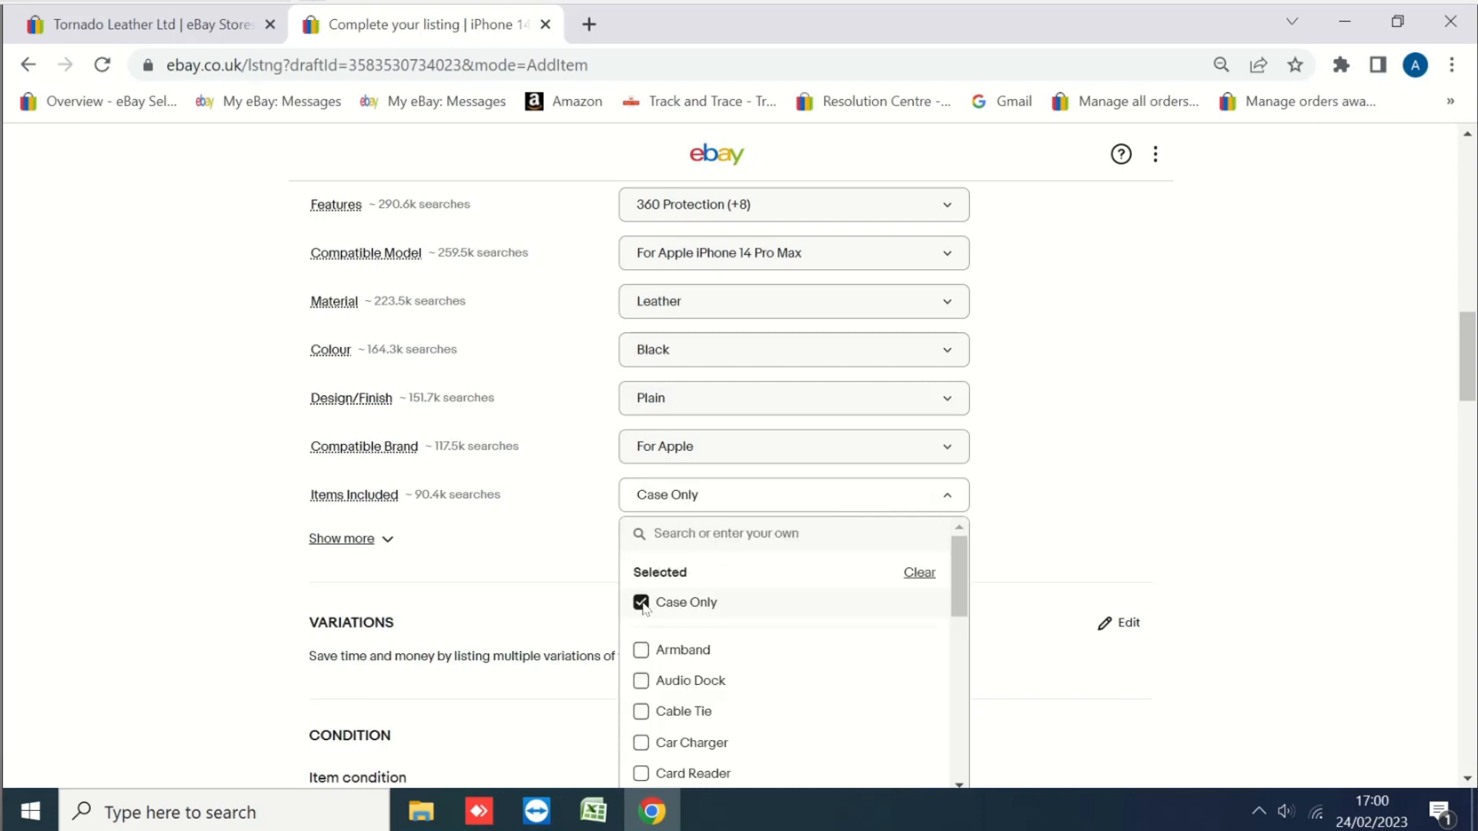
left_click(1036, 544)
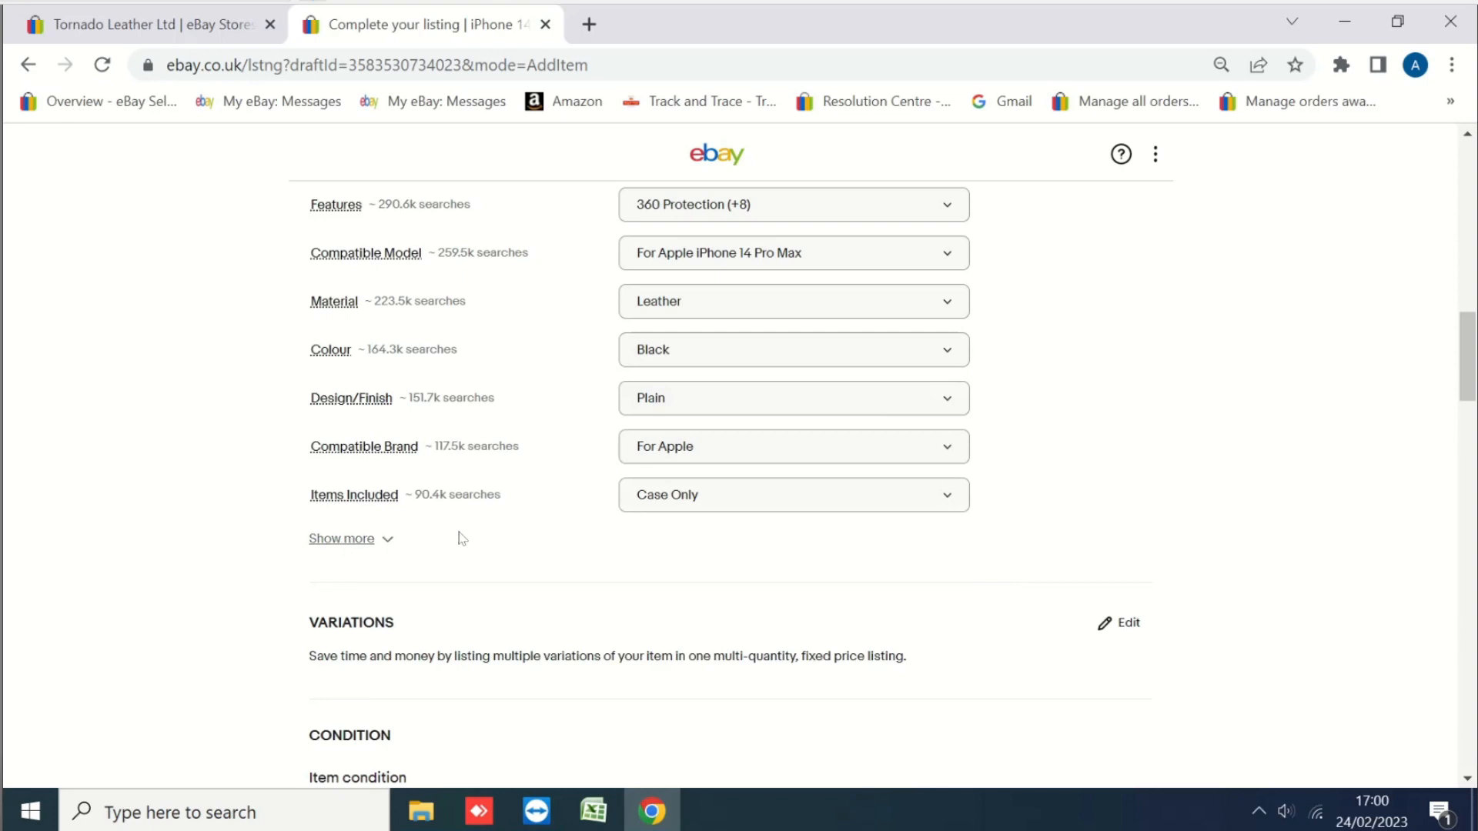
Show the additional item specifics, then set MPN to the custom value "Does Not Apply" and Wireless Charging Standard to Magnetic.
left_click(399, 542)
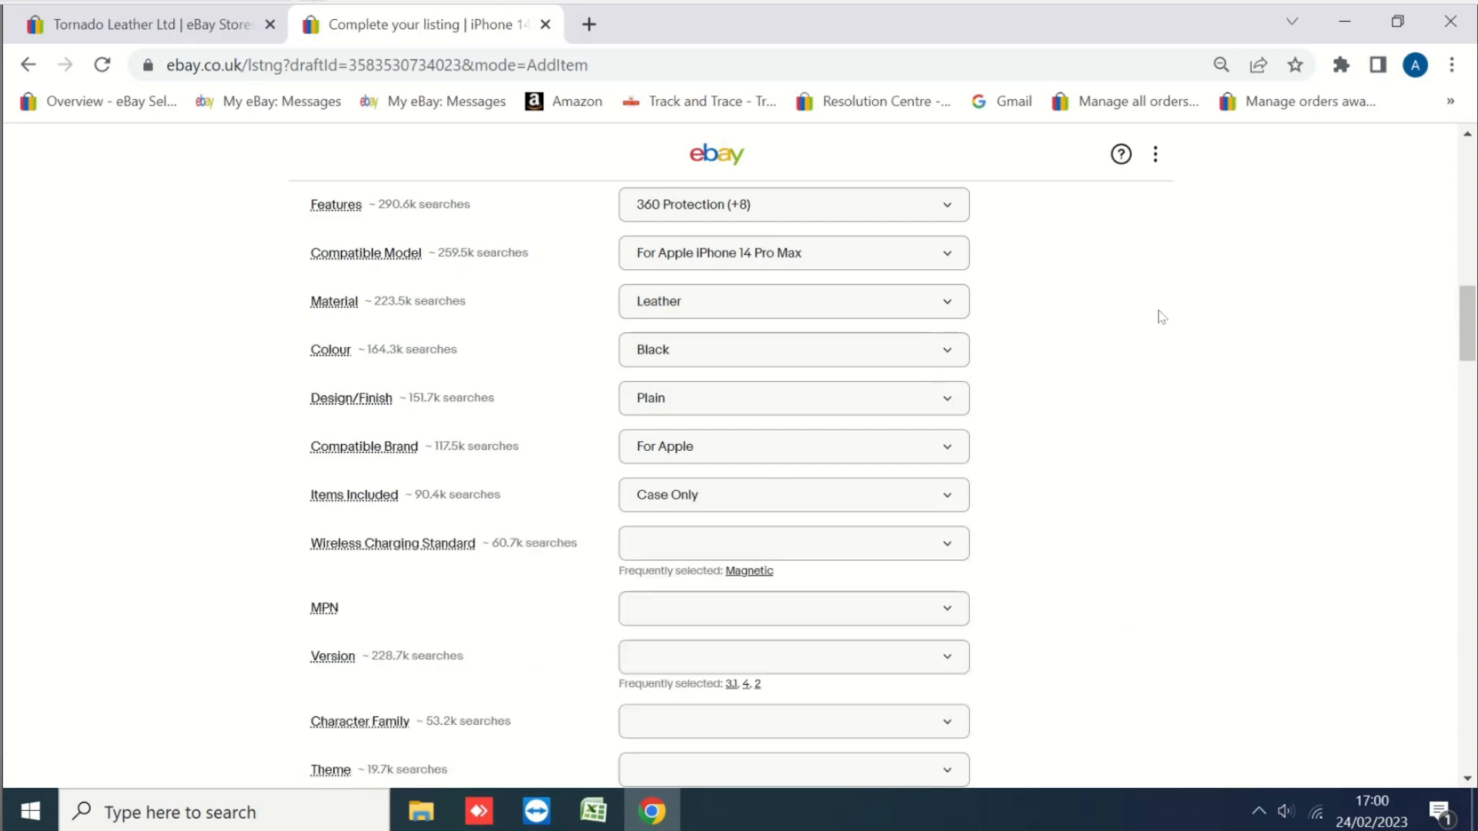
scroll(1145, 329, "down", 1)
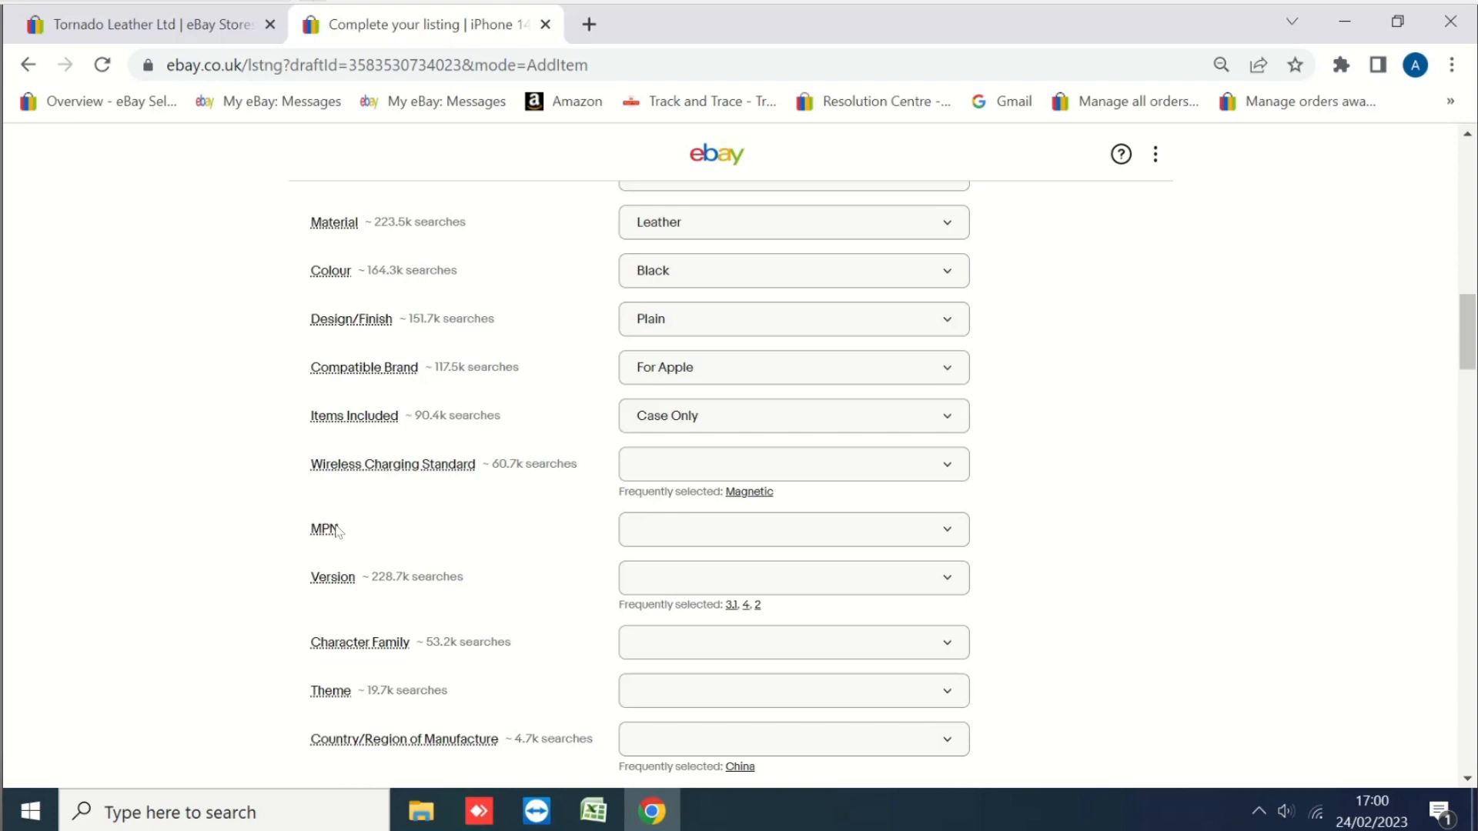
scroll(338, 531, "down", 1)
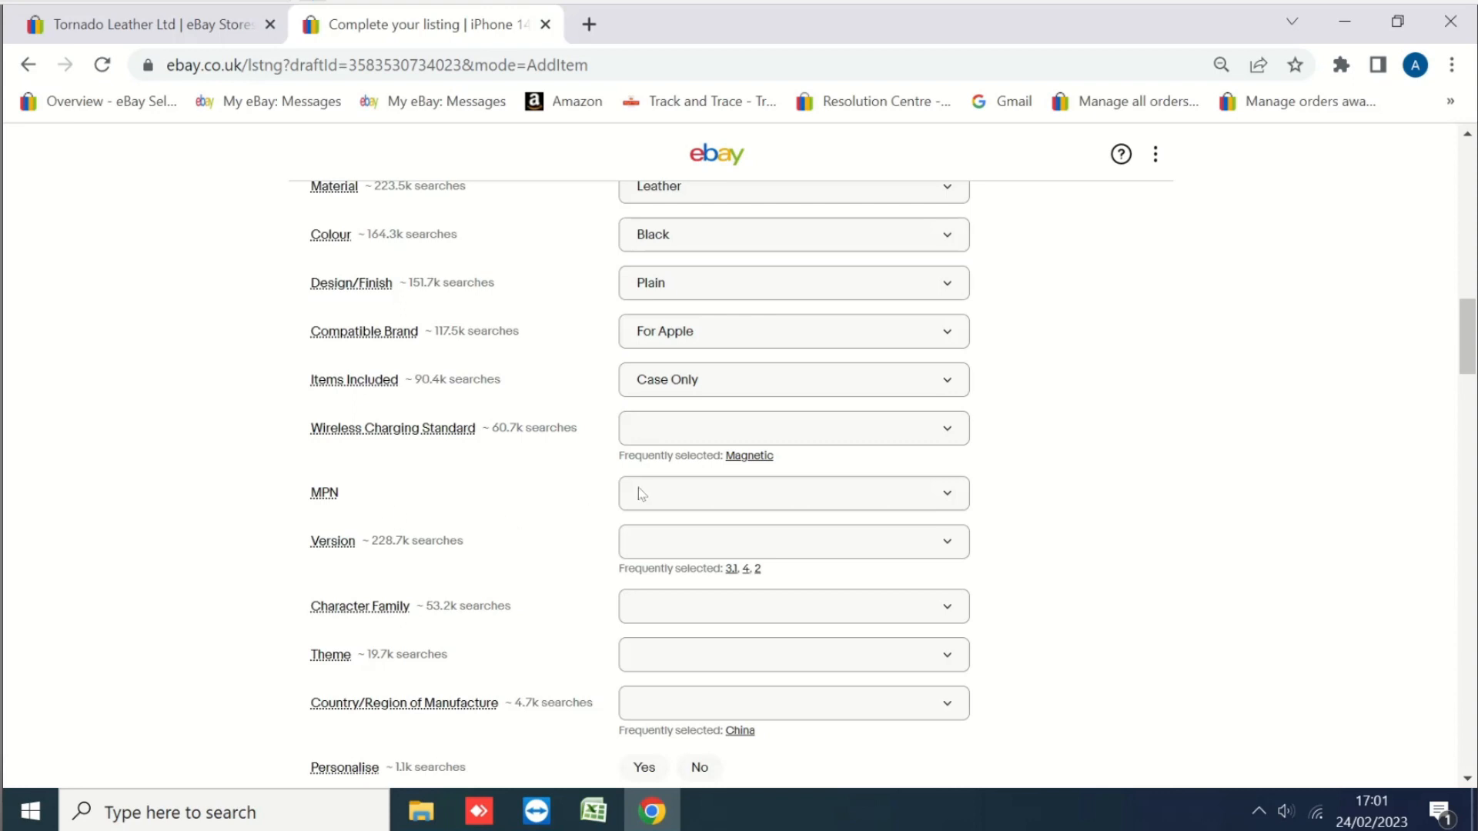
left_click(665, 500)
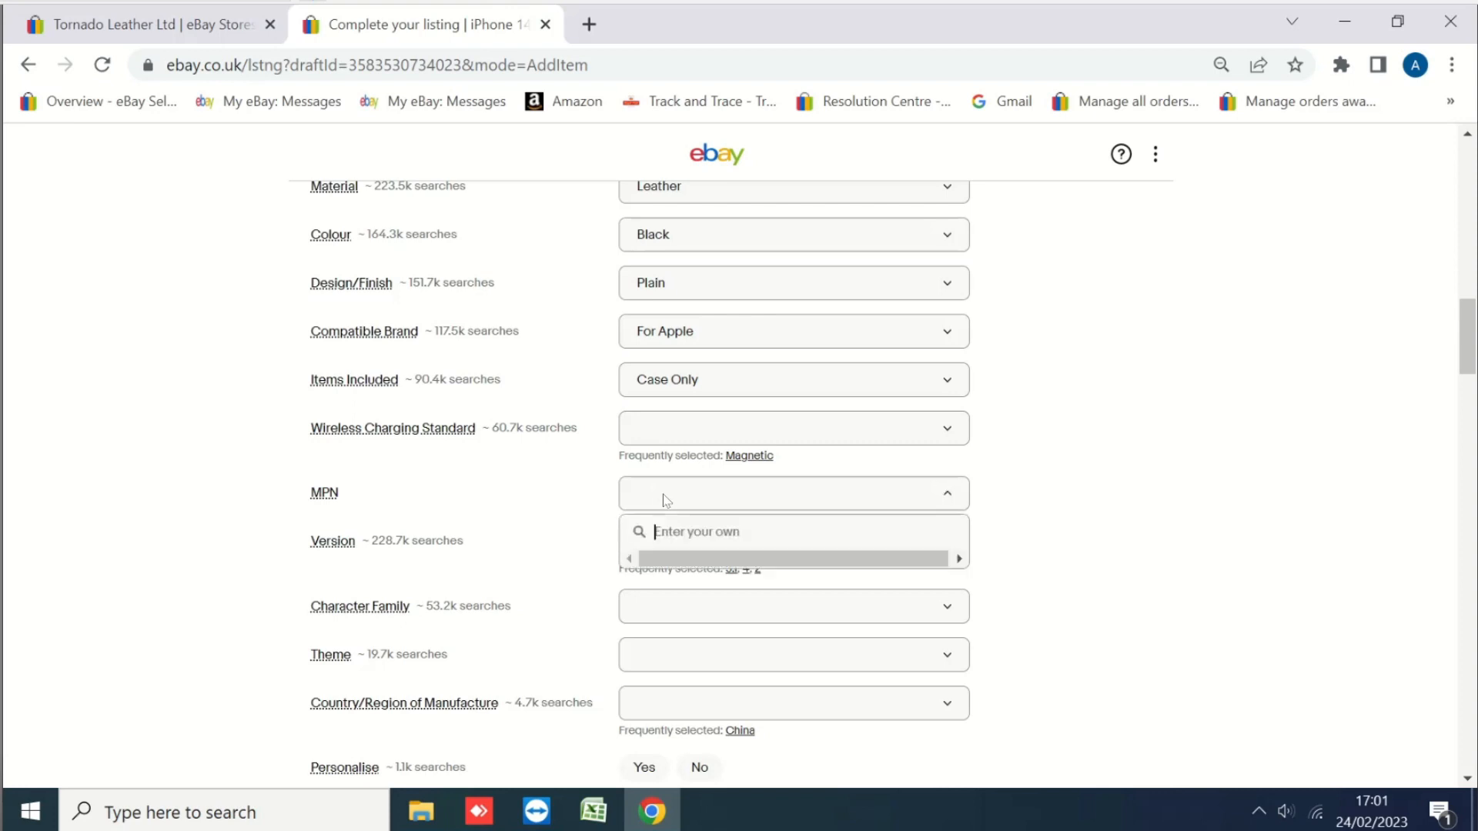
type("Doe")
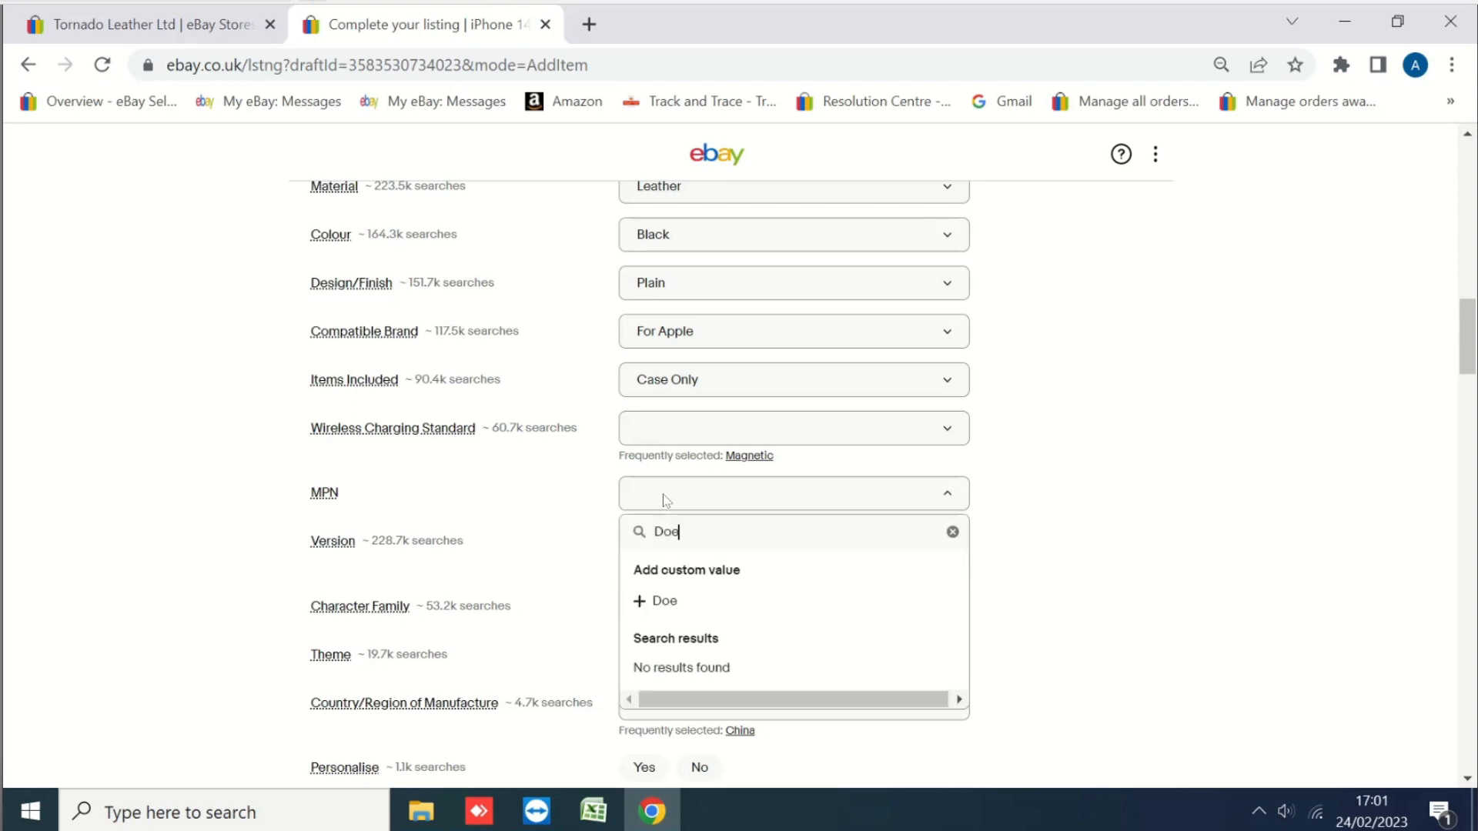
type("s Not Apply")
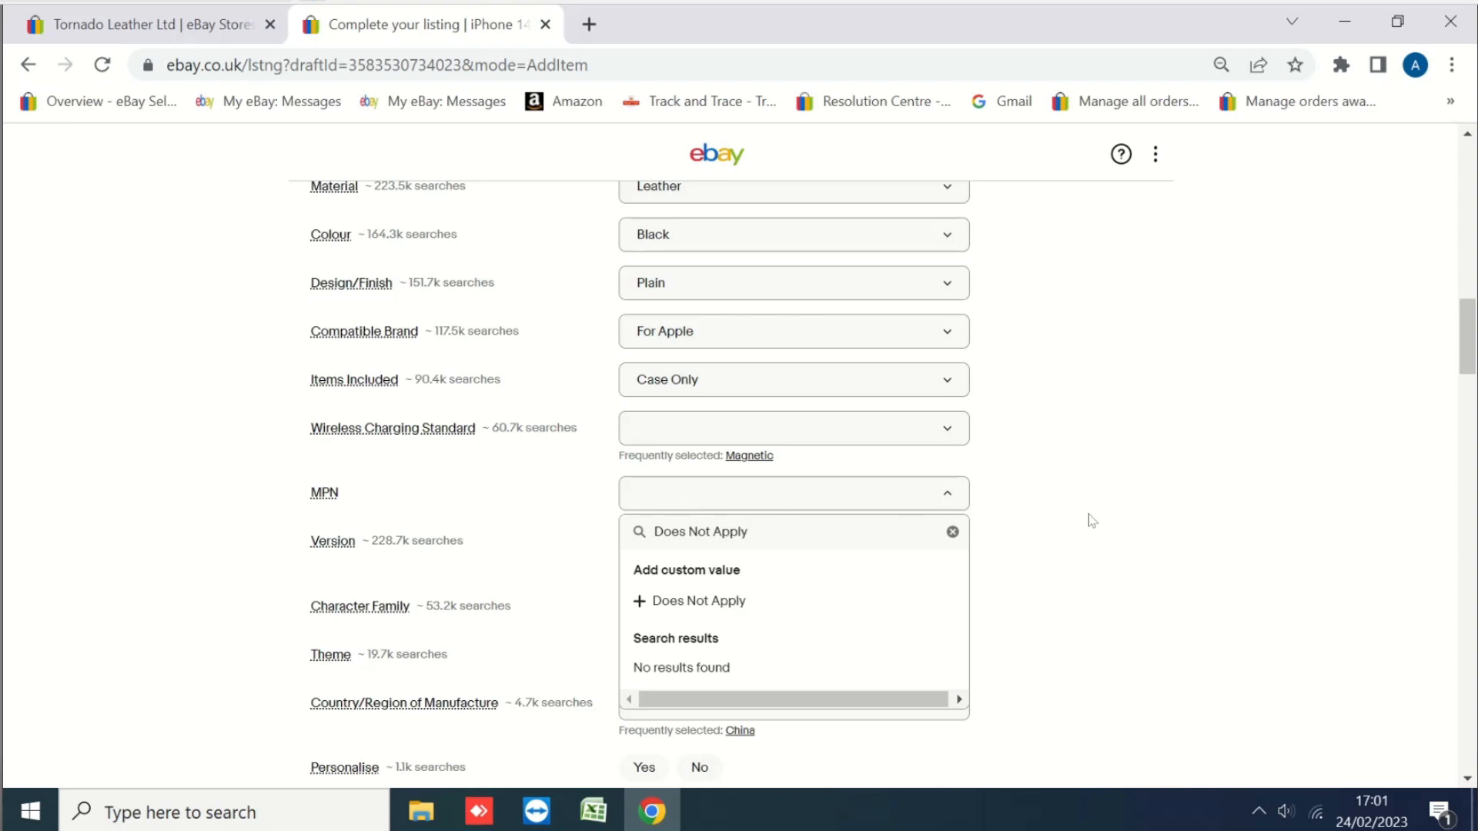
left_click(643, 601)
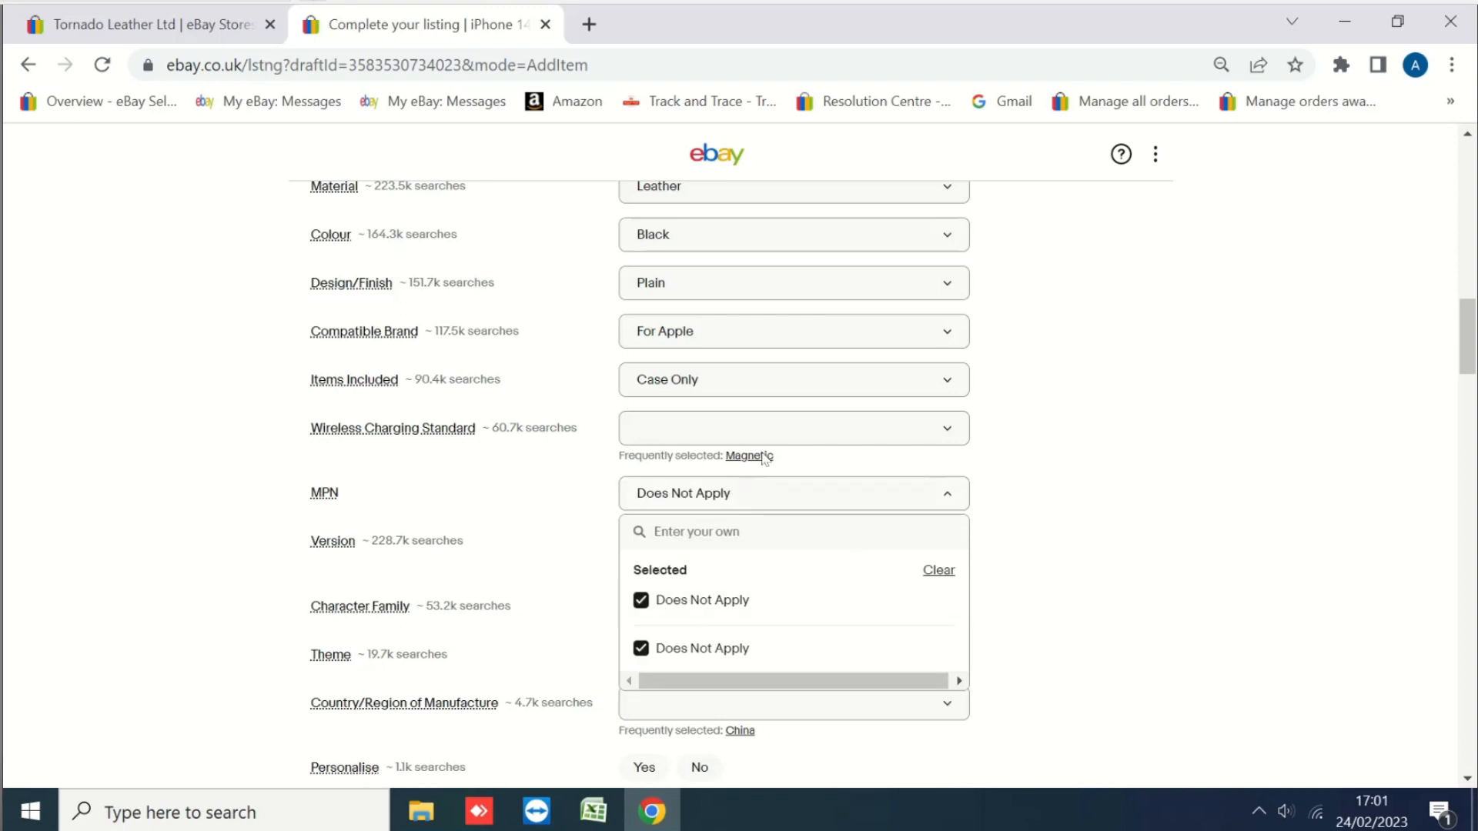
left_click(760, 460)
left_click(761, 461)
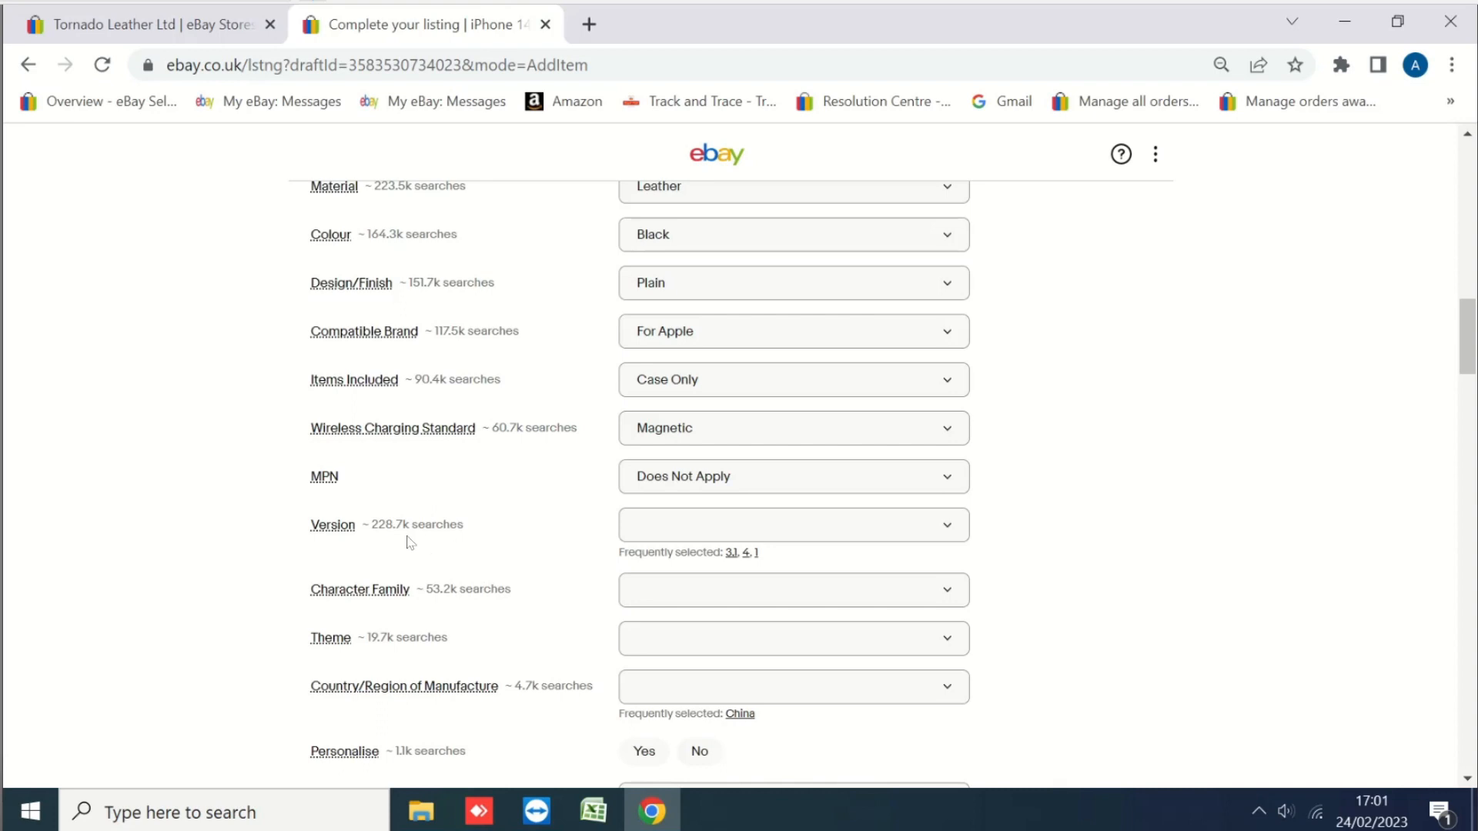
Add "Black" as a custom value for the Character Family item specific.
scroll(492, 524, "down", 2)
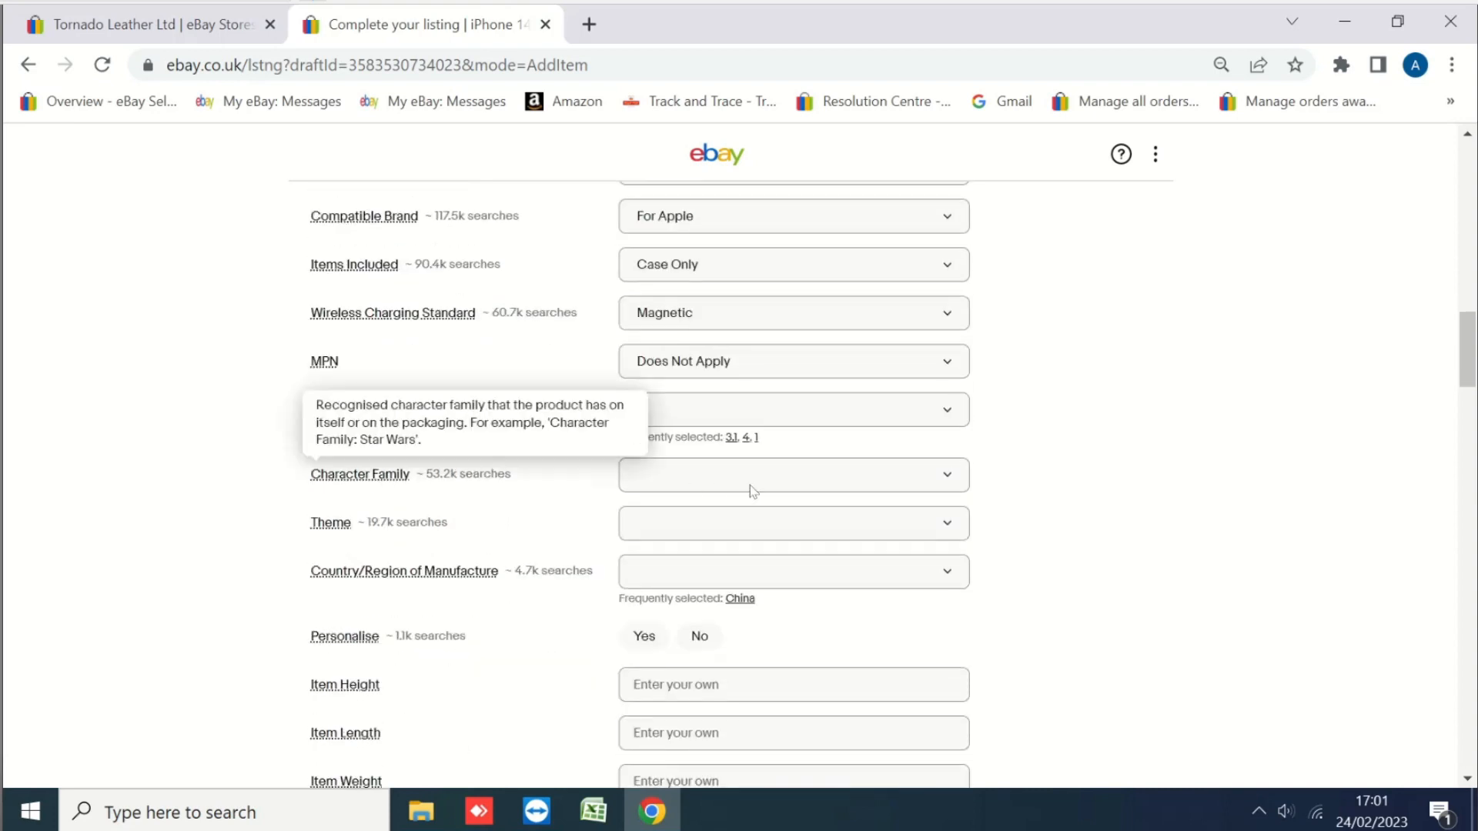
left_click(752, 491)
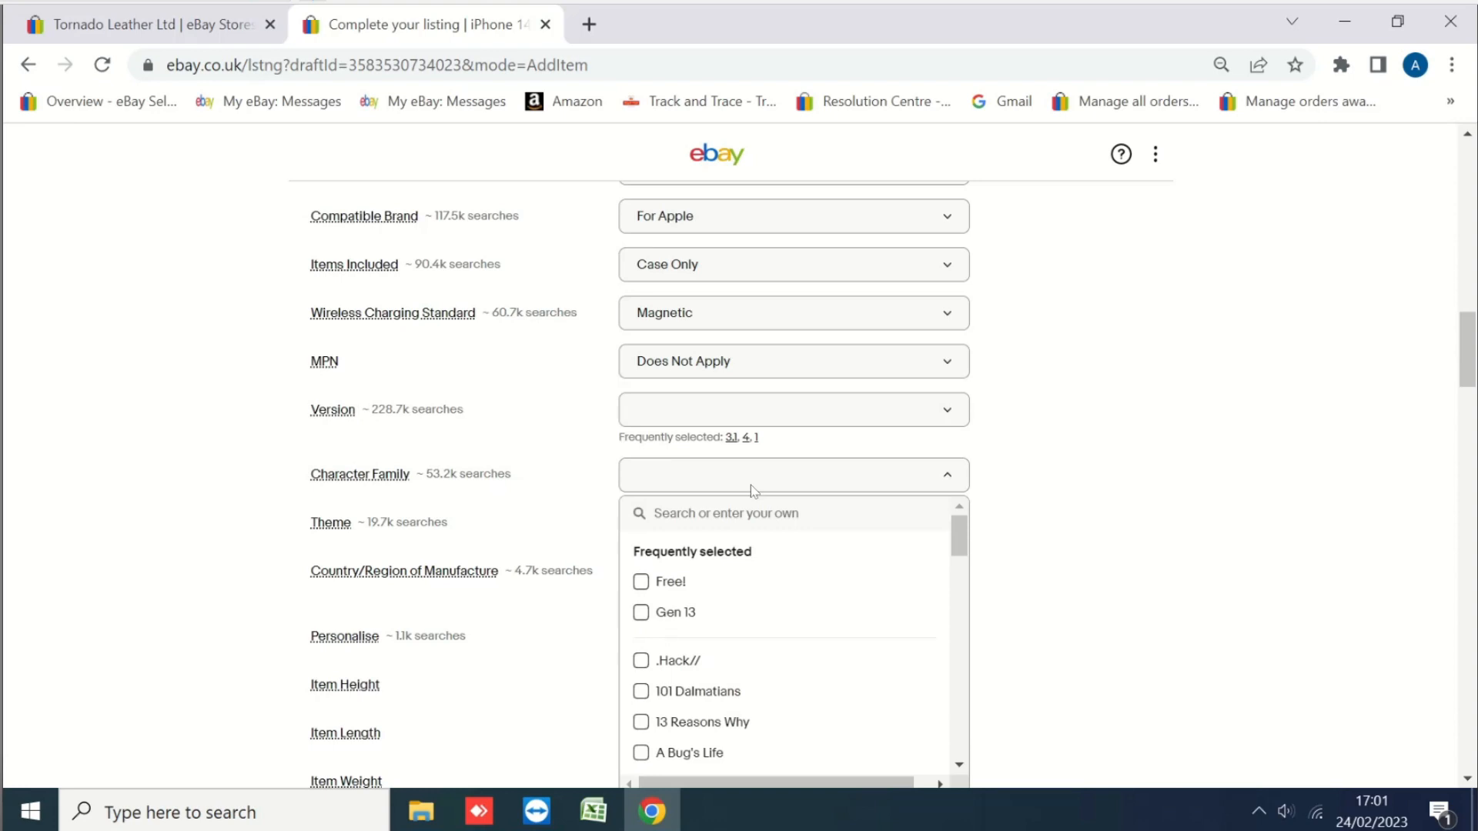
type("Blackj")
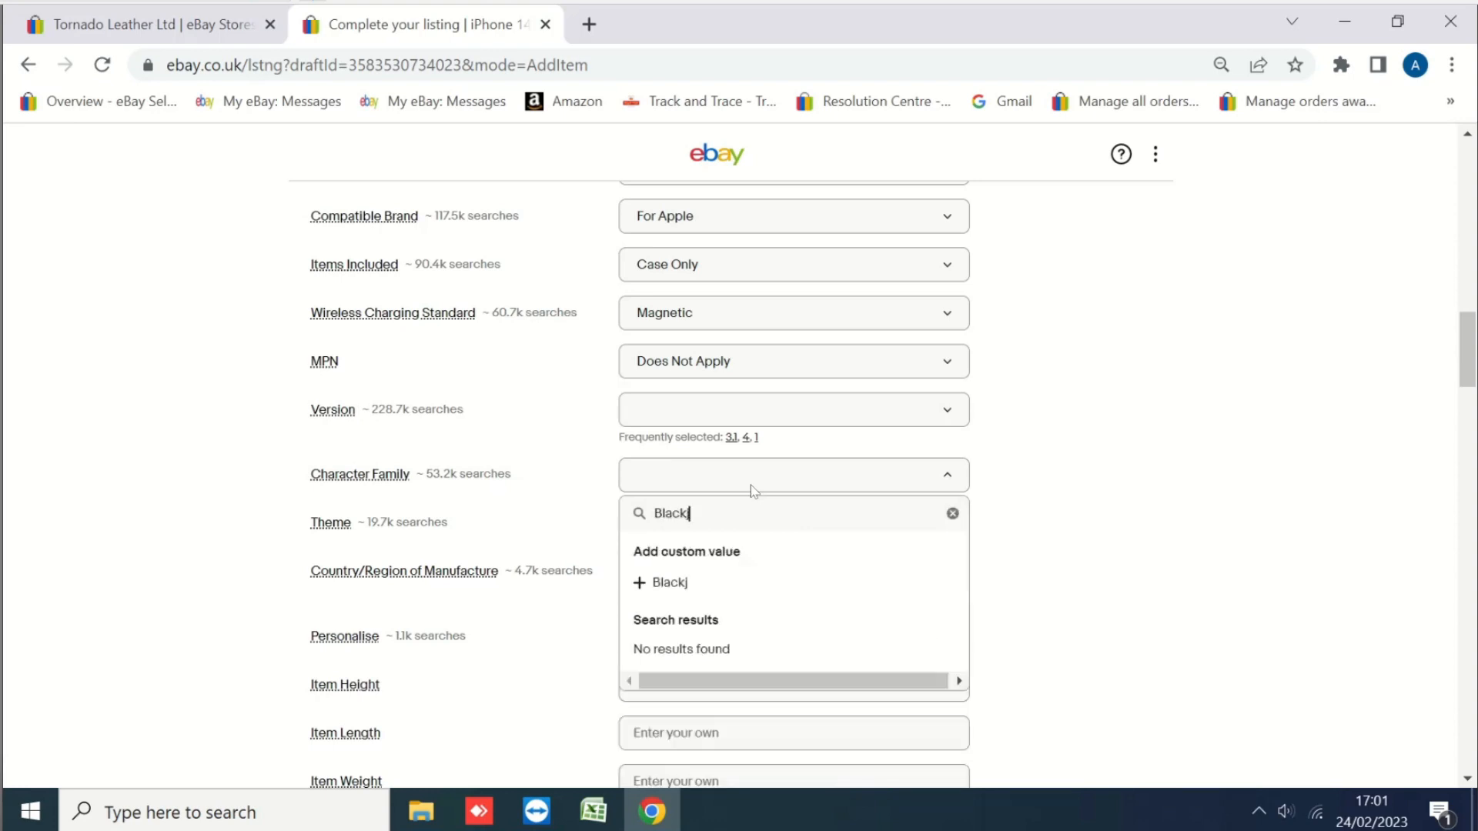
key("BackSpace")
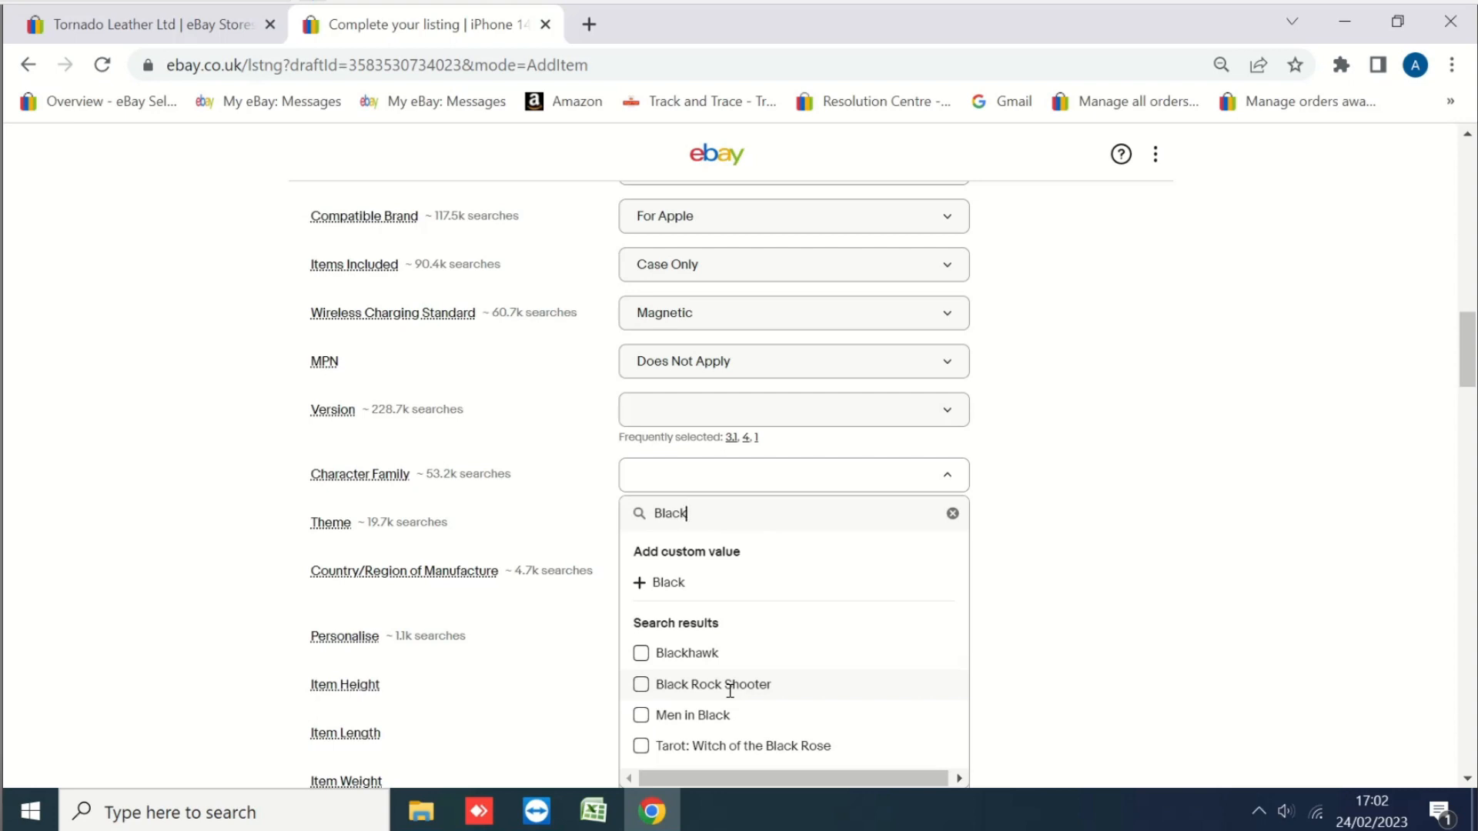
left_click(650, 584)
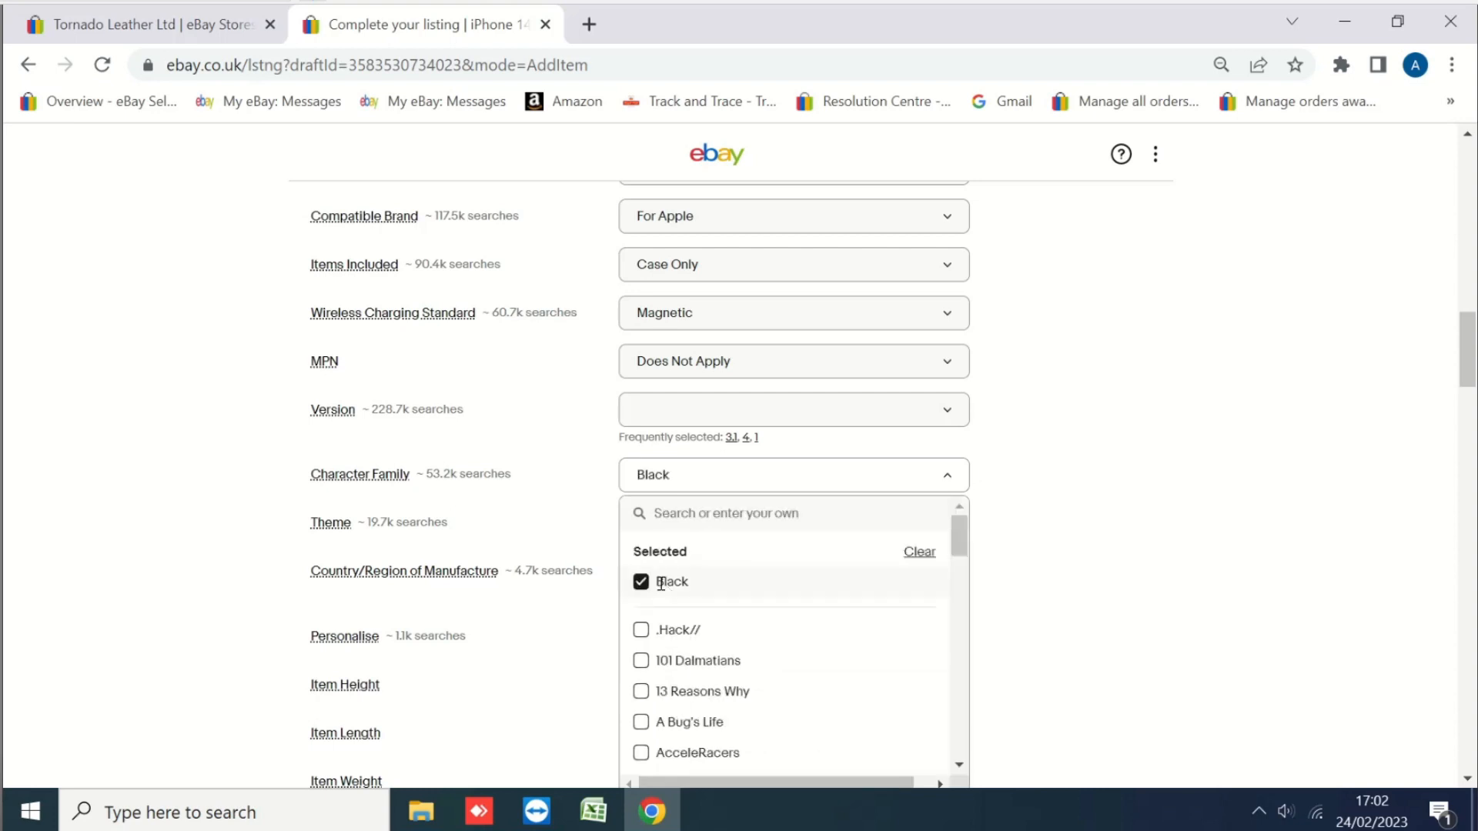
left_click(1037, 548)
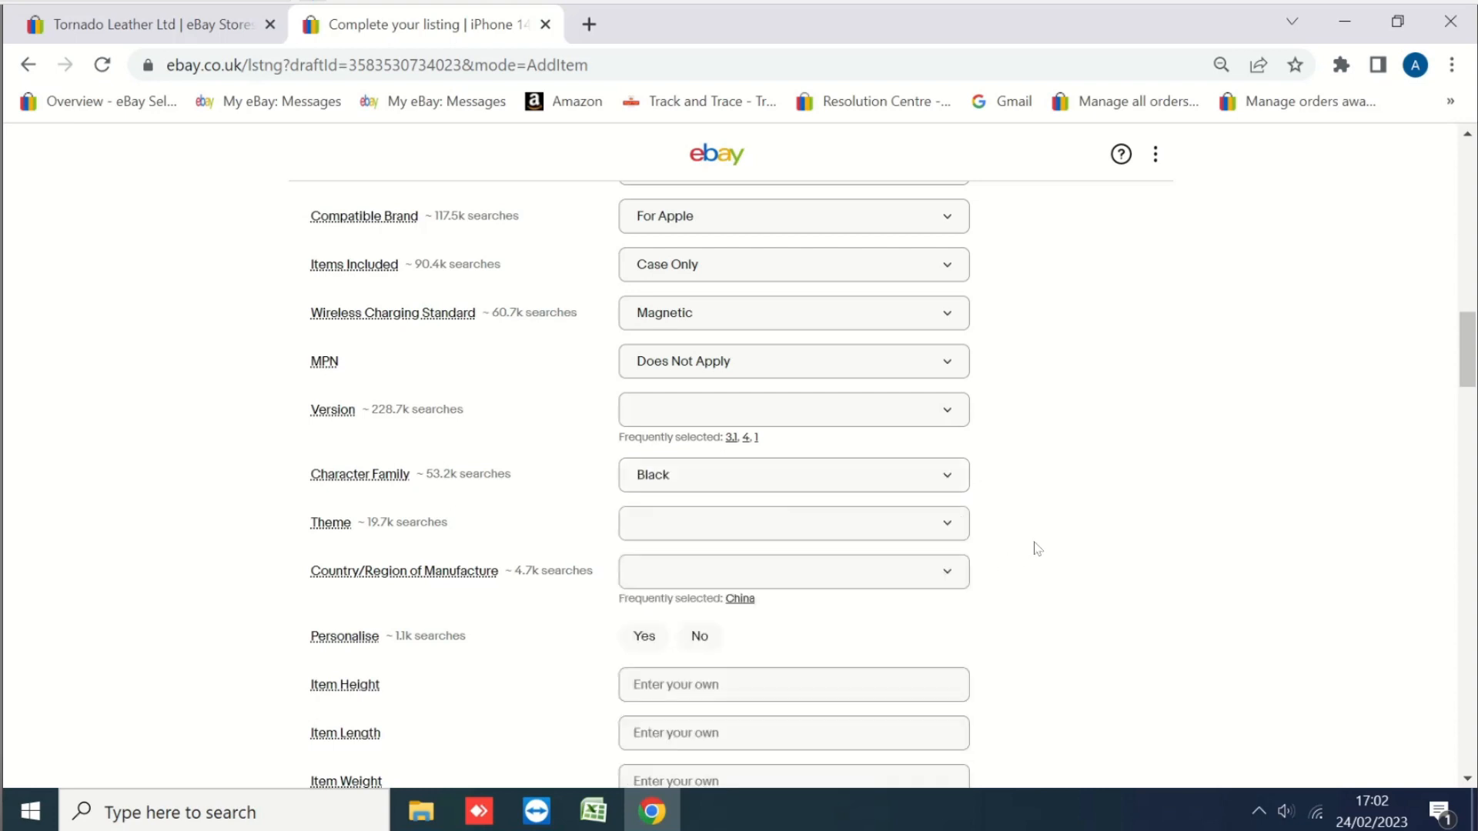
Check the Theme options without selecting any, and set Country/Region of Manufacture to China.
scroll(1035, 550, "down", 2)
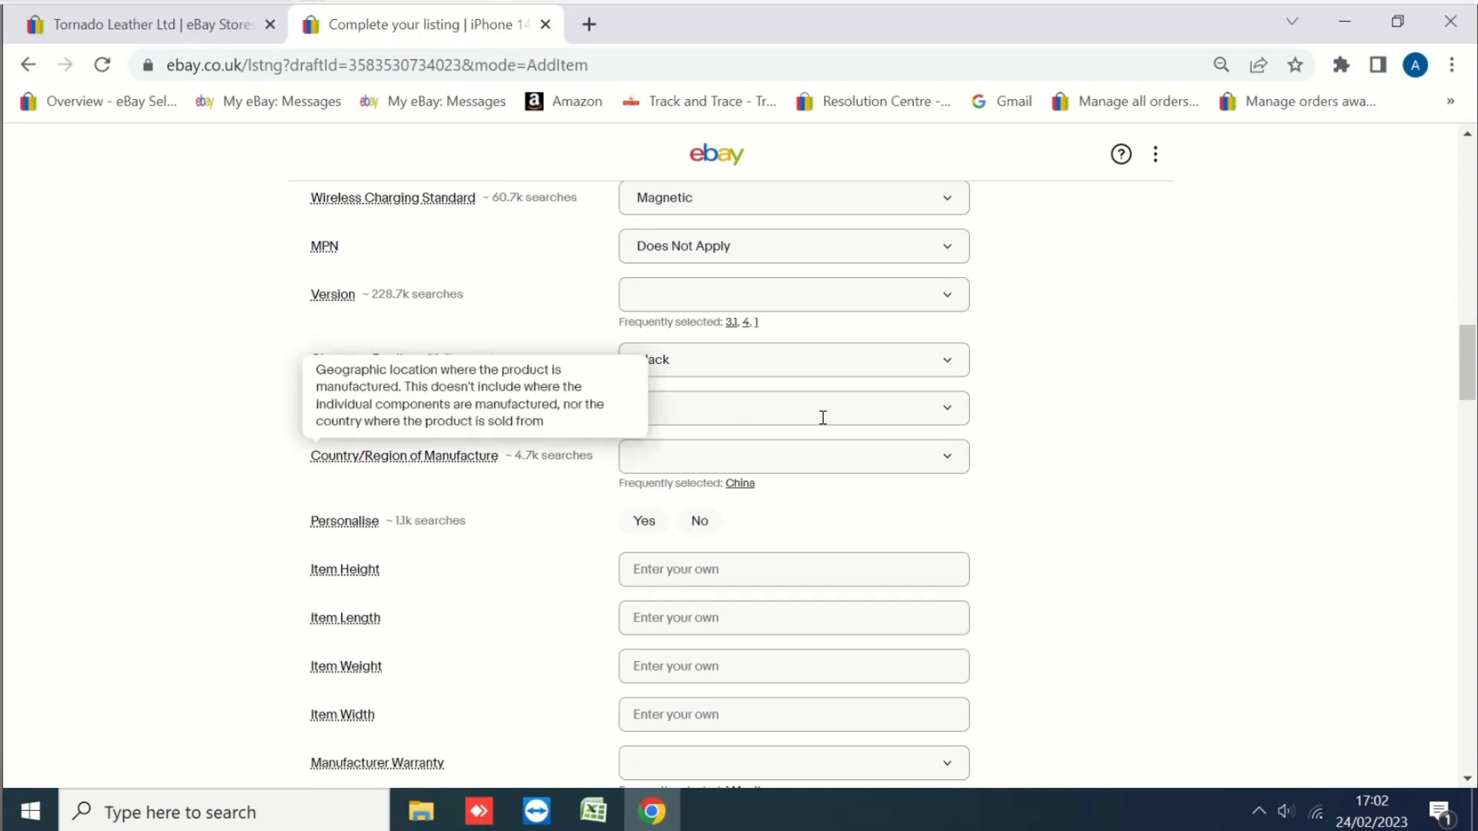
left_click(946, 413)
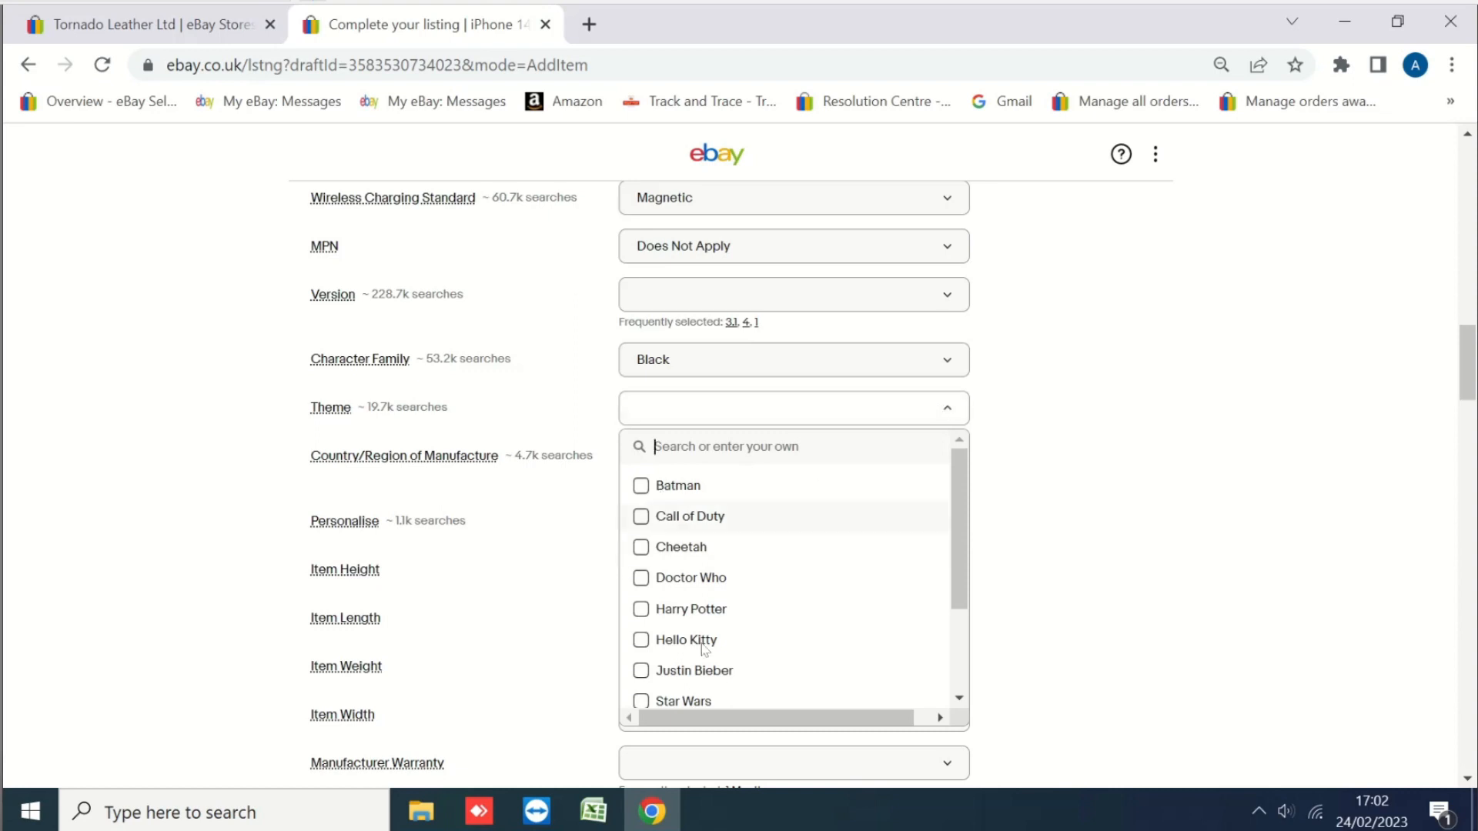
scroll(742, 480, "down", 2)
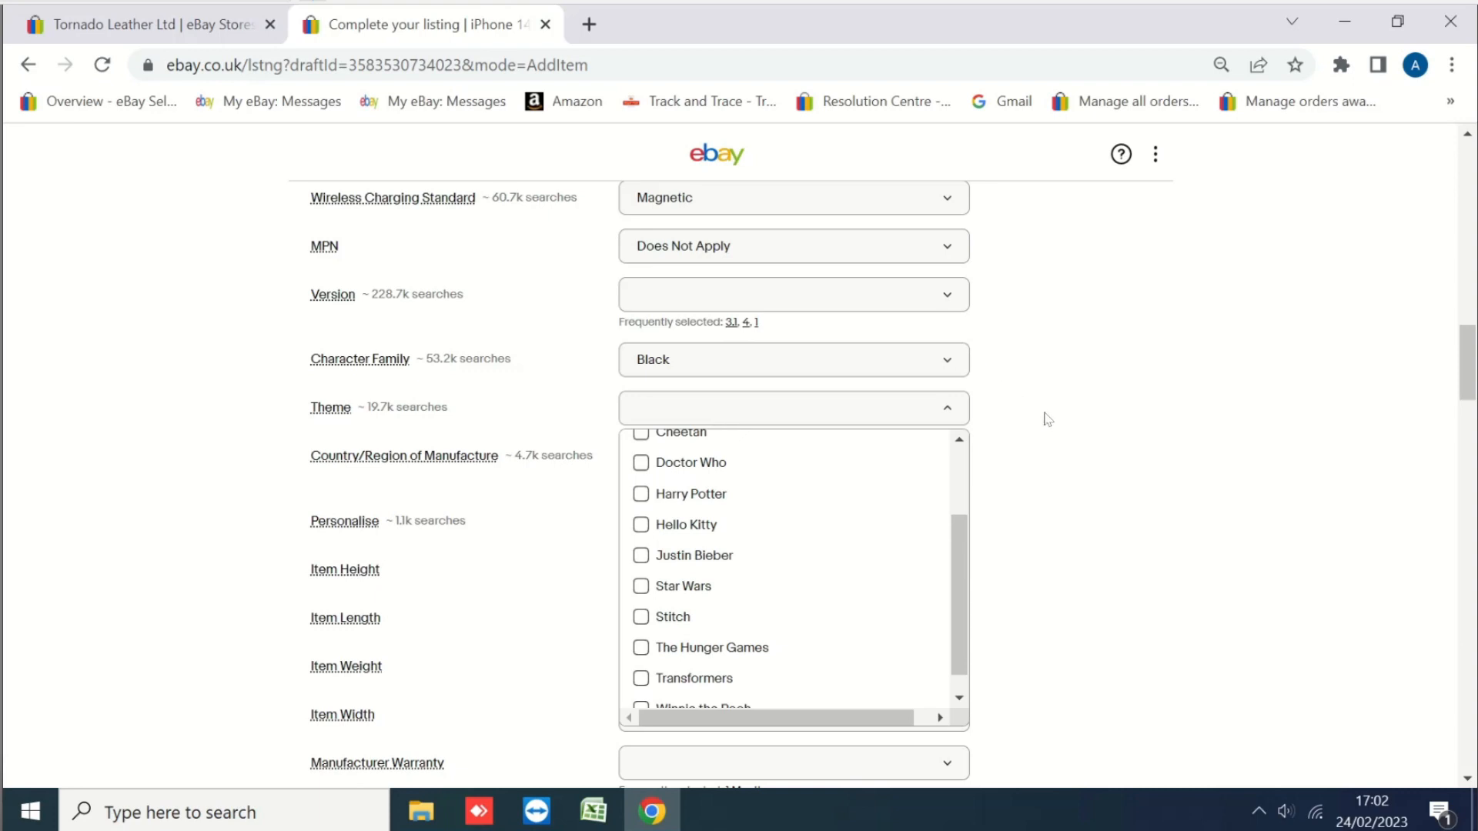
left_click(491, 493)
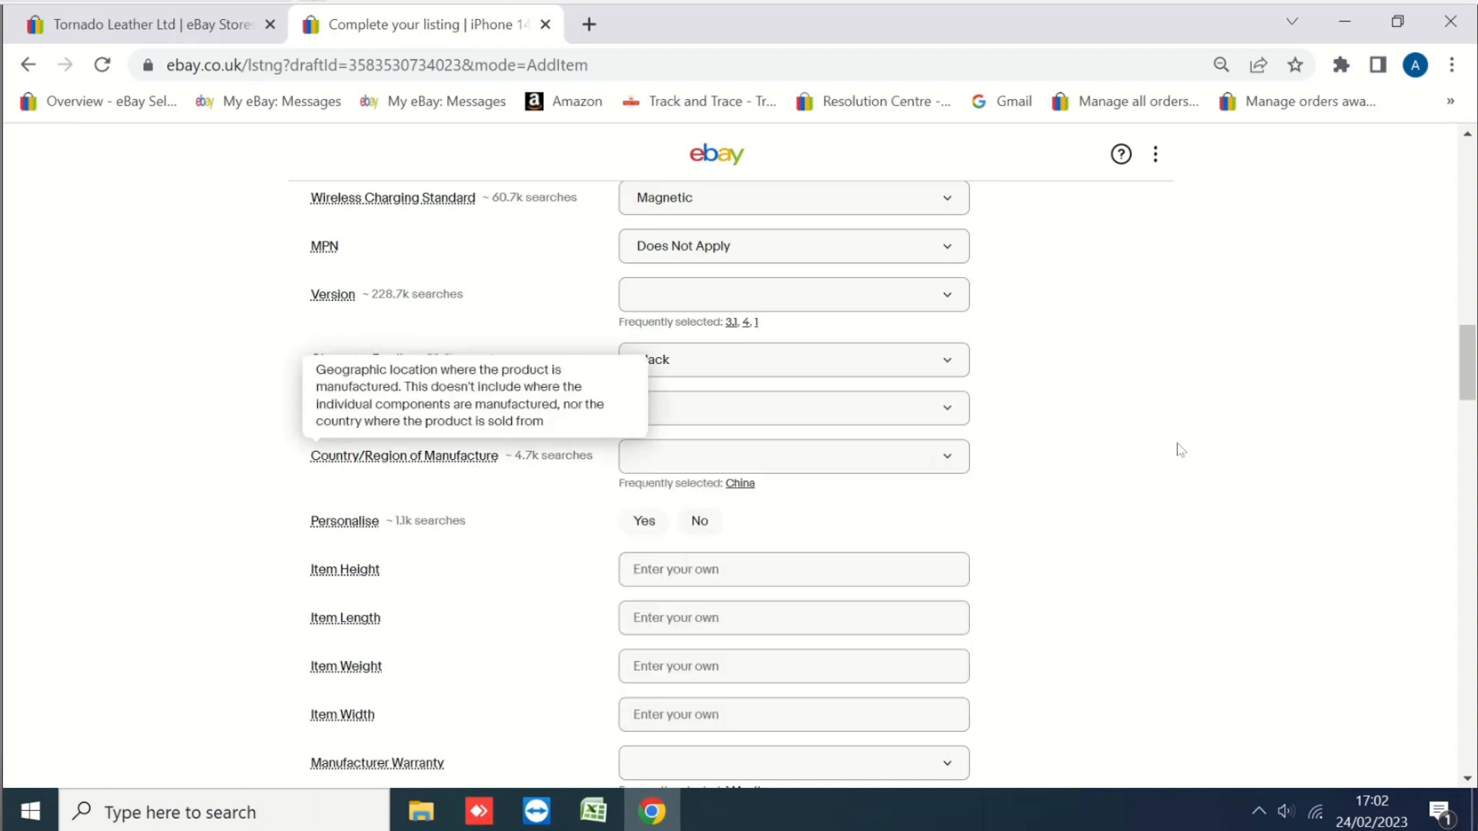
left_click(742, 485)
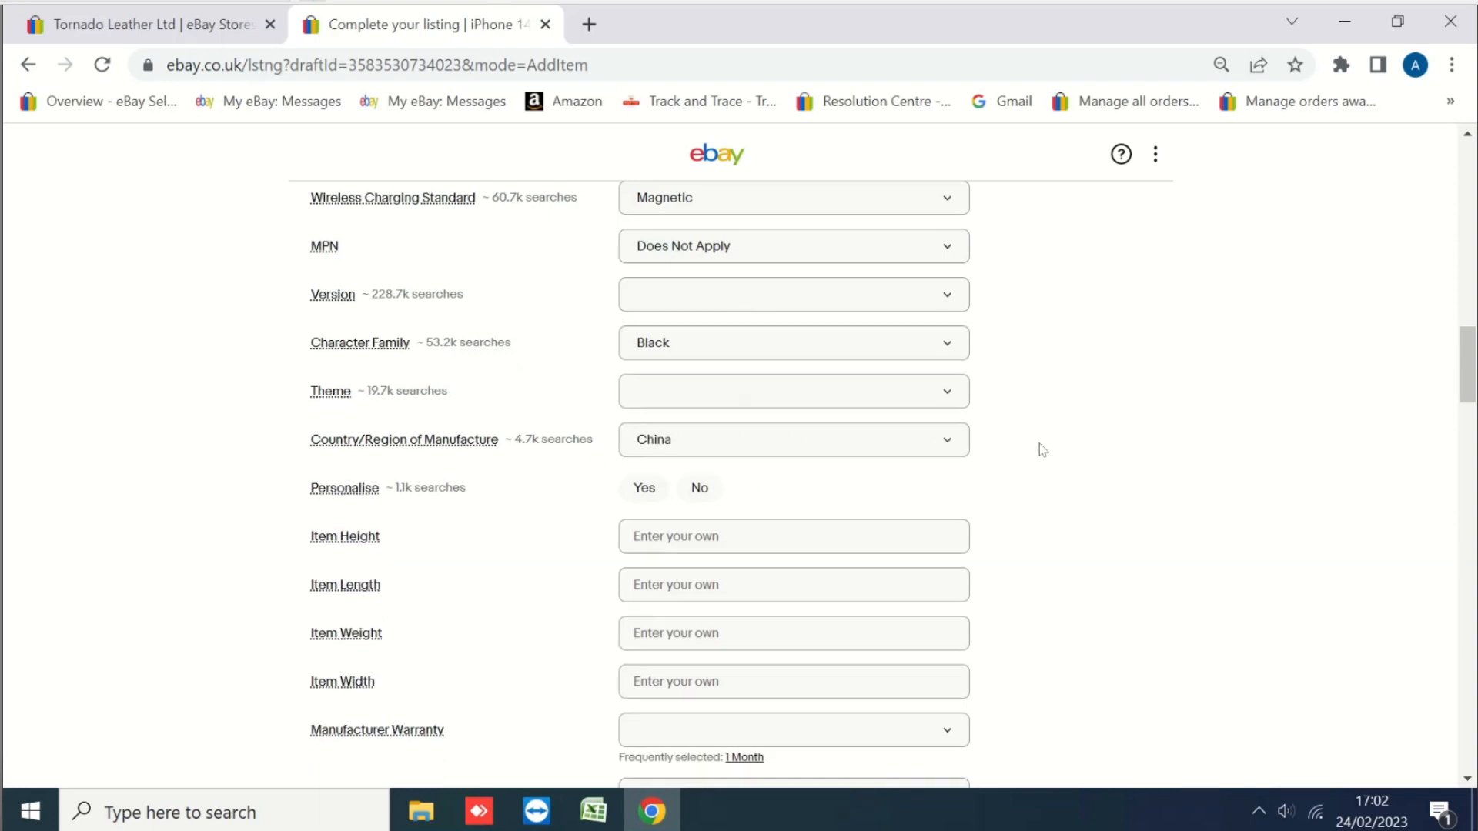
Set the Personalise item specific to No, leaving Personalisation Instructions empty.
scroll(1040, 449, "down", 3)
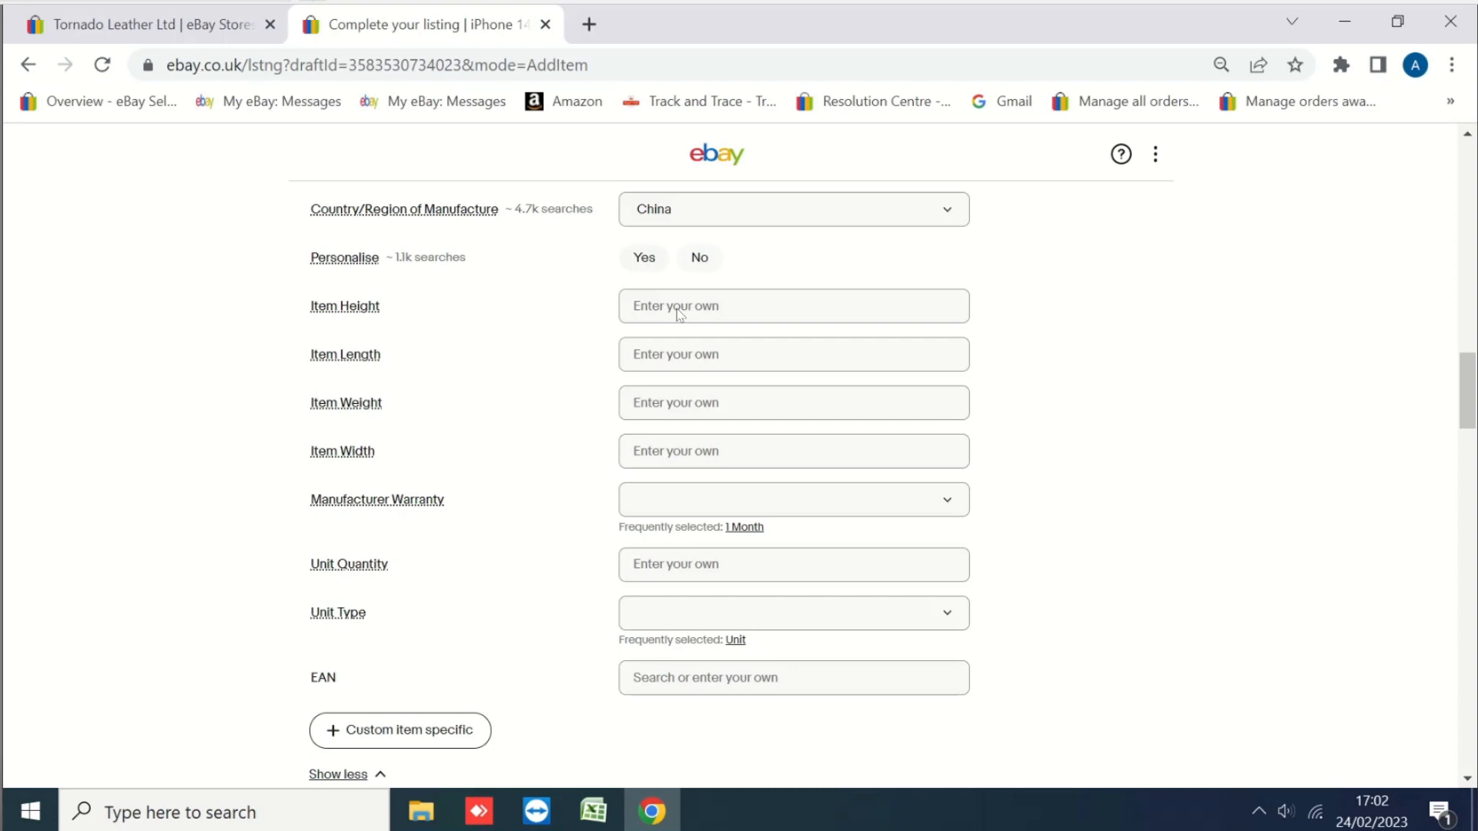
left_click(699, 257)
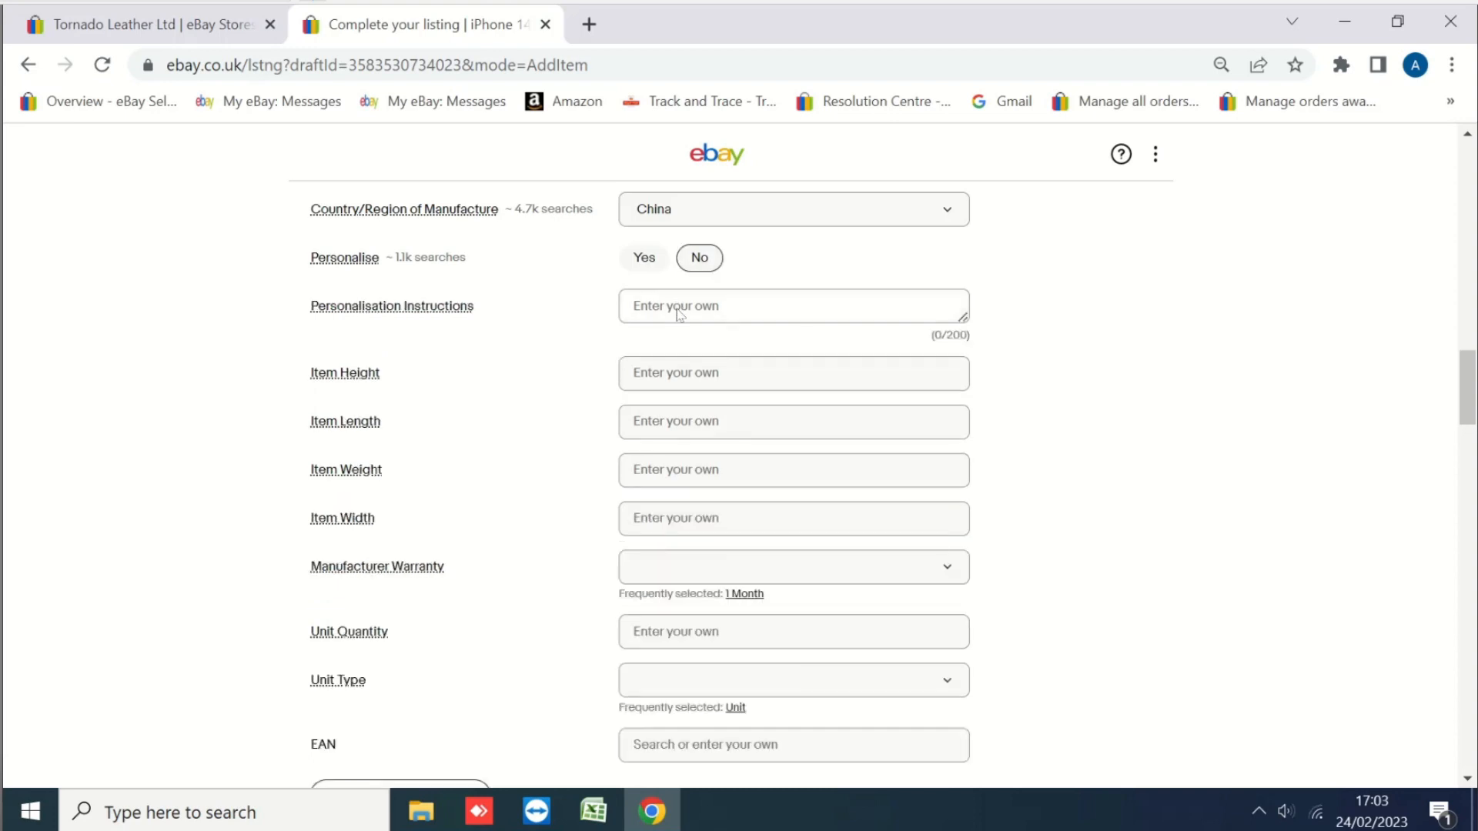
left_click(677, 308)
left_click(652, 307)
left_click(701, 263)
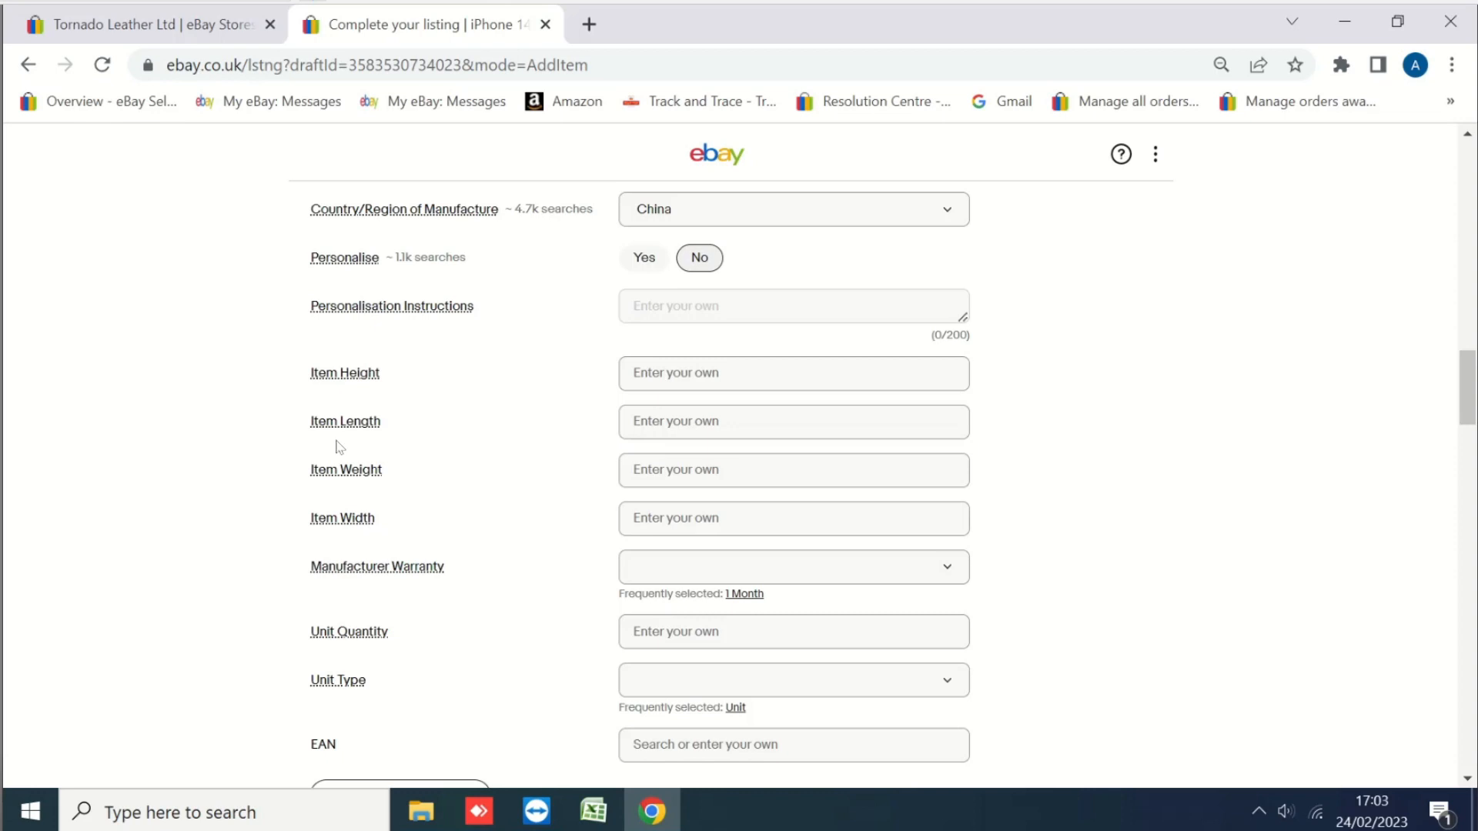
Enter 65g as the Item Weight.
left_click(692, 480)
type("65")
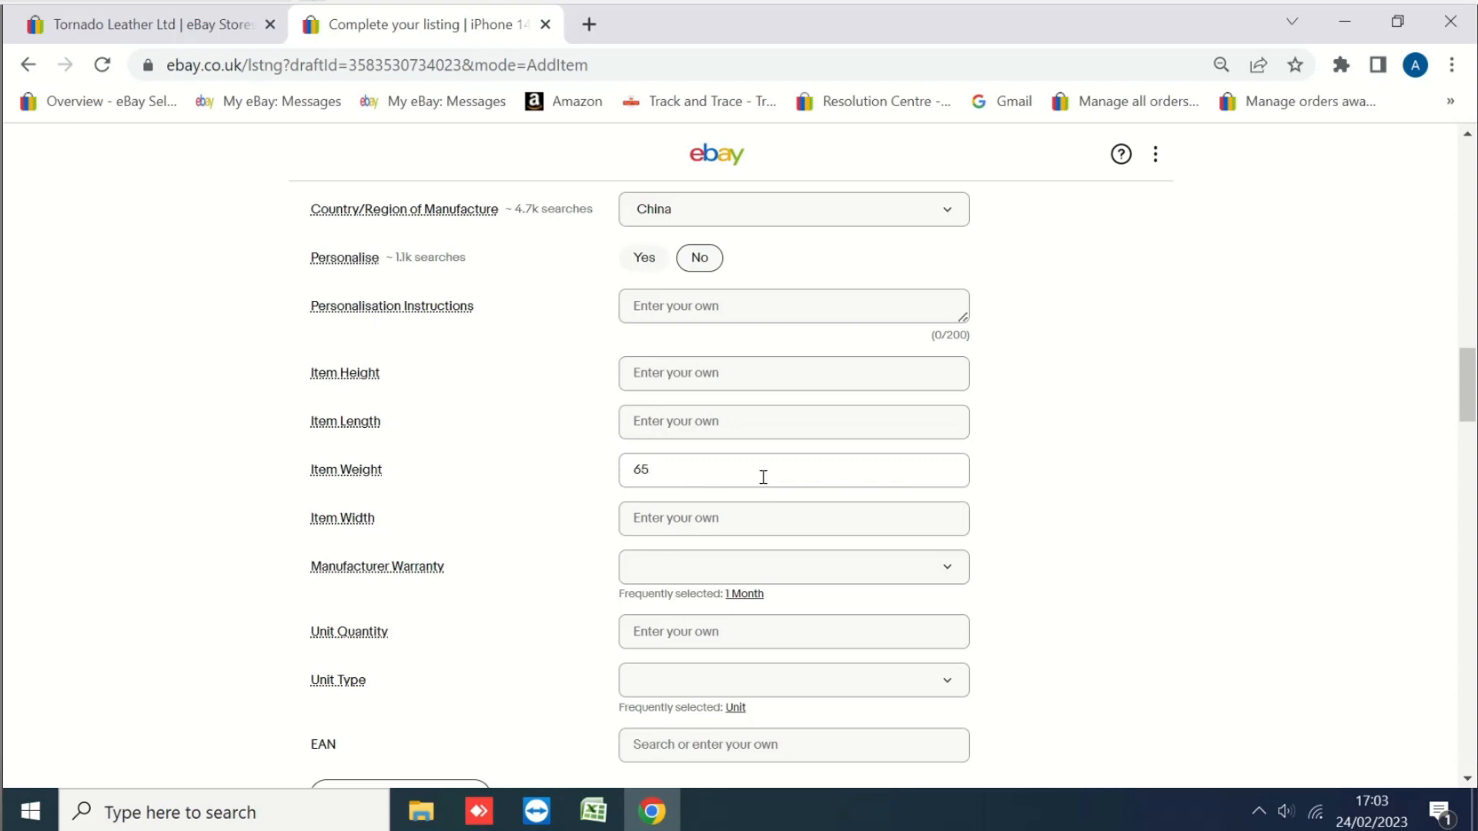
type("g")
left_click(1047, 479)
Set the Manufacturer Warranty item specific to the frequently selected value 1 Month.
scroll(735, 584, "down", 2)
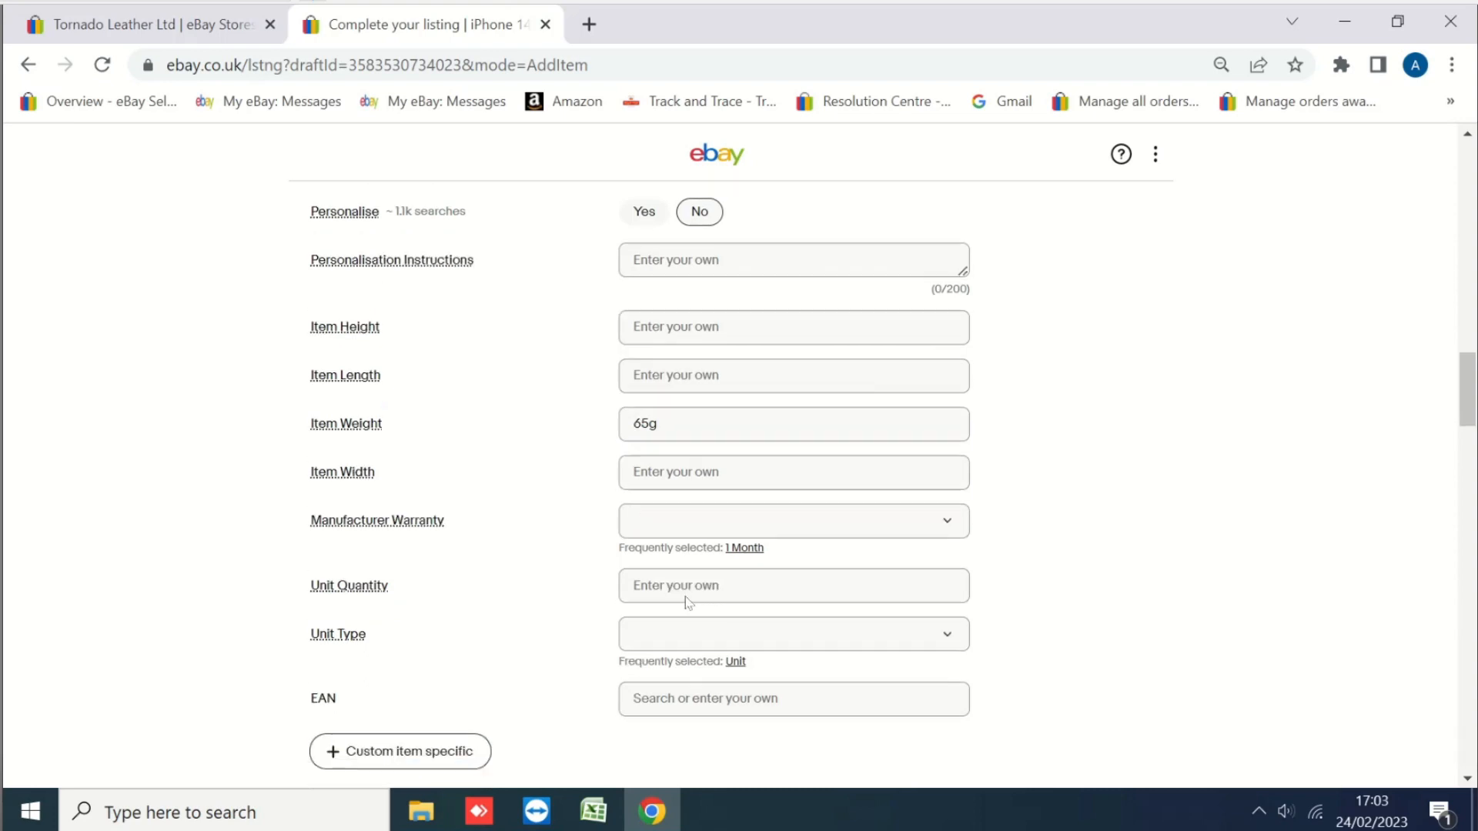
scroll(752, 446, "down", 1)
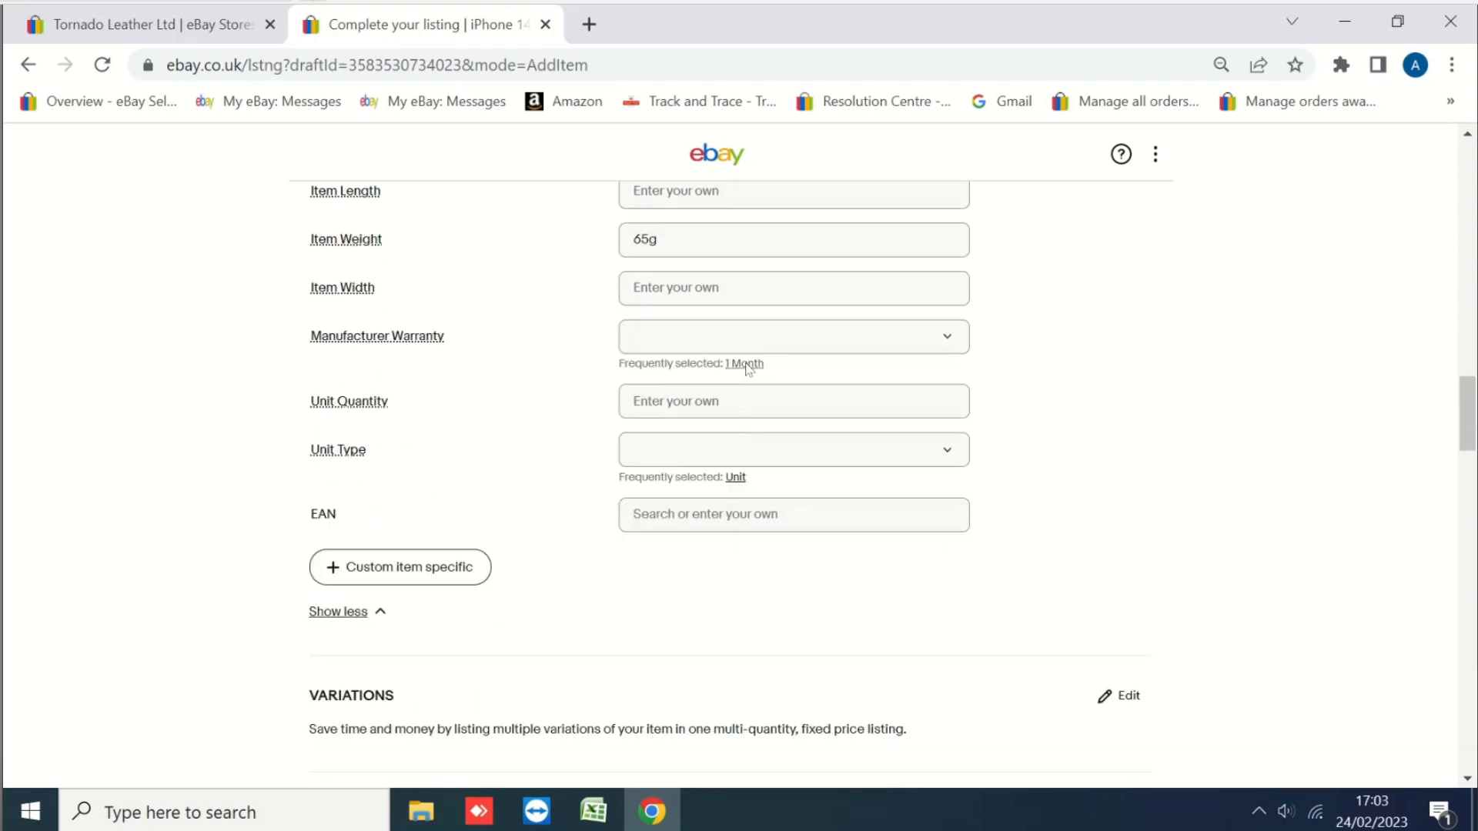
left_click(745, 364)
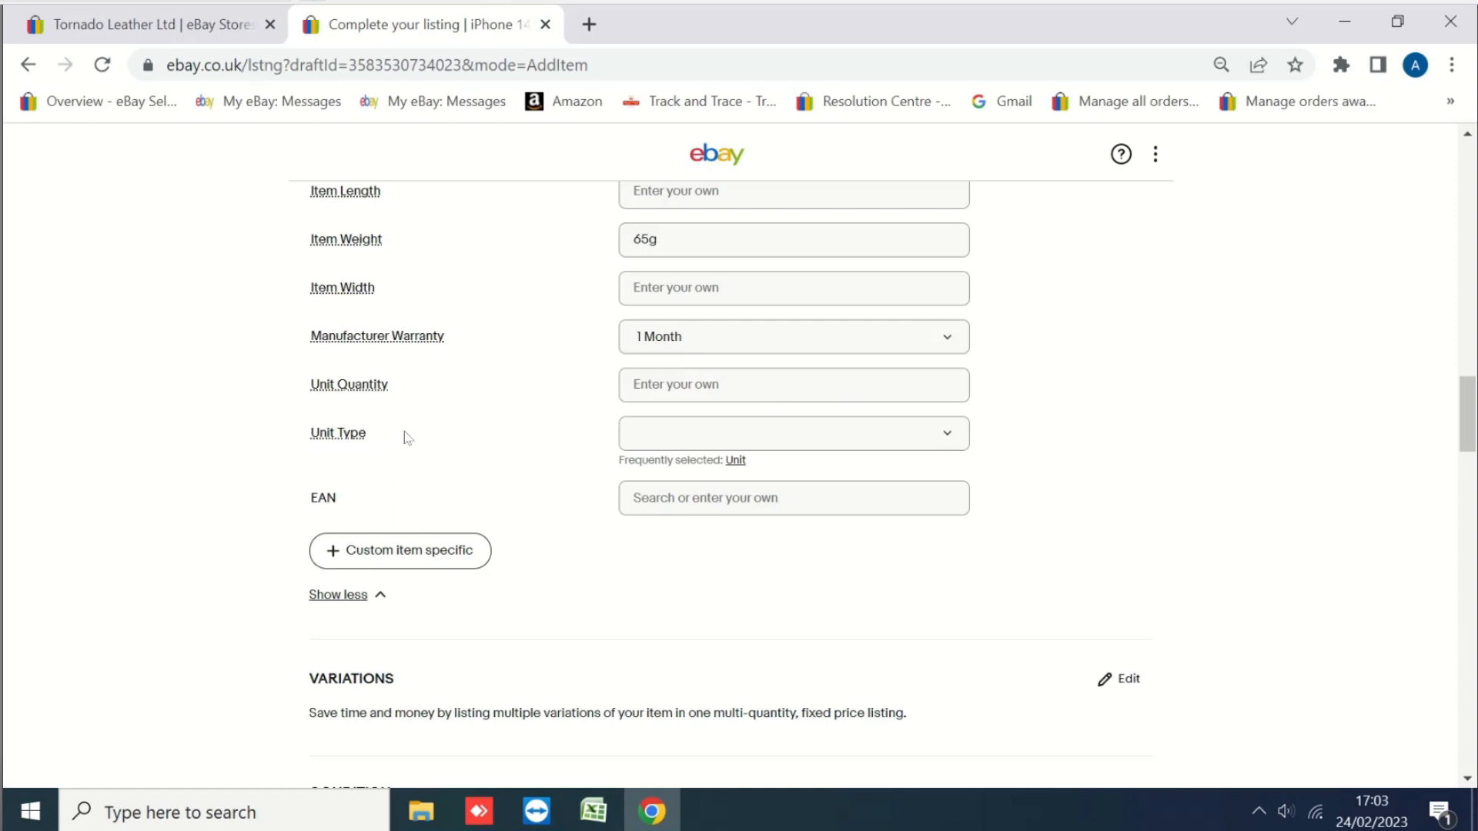
Fill in Unit Quantity with the suggested value "Any" and set Unit Type to Unit.
key("Tab")
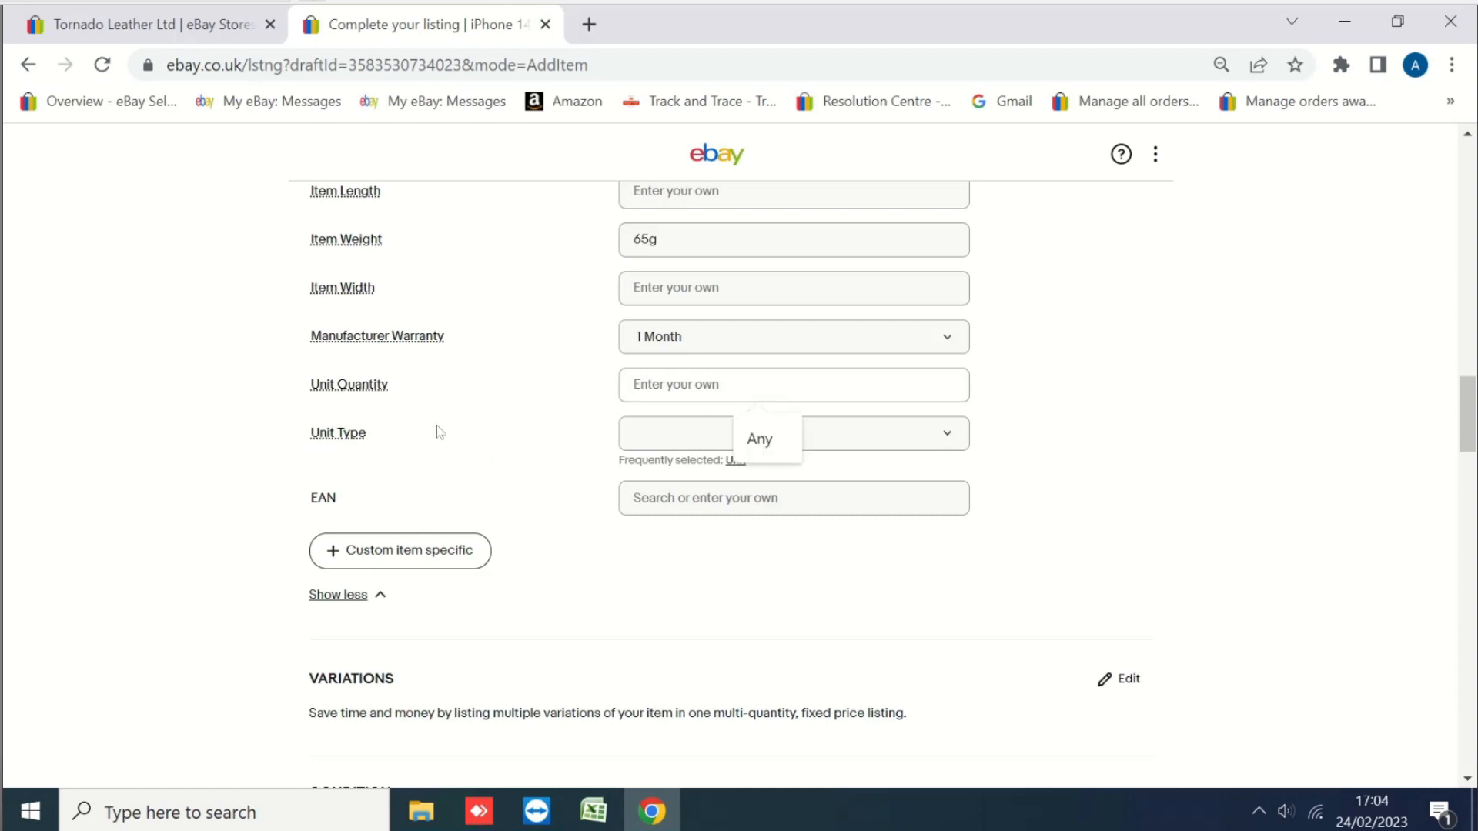
key("Down")
key("Return")
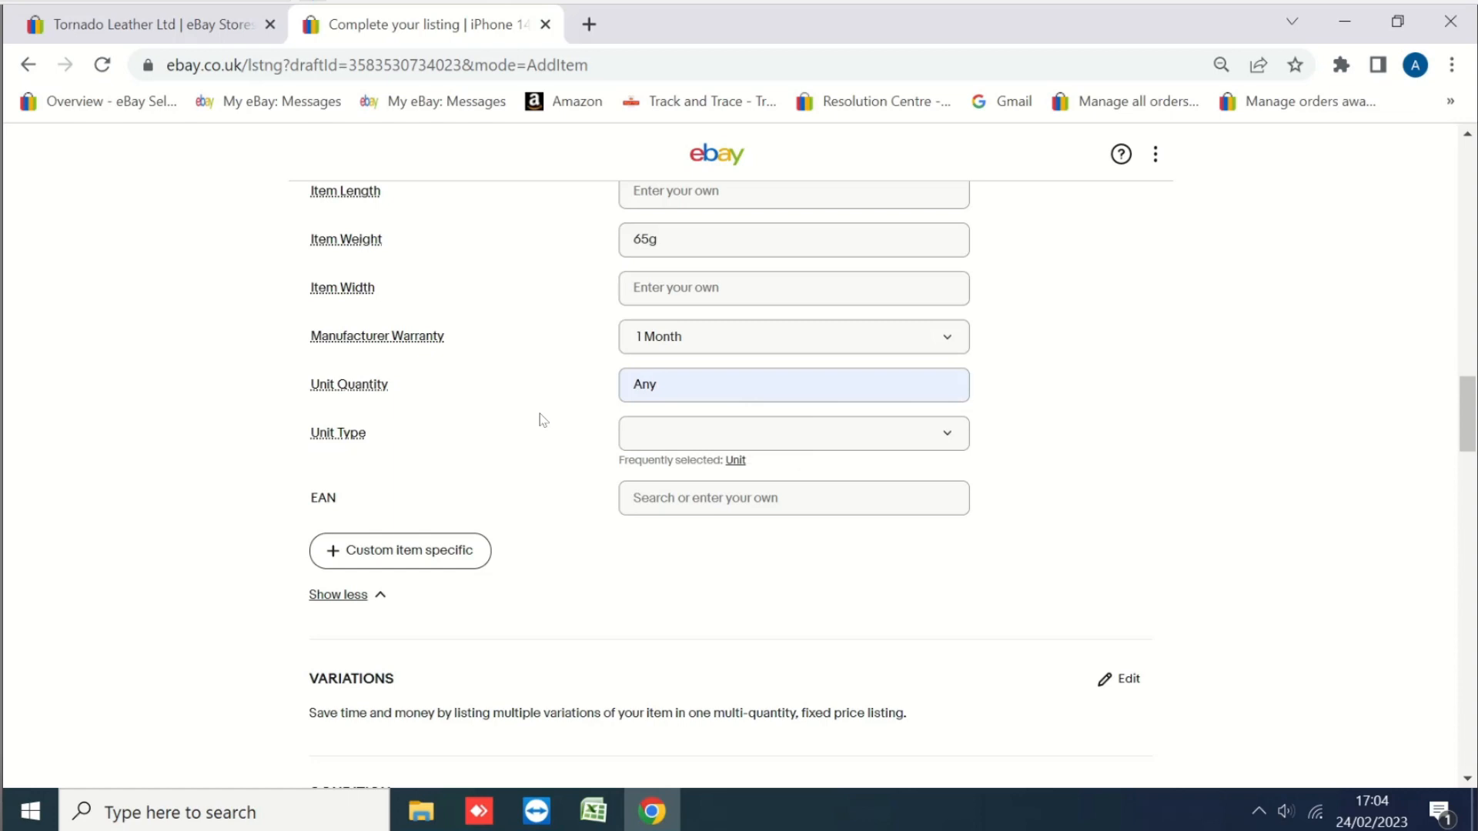
left_click(737, 460)
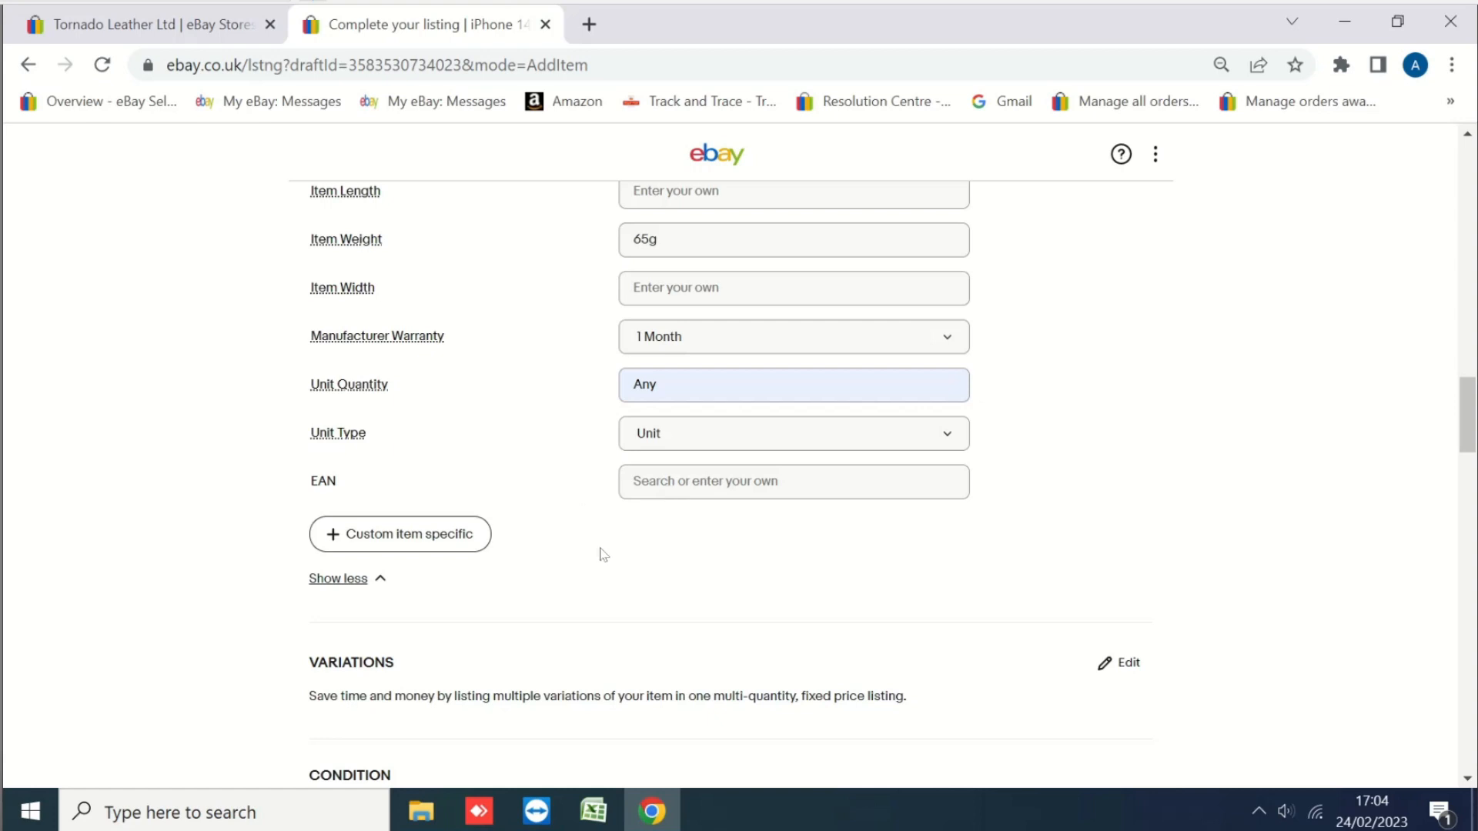
scroll(431, 554, "down", 2)
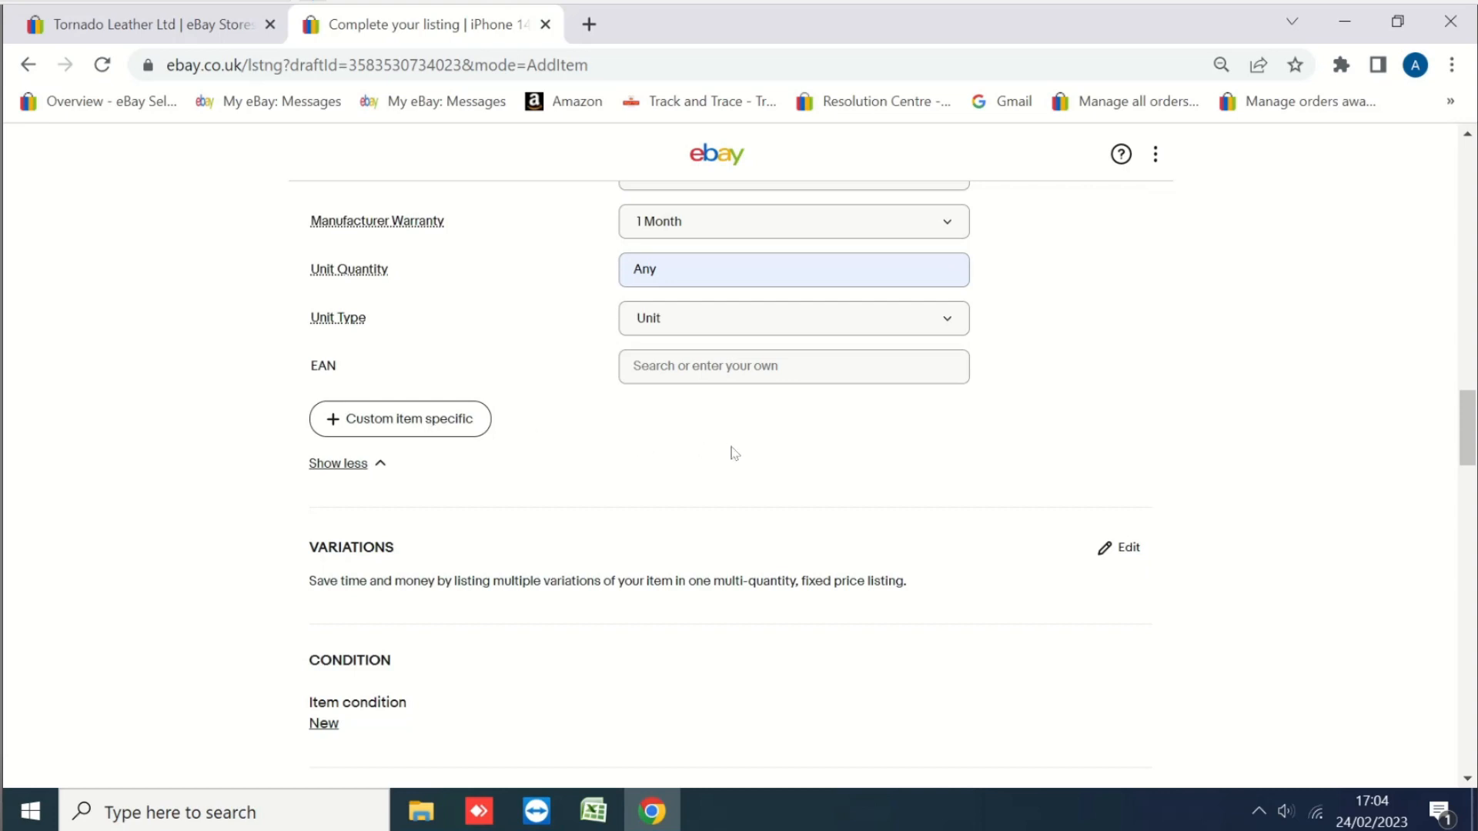
scroll(731, 453, "down", 2)
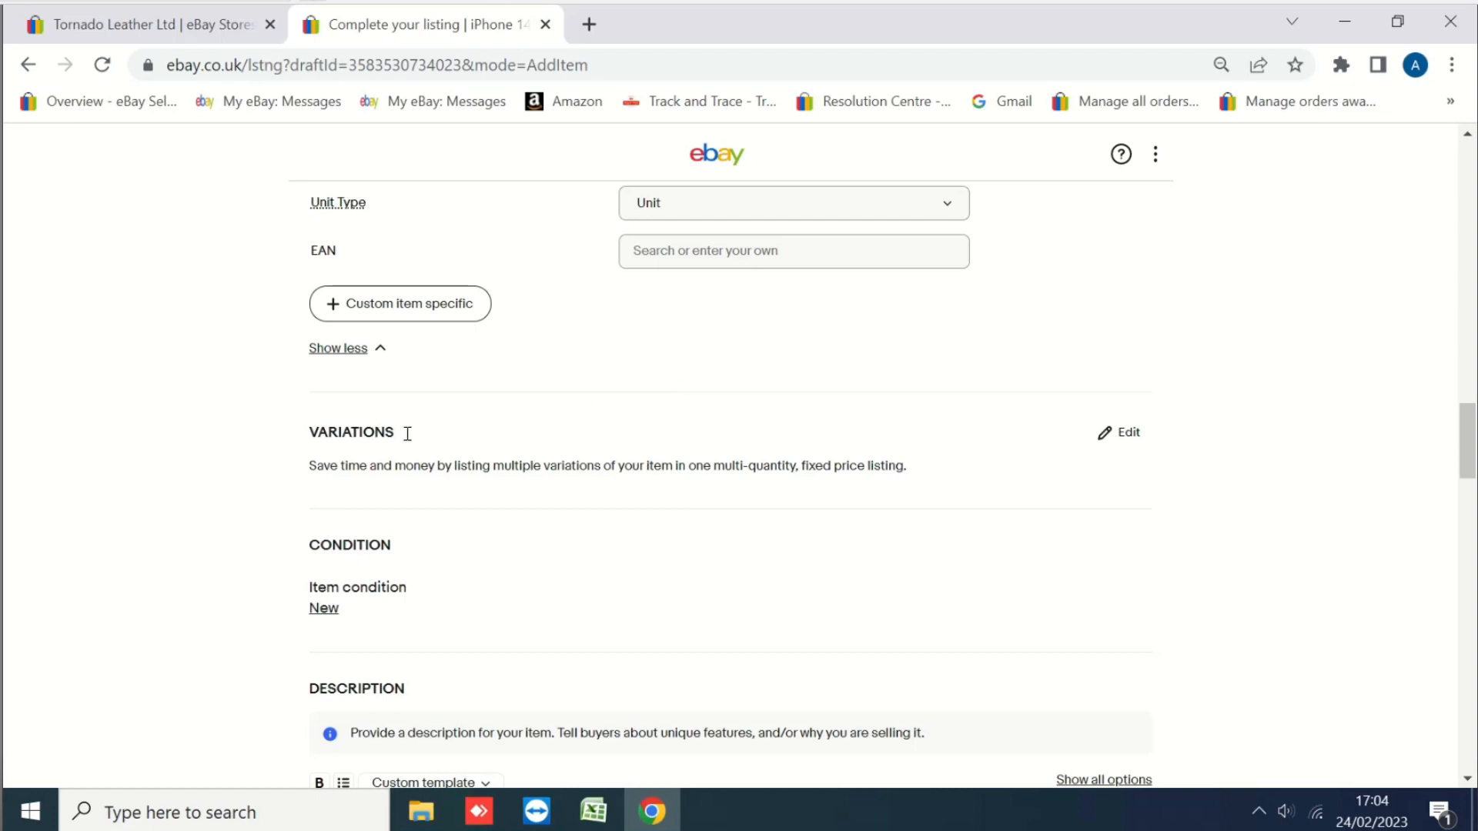
double_click(456, 439)
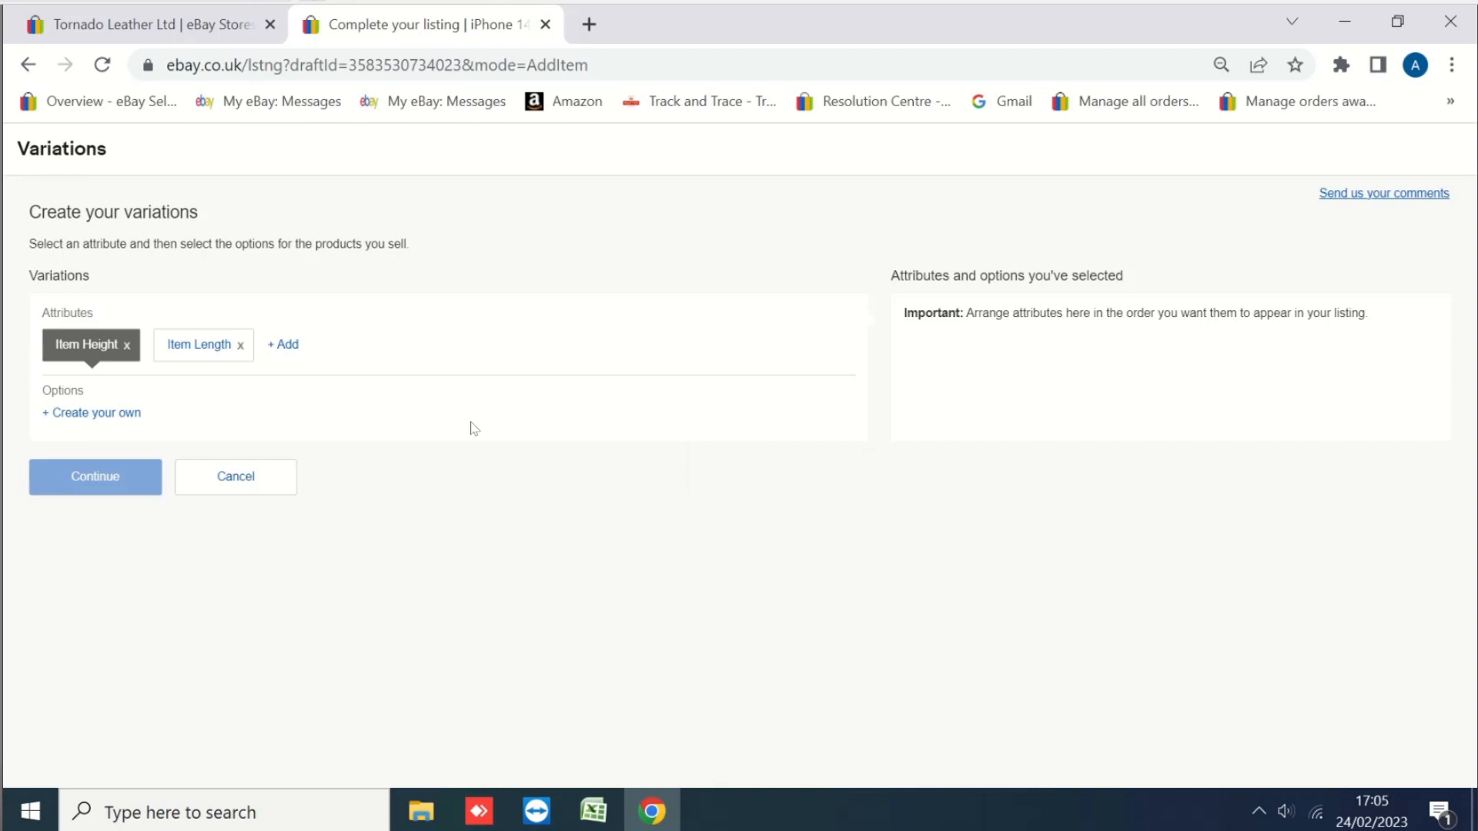
left_click(235, 479)
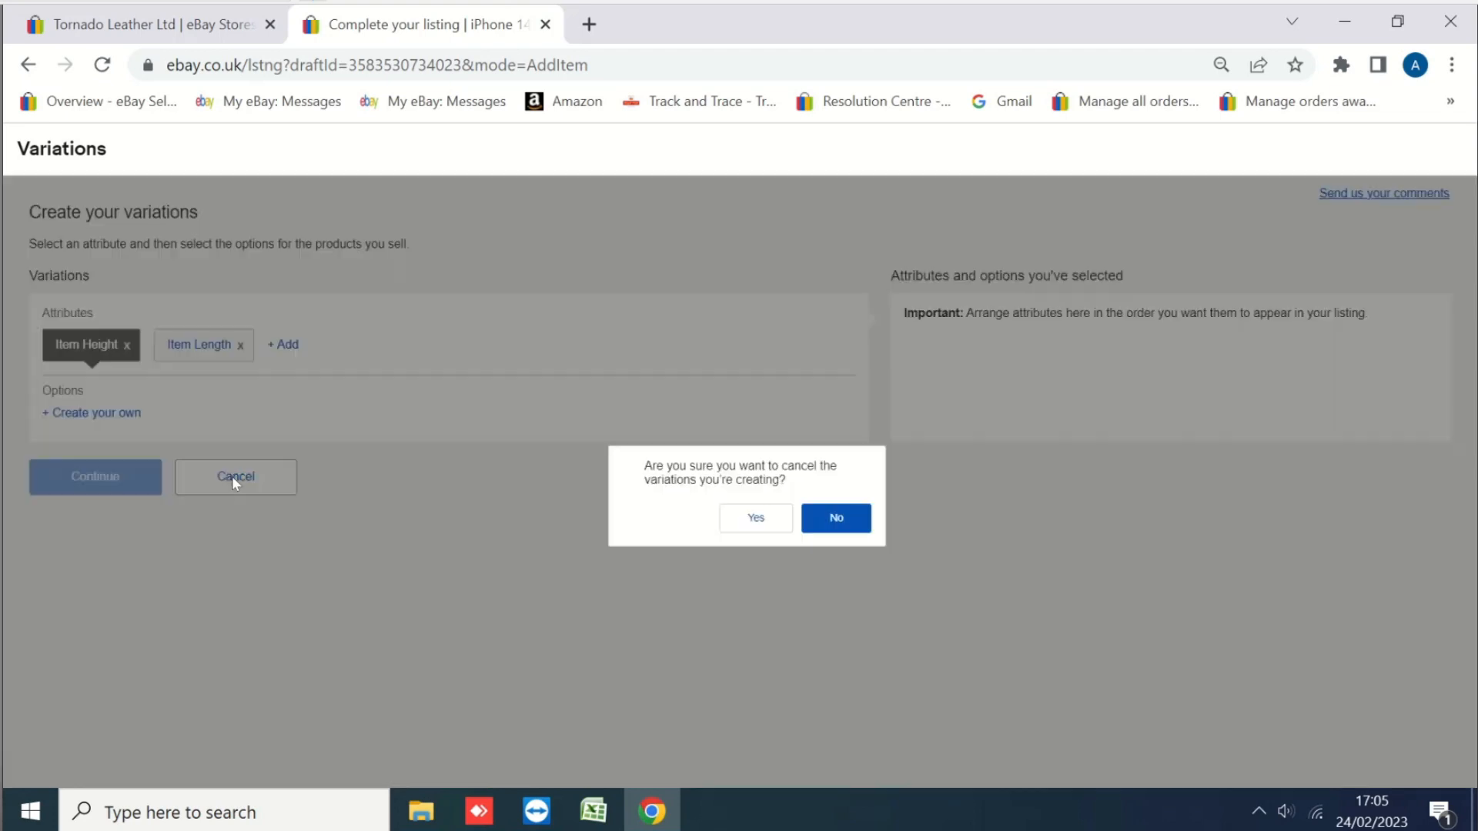
left_click(744, 525)
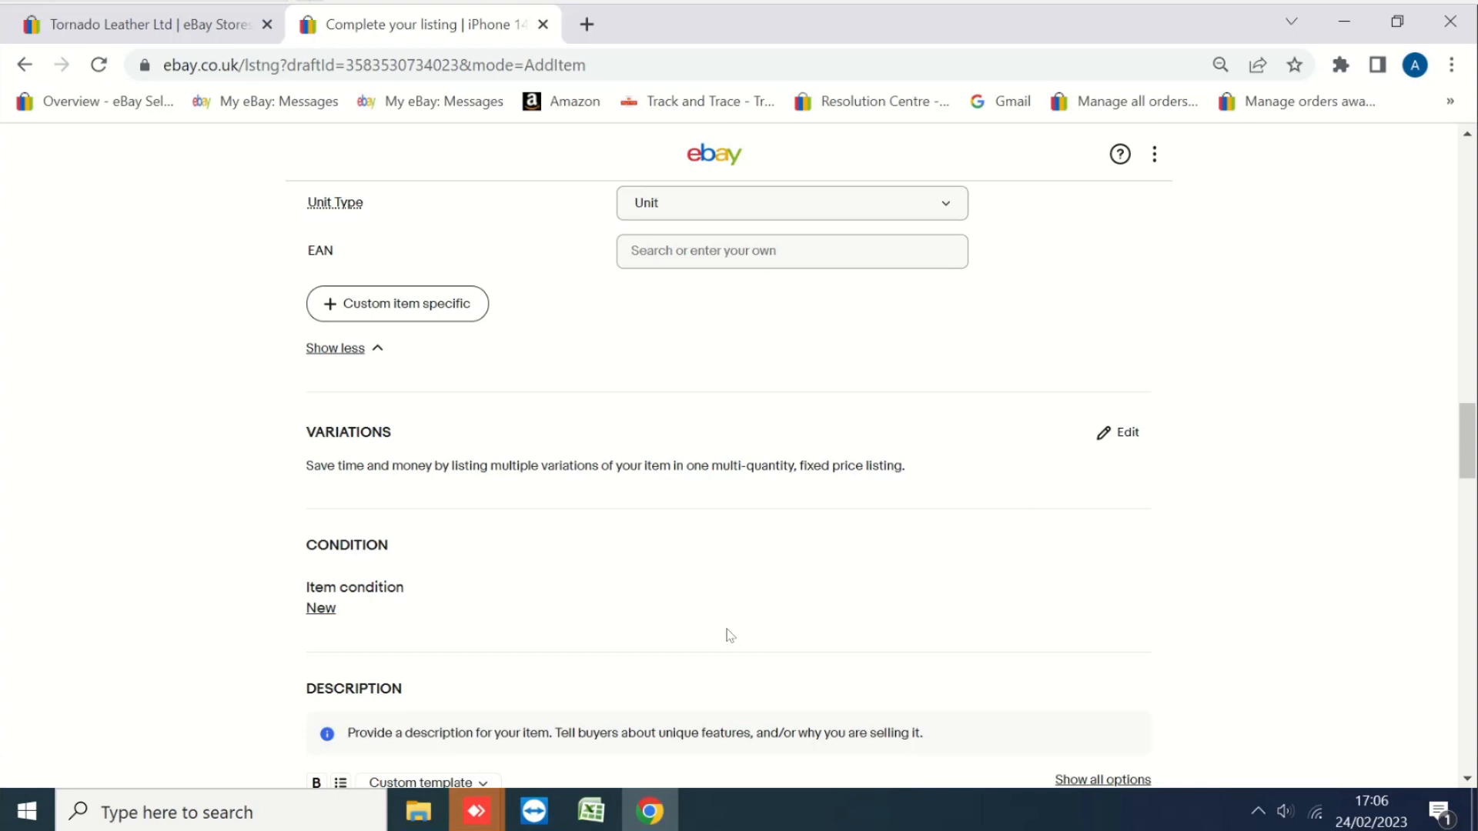
Enable the full set of formatting options for the listing's description editor.
scroll(423, 437, "down", 1)
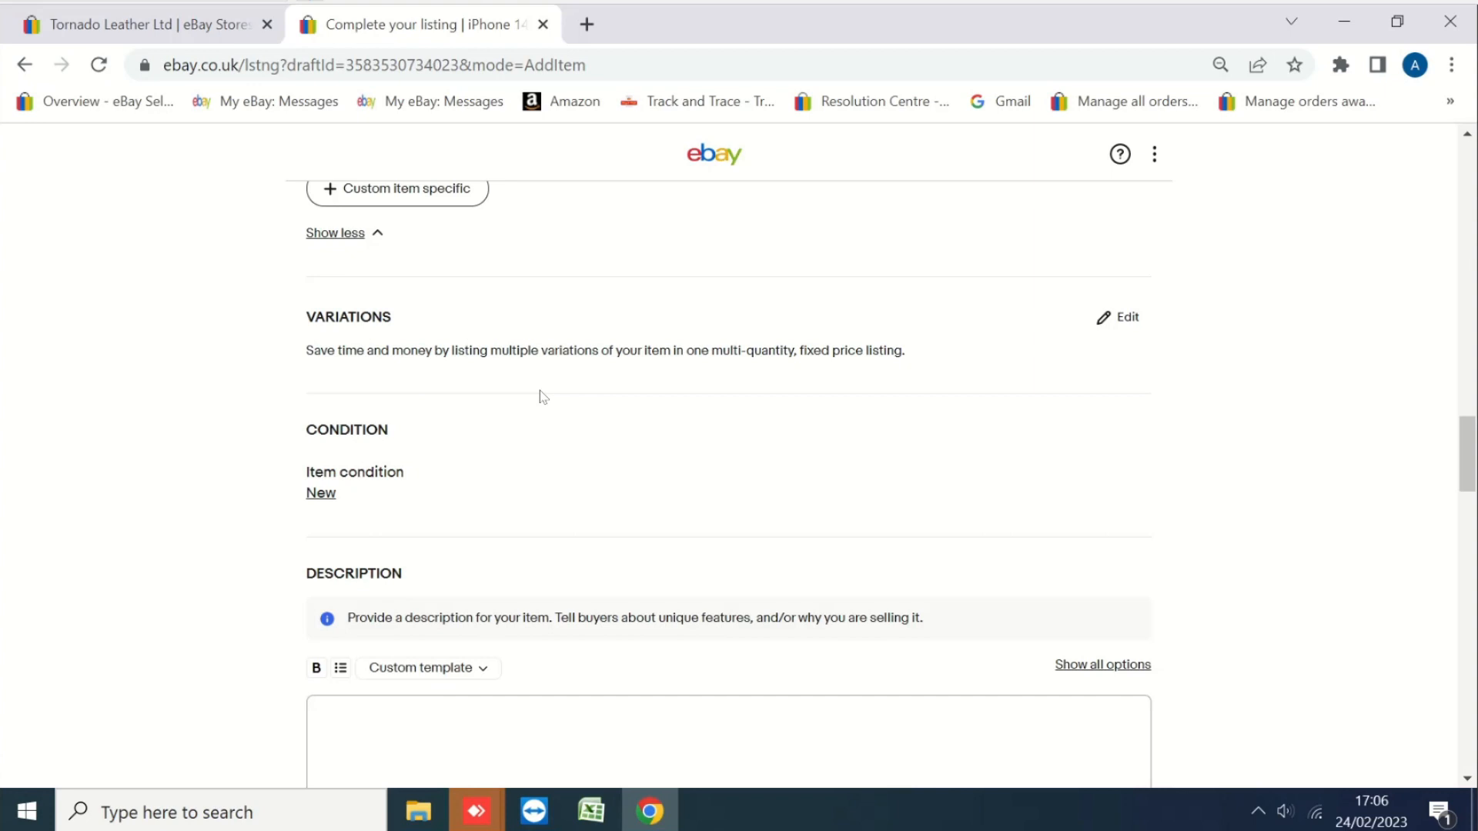
scroll(542, 397, "down", 1)
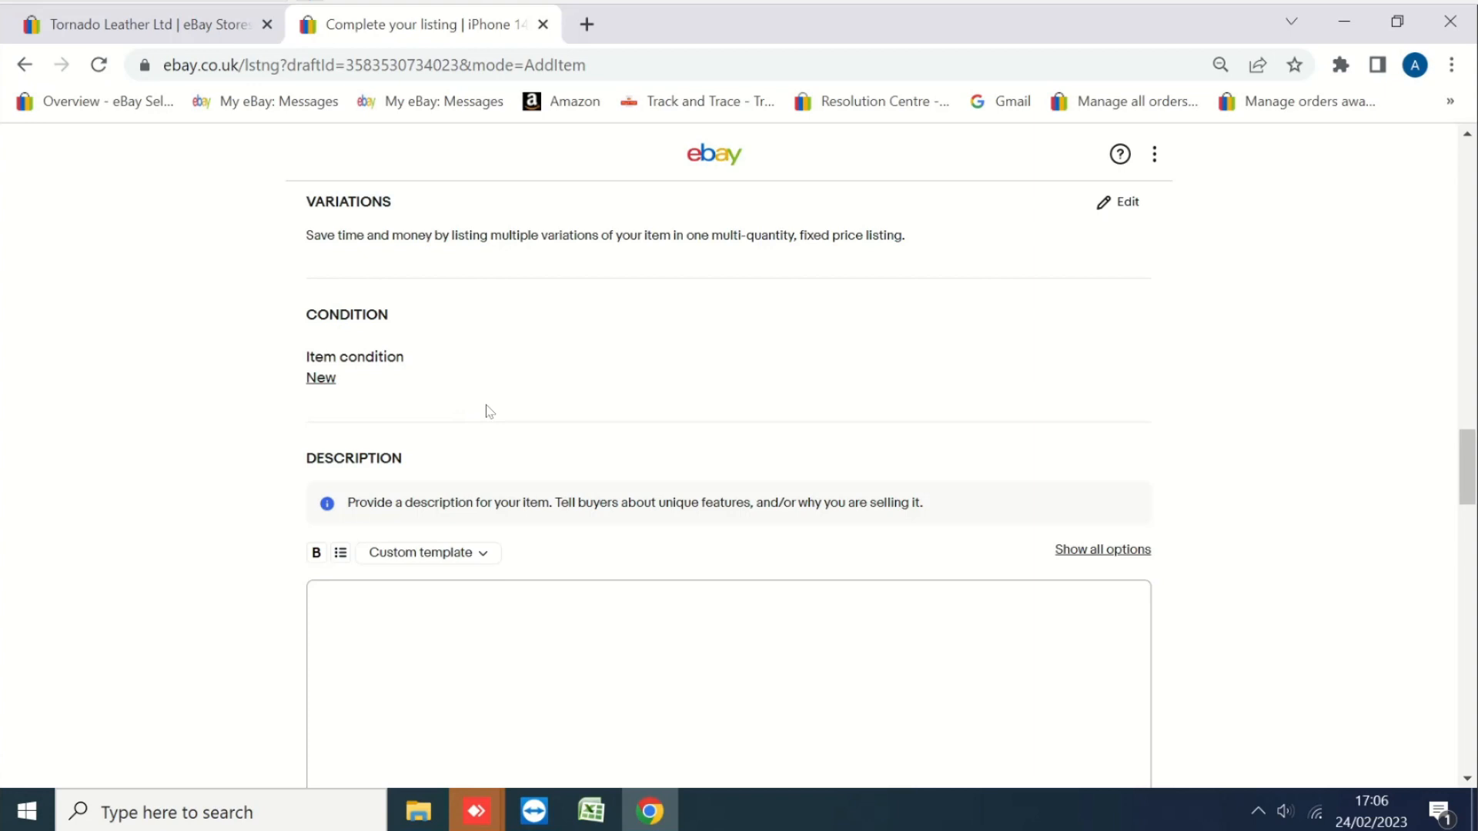
scroll(485, 411, "down", 1)
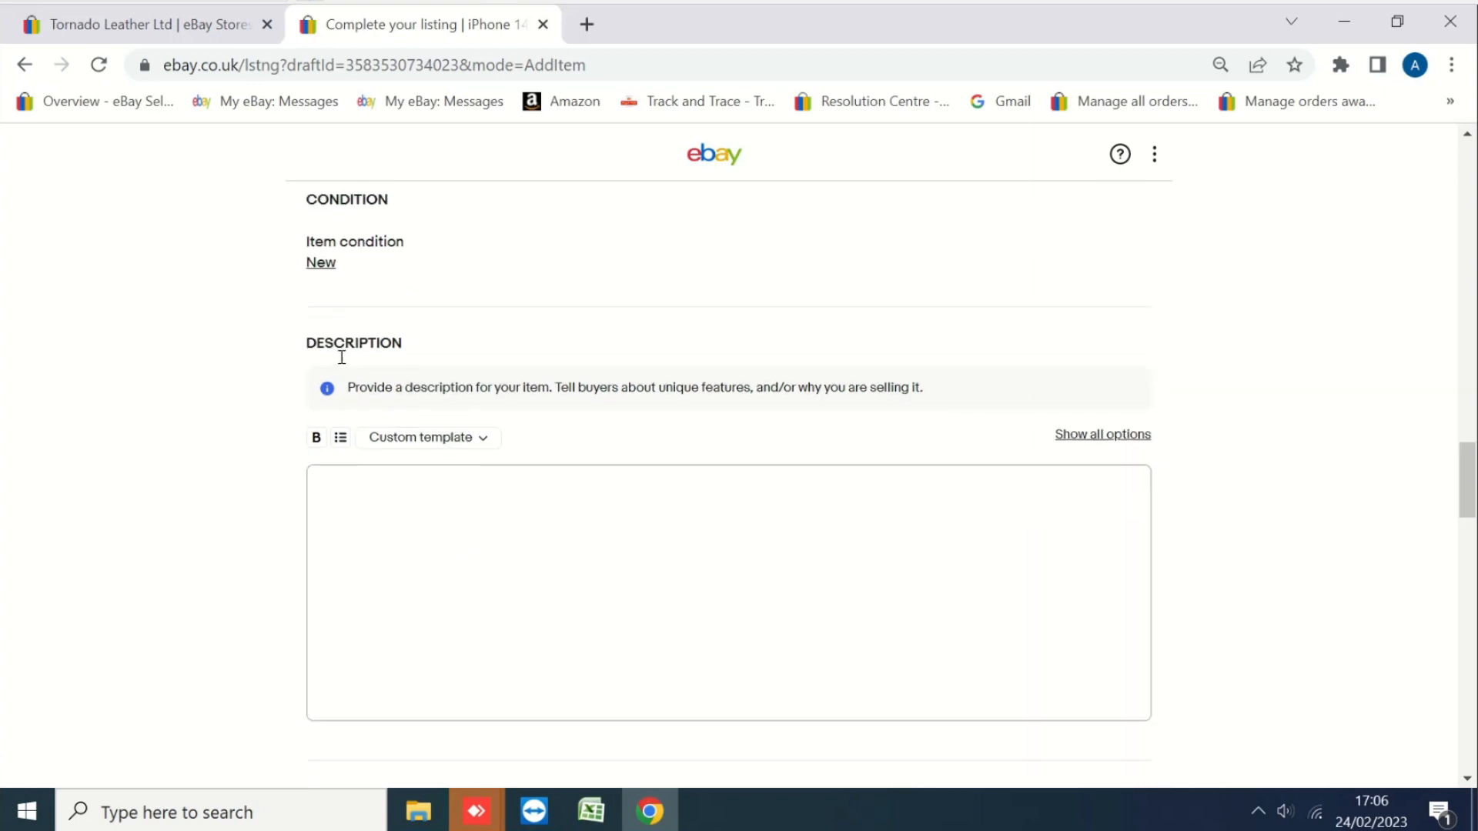
left_click(488, 517)
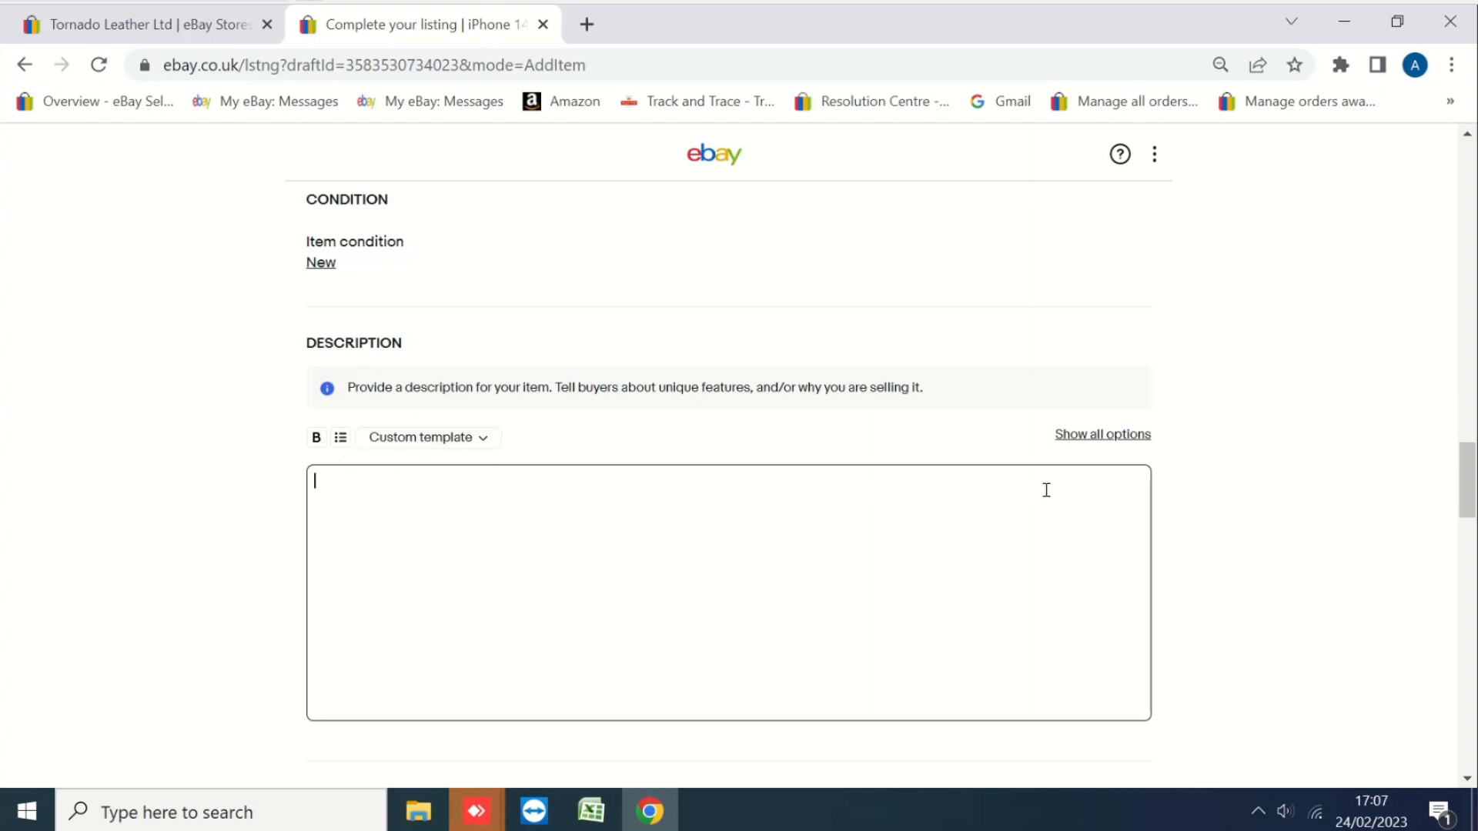
left_click(1102, 434)
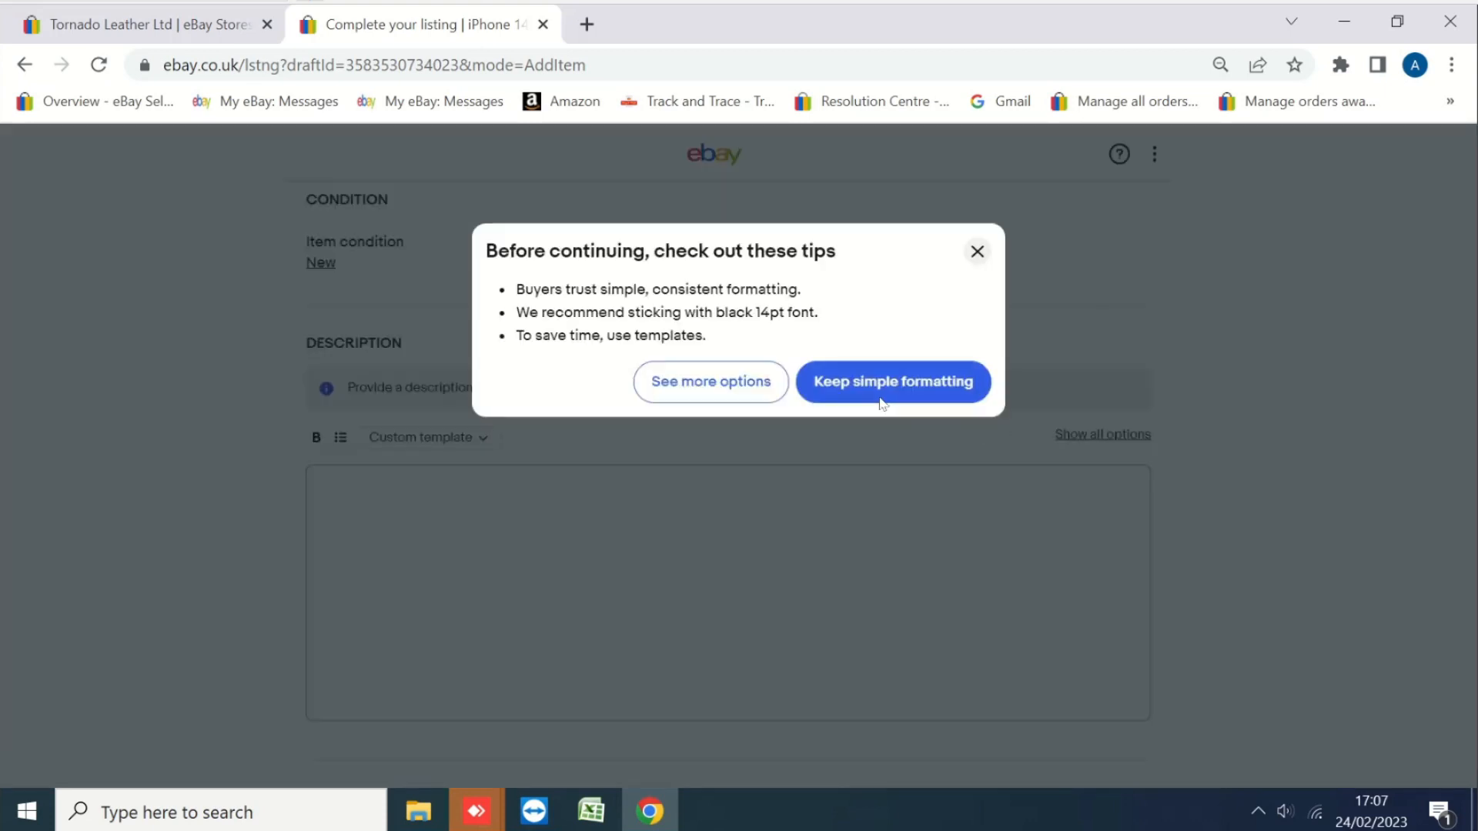
left_click(706, 392)
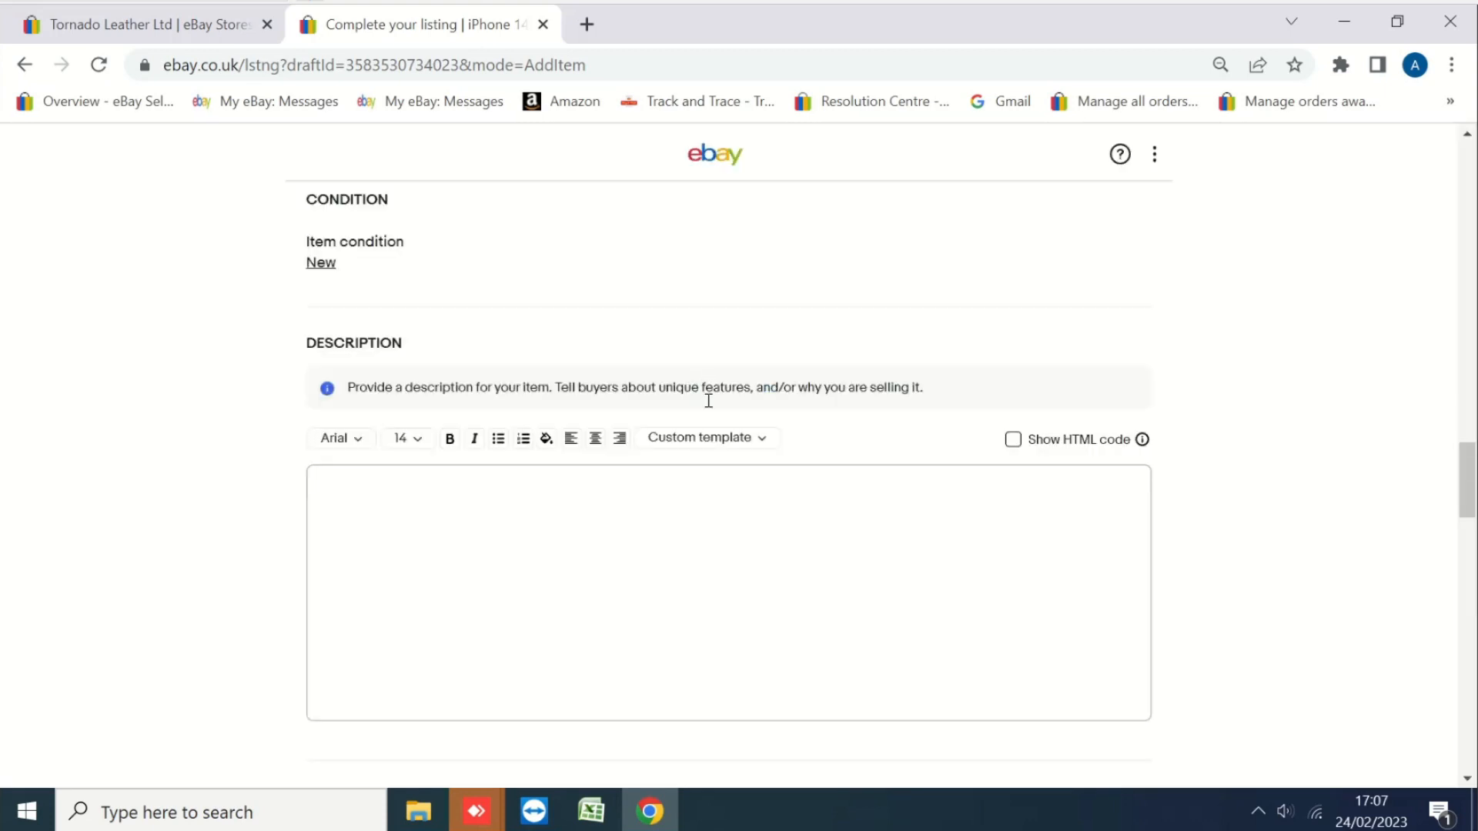
left_click(472, 514)
left_click(1012, 445)
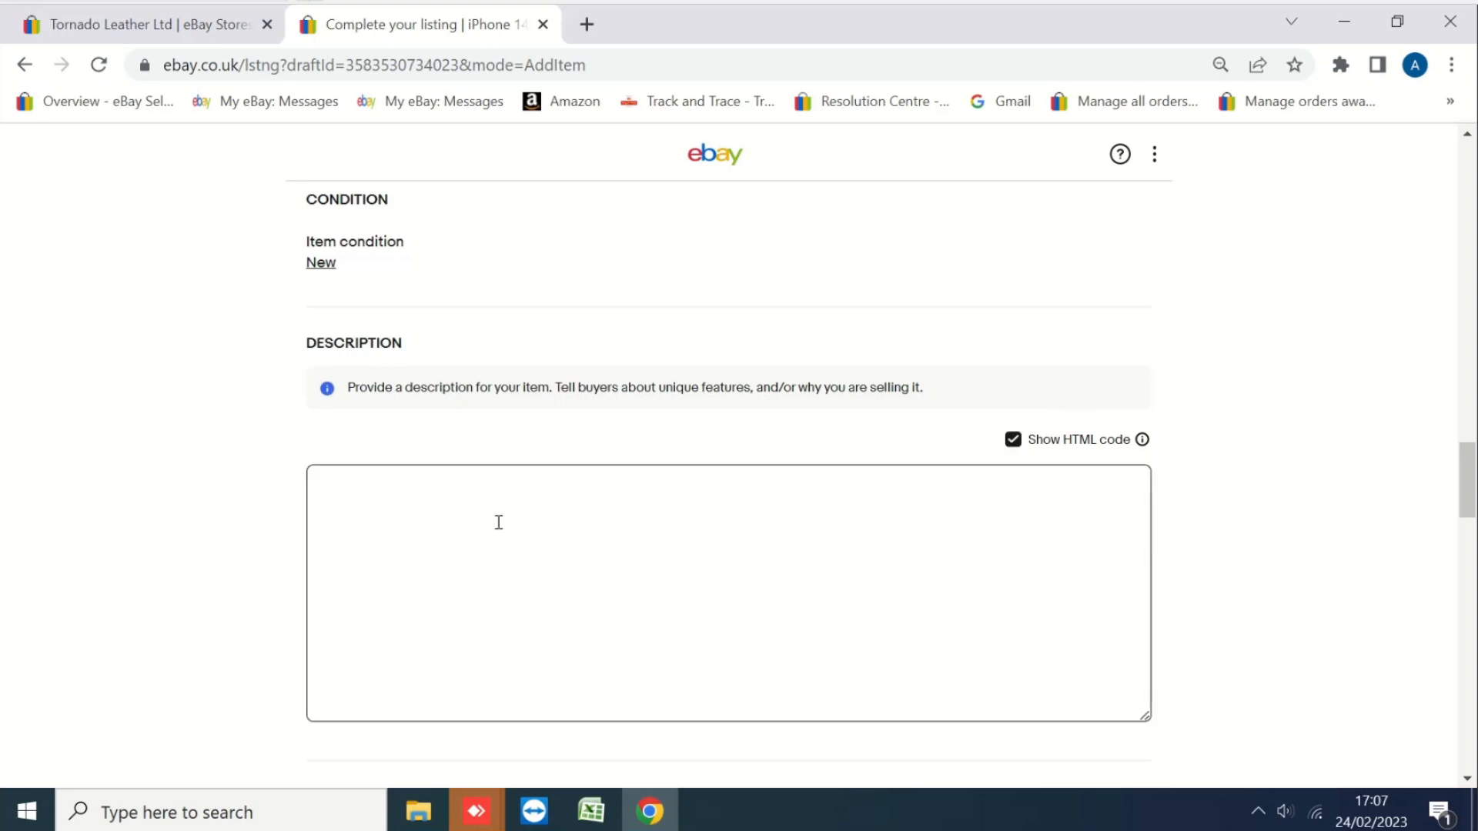
left_click(1013, 444)
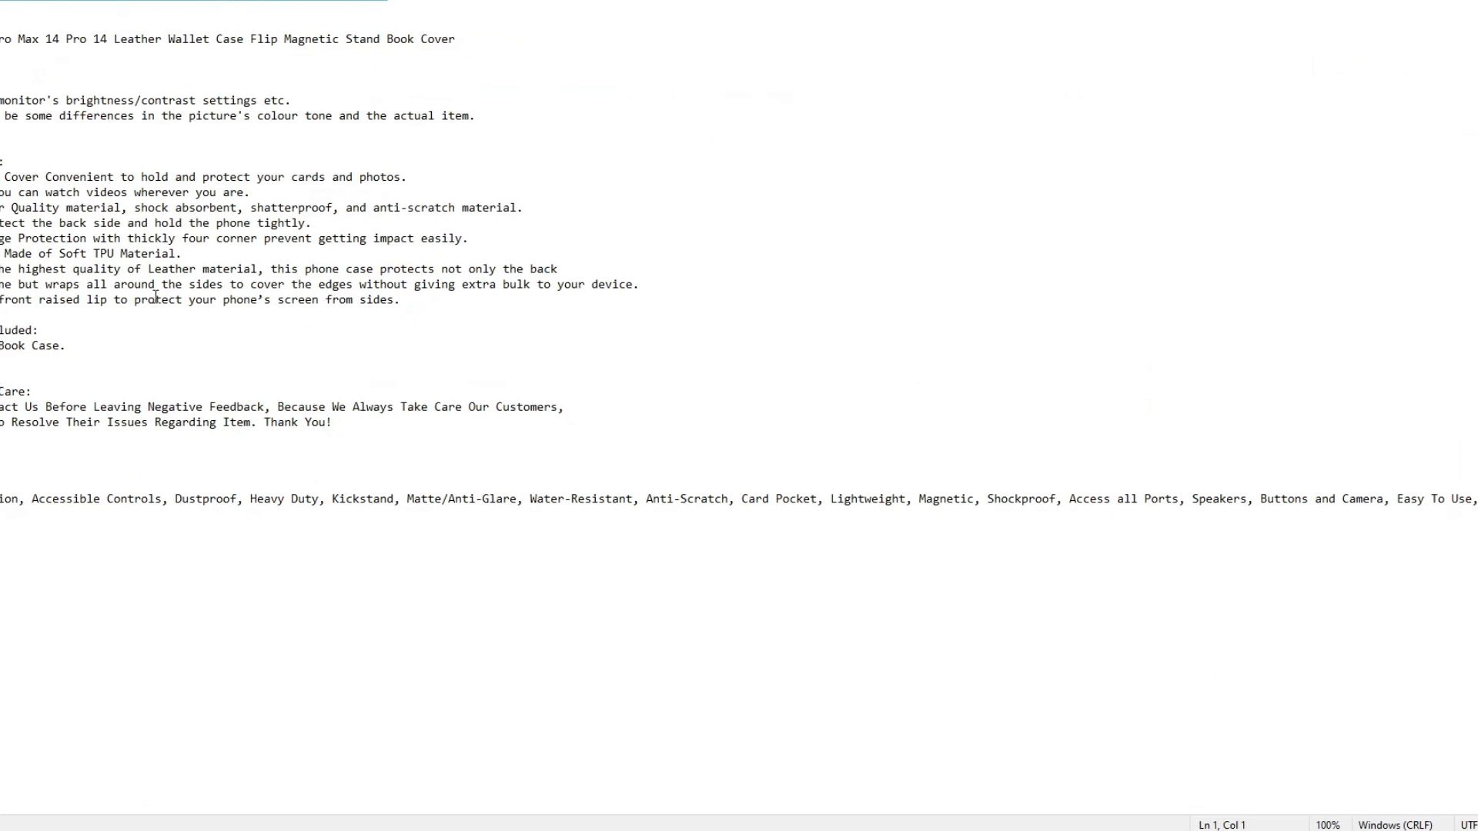
Copy the prepared Note, Description, Package Included and Customer's Care text from the text file and paste it into the listing description.
left_click_drag(2, 100, 627, 431)
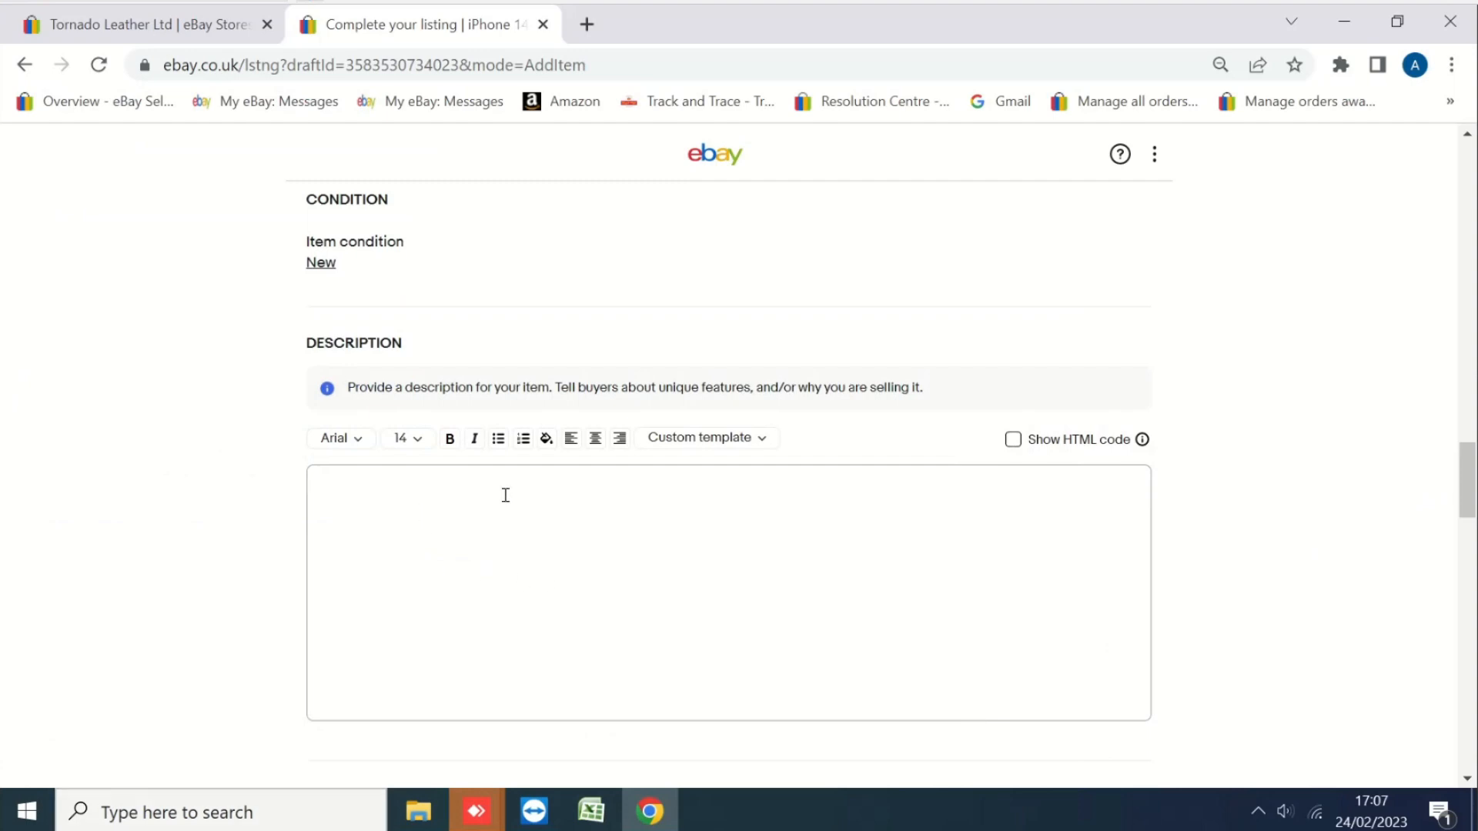
key("ctrl+v")
scroll(887, 556, "up", 3)
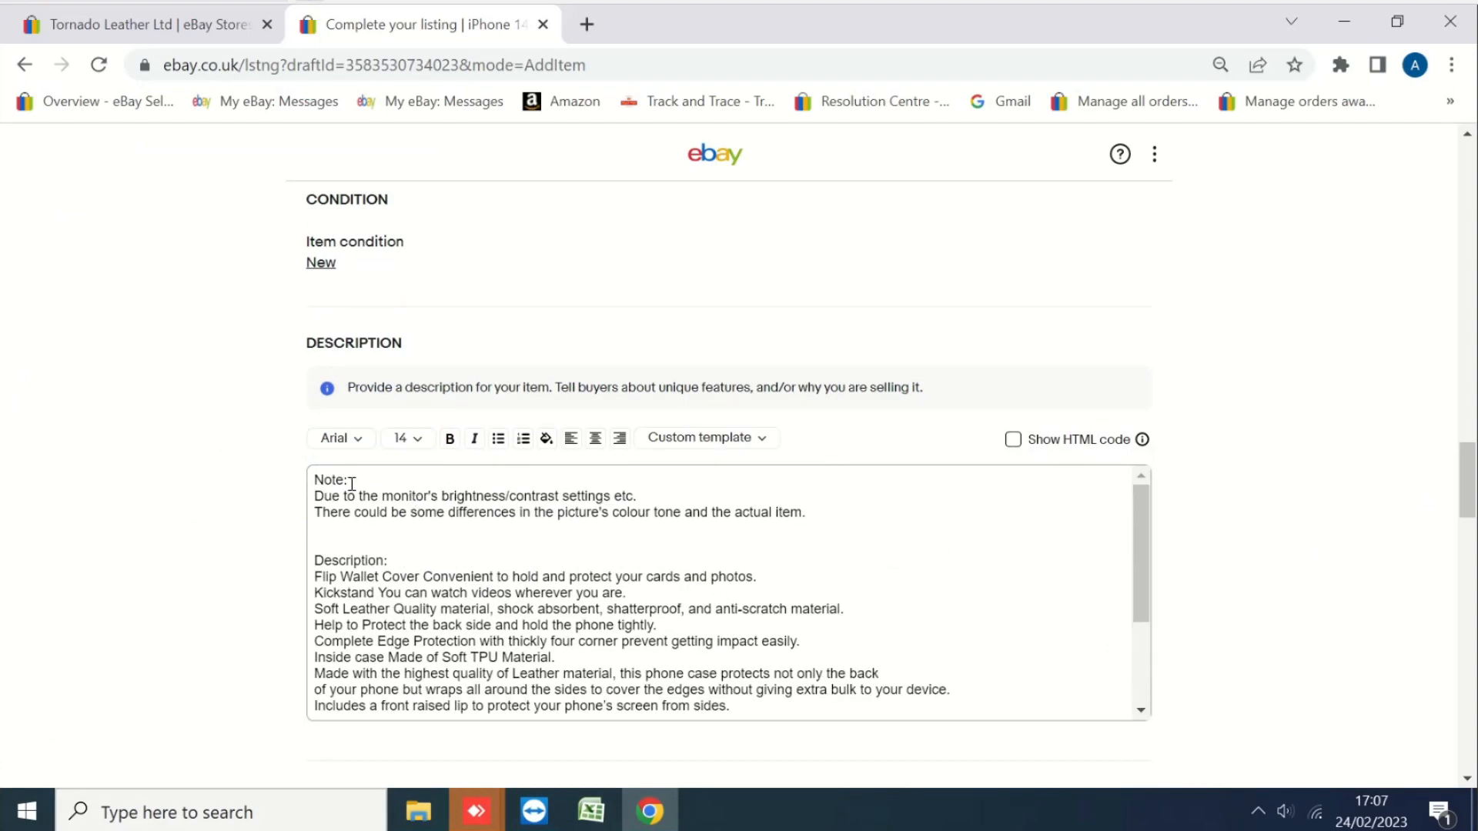
Make the "Note:" and "Description:" headings bold in the listing description.
left_click_drag(314, 479, 355, 477)
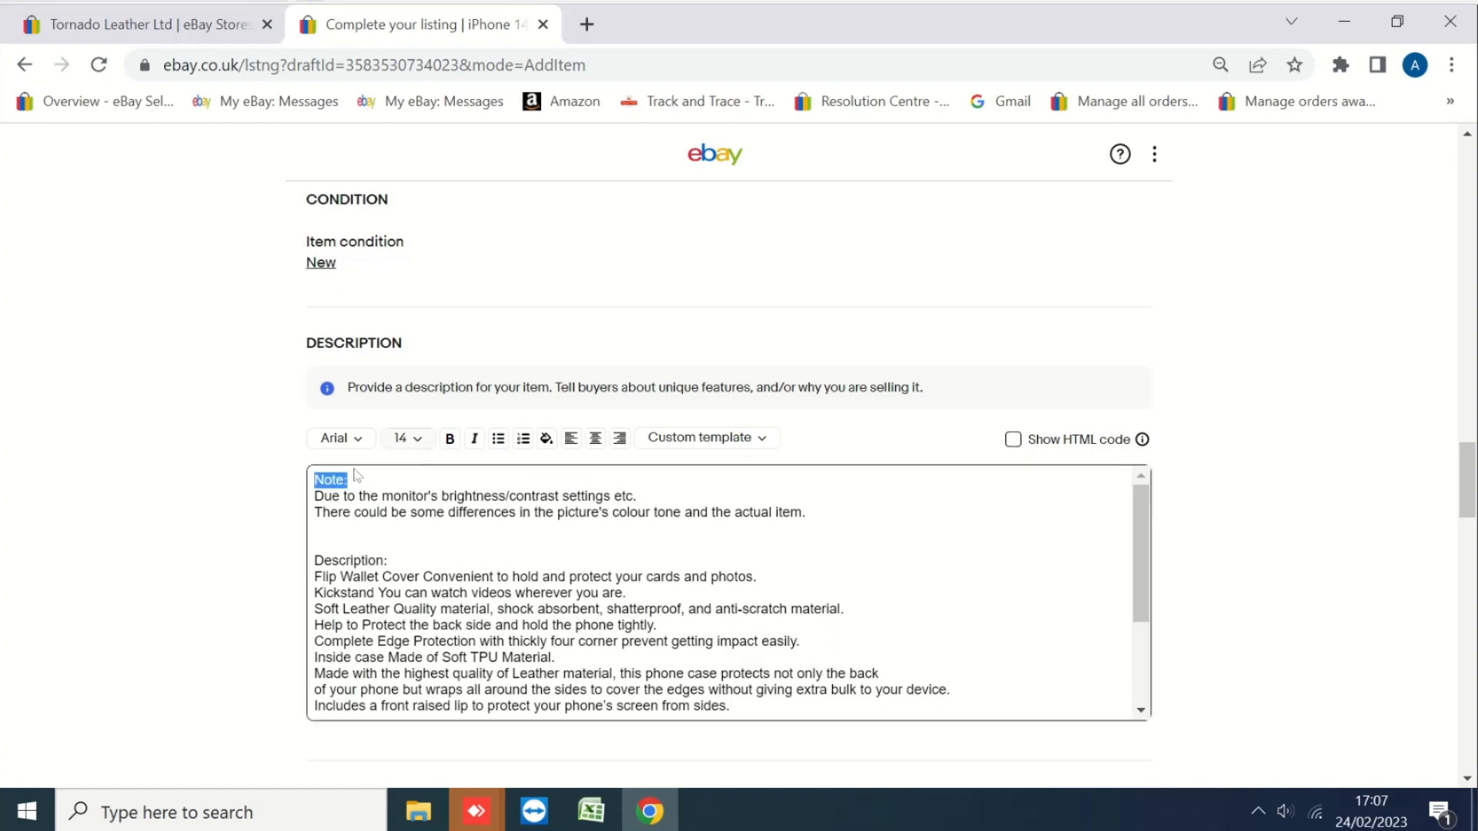
left_click(450, 439)
left_click(494, 542)
left_click_drag(391, 559, 308, 560)
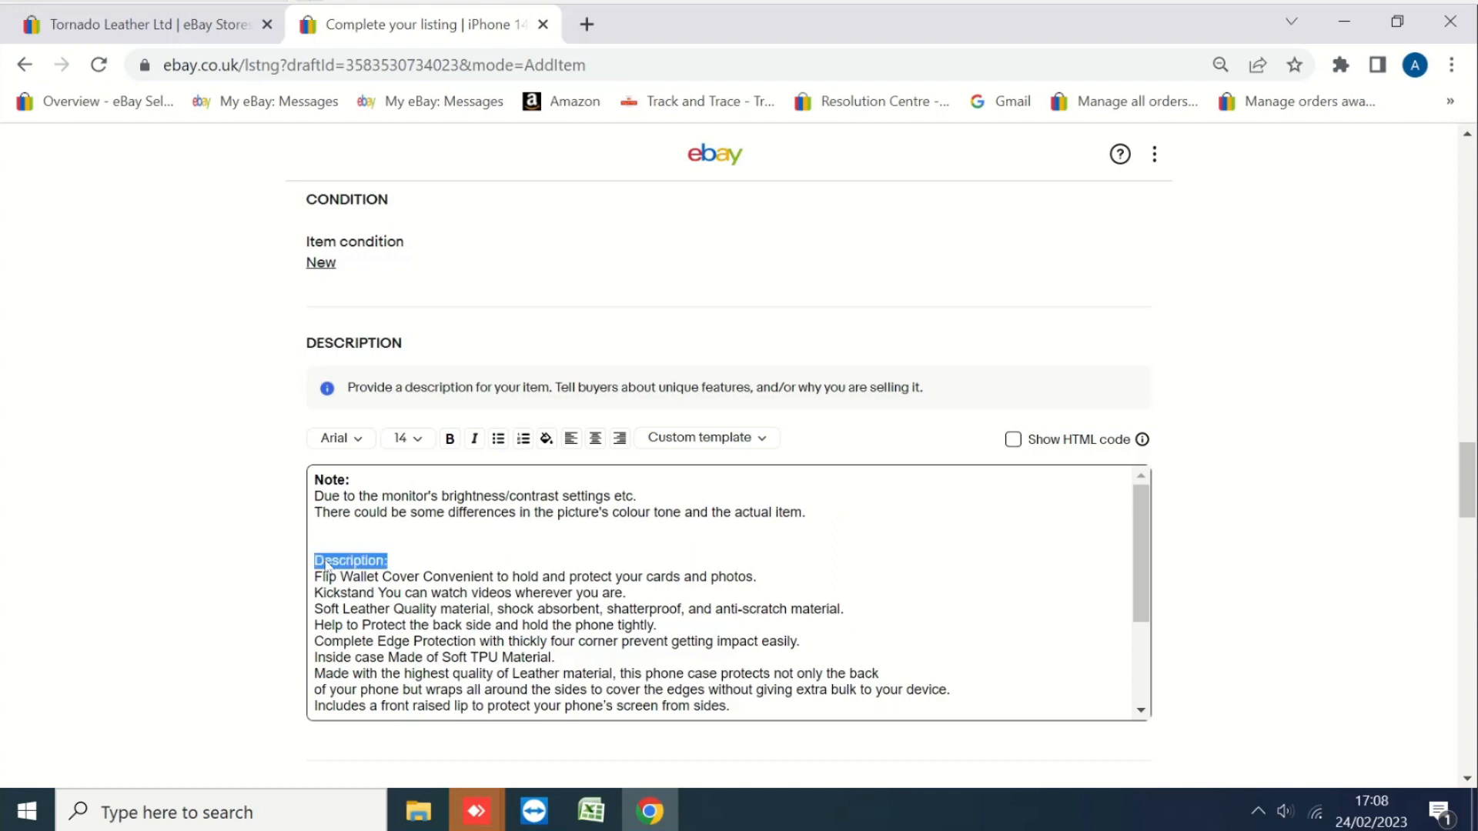
left_click(452, 441)
left_click(417, 581)
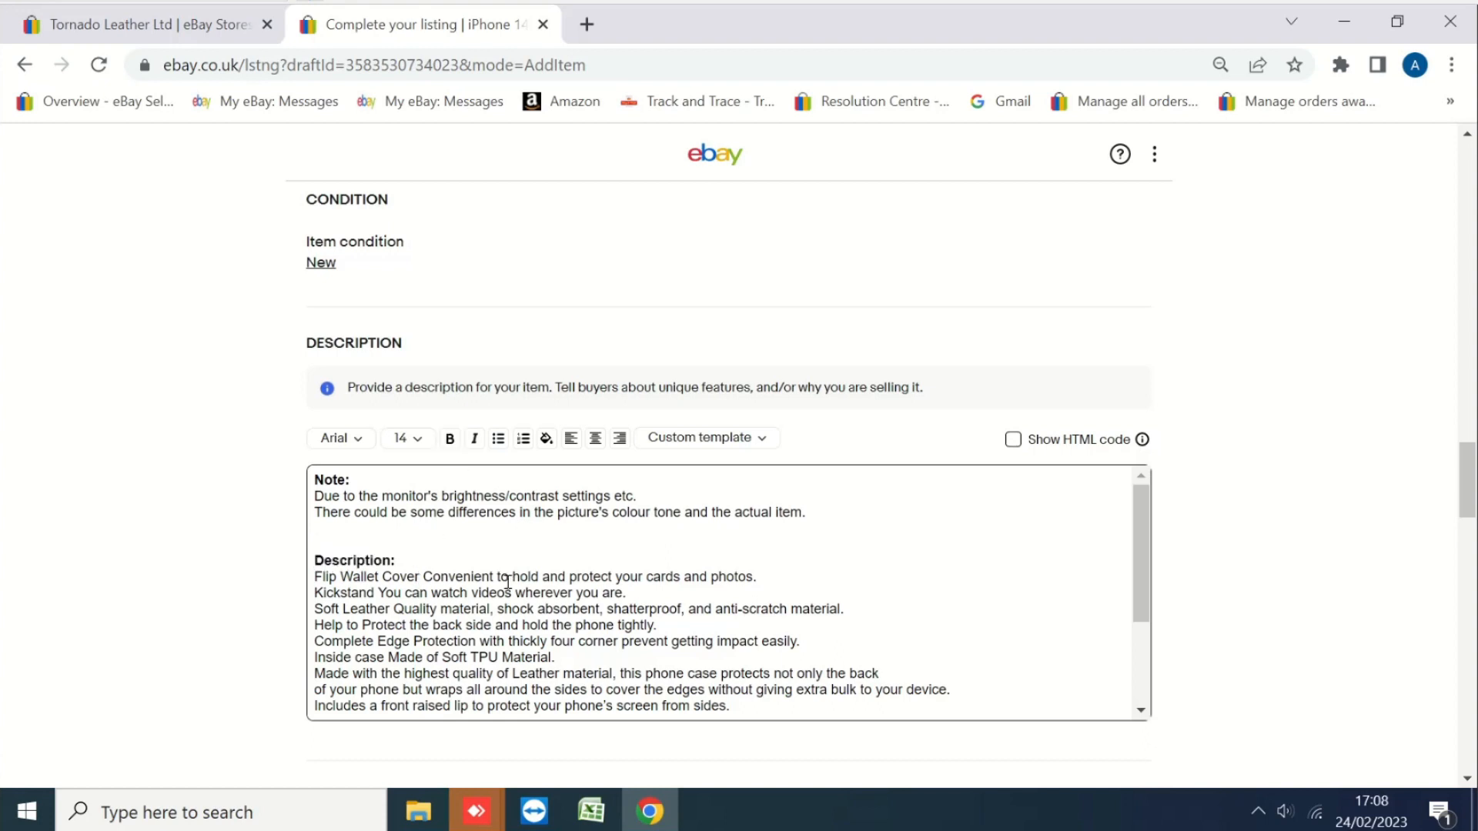
Centre the "Package Included:" and "1 x Wallet Book Case." lines without bullets and set their font size to 18.
scroll(508, 582, "down", 3)
left_click_drag(342, 624, 499, 635)
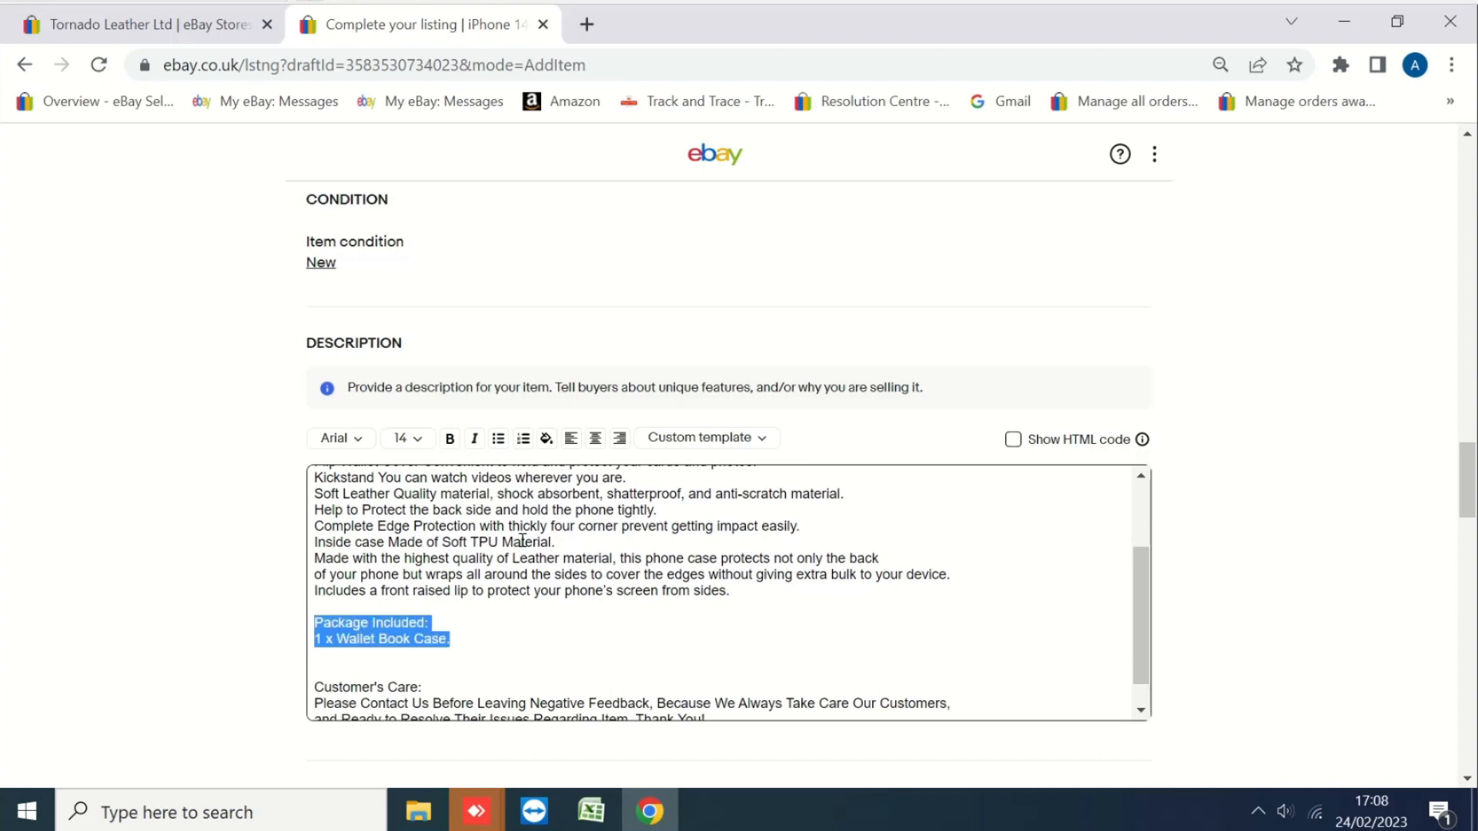
left_click(499, 438)
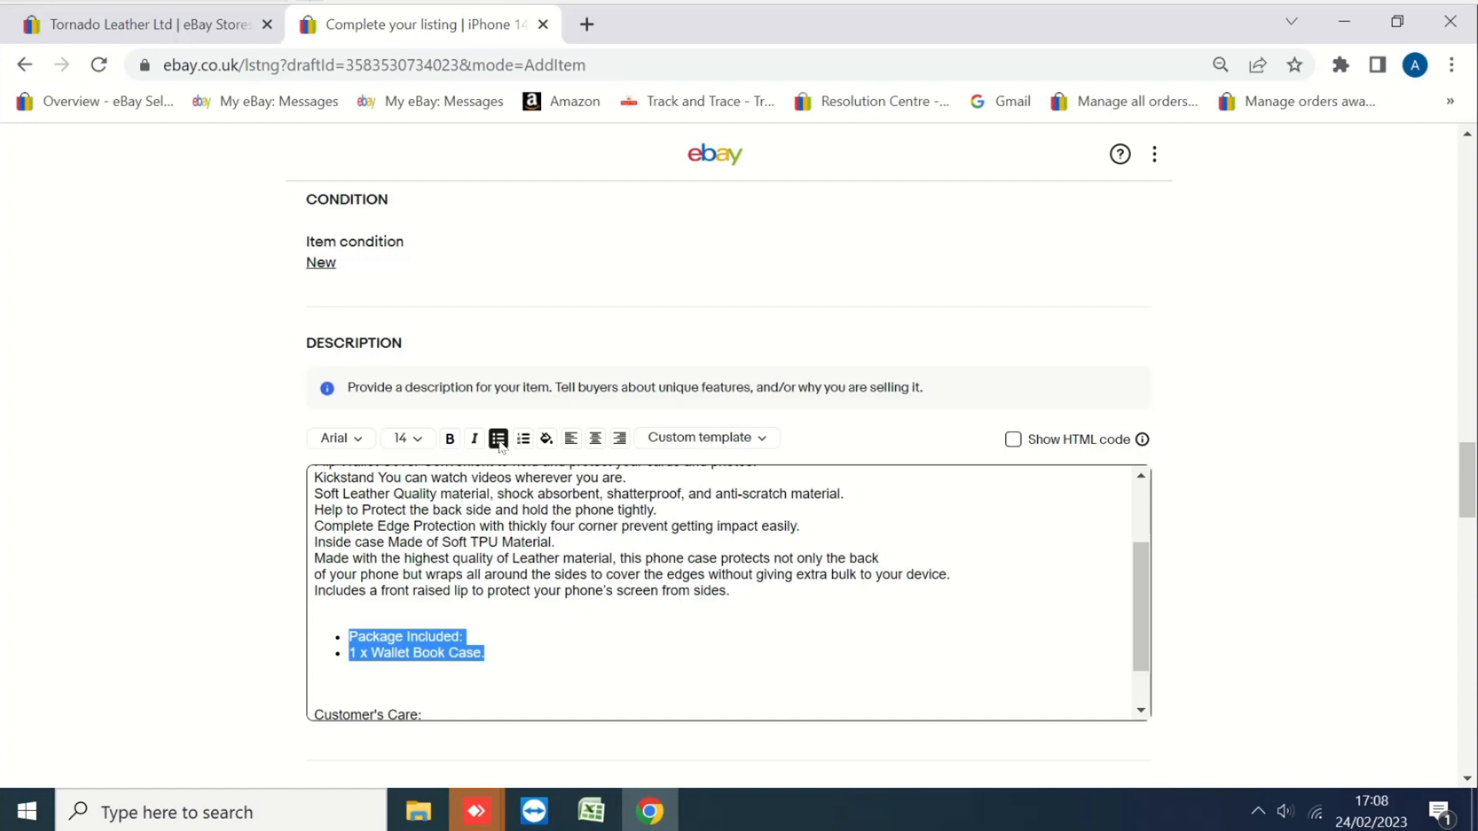
left_click(499, 439)
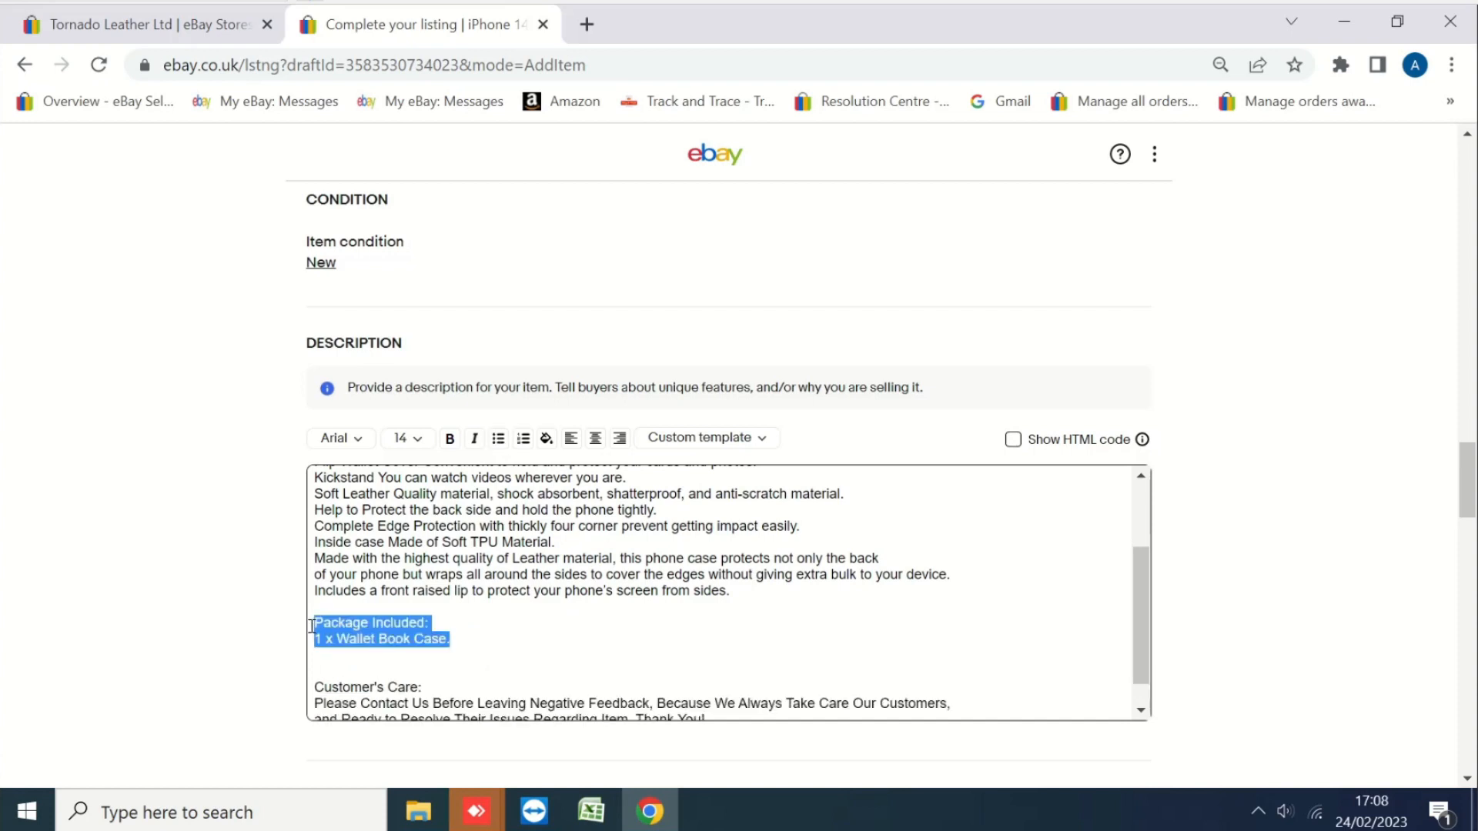
left_click(596, 437)
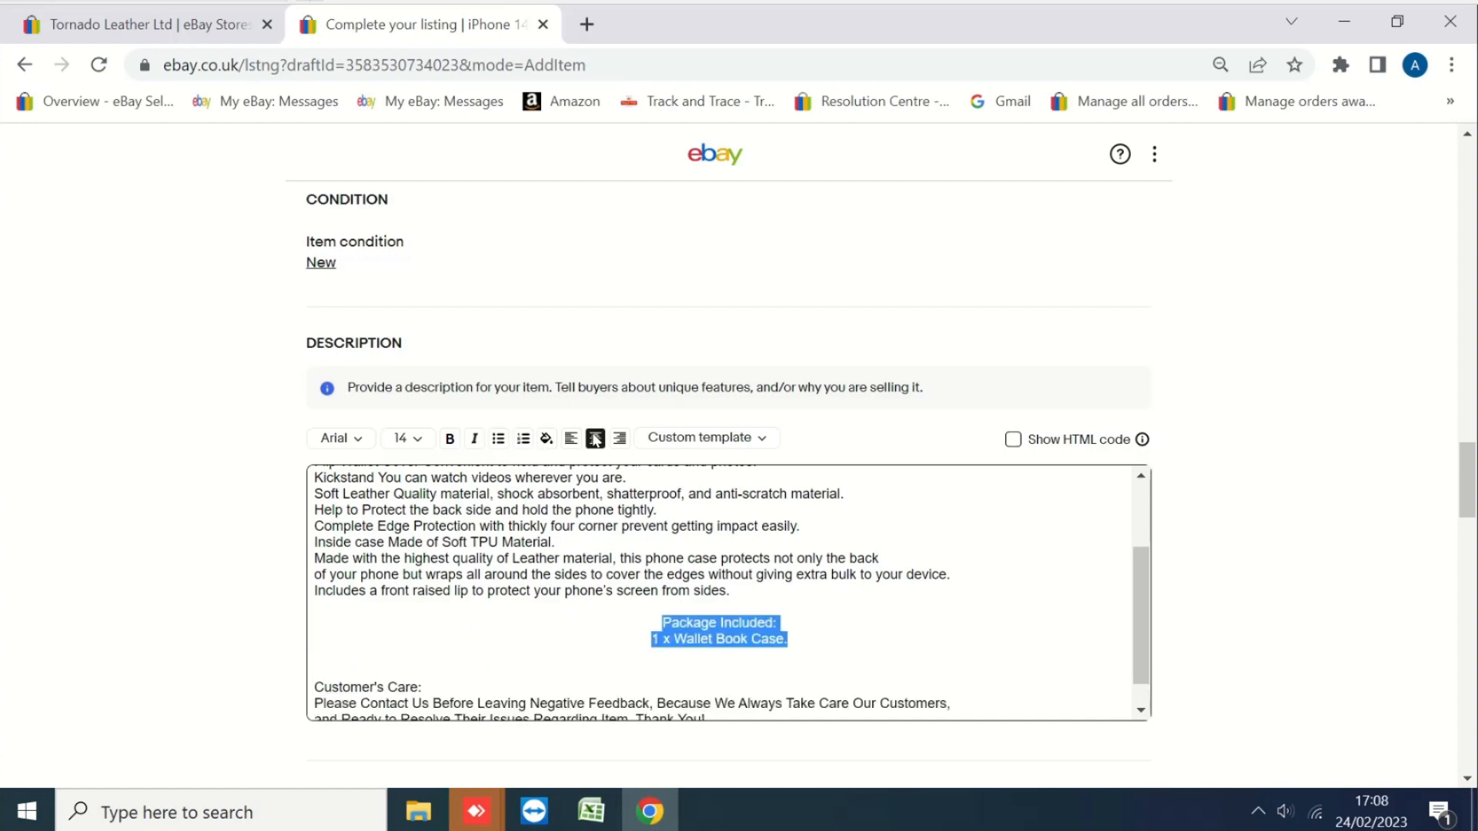
scroll(406, 440, "down", 1)
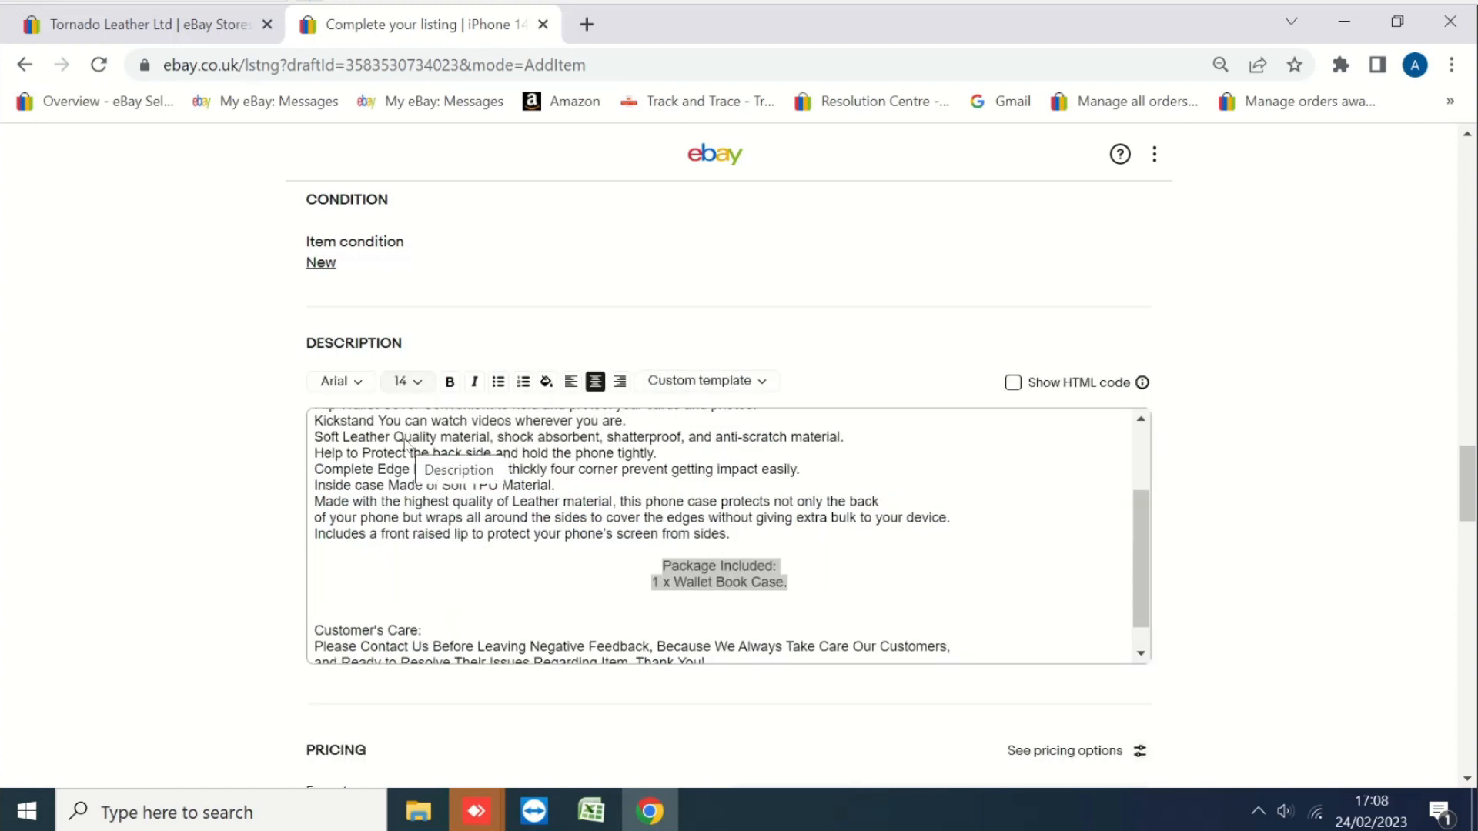
left_click(414, 382)
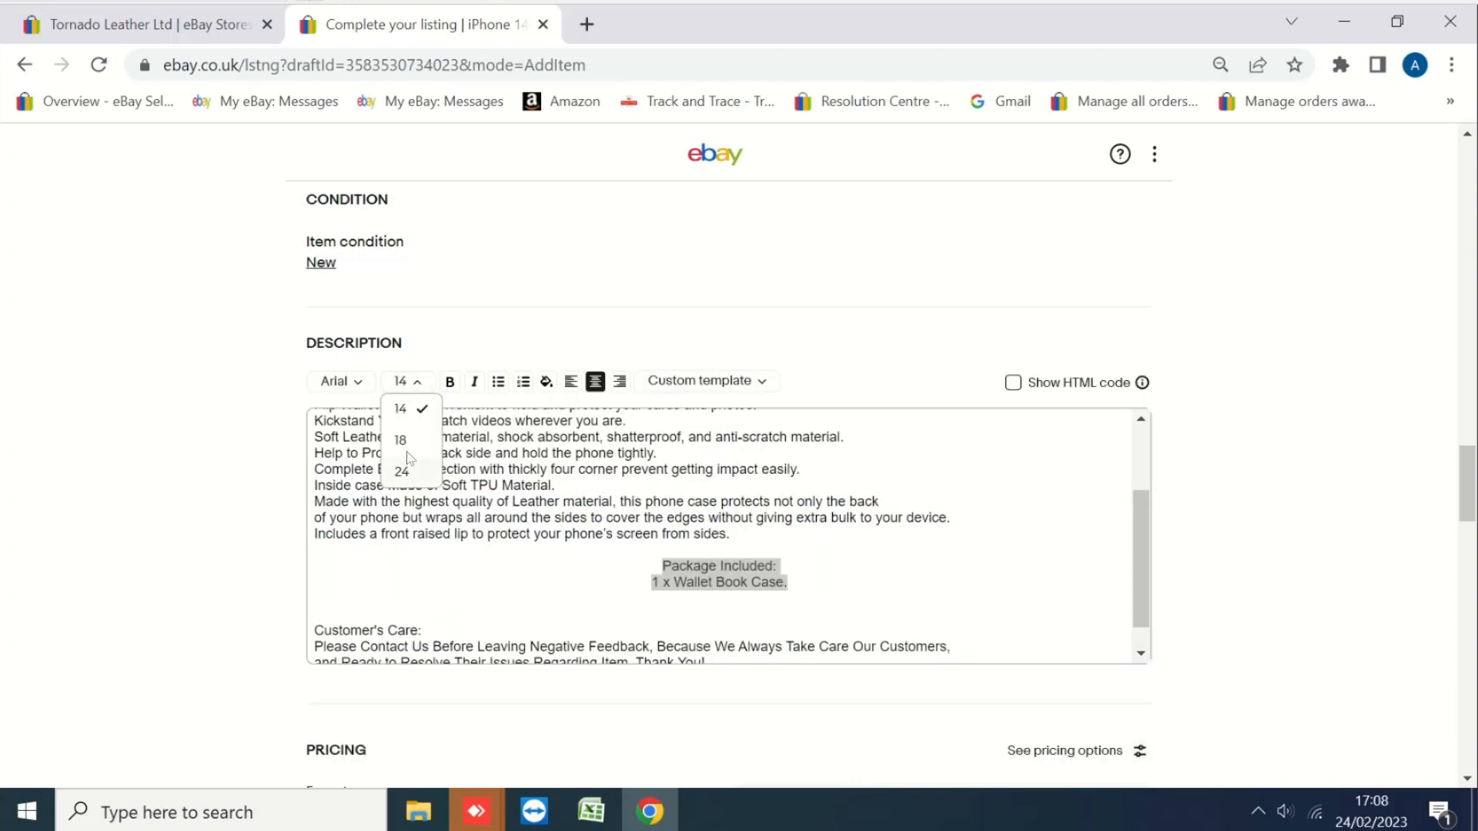
left_click(401, 440)
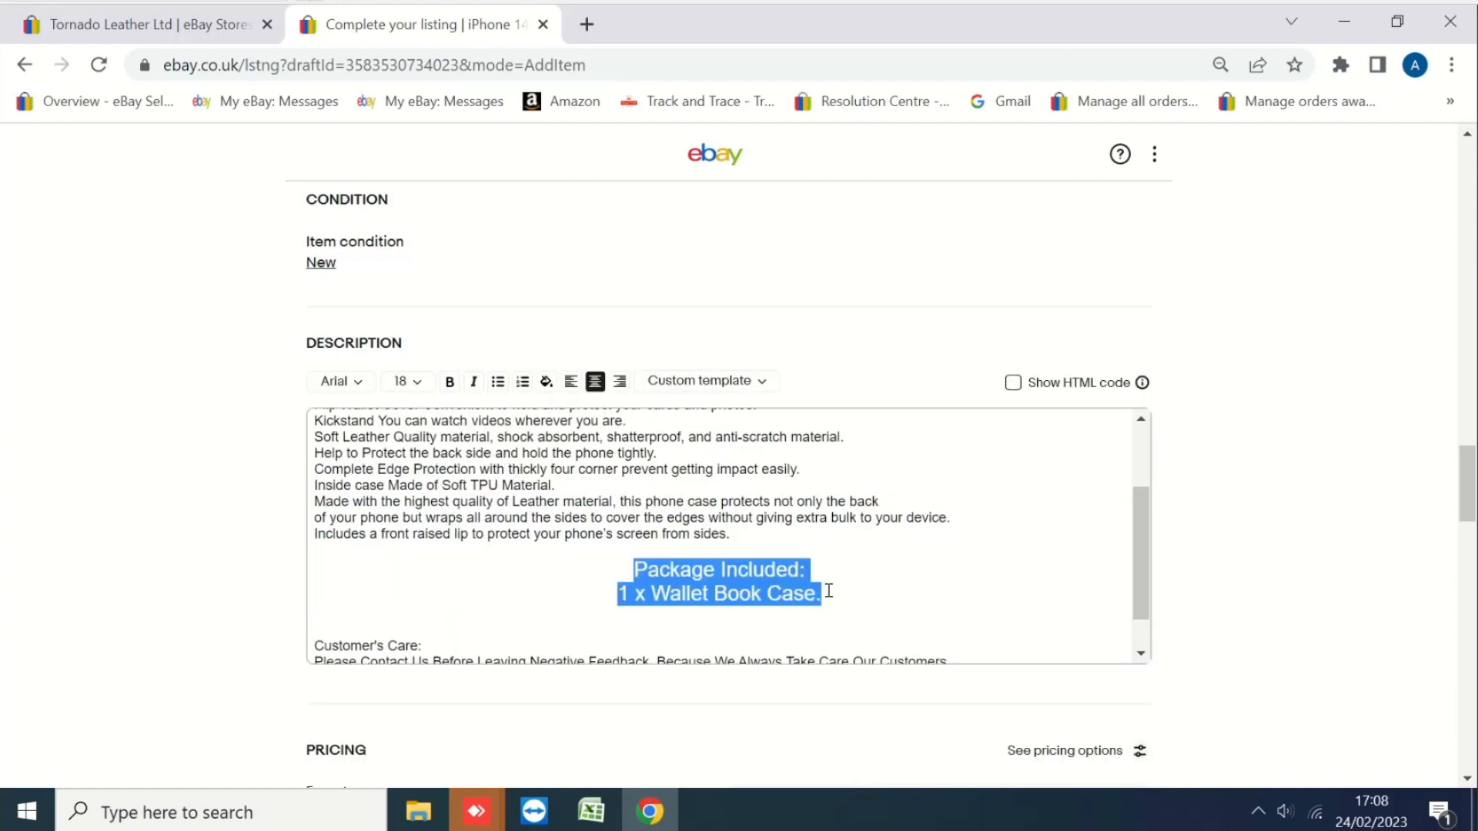
Make the "Package Included:" heading bold.
left_click_drag(821, 577, 632, 571)
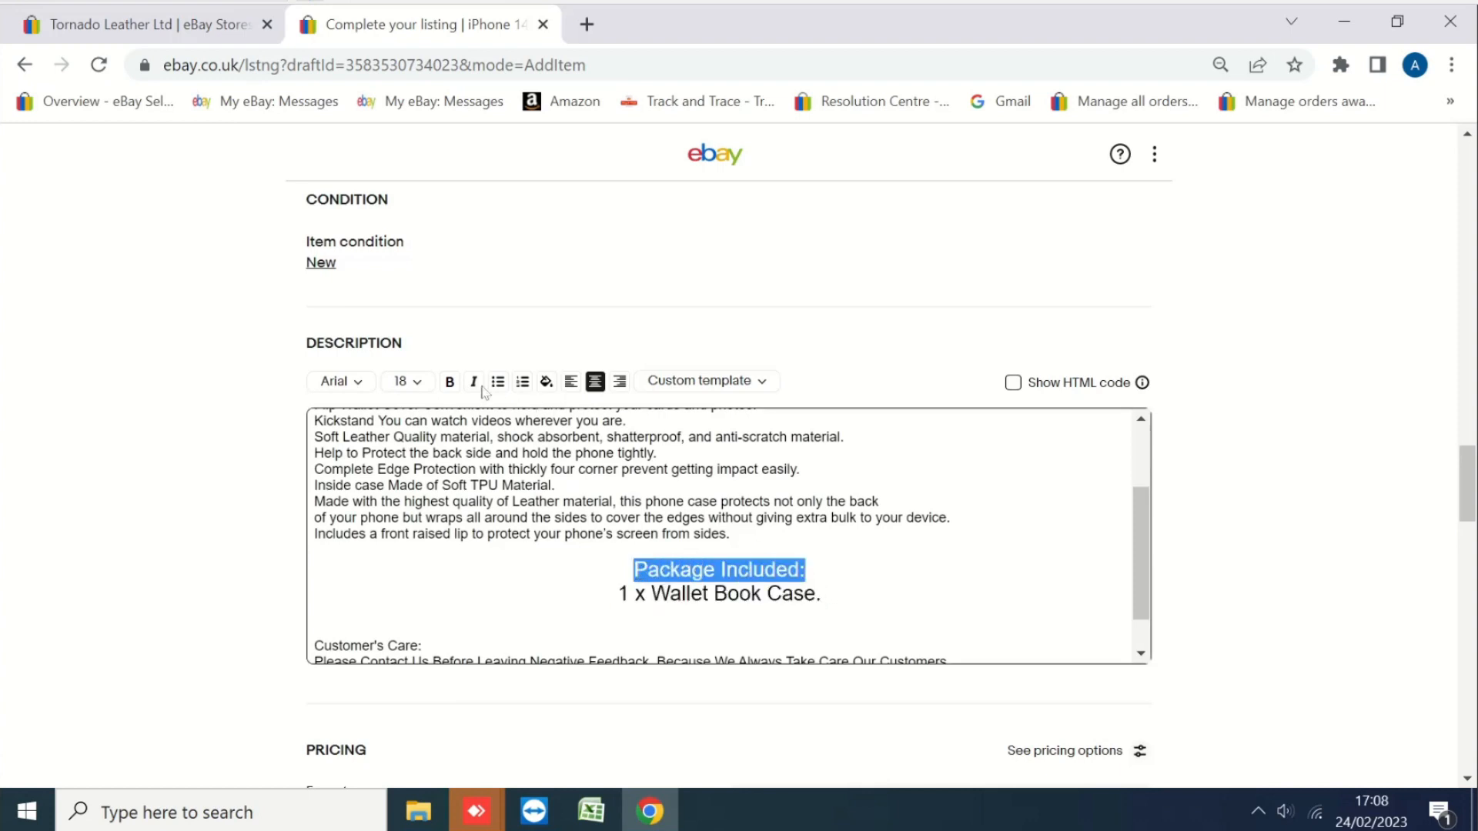
left_click(450, 382)
left_click(853, 582)
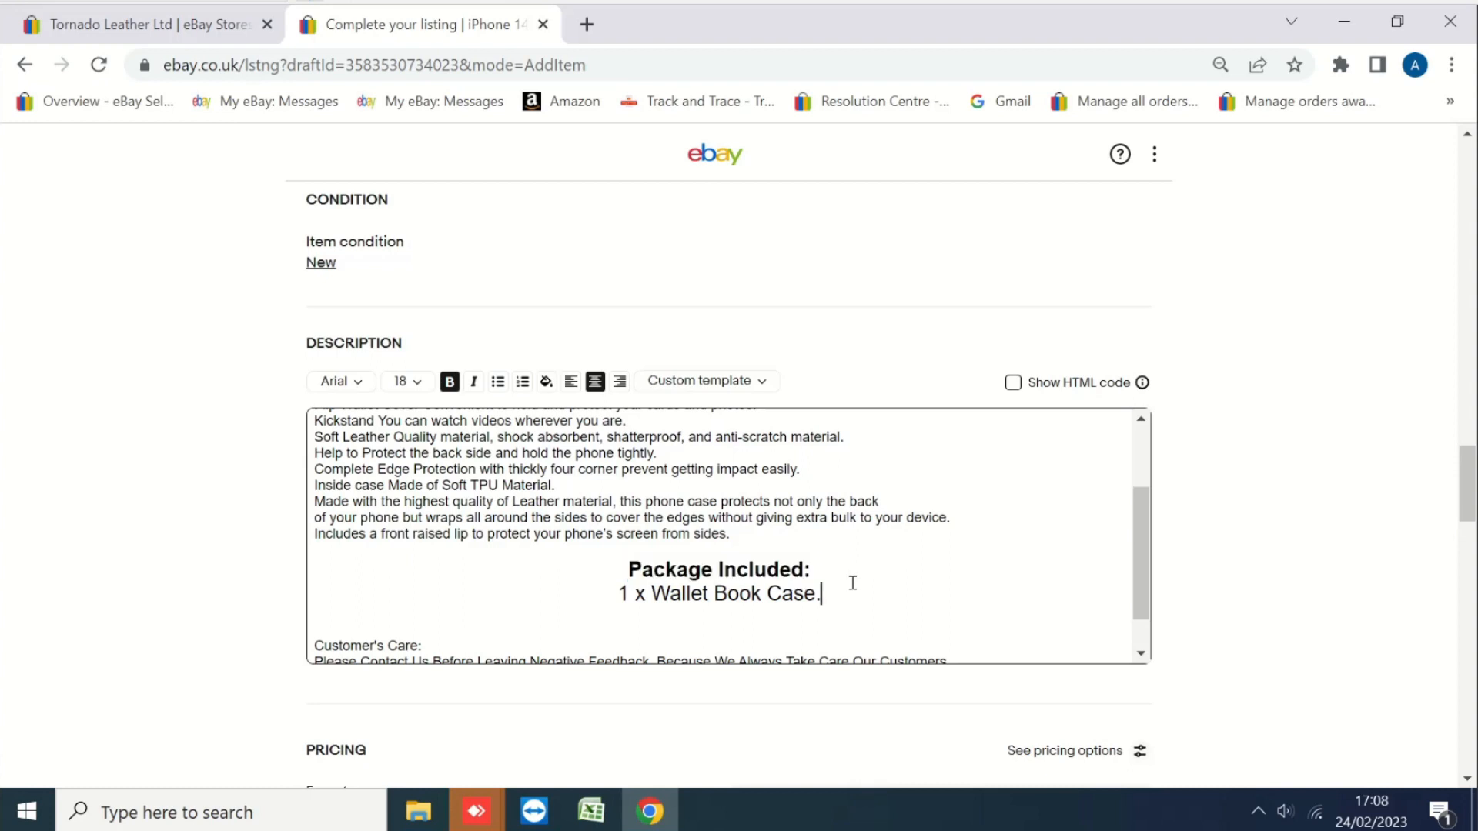
Make the entire Customer's Care section at the end of the description bold.
scroll(852, 583, "down", 1)
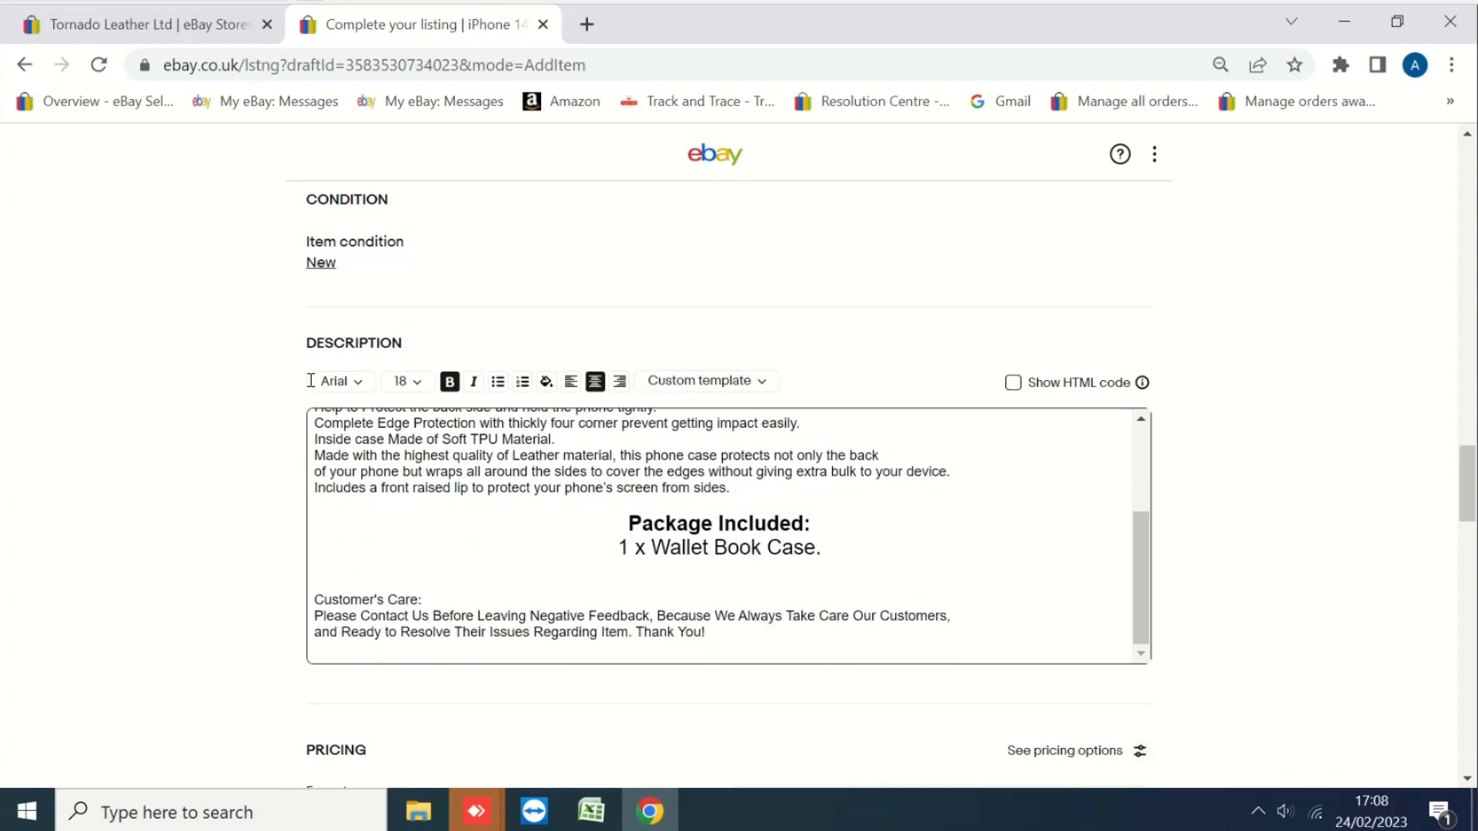
left_click_drag(424, 600, 312, 599)
left_click(705, 631)
left_click(315, 599, "shift")
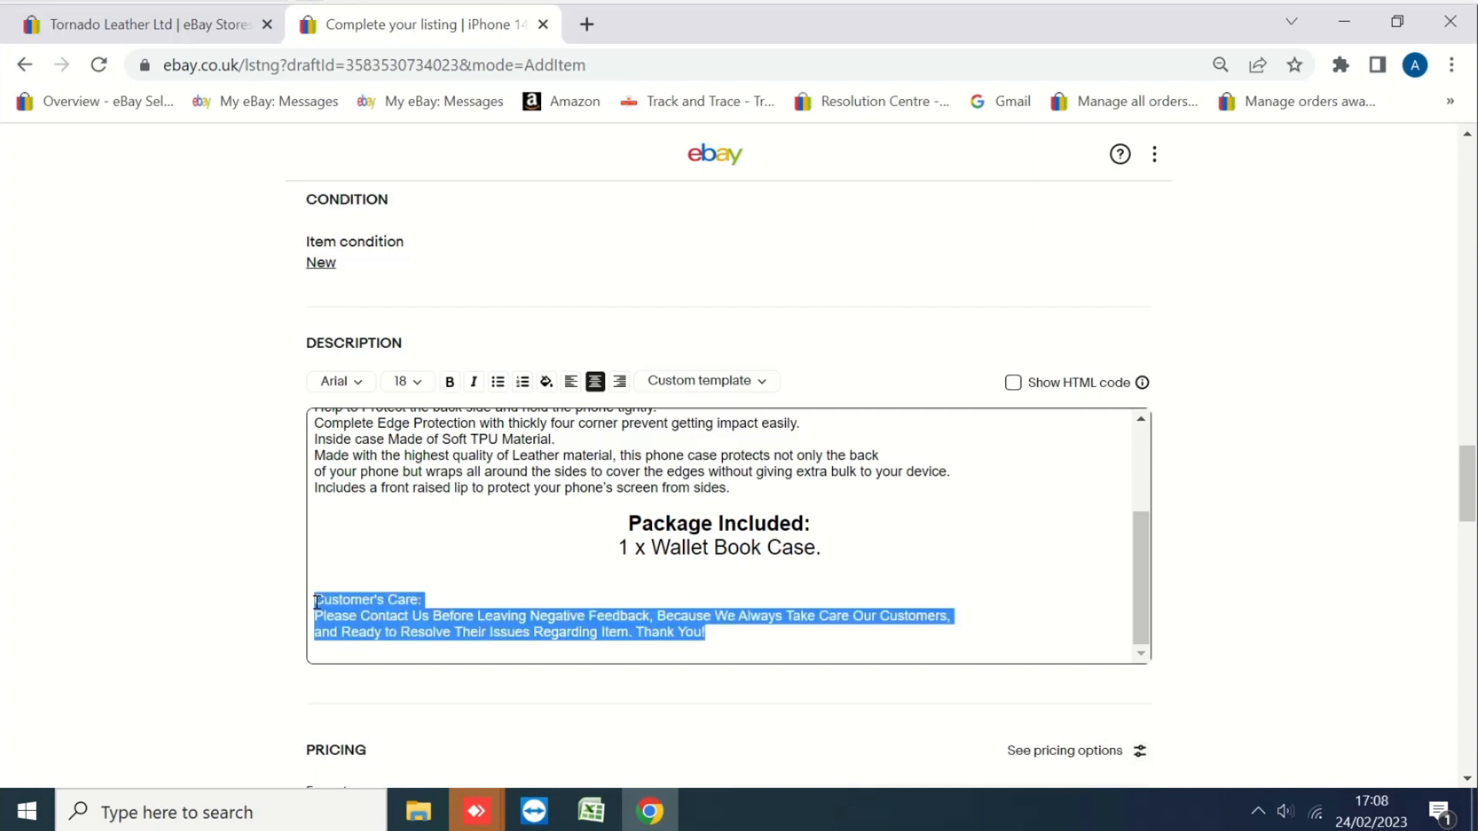
left_click(451, 382)
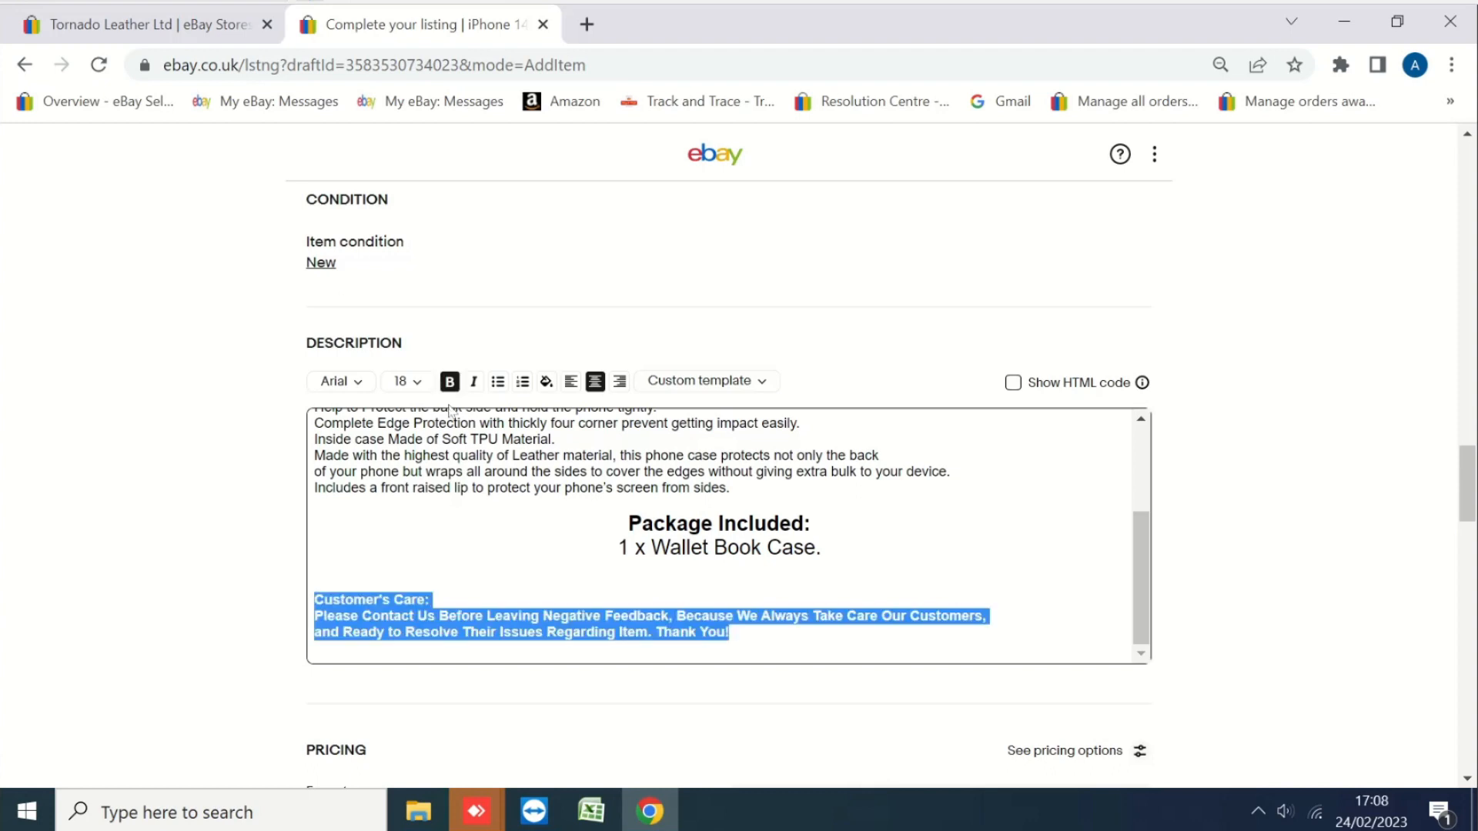
left_click(465, 576)
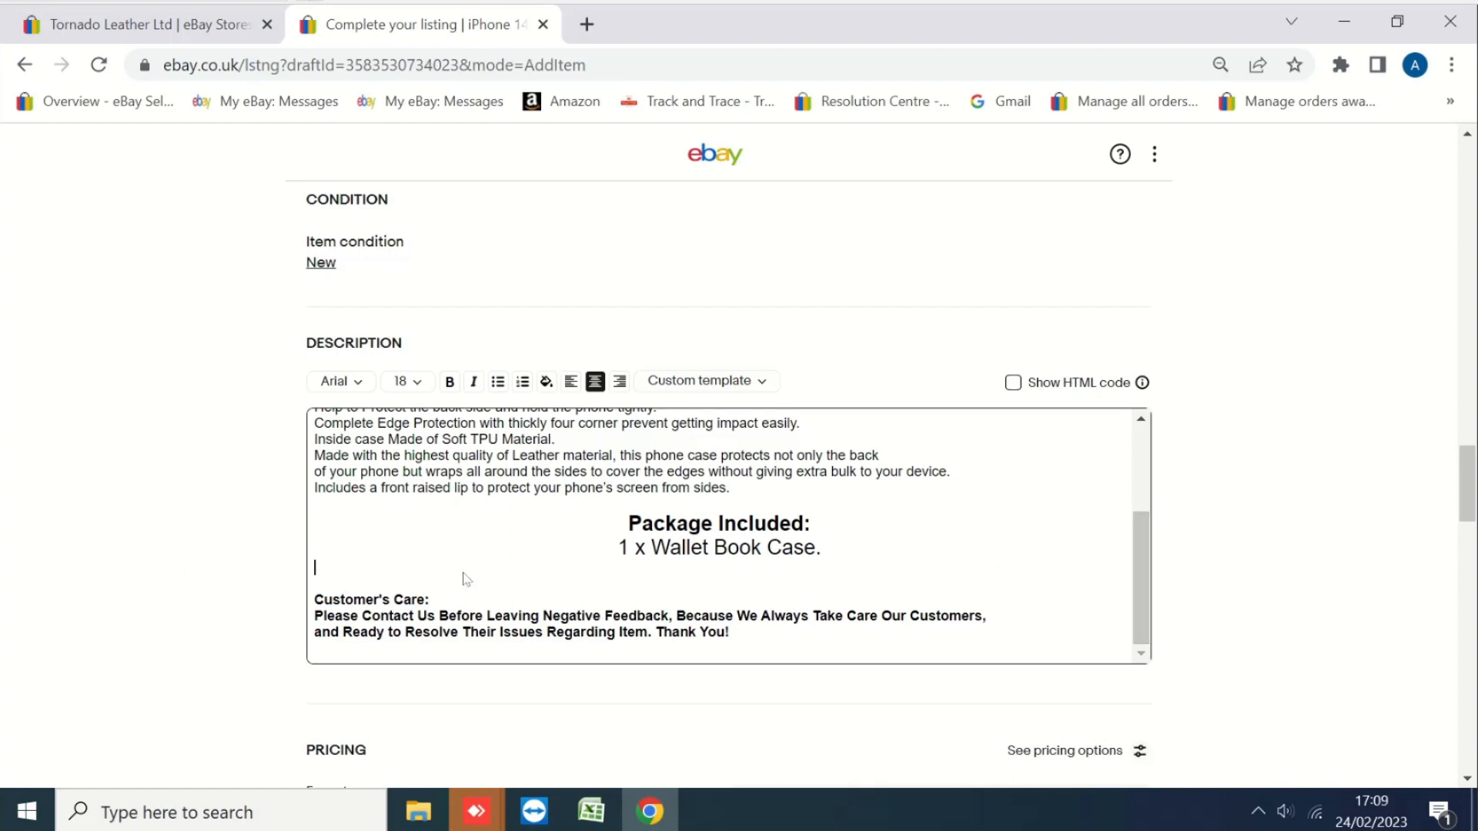
Examine the listing format choices and the price field's suggestions in the pricing section.
scroll(247, 510, "down", 3)
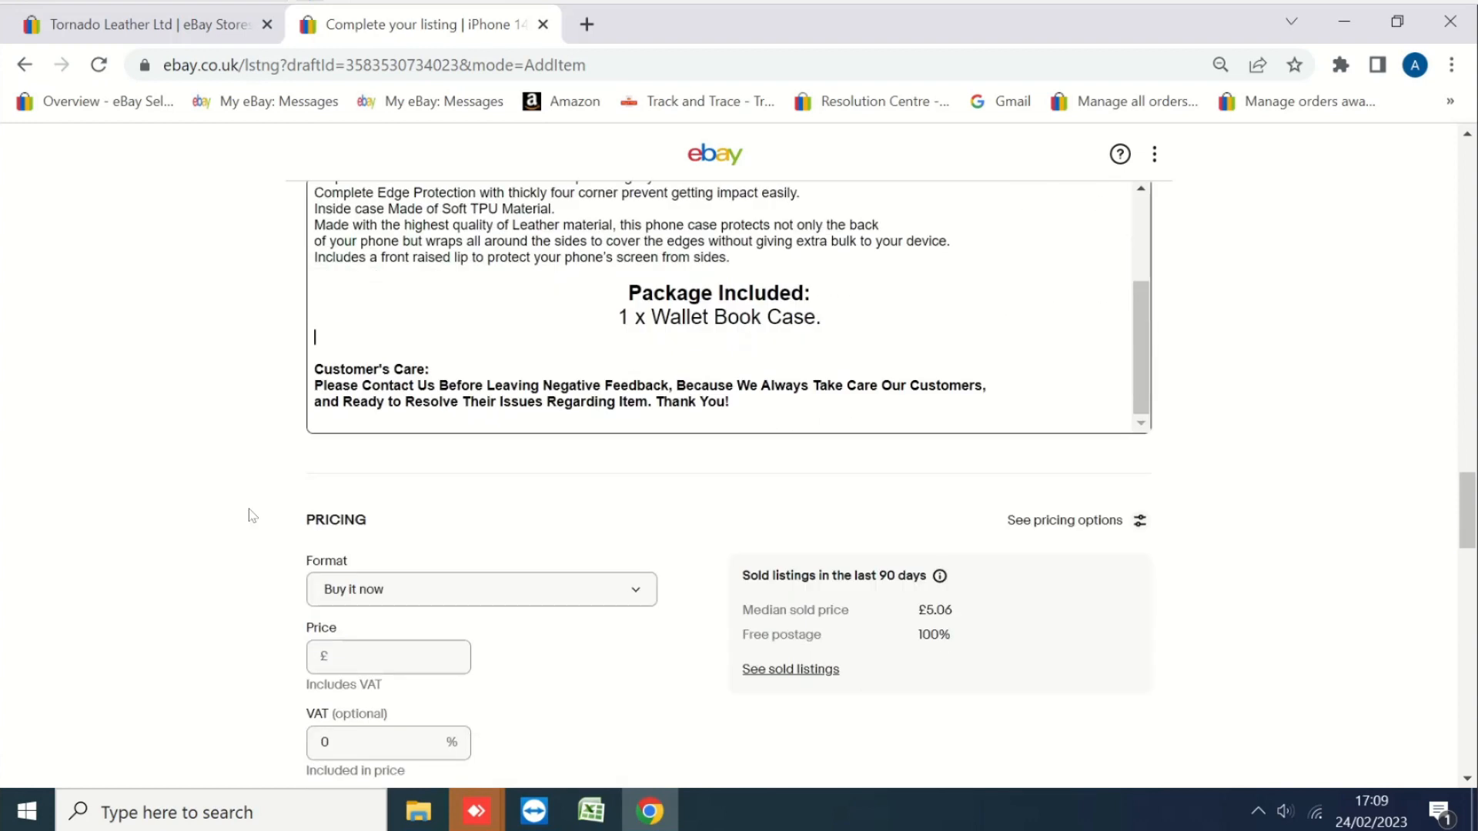
scroll(248, 516, "down", 3)
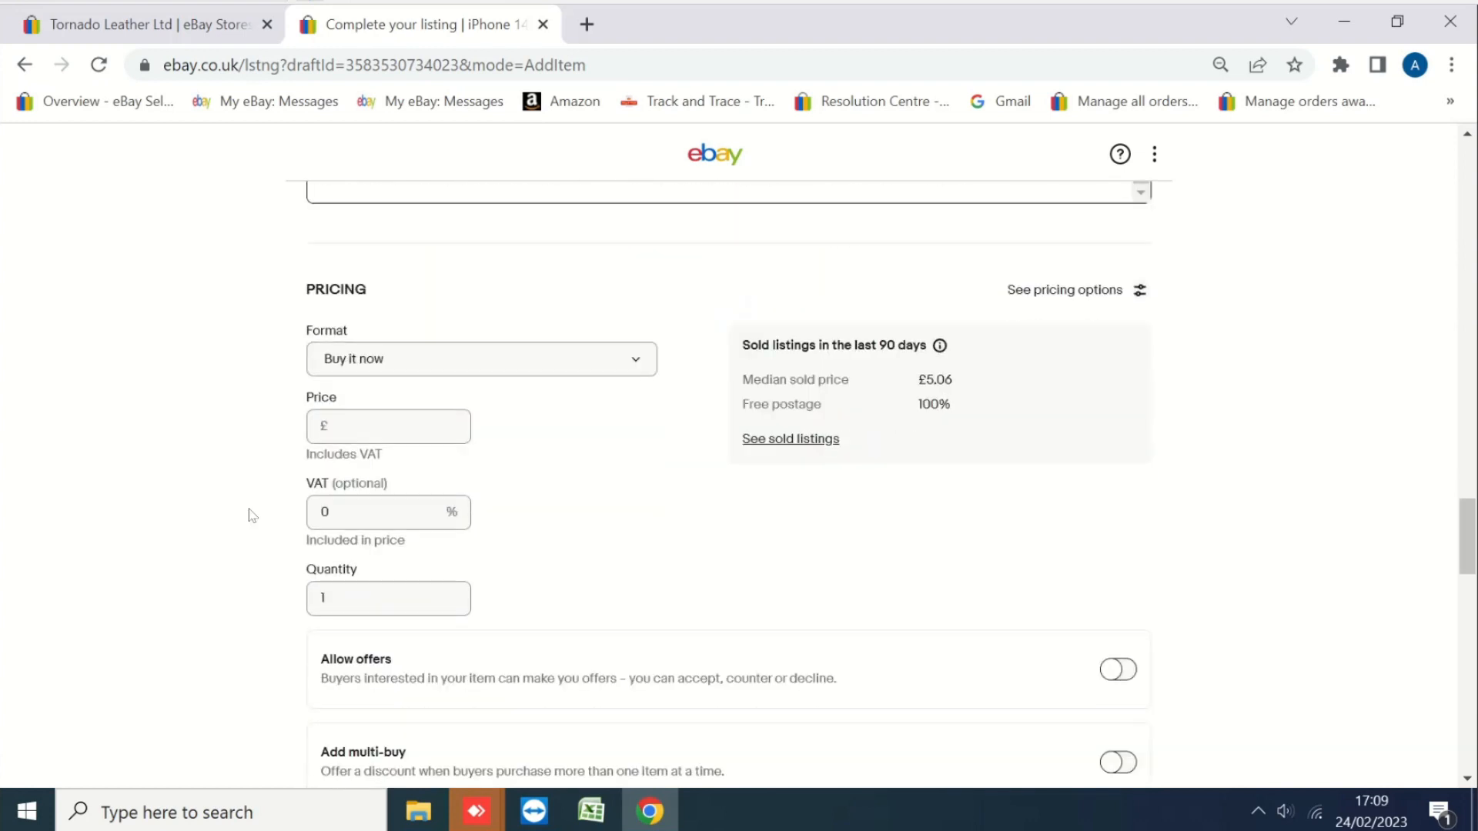
left_click(496, 355)
left_click(497, 354)
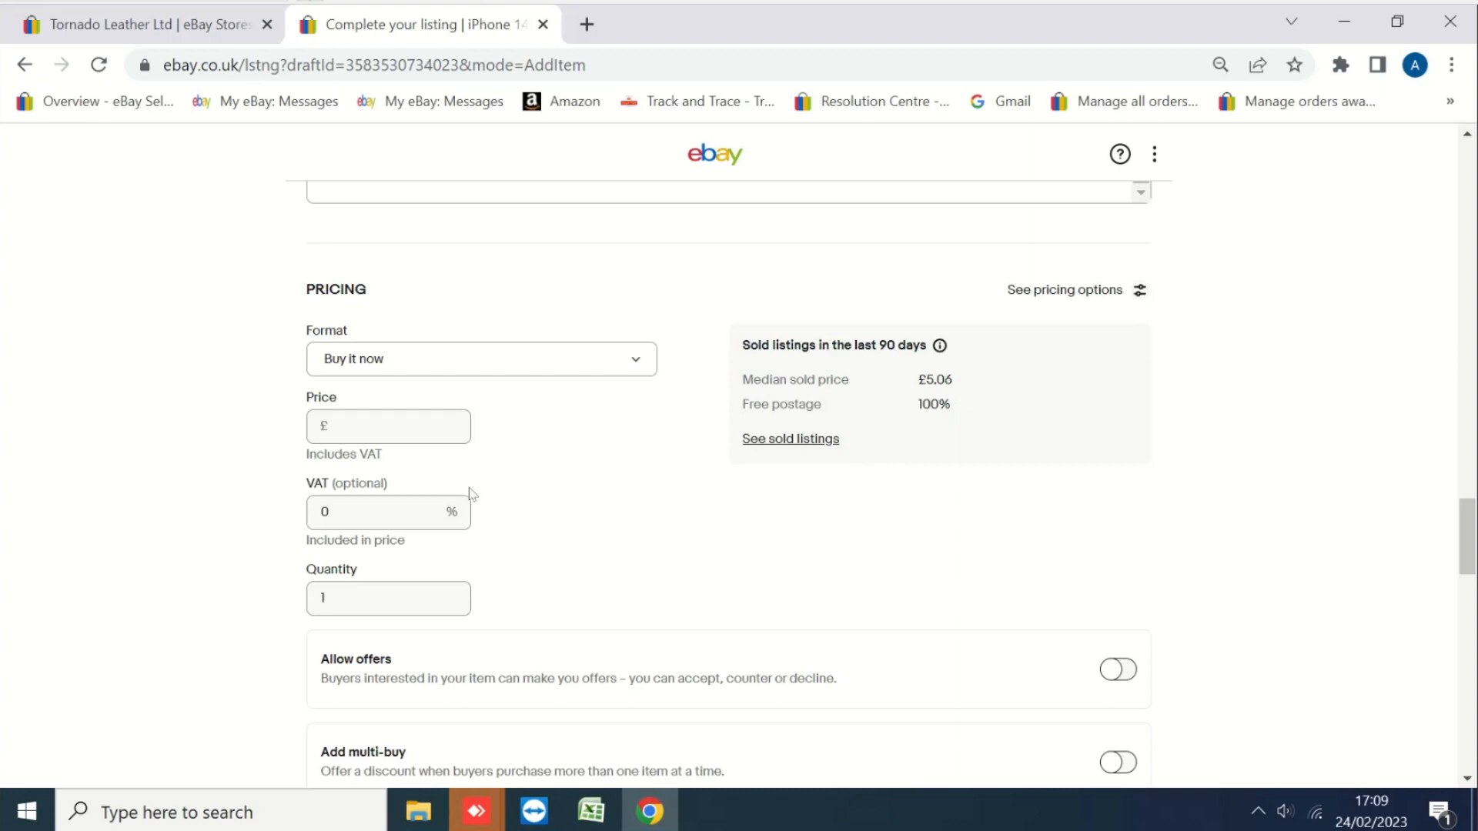
left_click(398, 429)
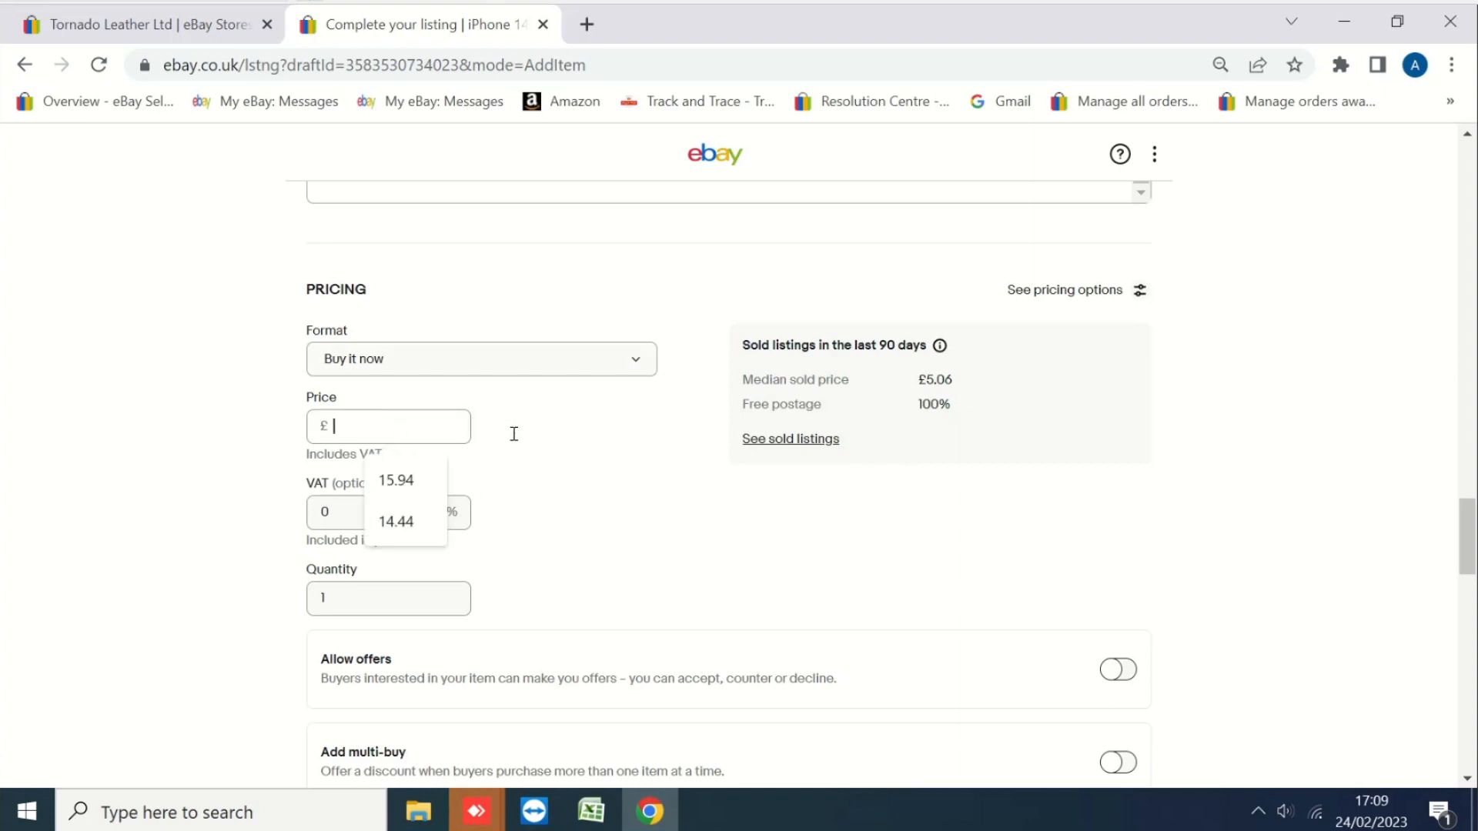
left_click(370, 459)
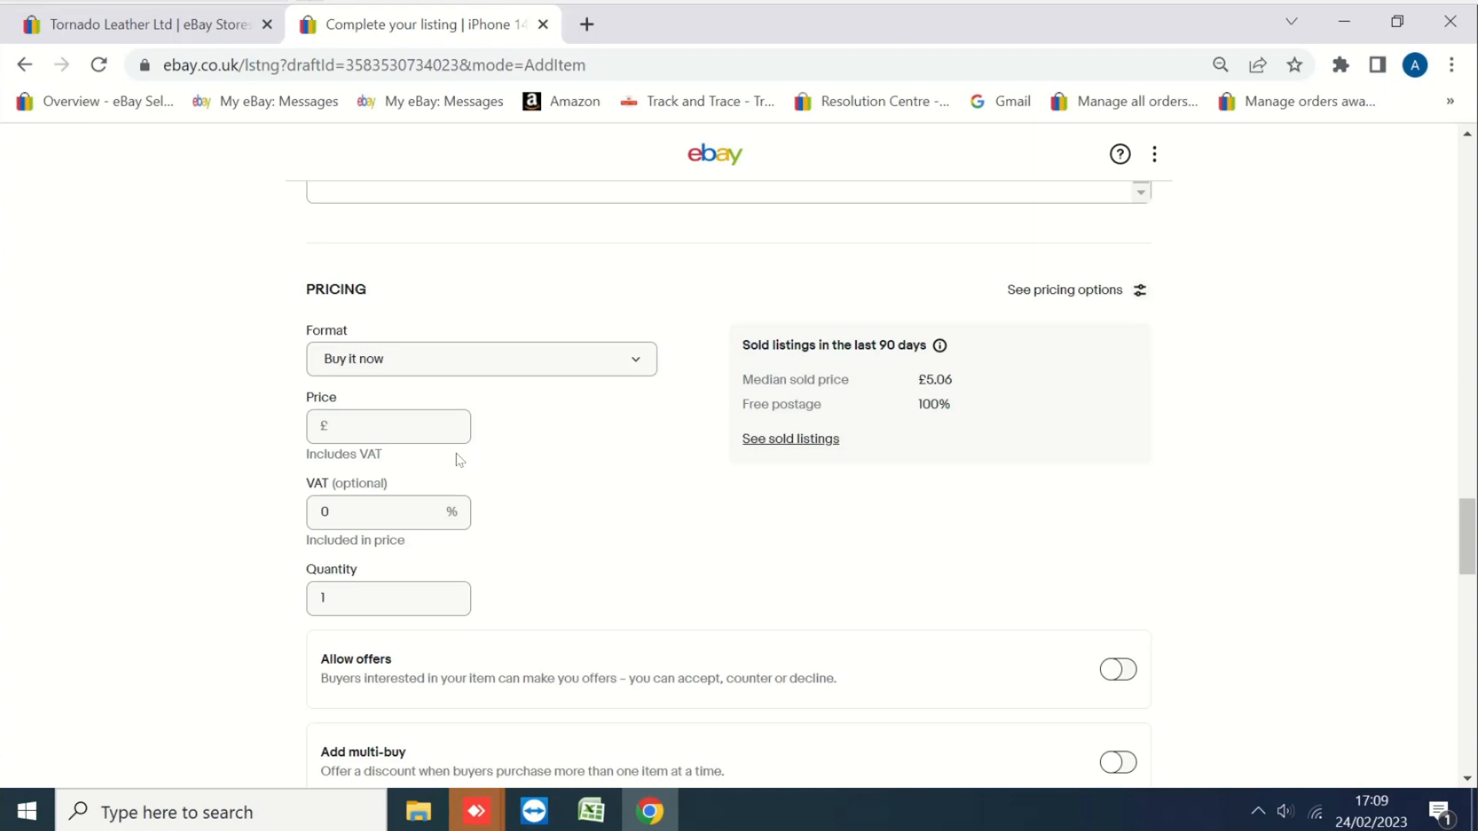
Set the listing's price to £6.99 and its quantity to 10.
left_click(385, 428)
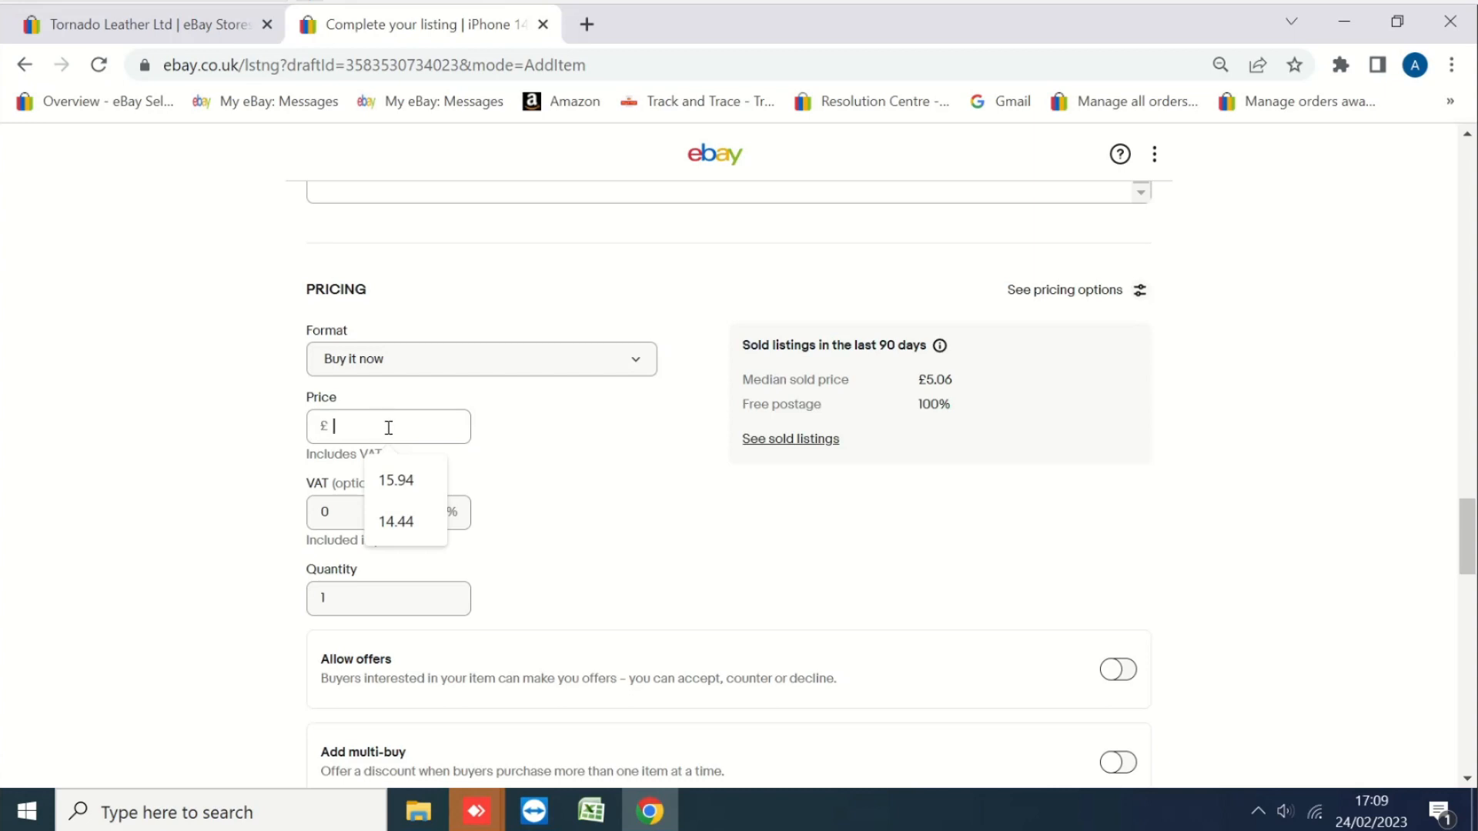
type("6.99")
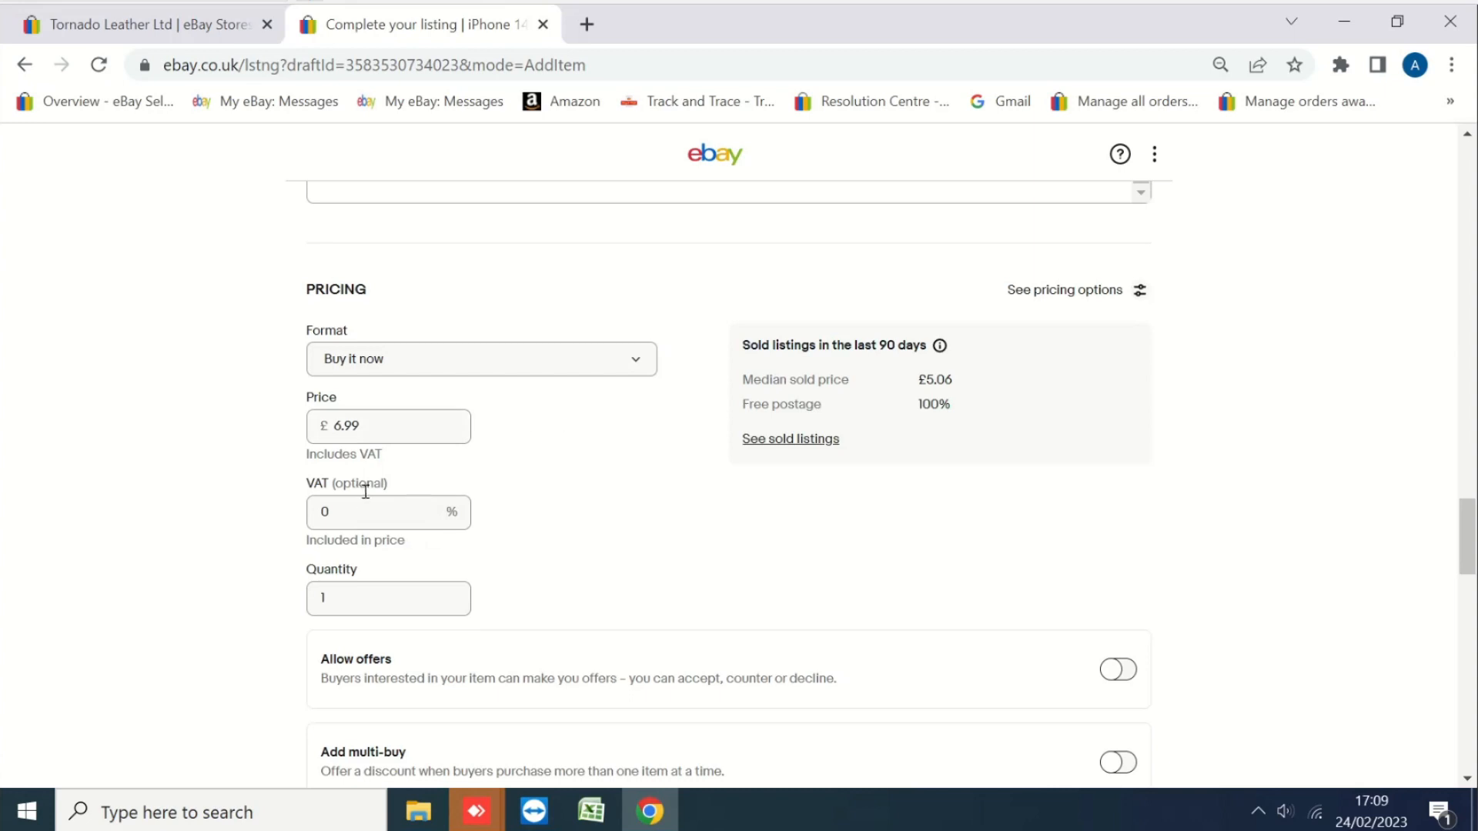
scroll(616, 452, "down", 3)
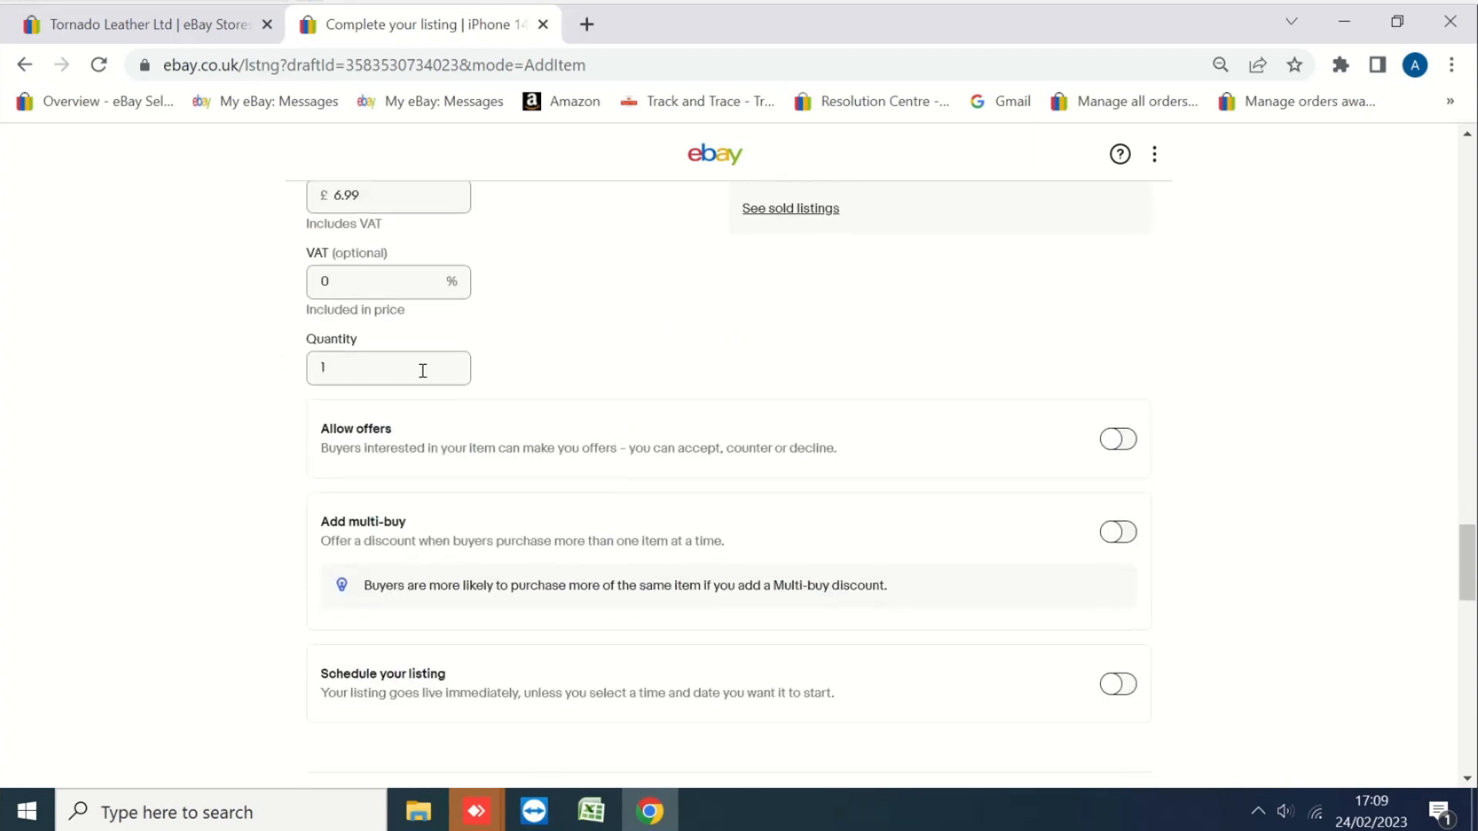
left_click_drag(346, 362, 241, 362)
type("10")
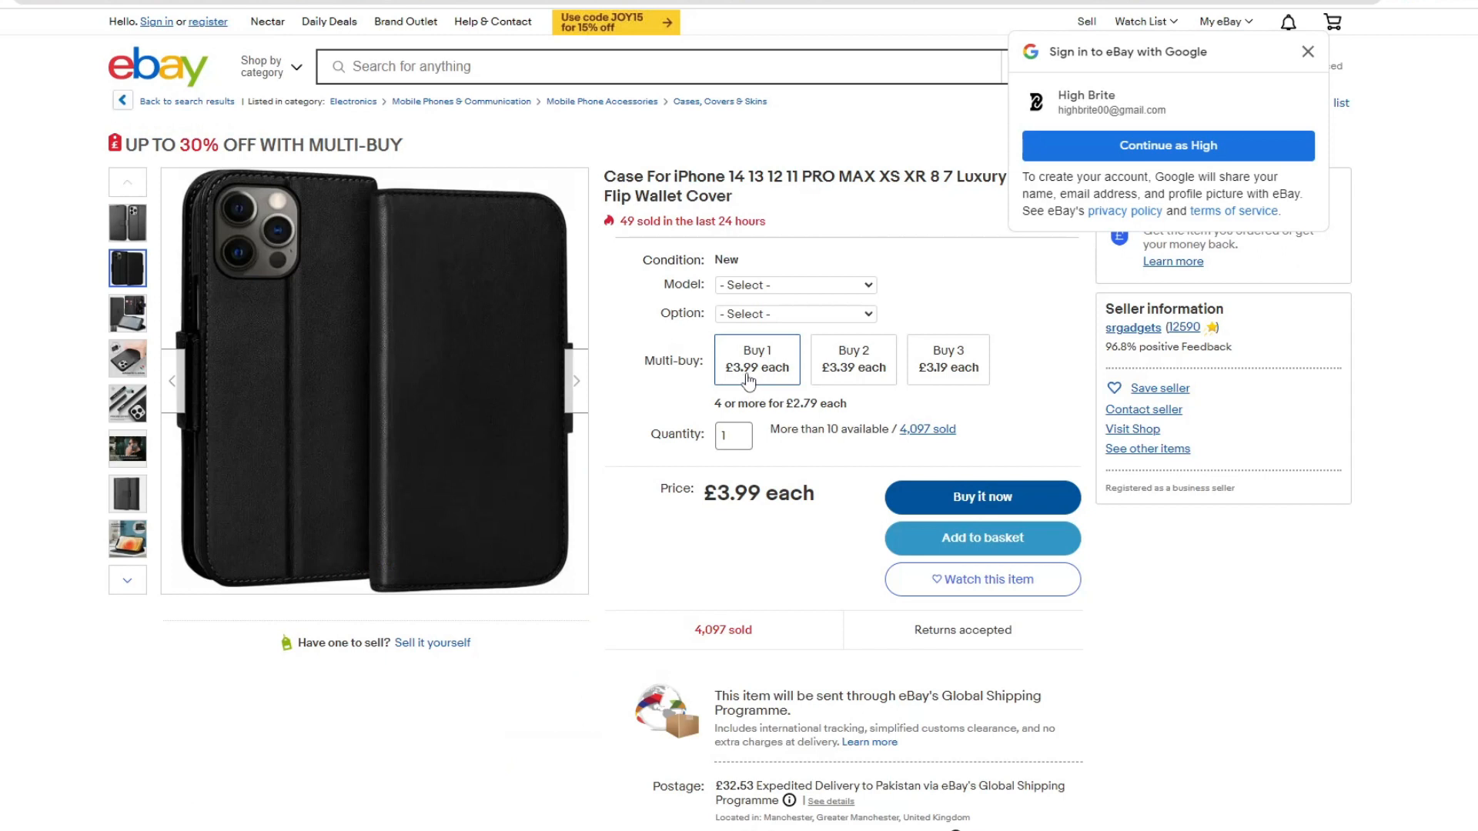
Check the Buy 2 and Buy 3 prices on the example listing, and enable multi-buy with a 25% saving for Buy 4.
left_click(847, 380)
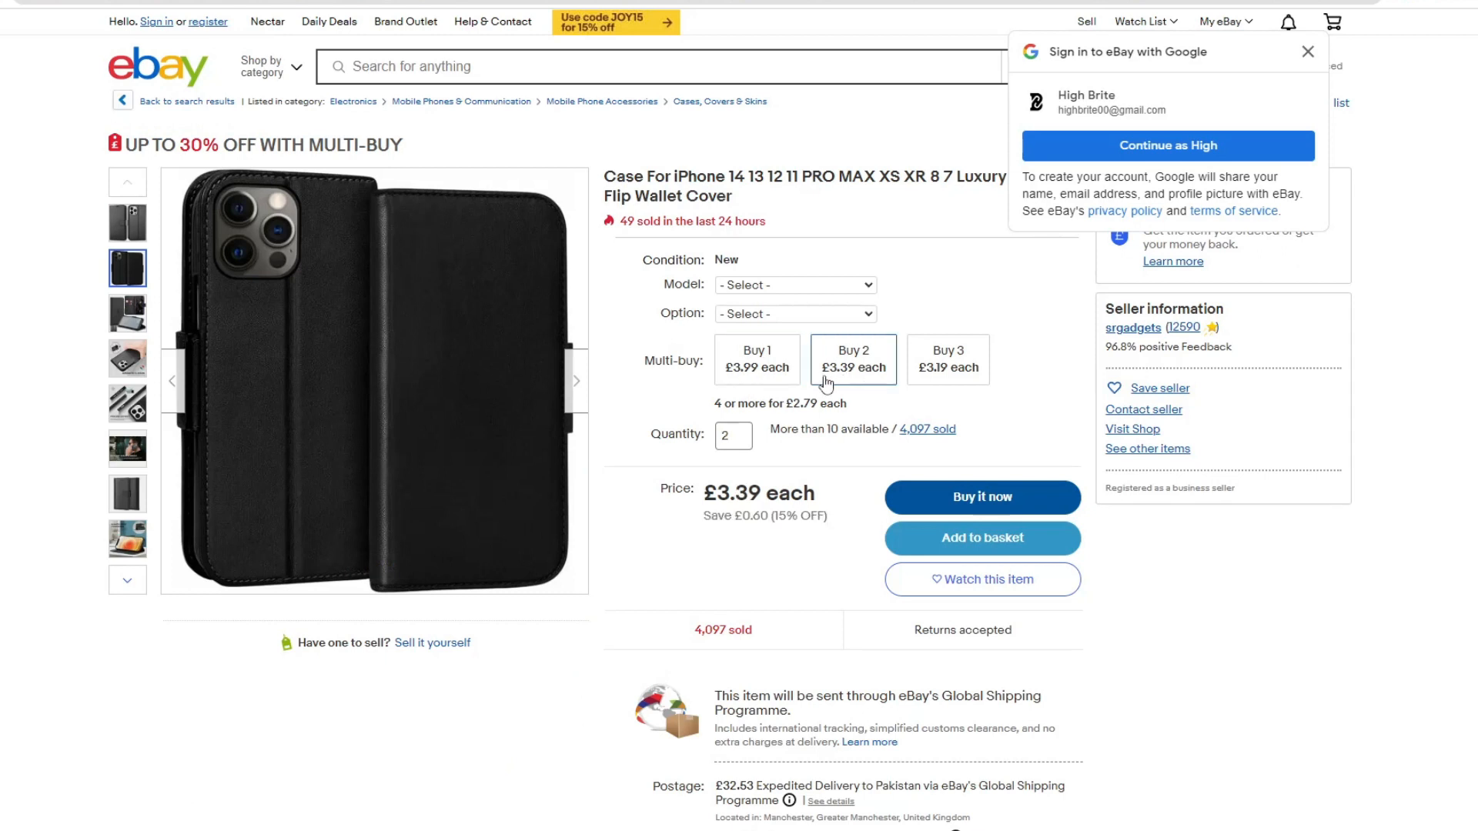
left_click(938, 379)
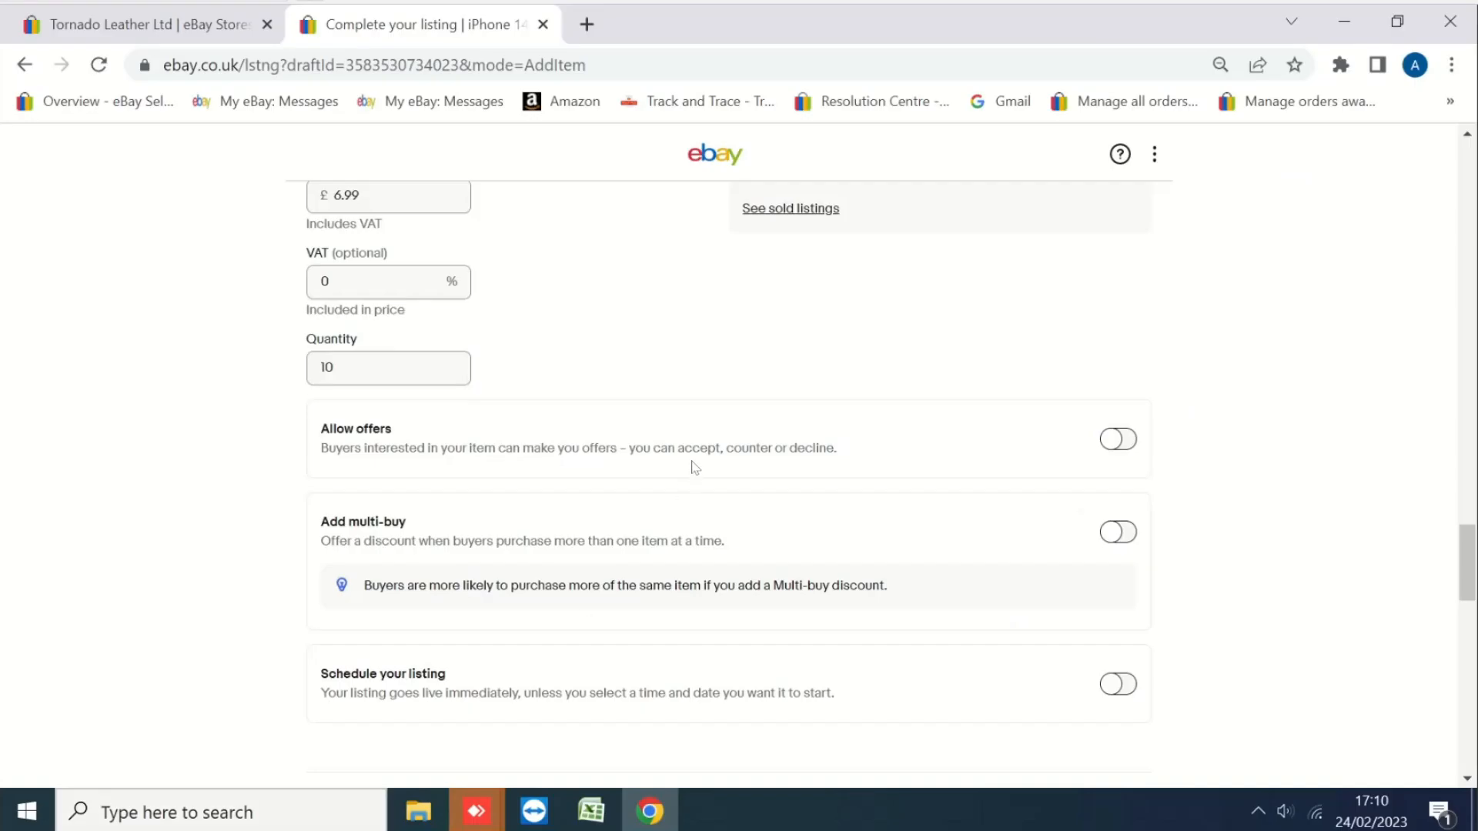
scroll(846, 463, "down", 2)
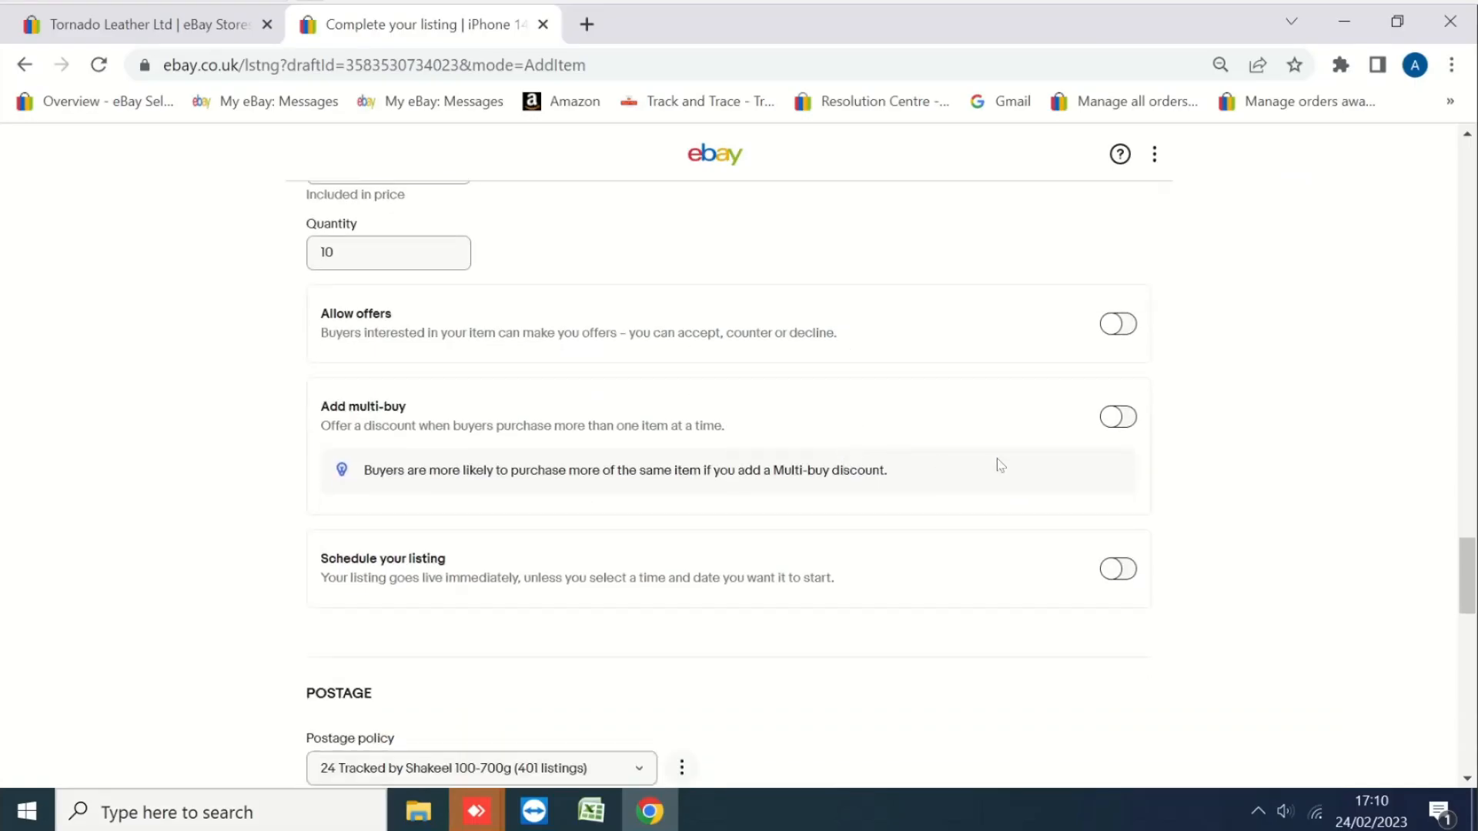
left_click(1117, 417)
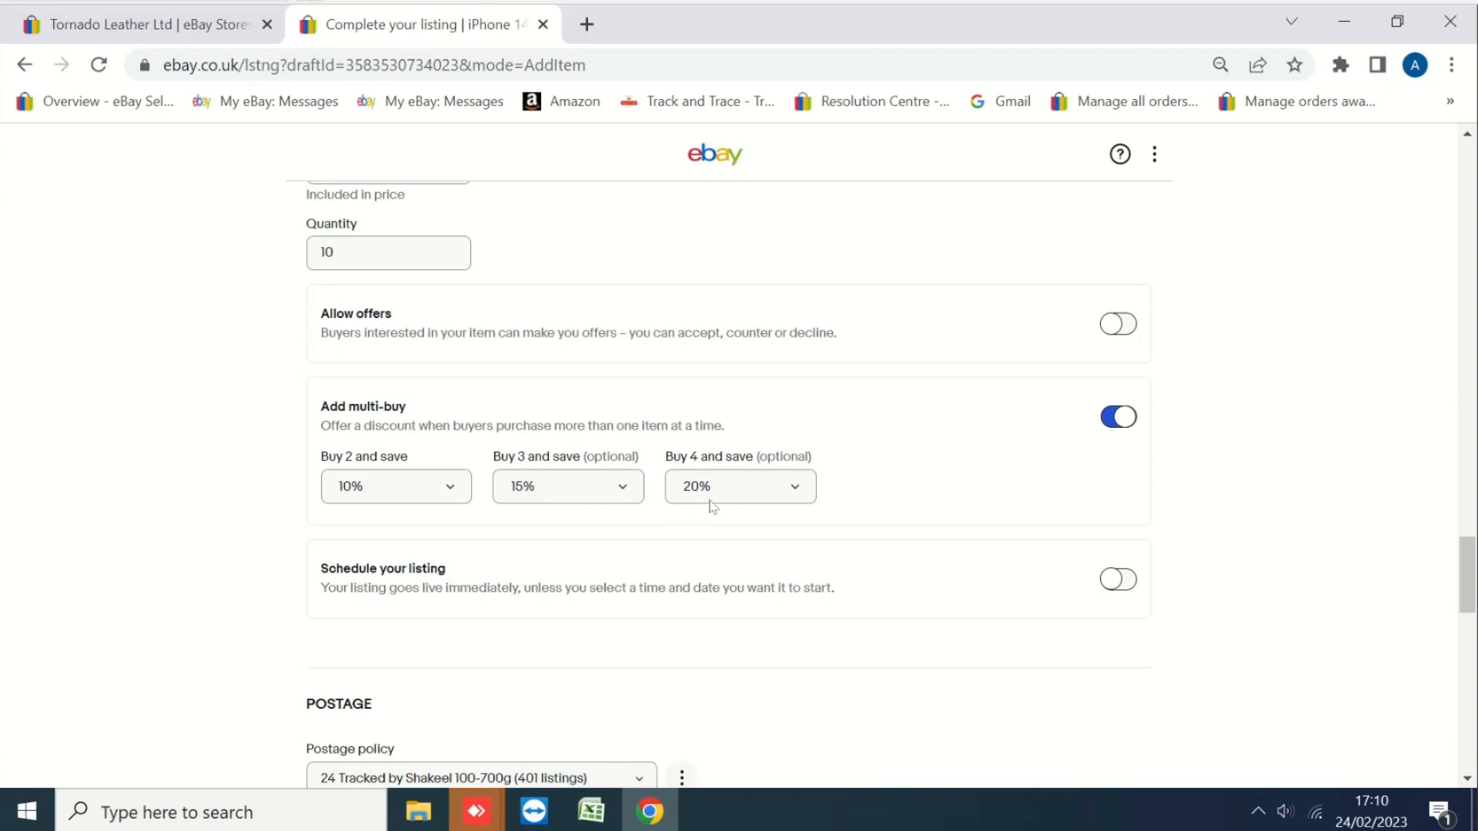
left_click(791, 491)
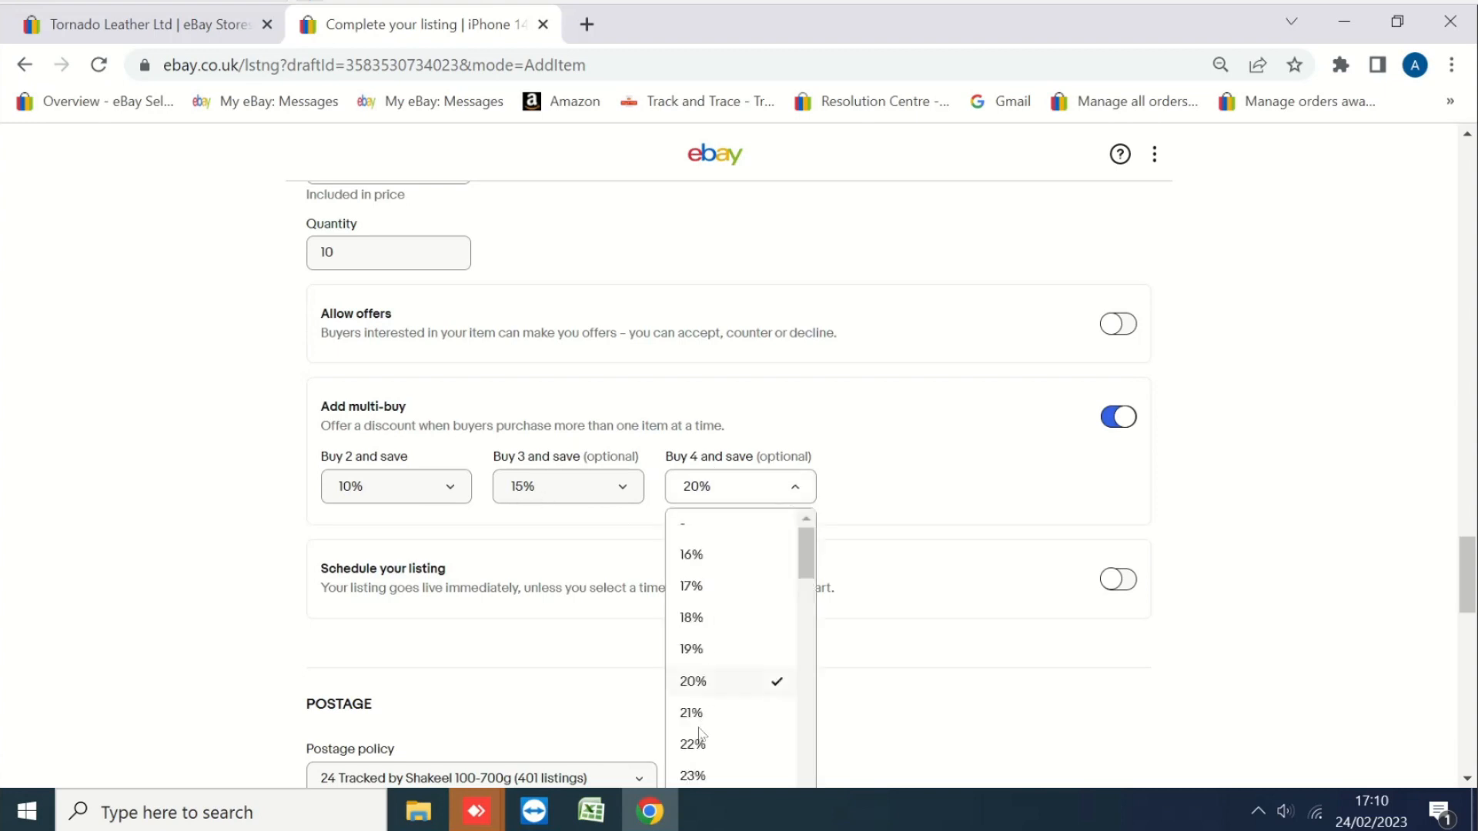
scroll(701, 719, "down", 2)
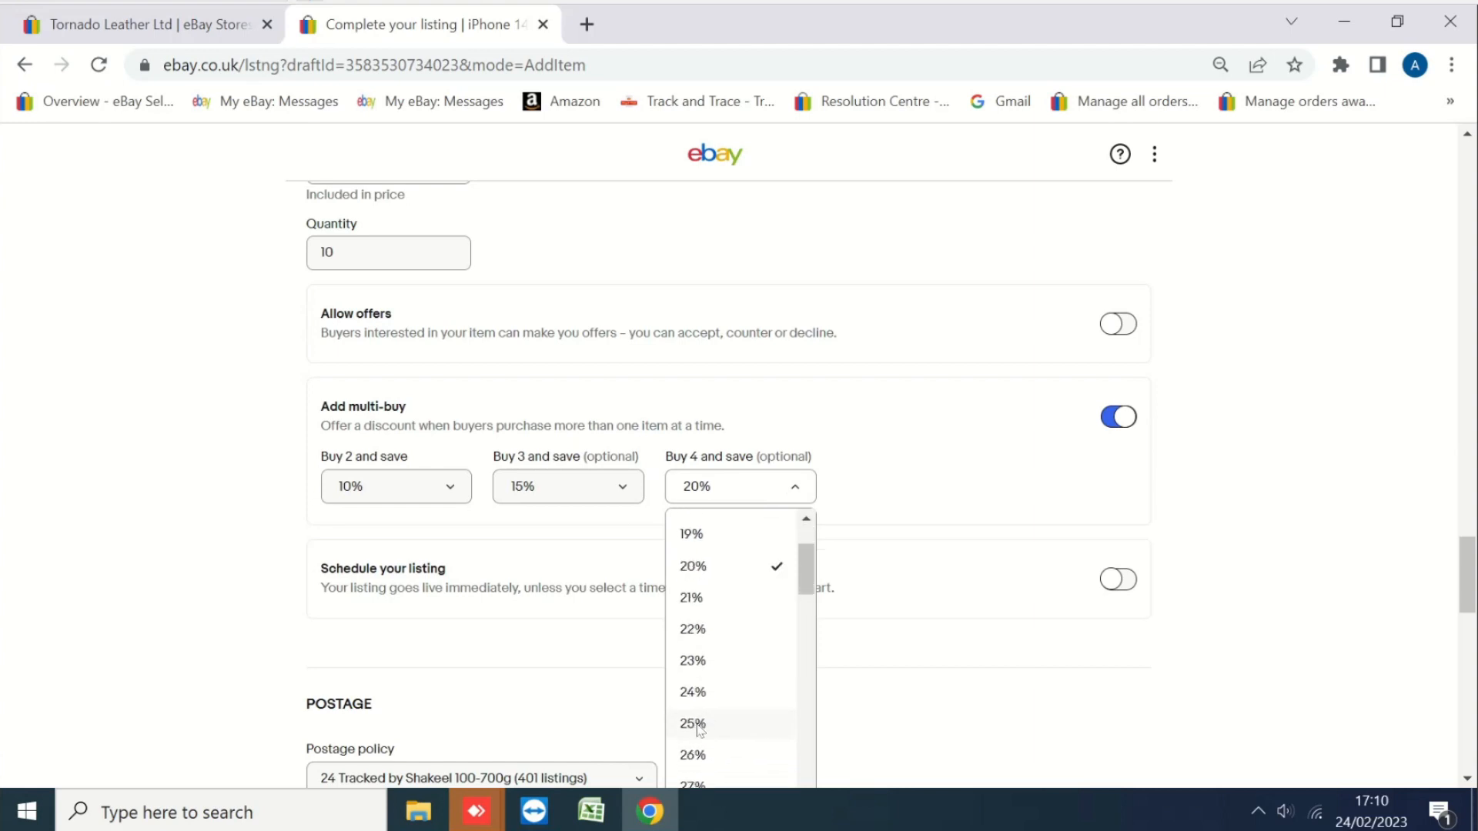
left_click(699, 723)
Turn on listing scheduling to view its day and time options, and switch it off again.
scroll(575, 547, "down", 1)
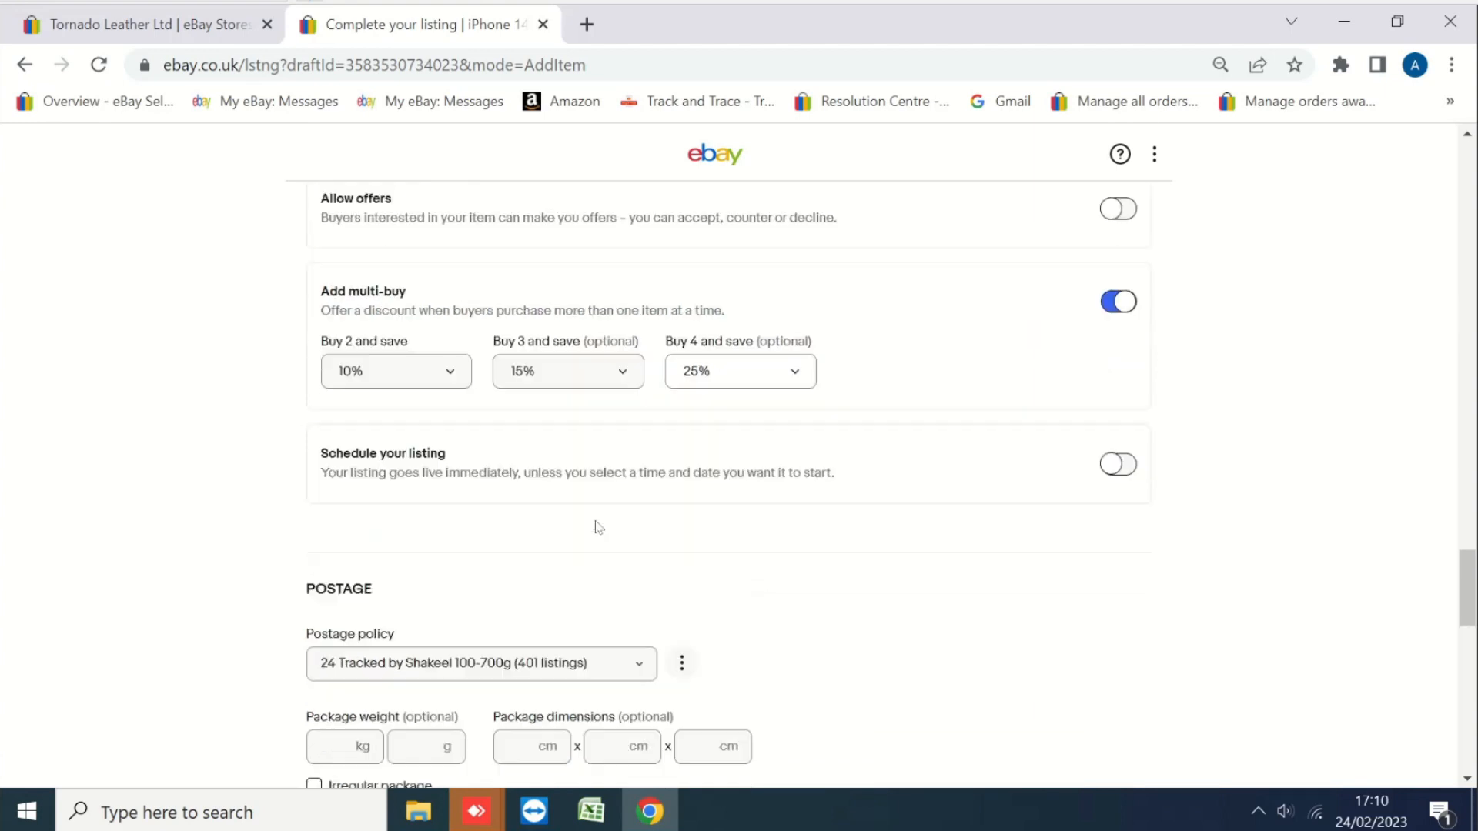
left_click(1118, 464)
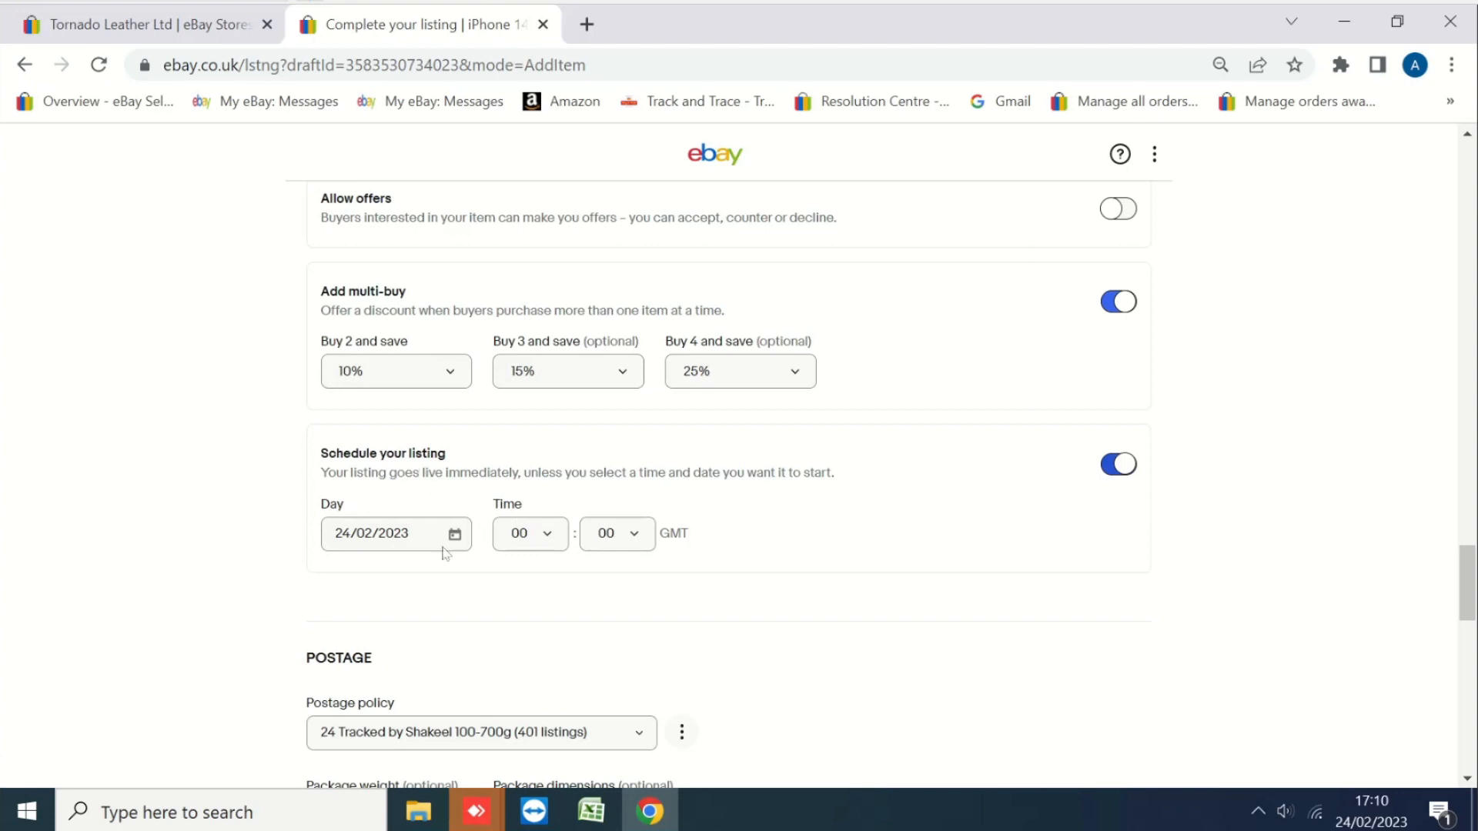
left_click(1106, 468)
Review the postage policy, package weight and dimensions fields, item location and returns policy of the draft listing.
scroll(1213, 463, "down", 3)
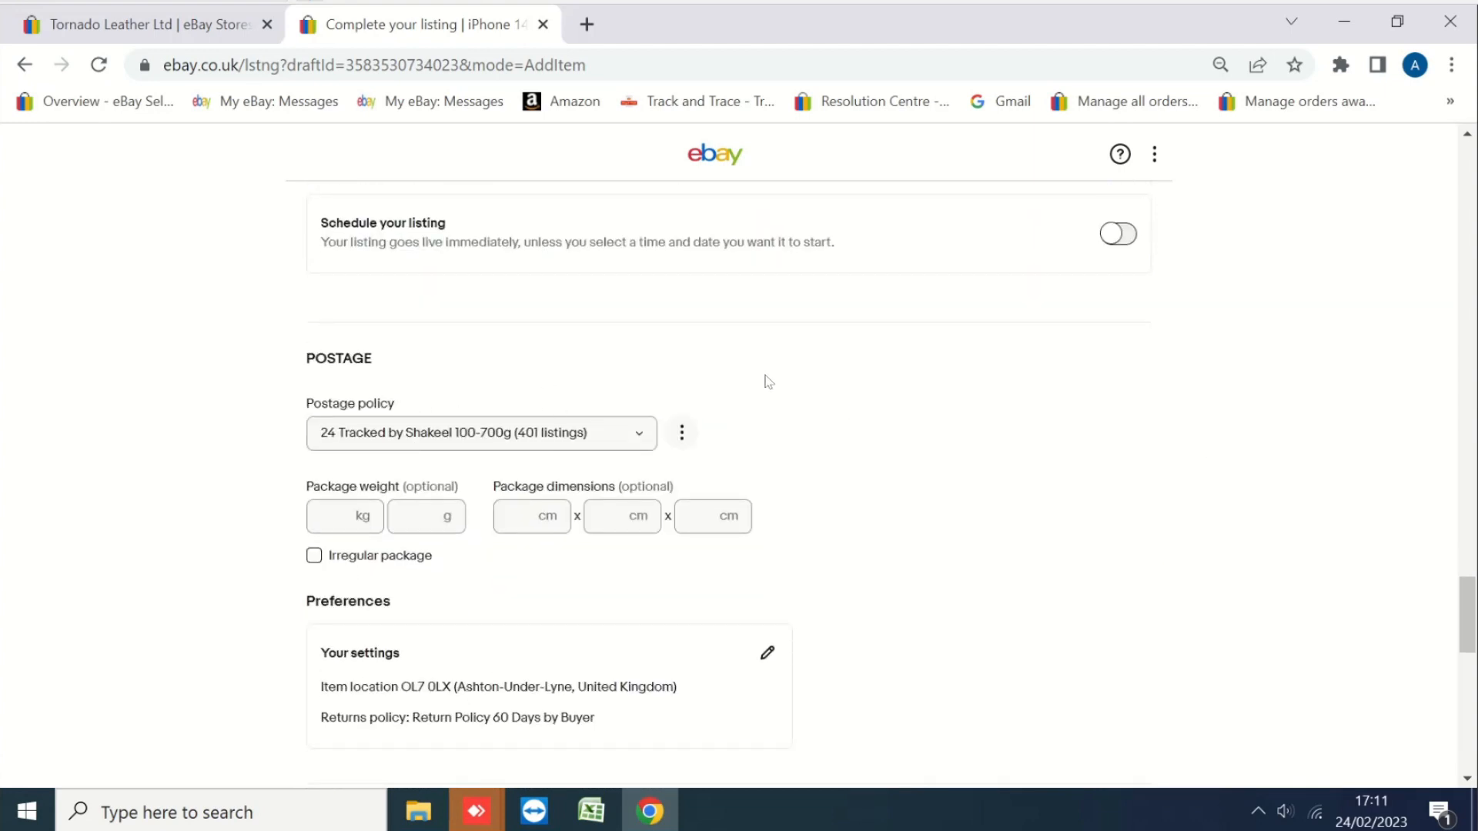
scroll(727, 419, "down", 2)
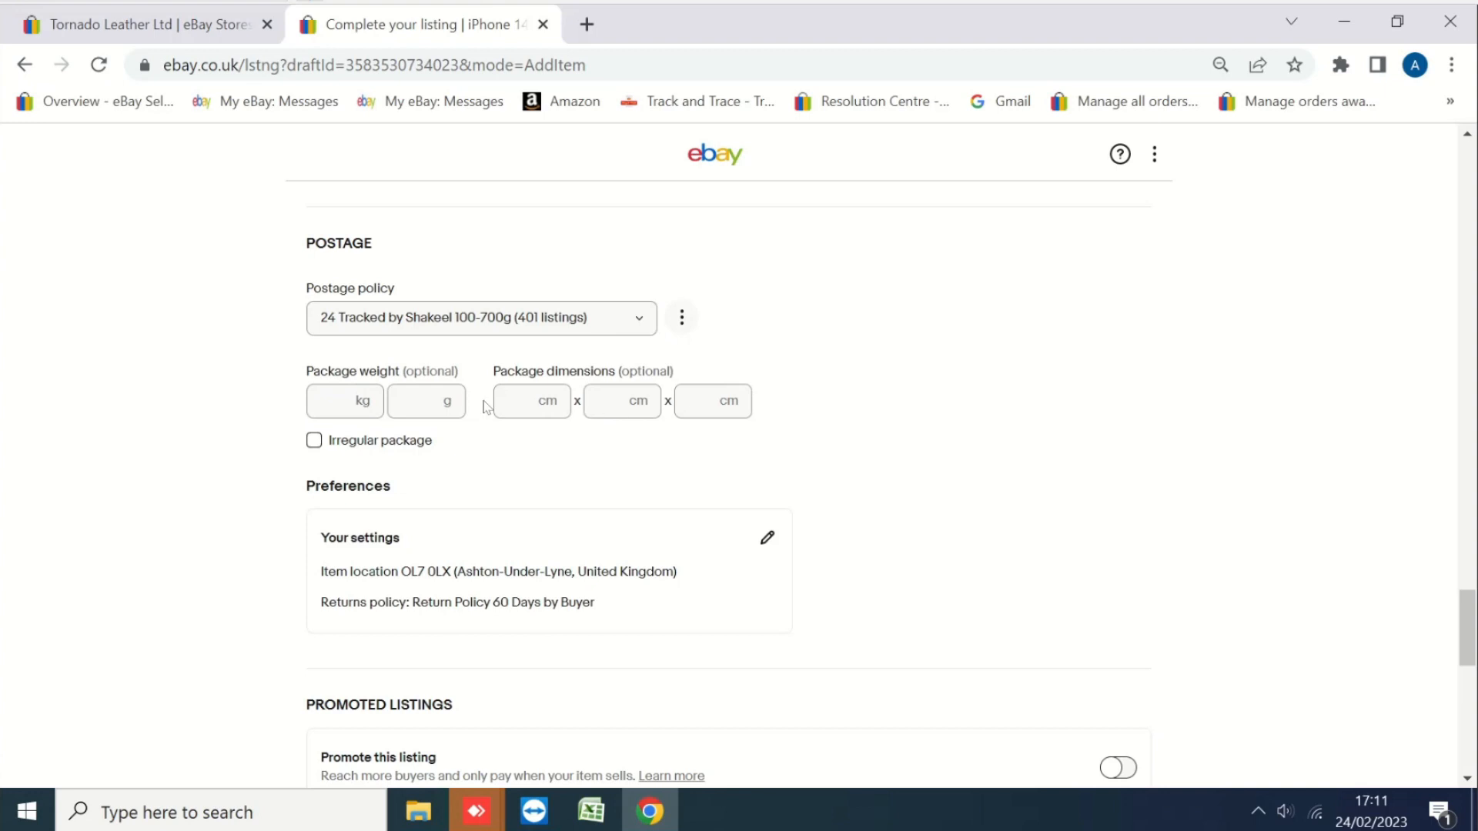
scroll(662, 407, "down", 2)
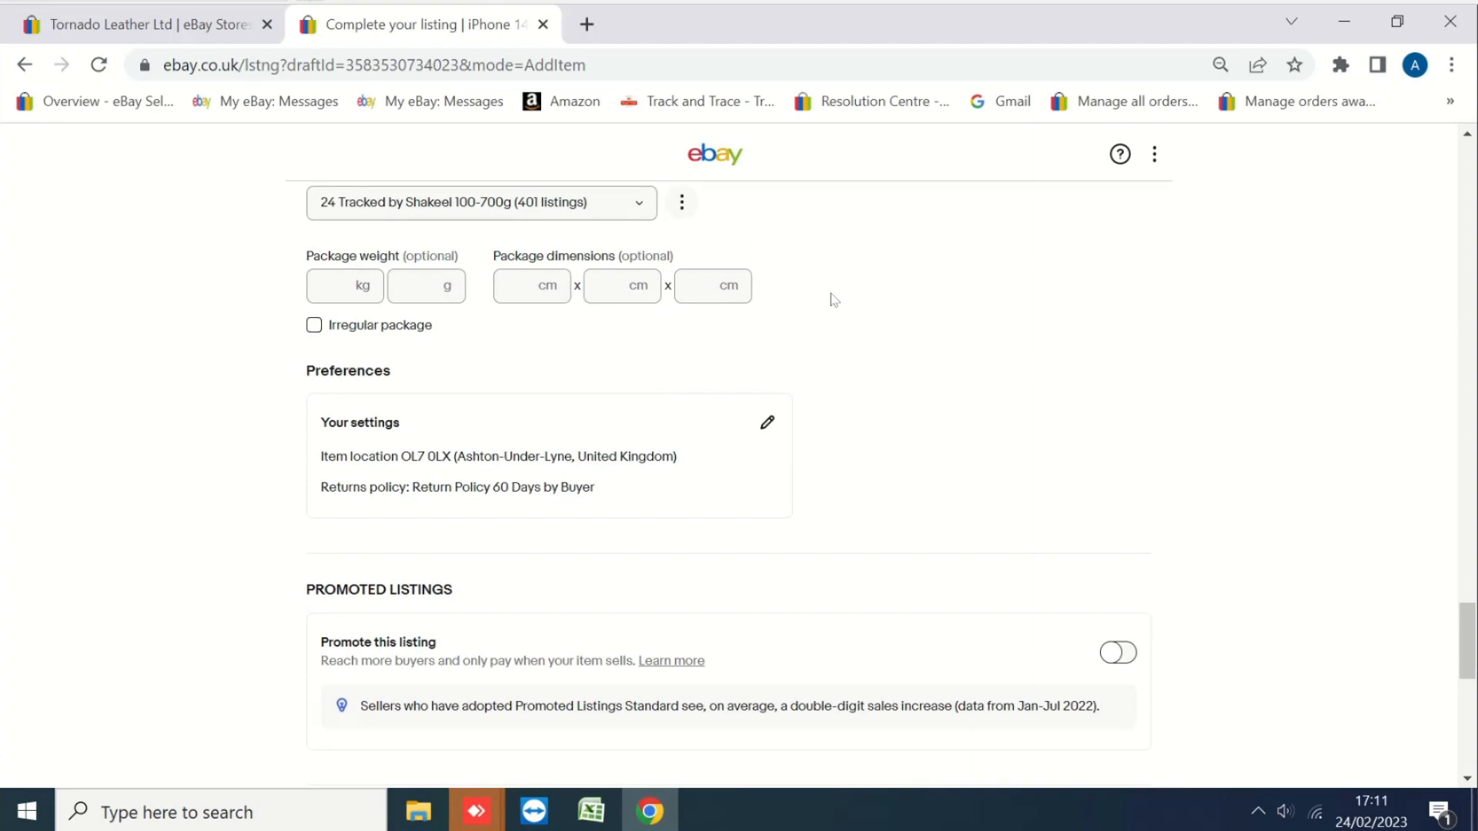
scroll(831, 300, "down", 2)
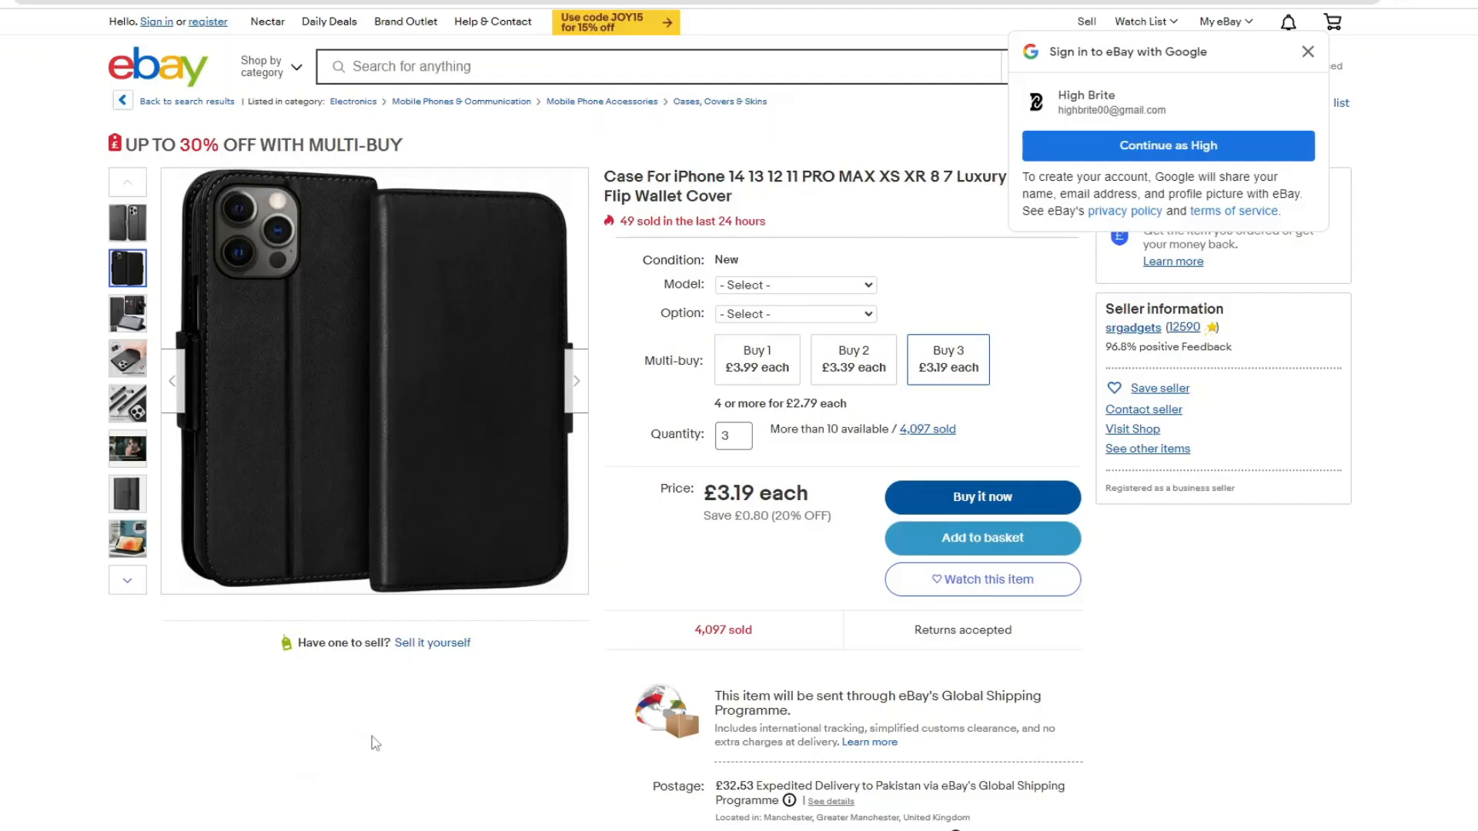
Examine the example listing's postage details, including its item location, posting destinations and excluded countries.
scroll(431, 616, "down", 8)
scroll(831, 372, "up", 9)
scroll(1170, 369, "down", 10)
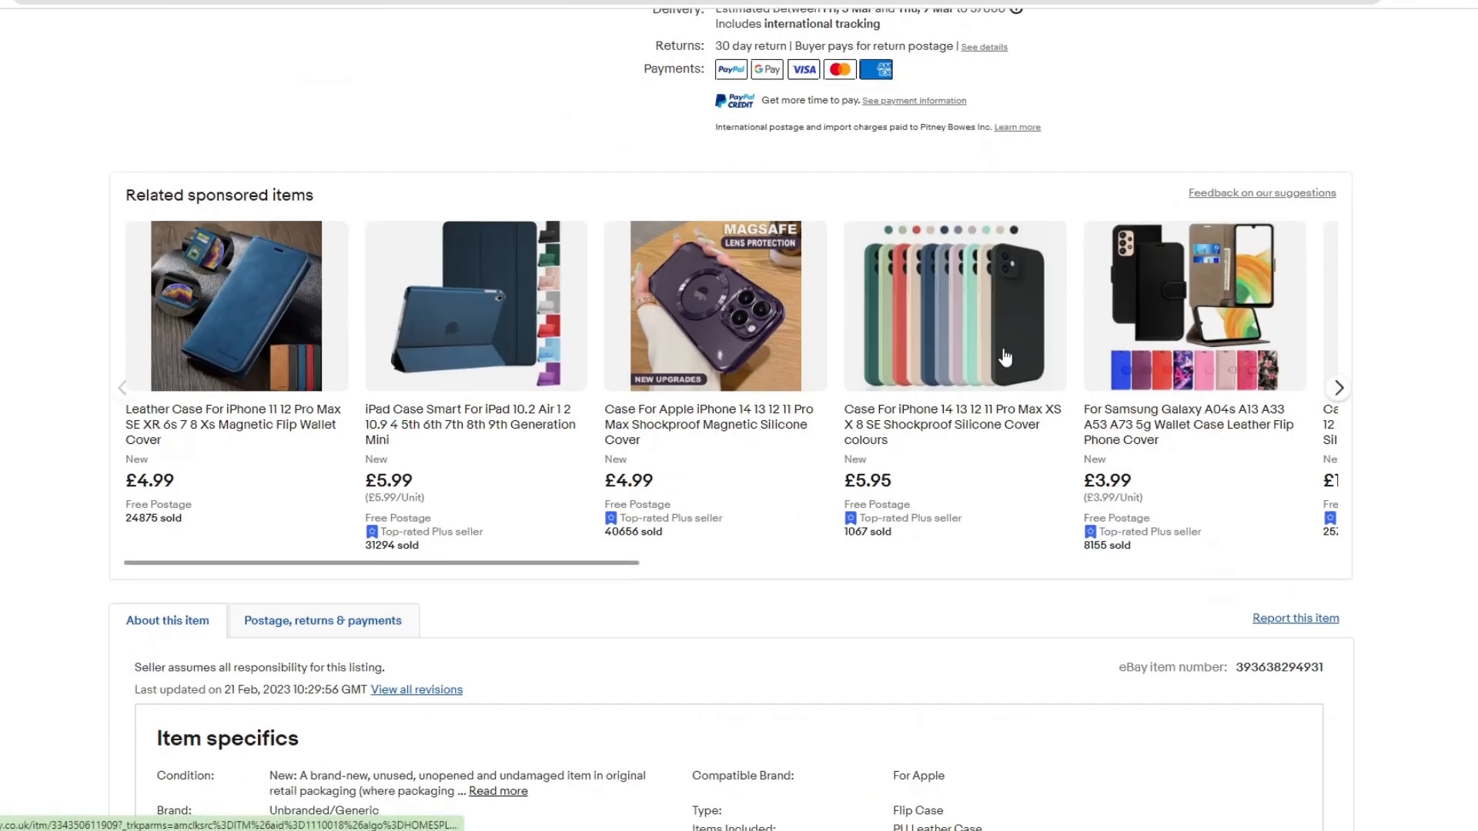
scroll(1024, 350, "down", 5)
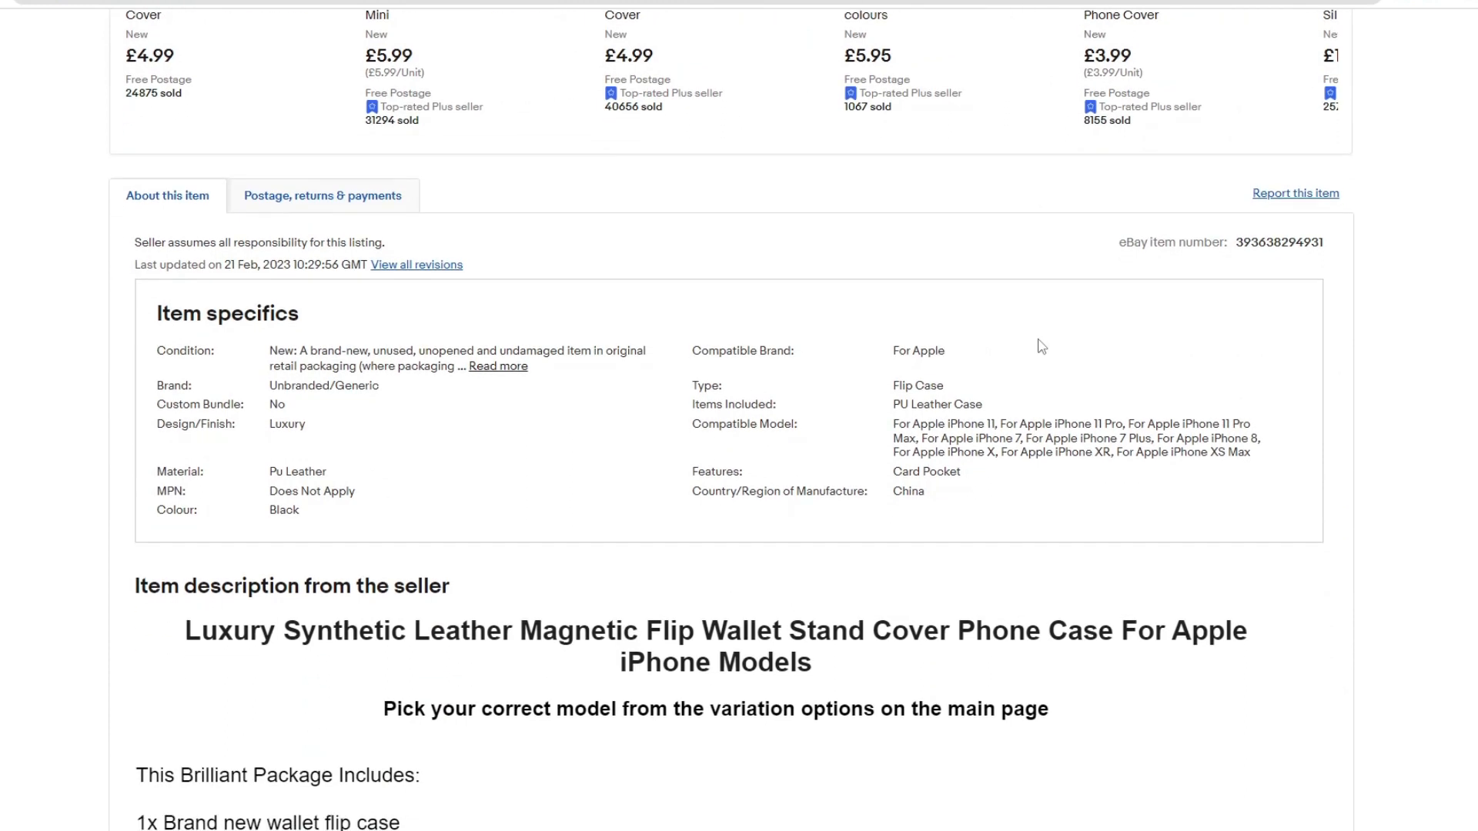
scroll(1041, 346, "down", 3)
scroll(693, 331, "up", 2)
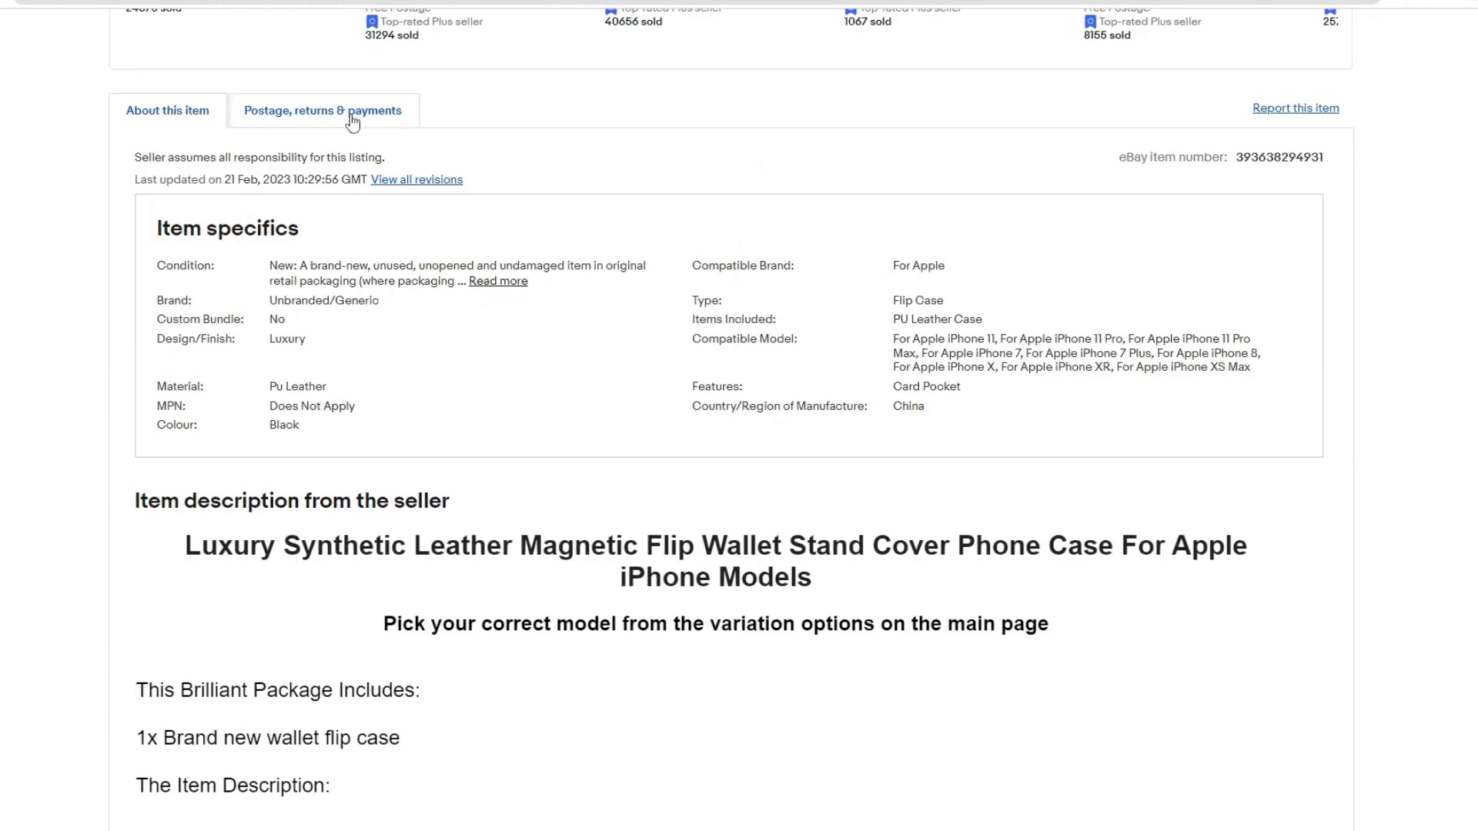
left_click(353, 117)
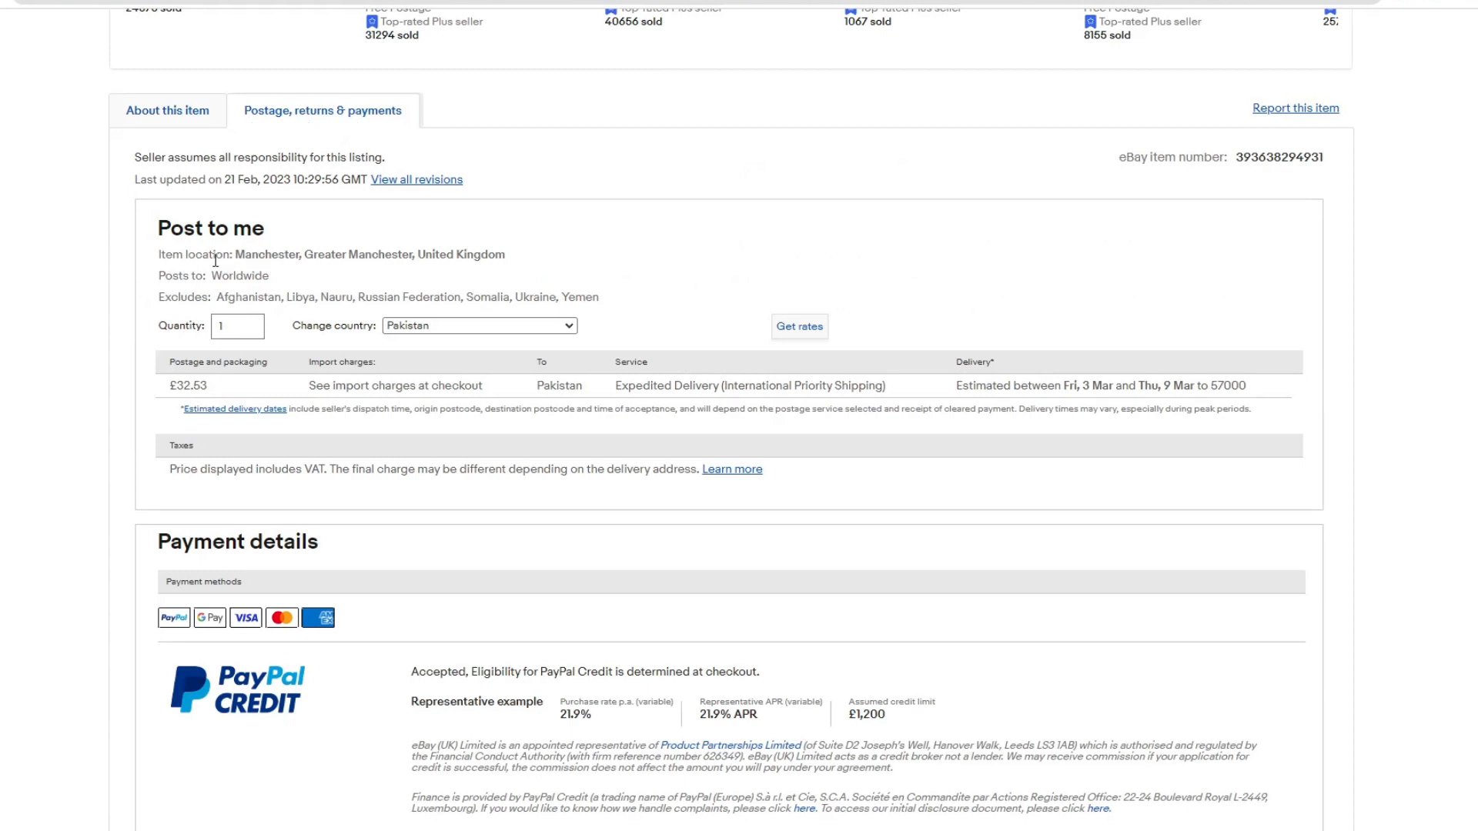
left_click_drag(235, 255, 576, 296)
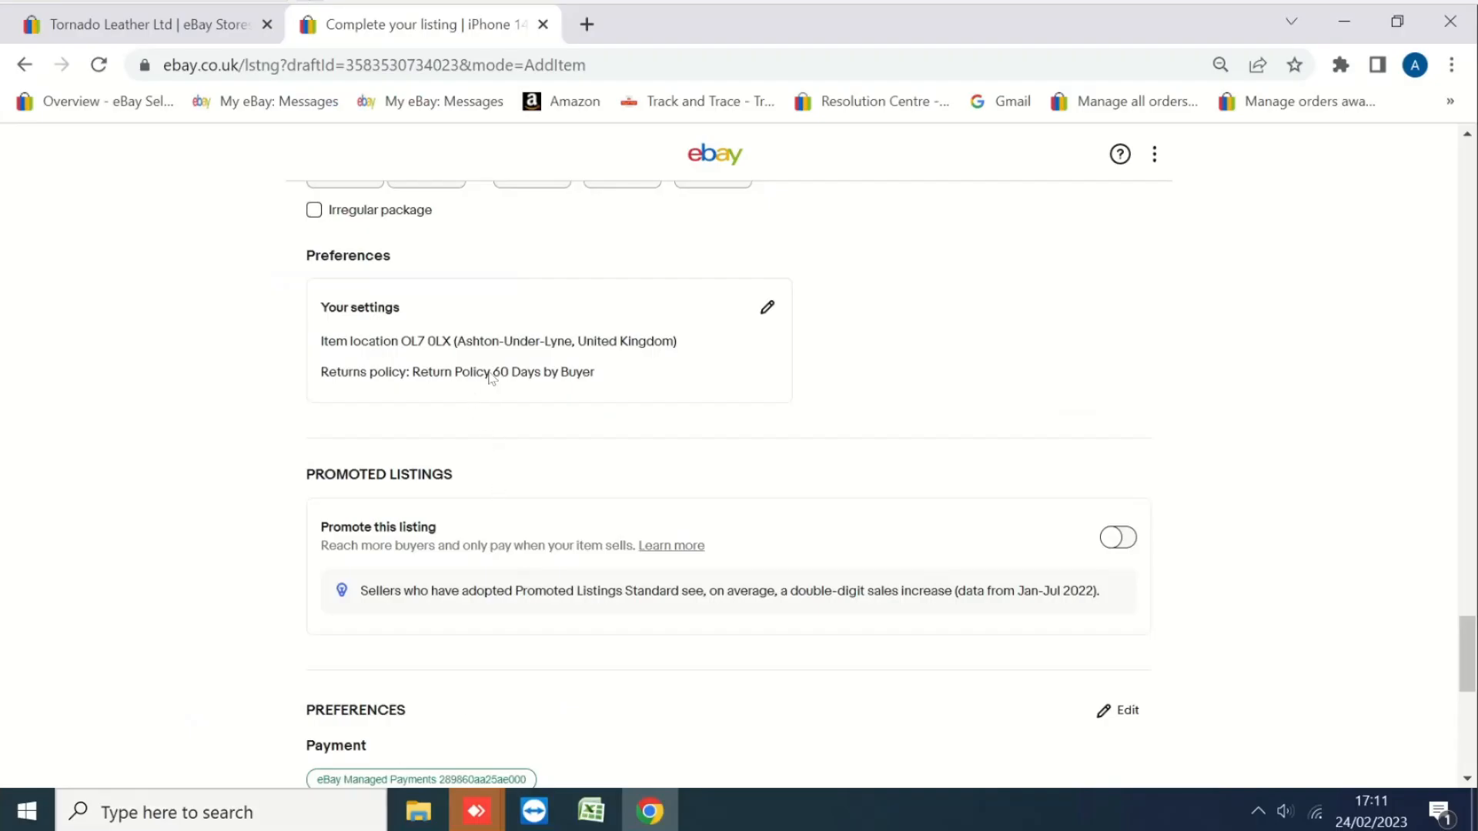
Examine the sponsored and regular results in the eBay search for "iphone 14 pro max leather wallet case".
scroll(846, 436, "down", 1)
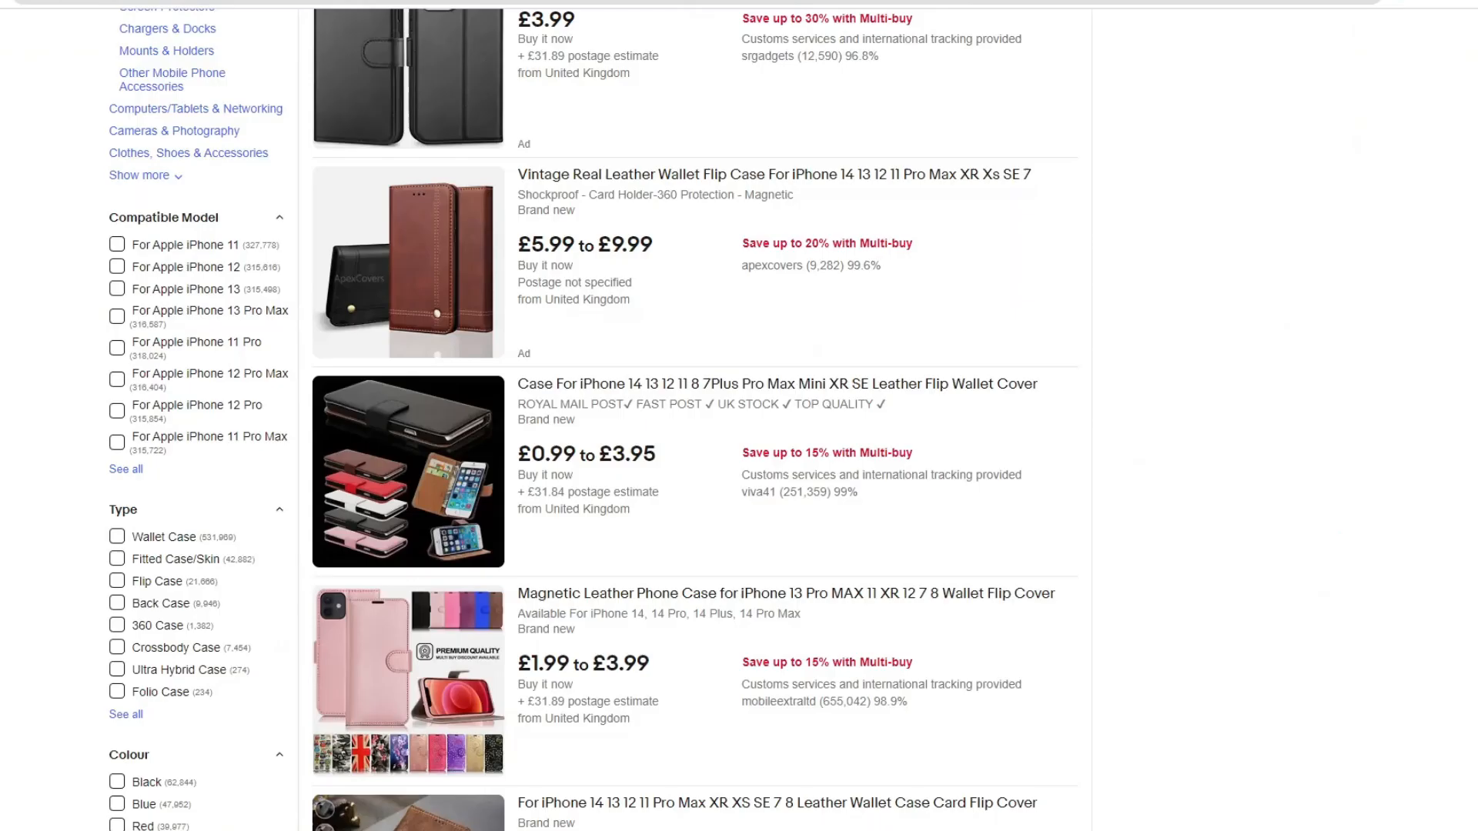
scroll(417, 74, "up", 4)
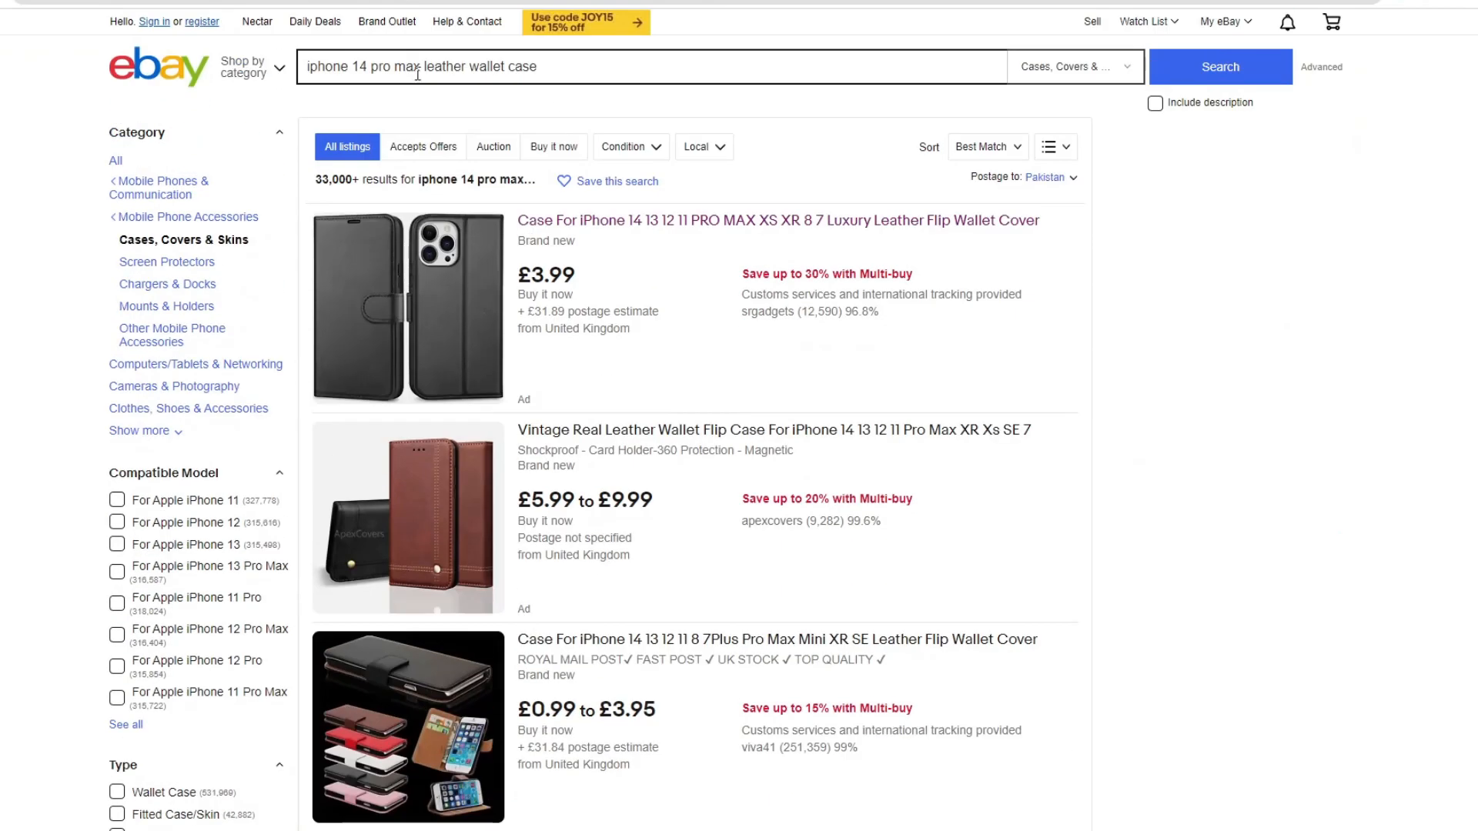
left_click(566, 69)
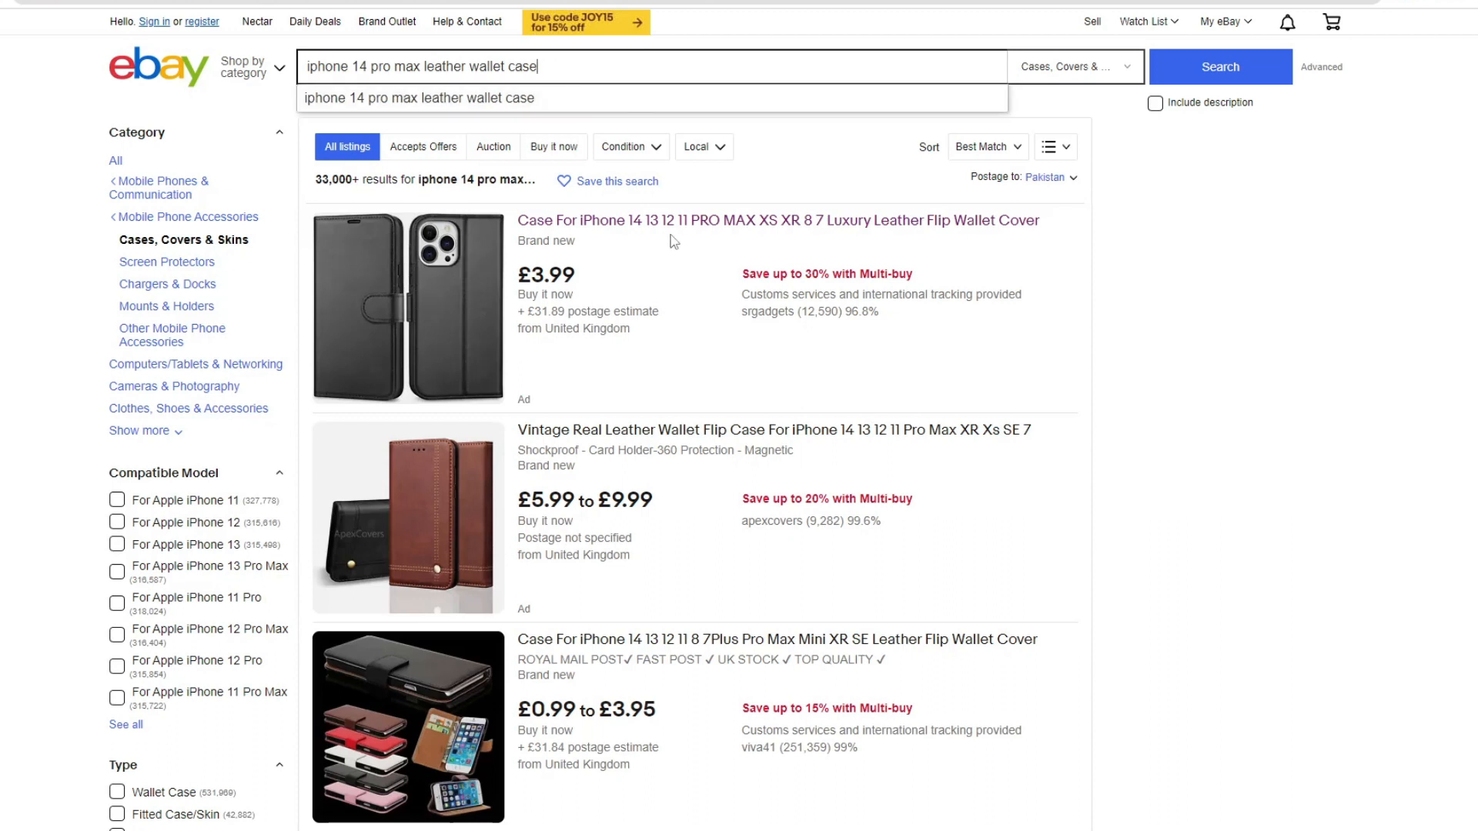
scroll(720, 462, "down", 6)
scroll(722, 489, "up", 6)
scroll(554, 431, "down", 4)
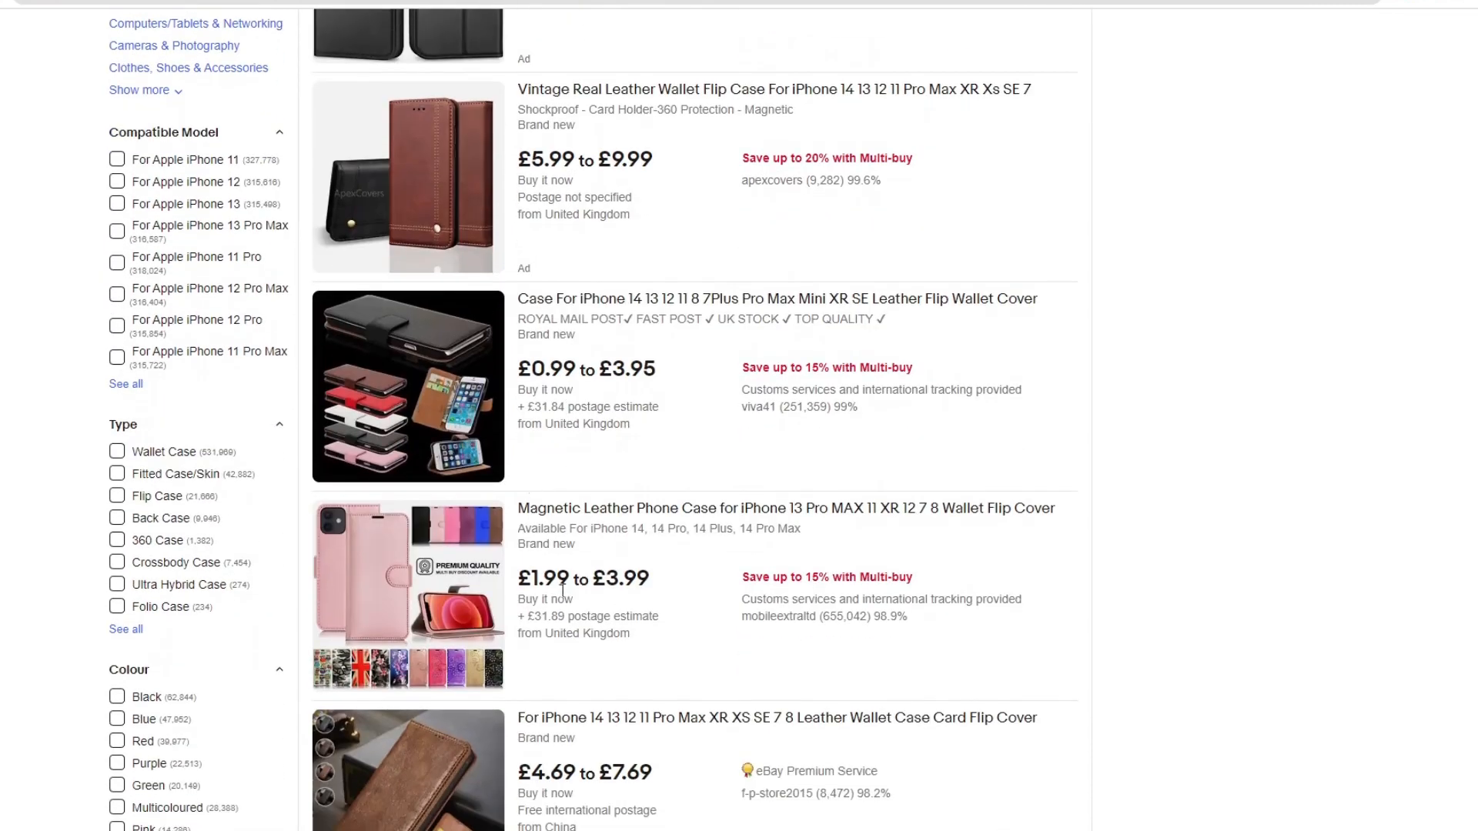
scroll(531, 508, "down", 2)
scroll(539, 677, "down", 1)
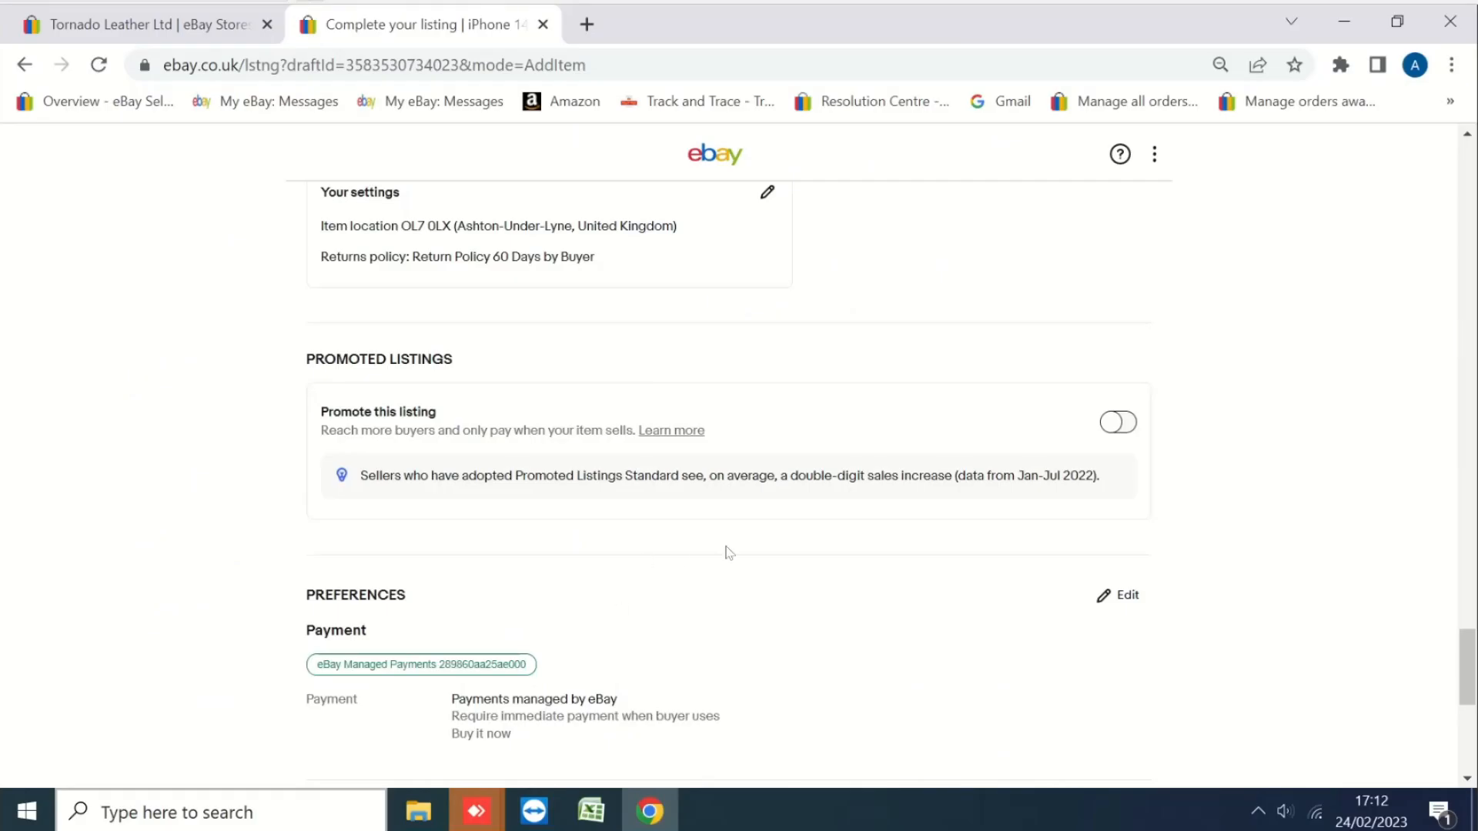
Enable promotion for the draft listing and set the ad rate to 10%.
scroll(864, 568, "down", 3)
left_click(1127, 193)
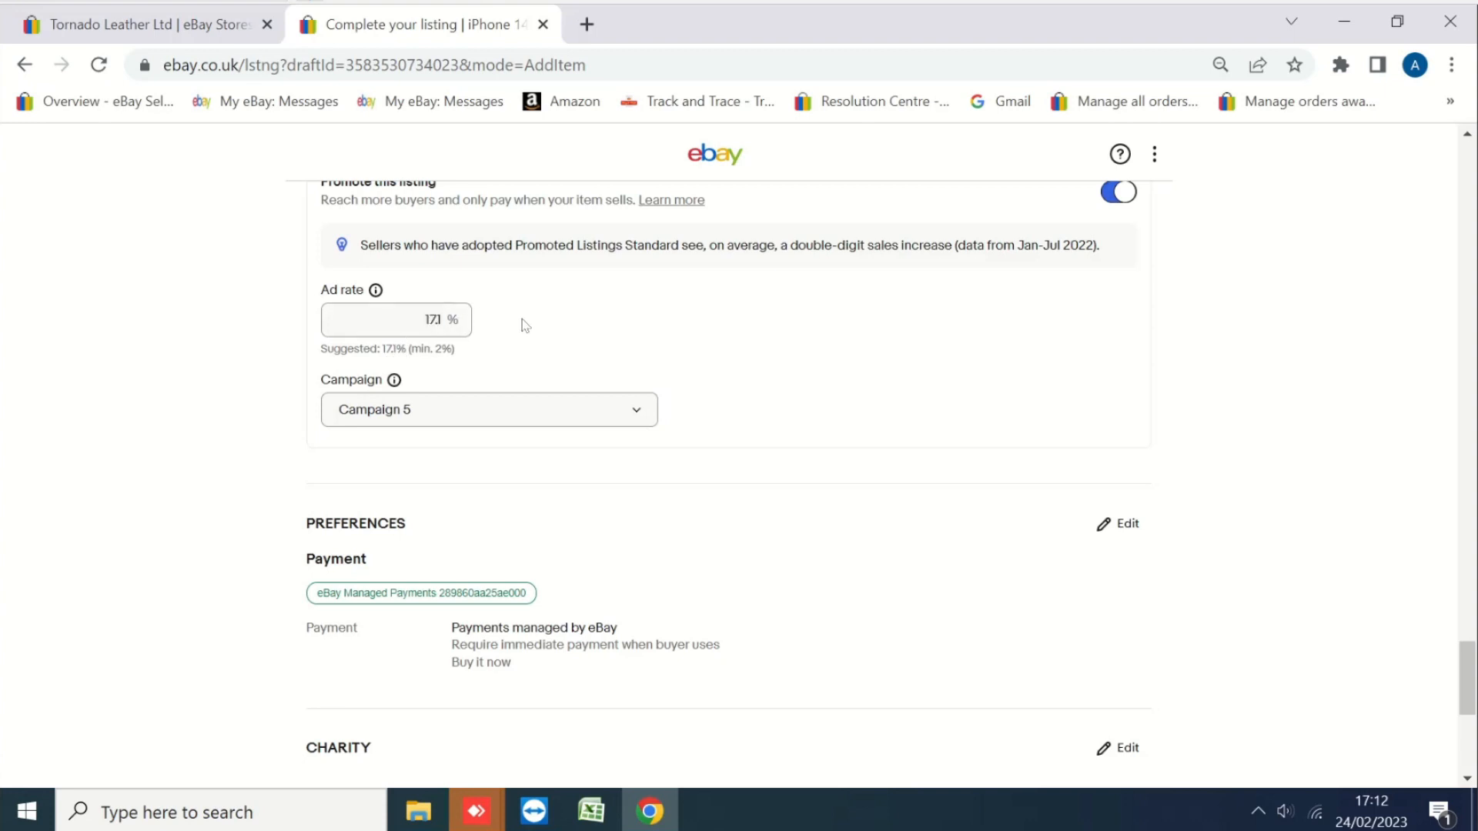
left_click(422, 318)
key("ctrl+a")
type("10")
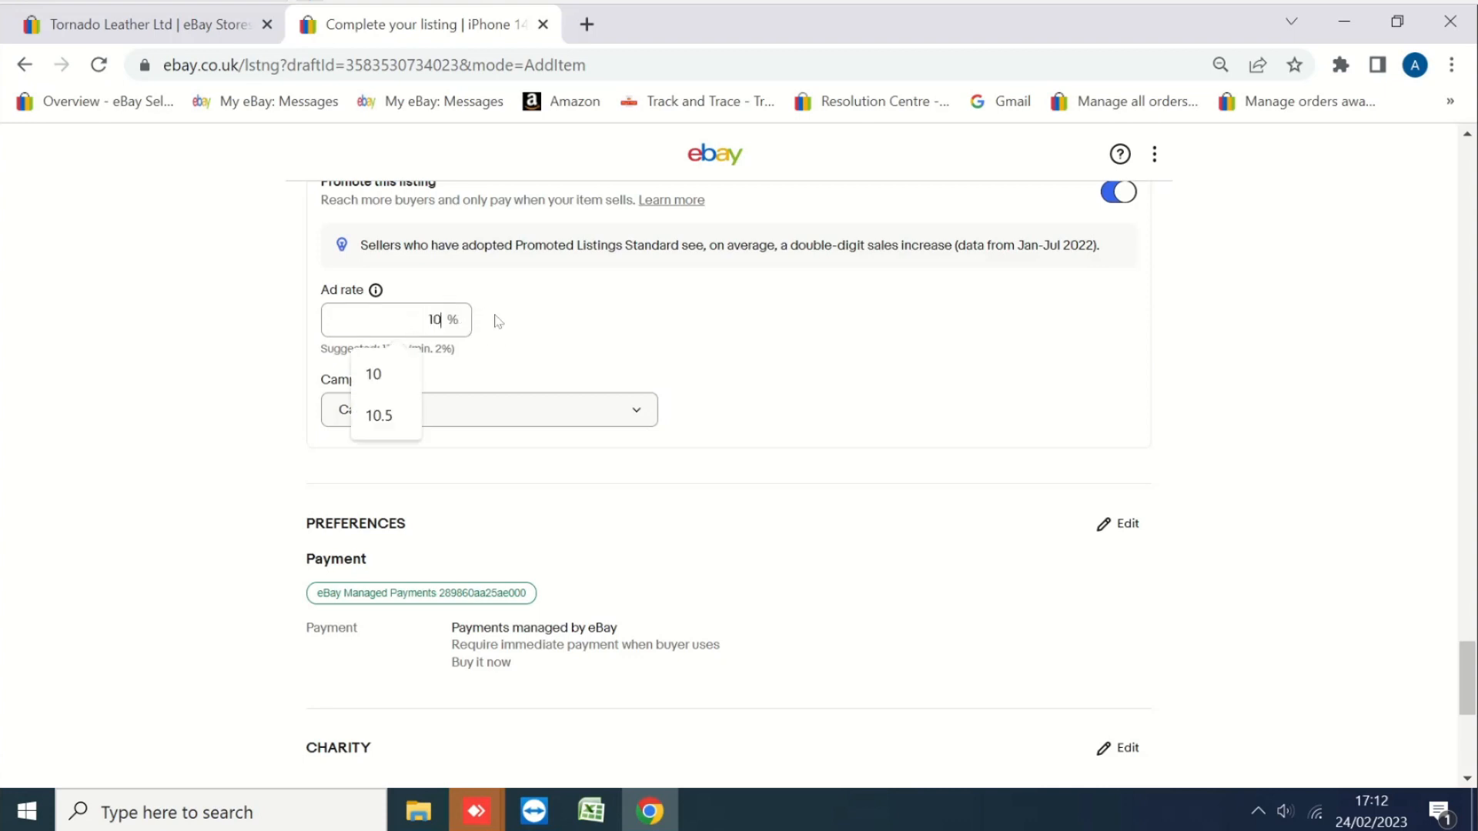
left_click(475, 352)
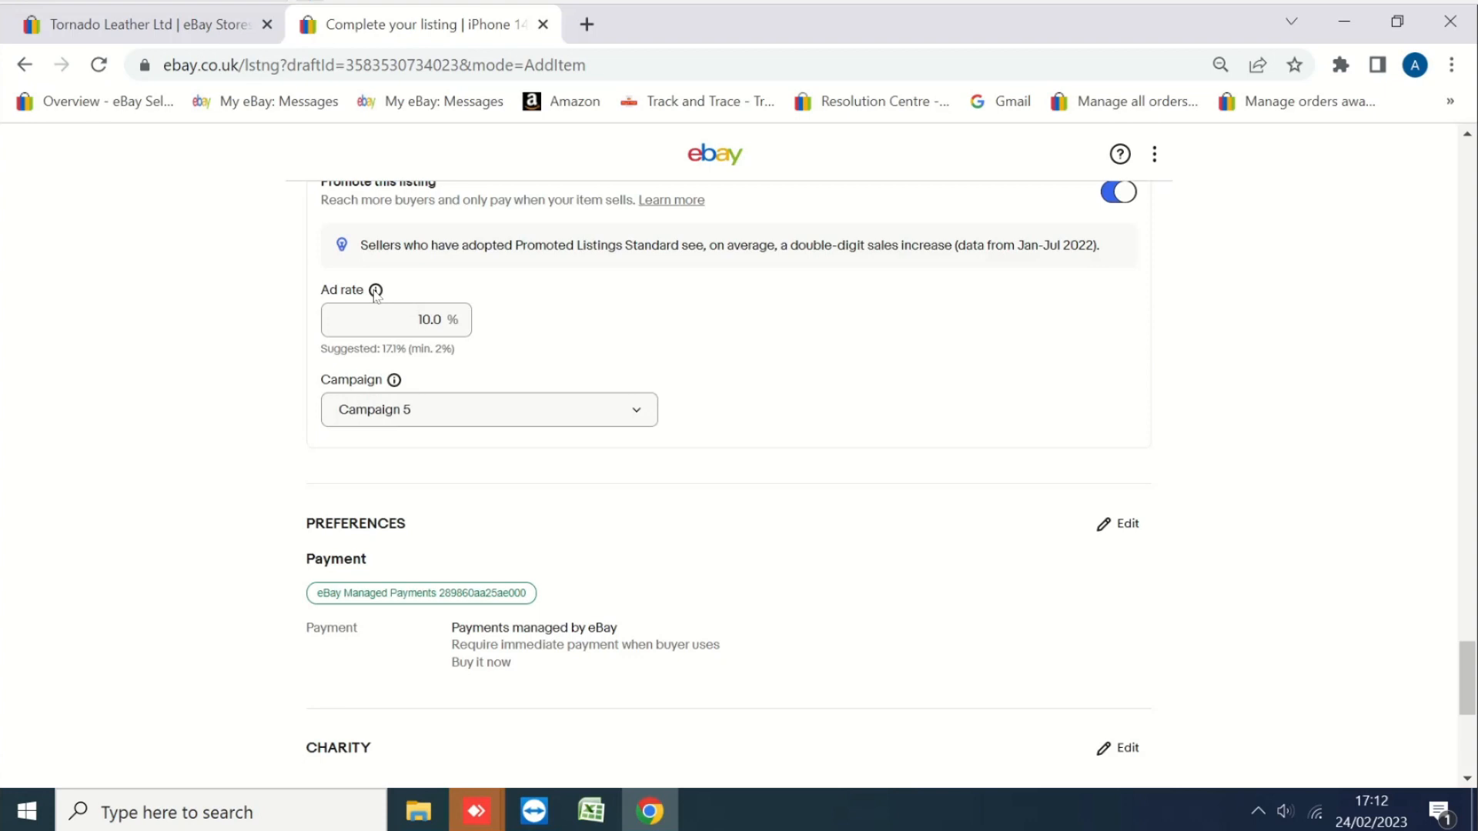
Read the ad rate explanation and review the campaign, payment, charity and fees sections of the draft listing.
left_click(376, 291)
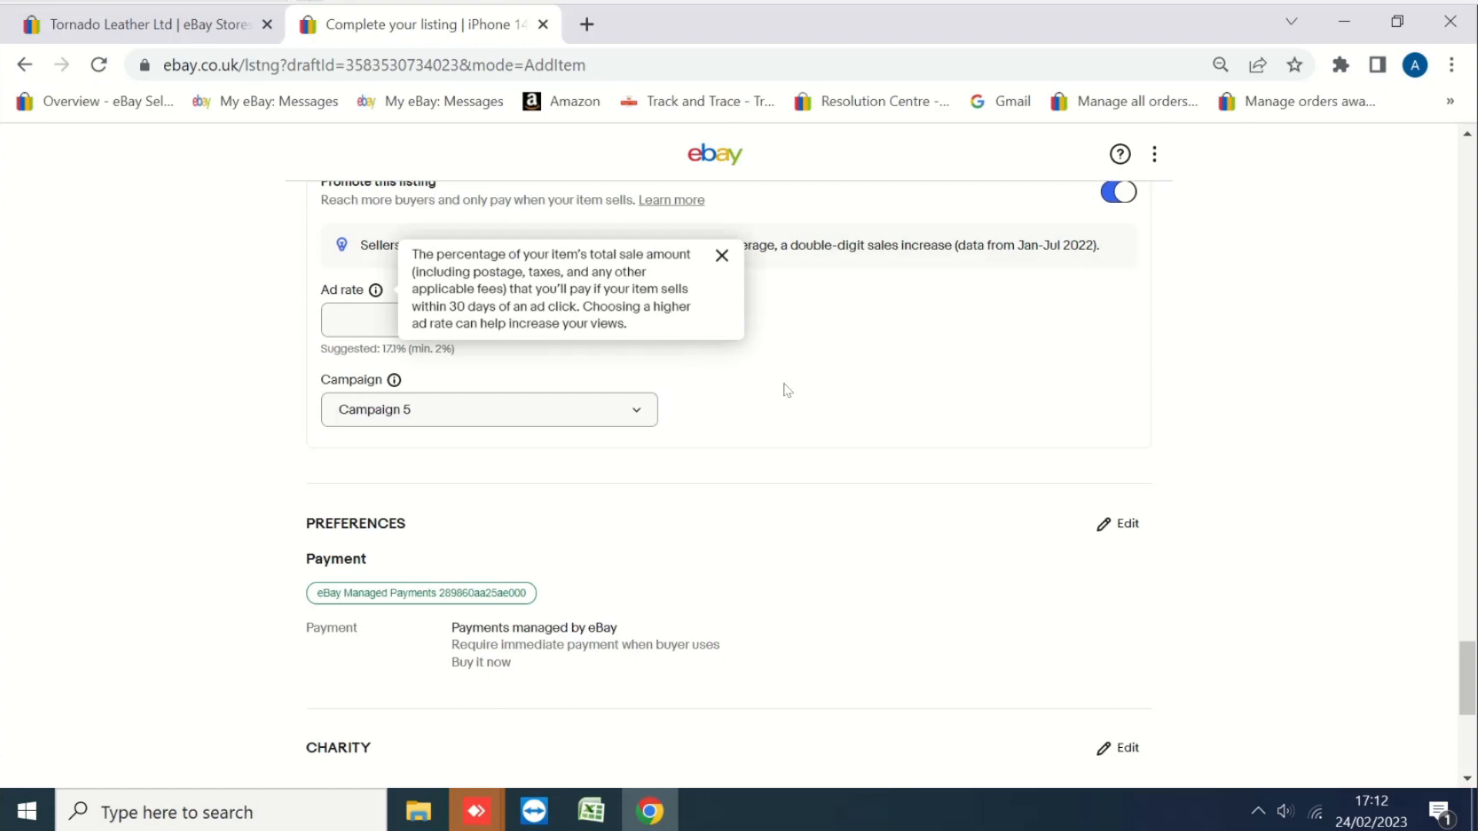
scroll(786, 392, "down", 2)
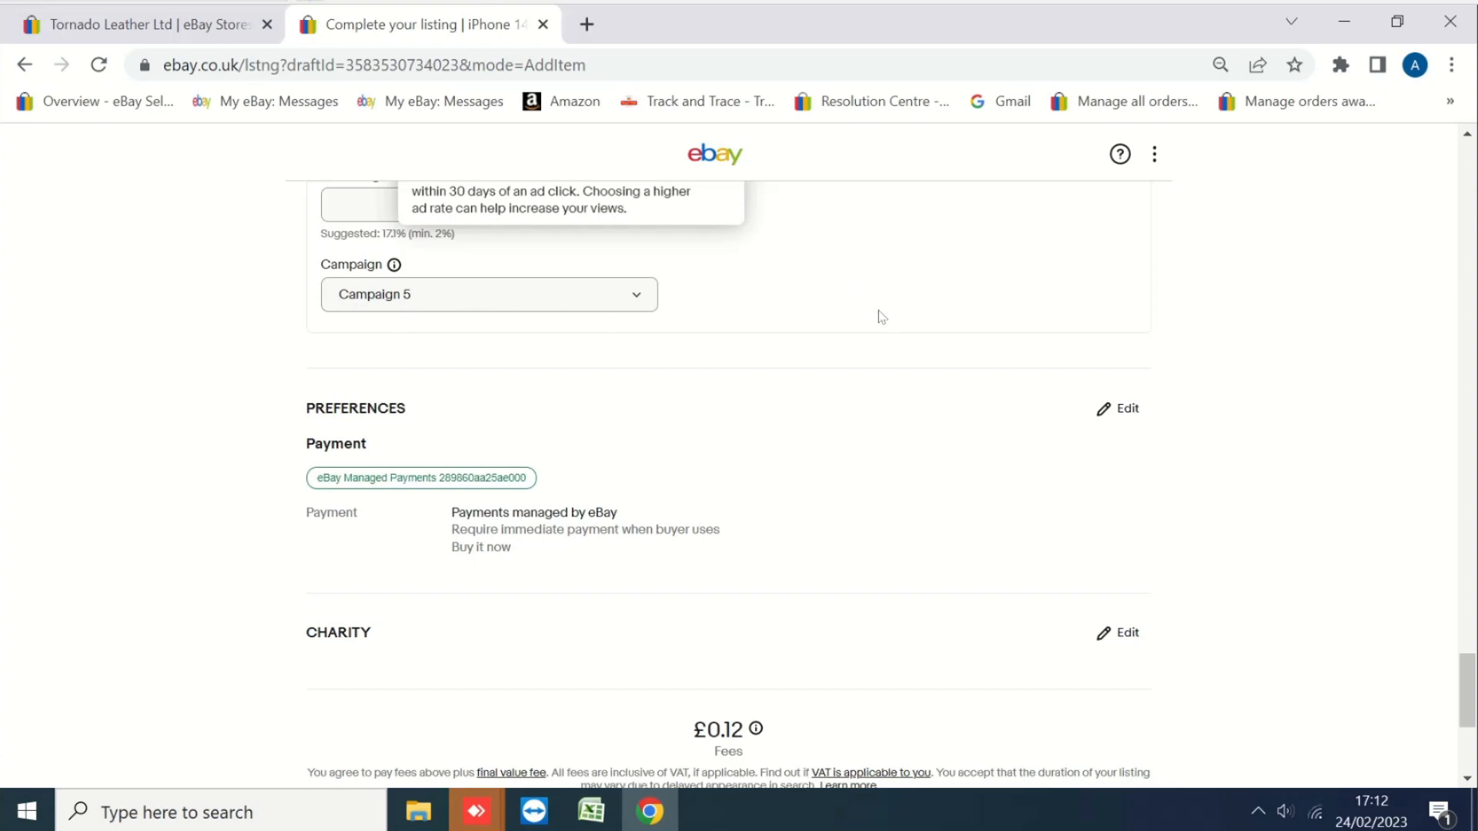
scroll(631, 495, "down", 1)
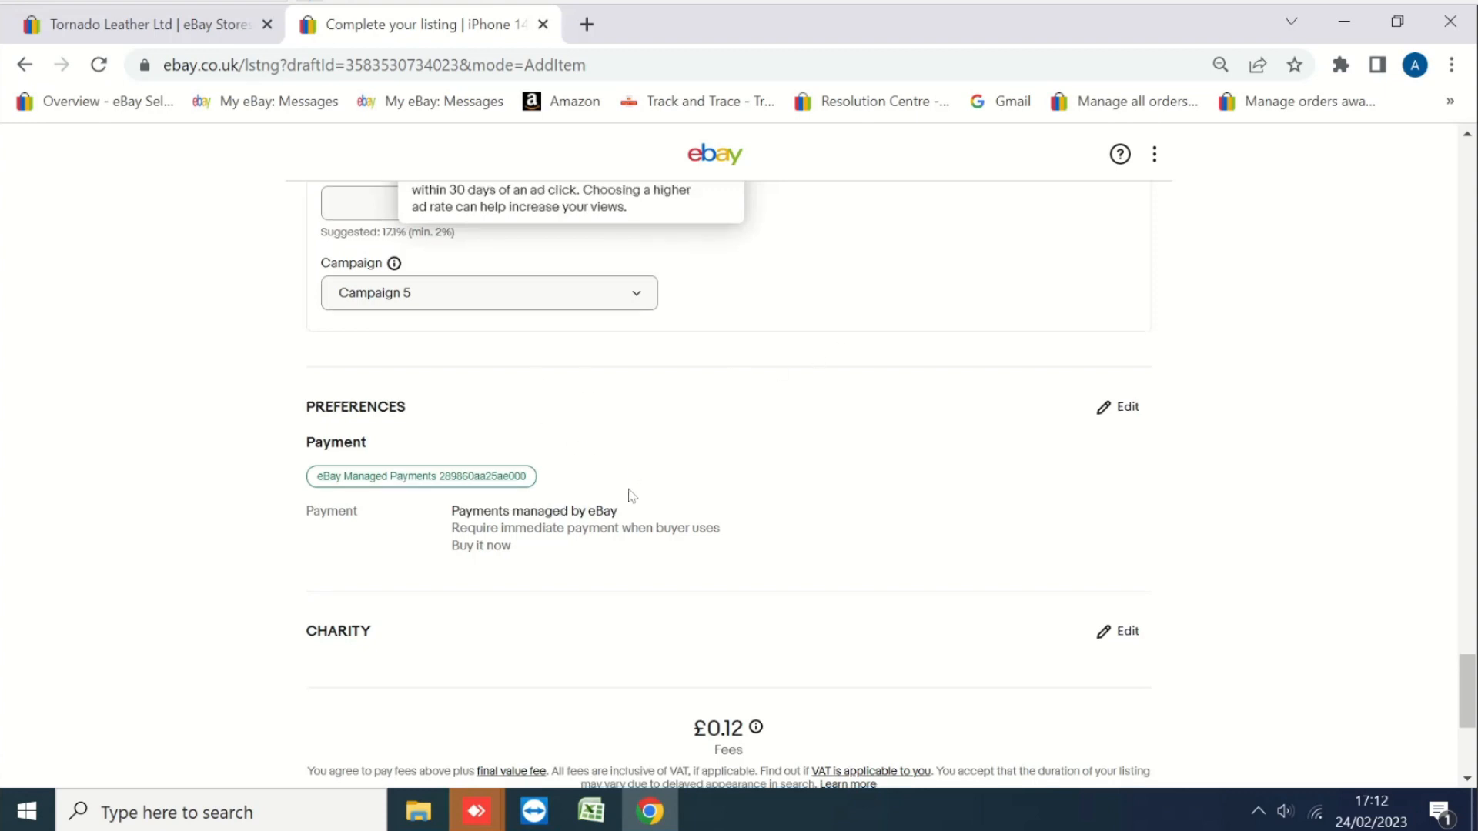
scroll(673, 504, "down", 2)
scroll(645, 459, "down", 3)
scroll(718, 272, "up", 2)
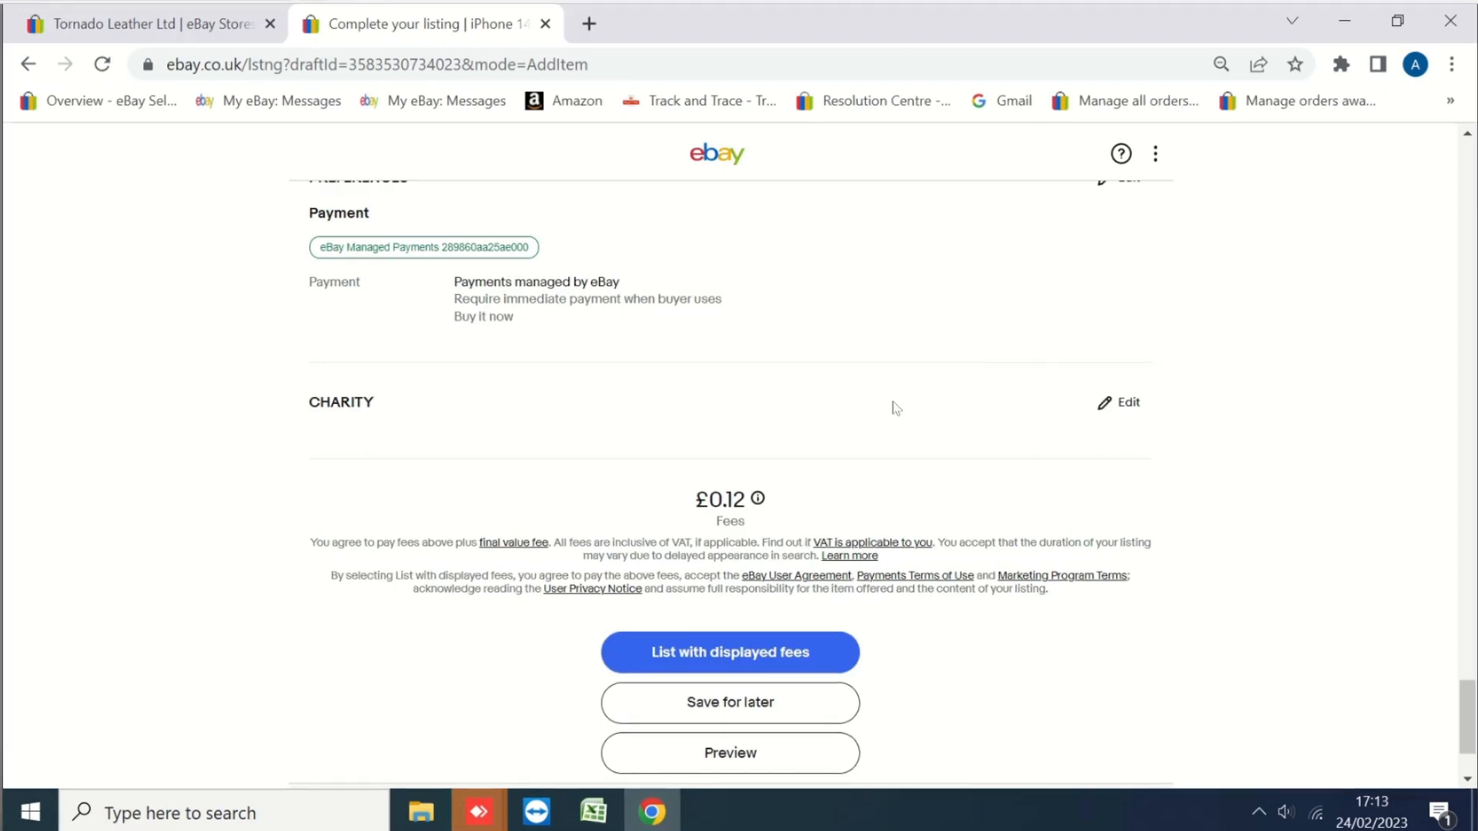
scroll(816, 439, "down", 1)
scroll(753, 467, "down", 1)
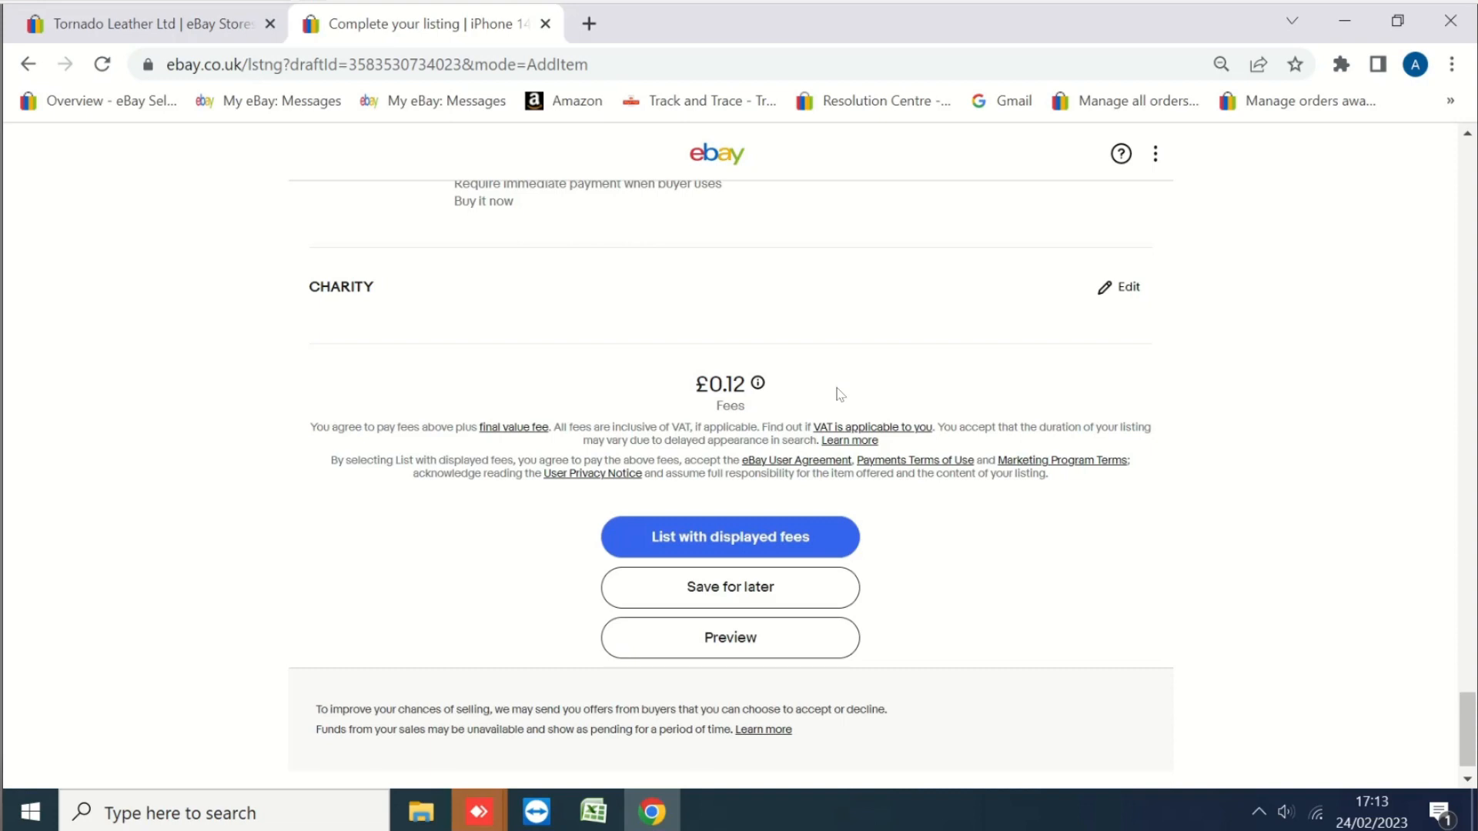
Preview the listing, check its photos, item specifics and description, and close the preview.
left_click(712, 644)
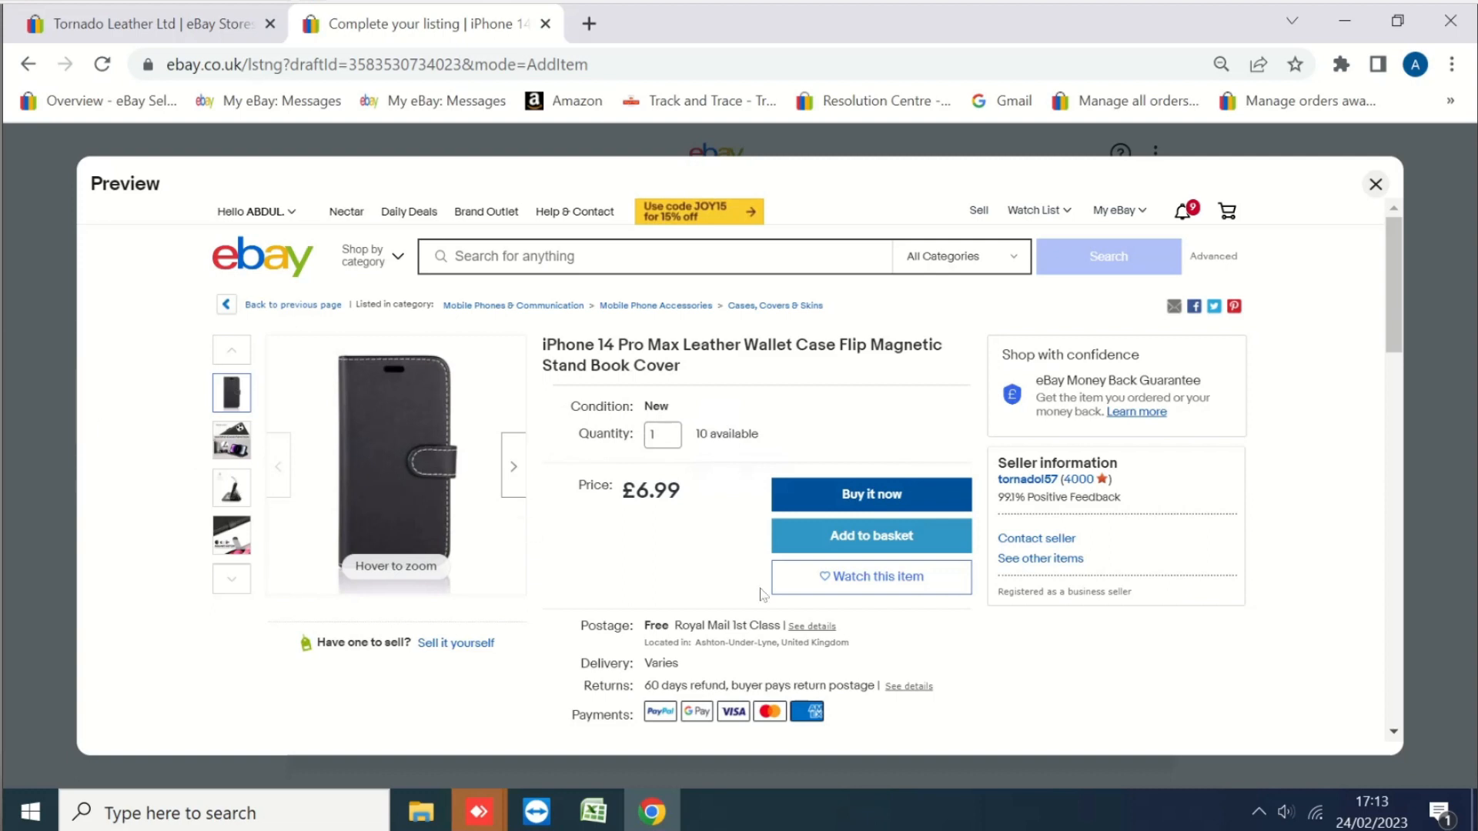
scroll(764, 594, "down", 2)
scroll(768, 570, "down", 5)
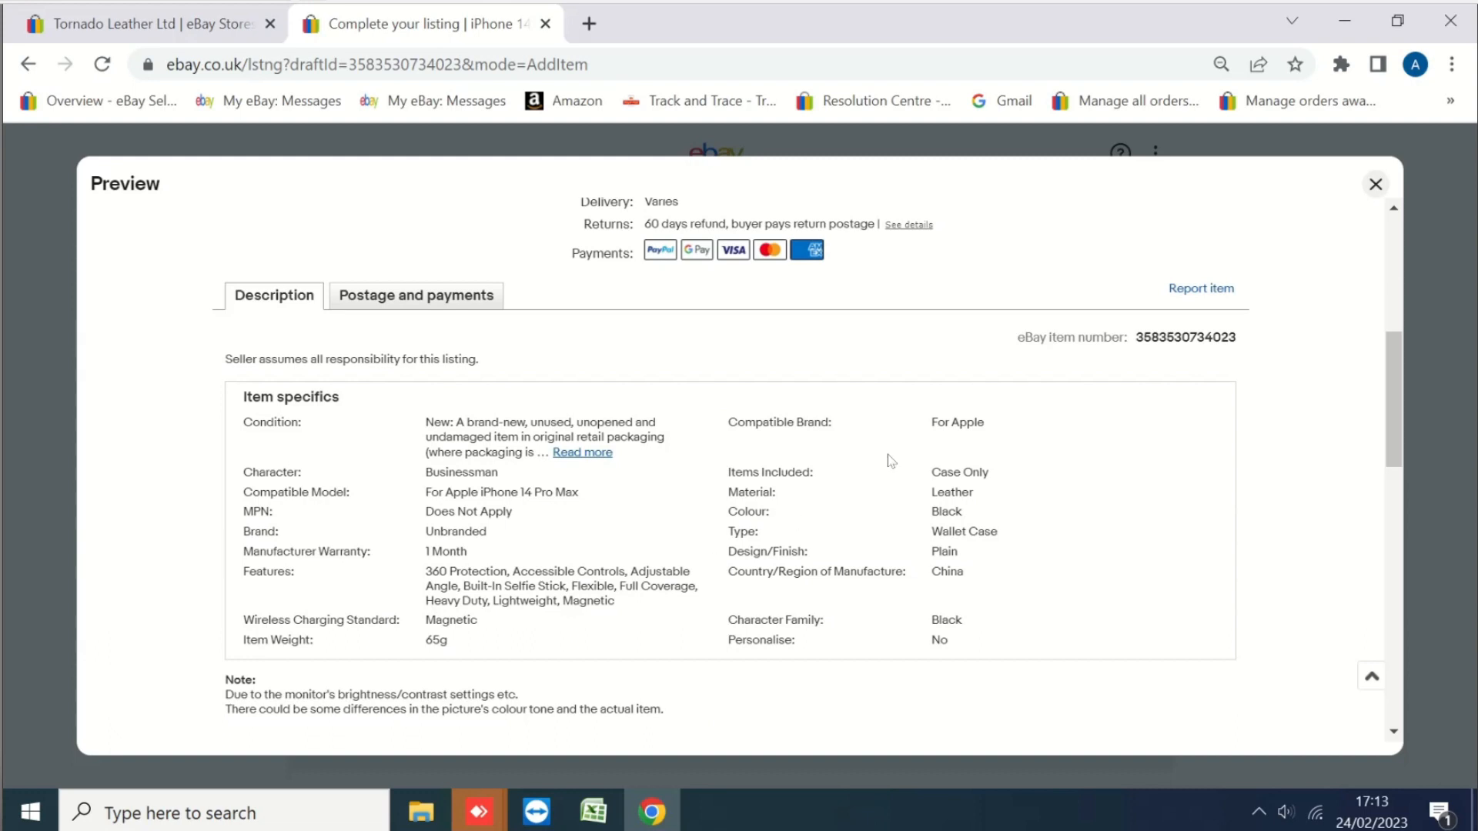
scroll(778, 490, "down", 3)
scroll(777, 490, "down", 2)
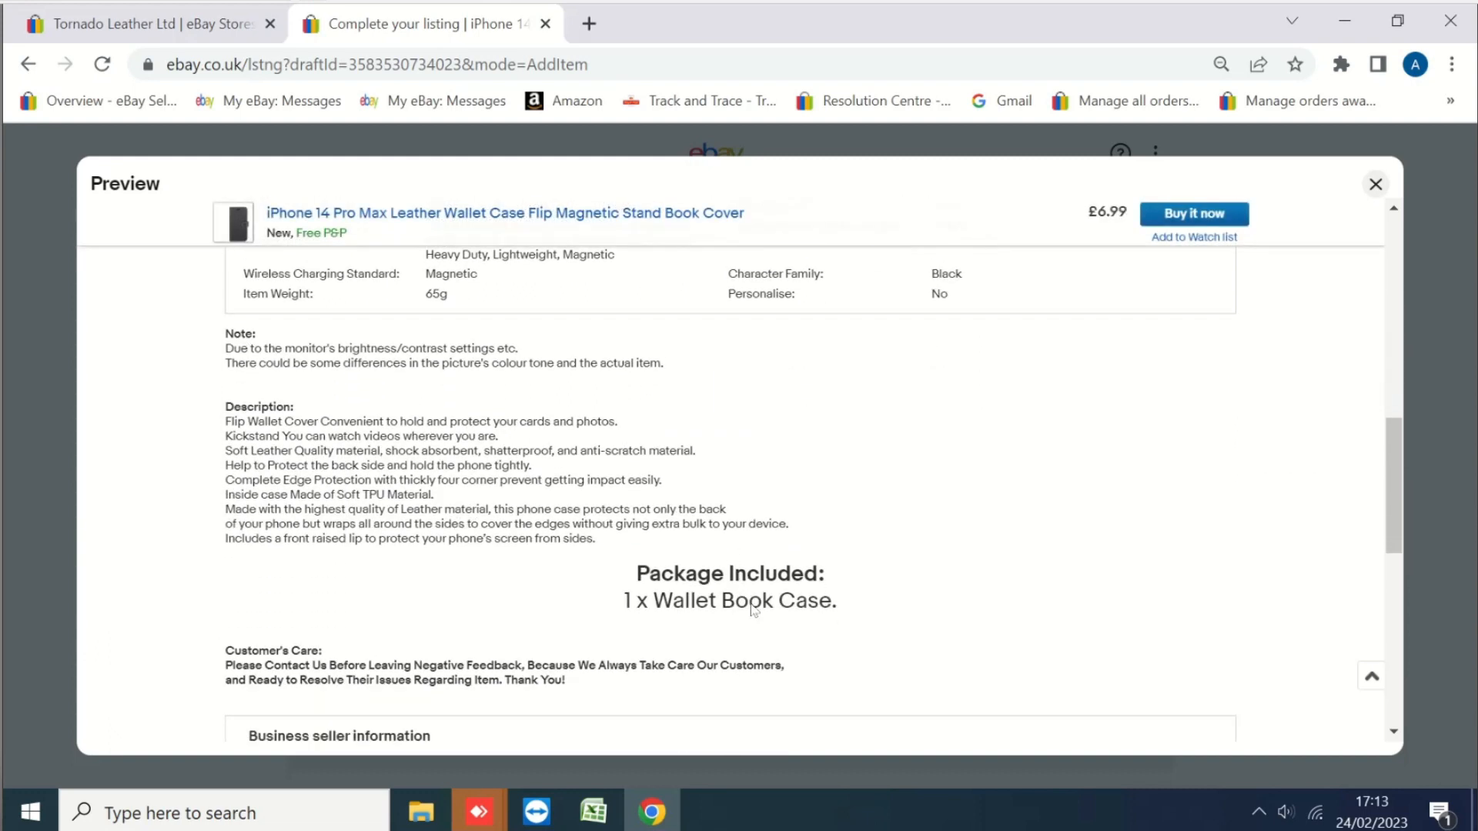
scroll(589, 570, "up", 7)
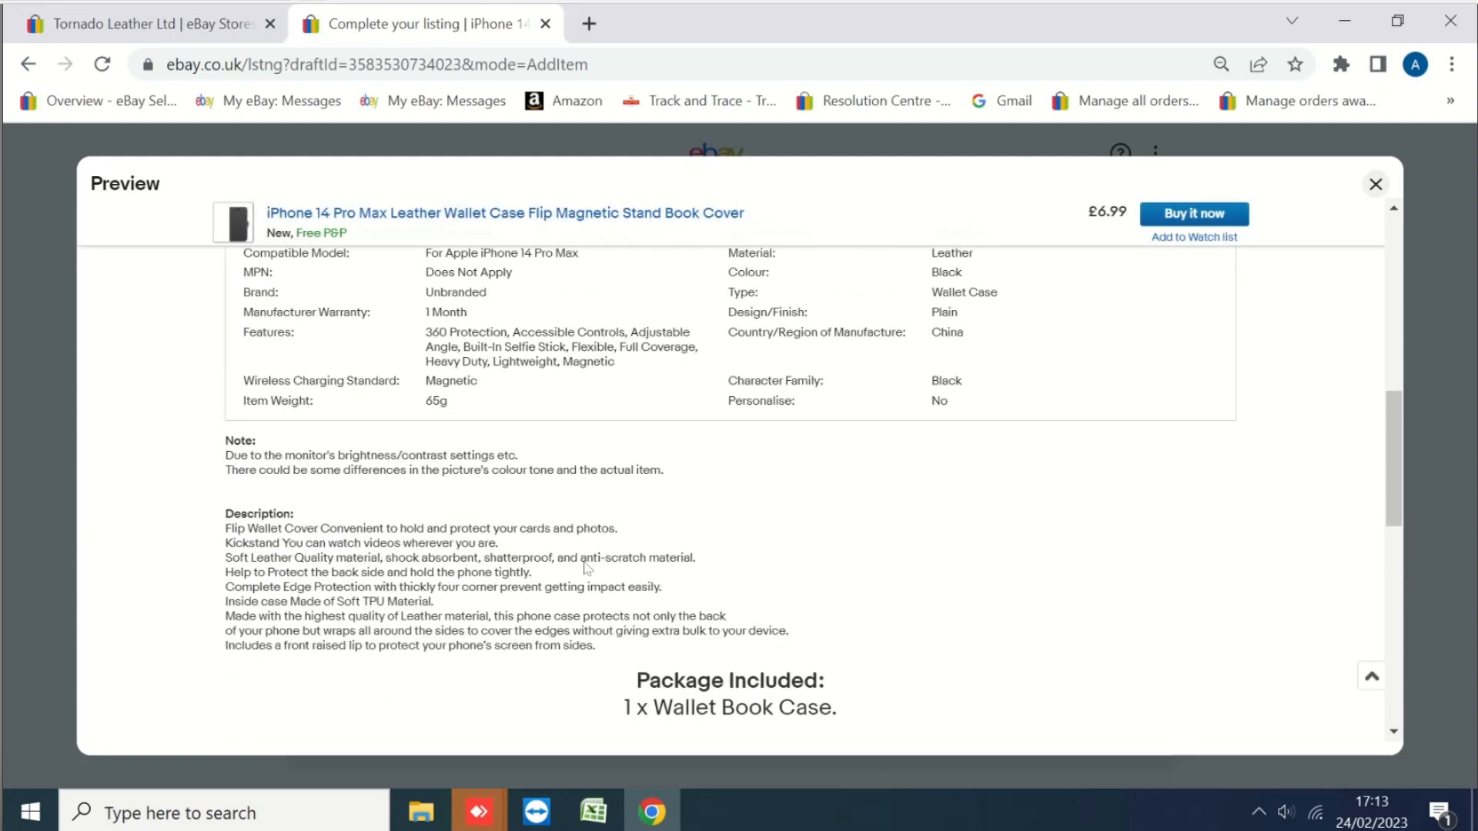
scroll(625, 548, "up", 3)
left_click(1376, 186)
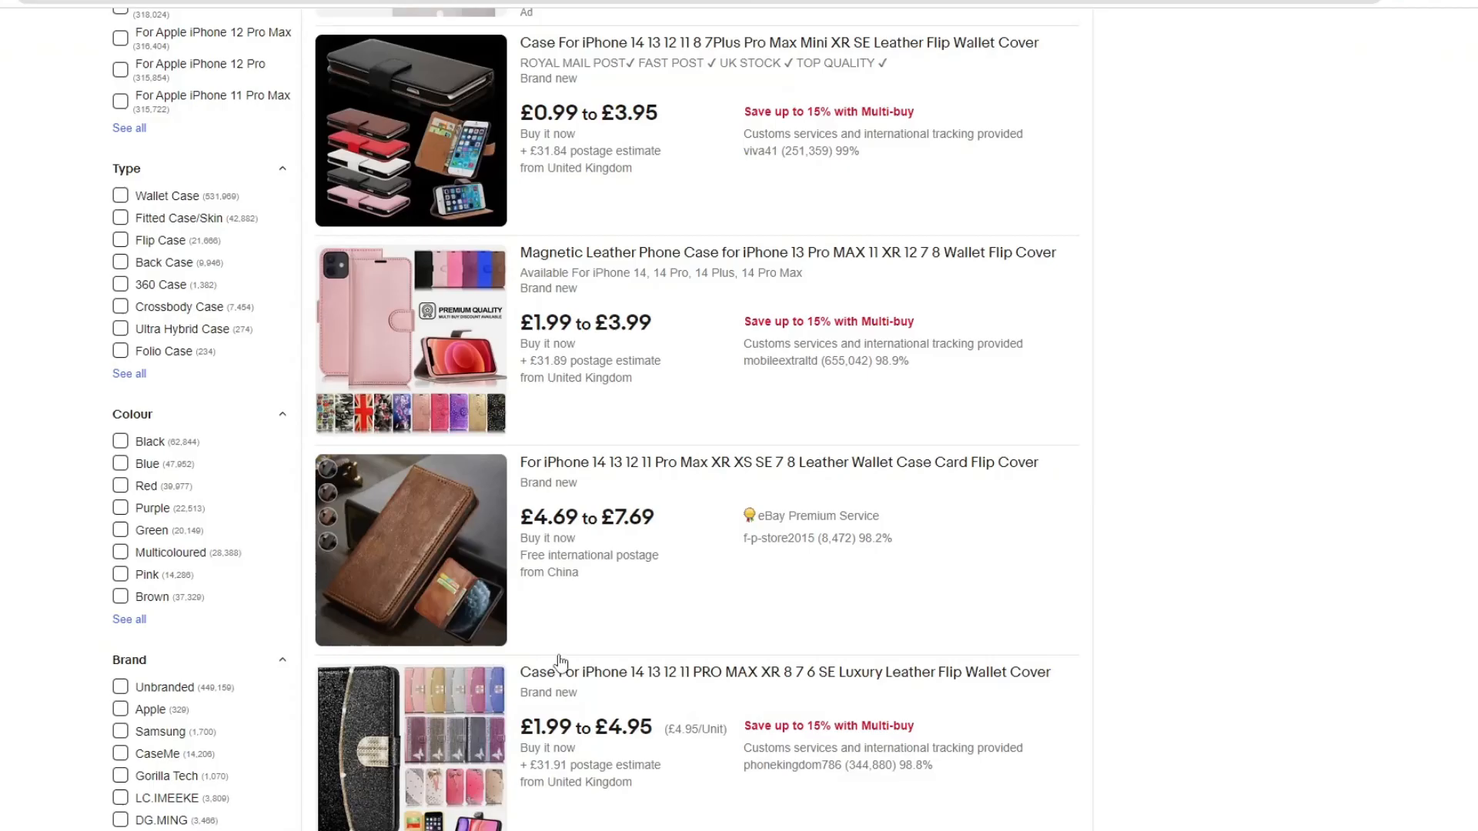
Look back through the competing leather wallet case listings in the search results.
scroll(957, 372, "up", 8)
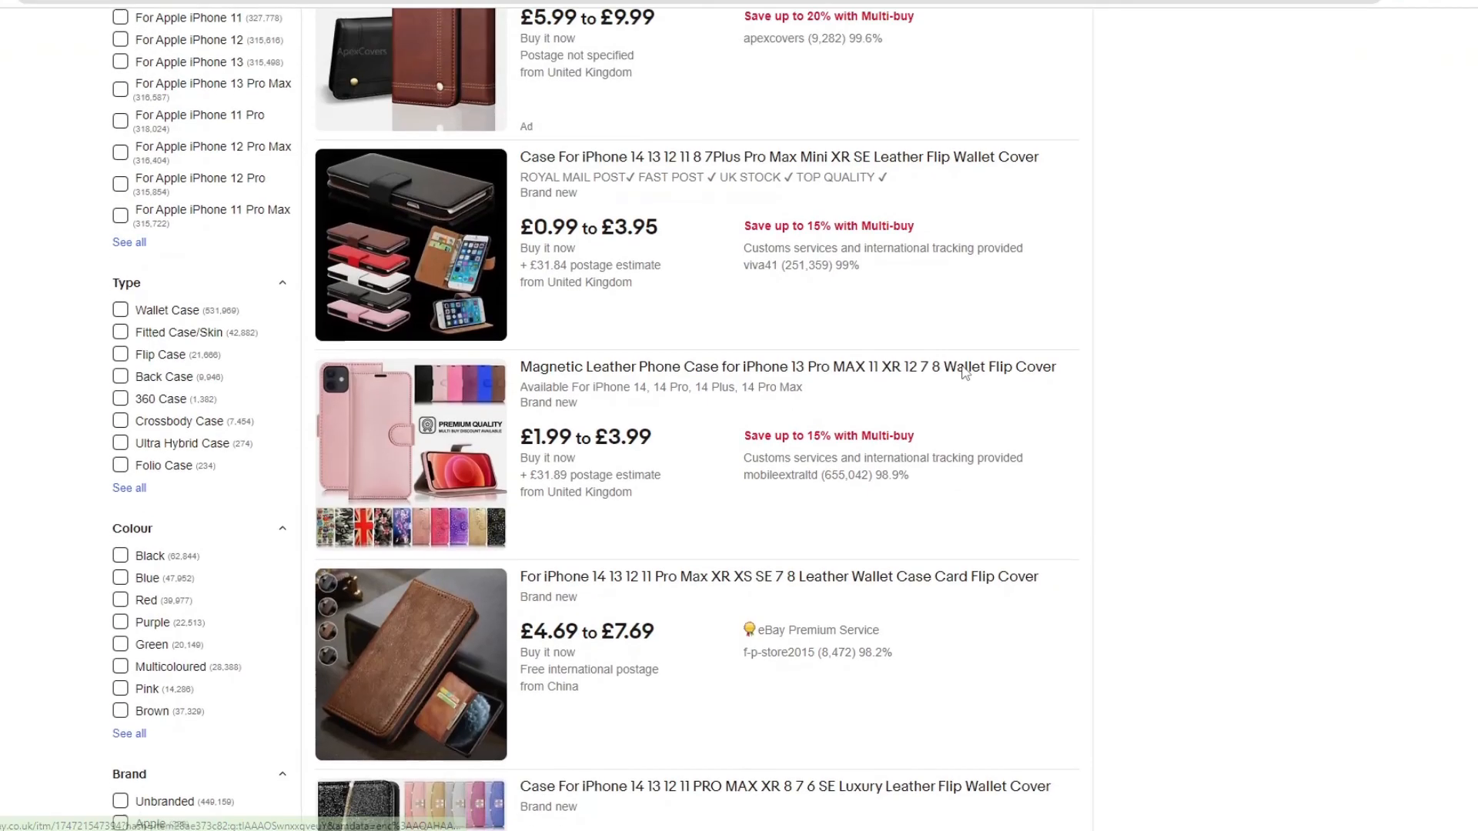